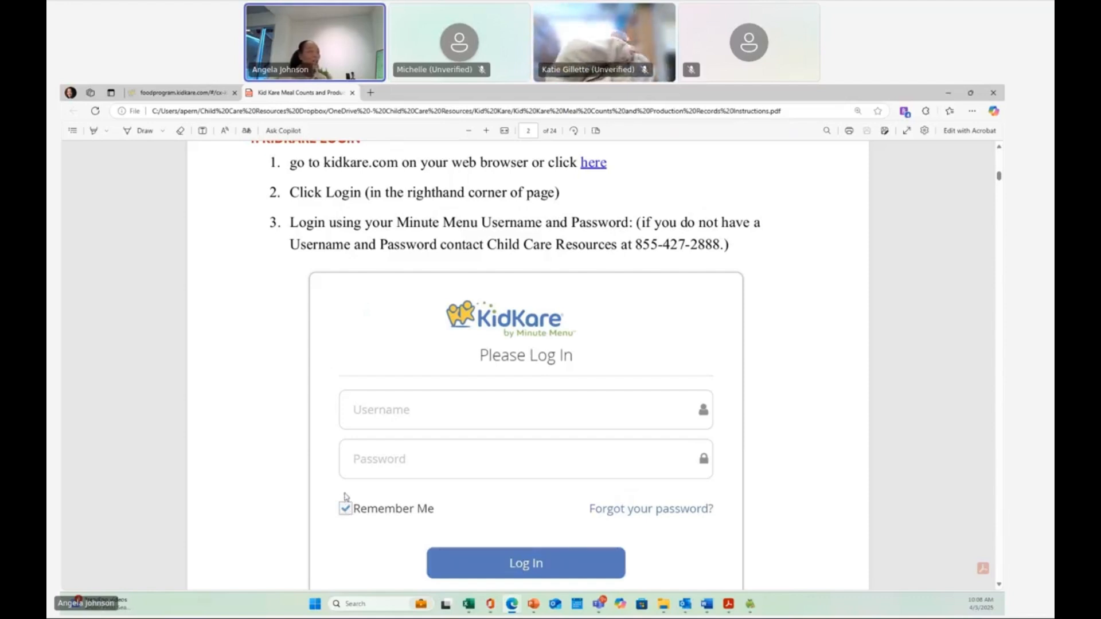
- Switch from the login instructions PDF to the KidKare site and open the children dashboard
{"action": "scroll", "coordinate": [317, 344], "scroll_direction": "up", "scroll_amount": 2}
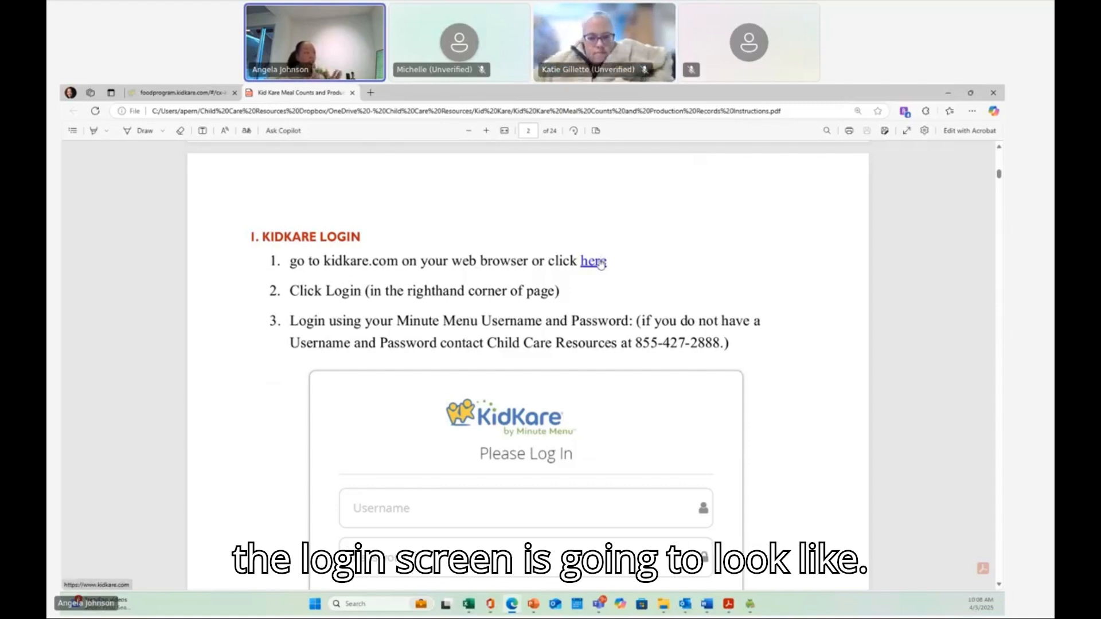
{"action": "left_click", "coordinate": [144, 93]}
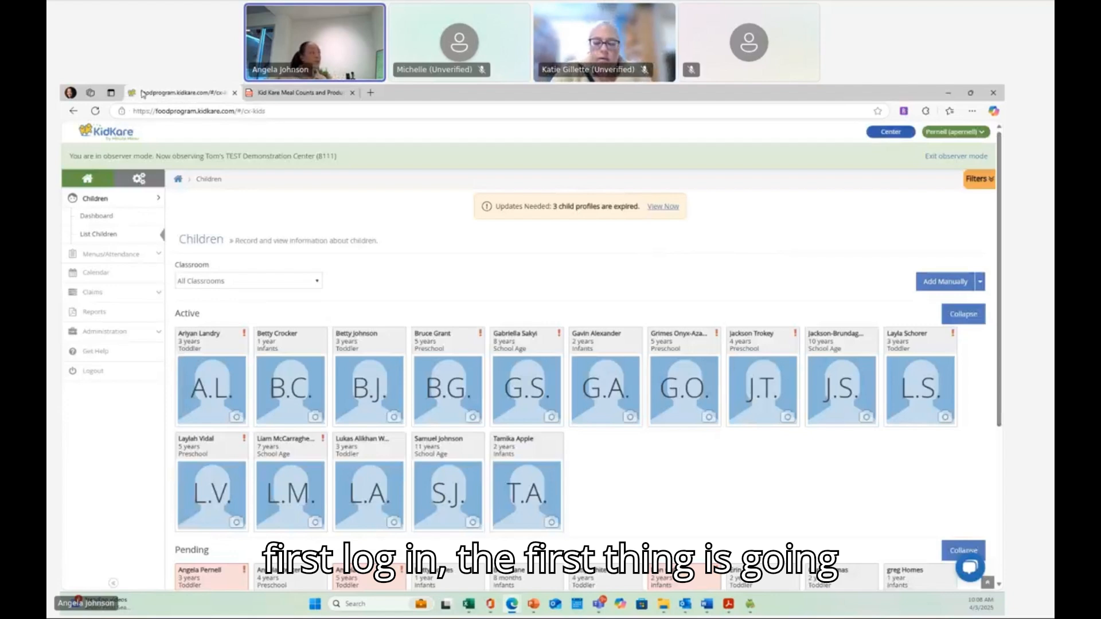
{"action": "left_click", "coordinate": [105, 216]}
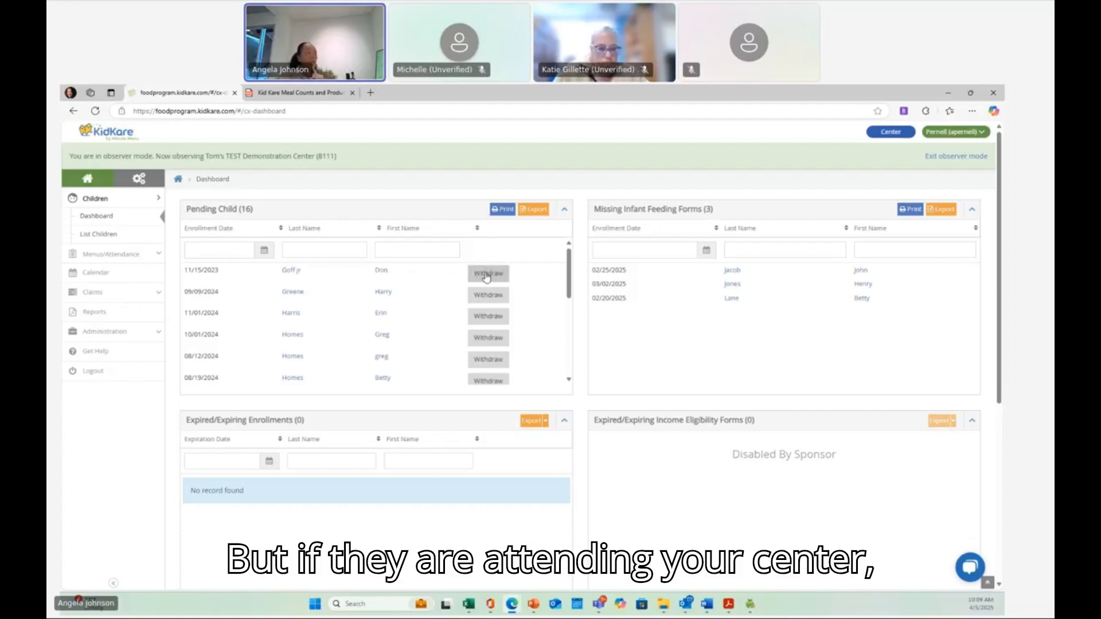
- Open the first pending child's record and inspect the classroom choices in its child details editor, closing it without saving
{"action": "left_click", "coordinate": [381, 271]}
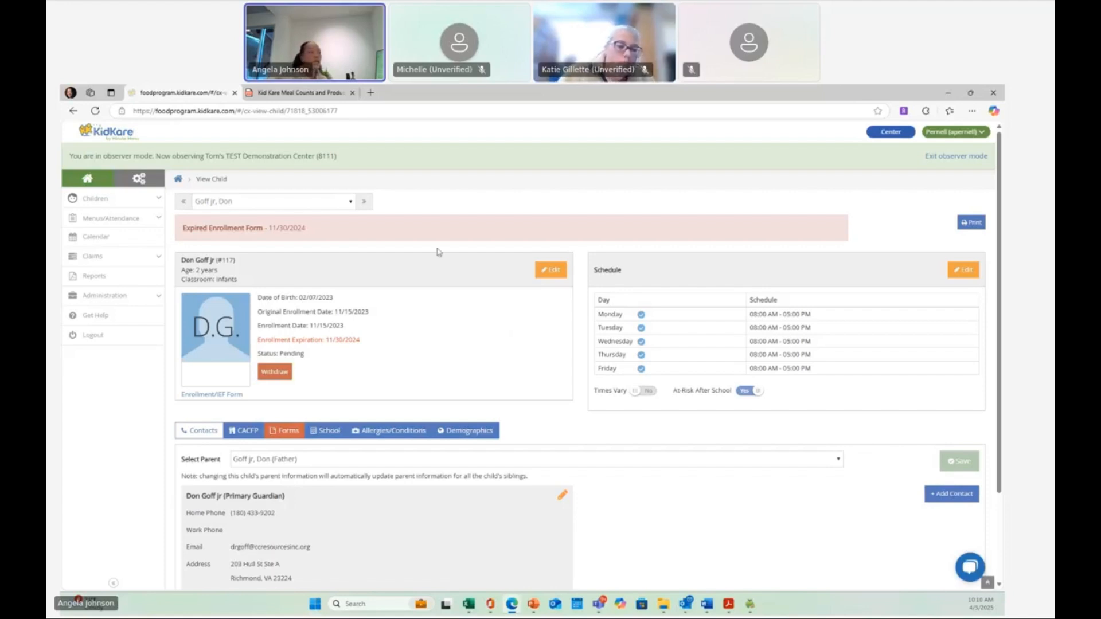
{"action": "left_click", "coordinate": [548, 272]}
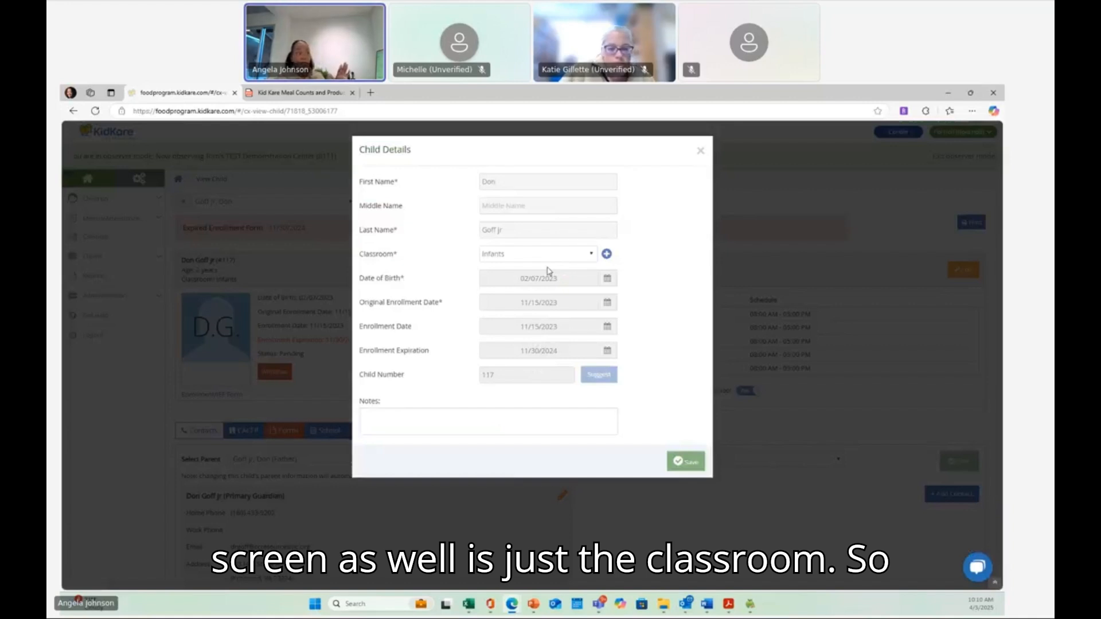
{"action": "left_click", "coordinate": [550, 255]}
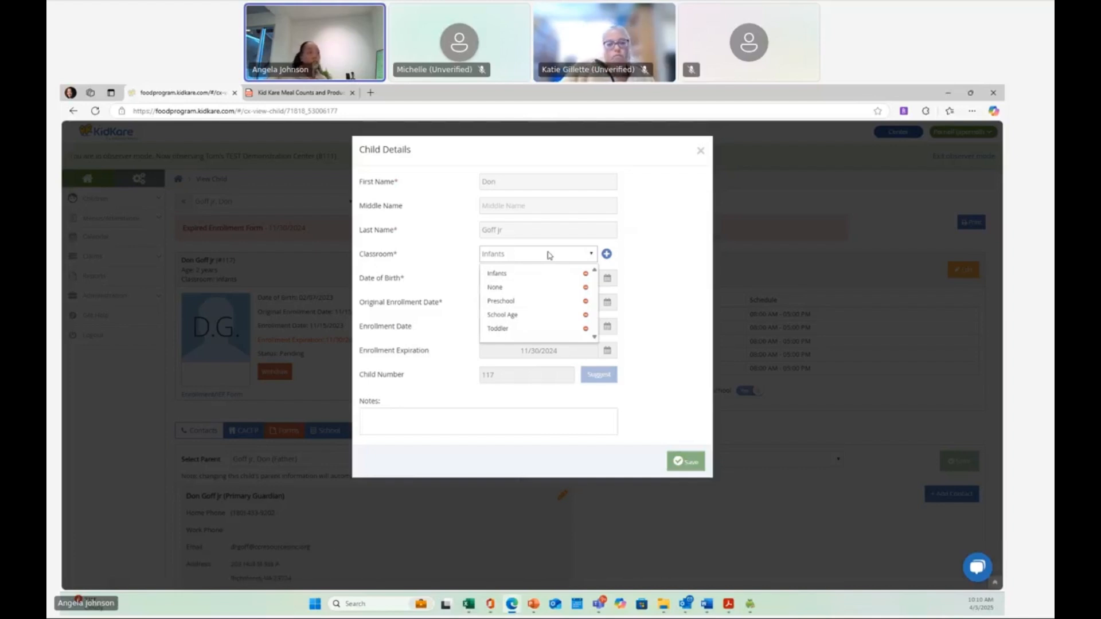
{"action": "left_click", "coordinate": [699, 152]}
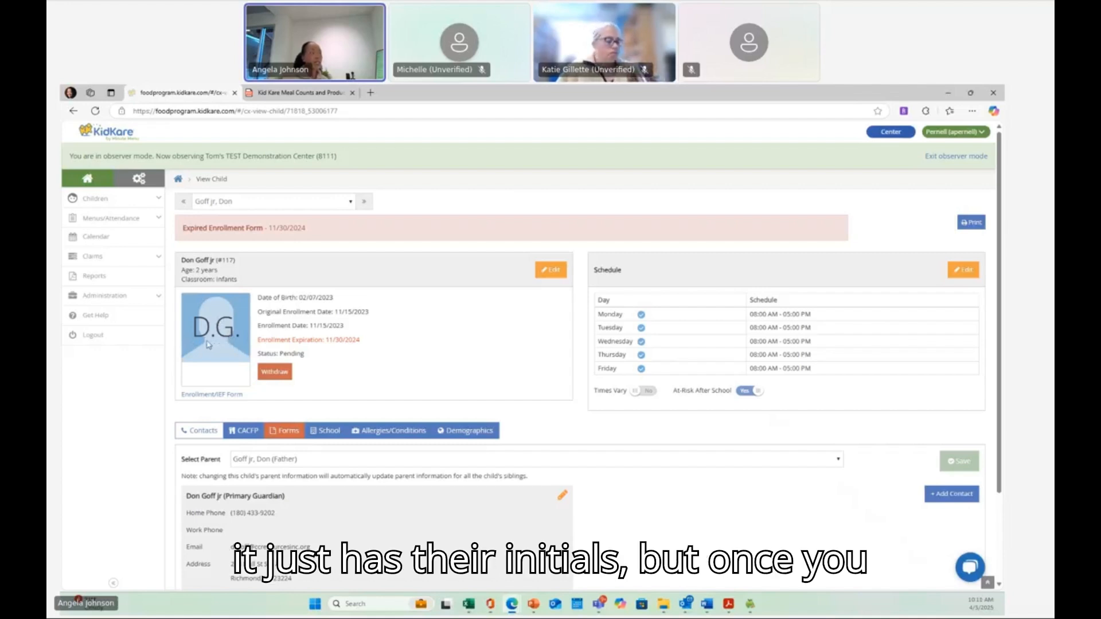
- Download the child's Enrollment/IEF form and open the downloaded PDF
{"action": "left_click", "coordinate": [208, 396]}
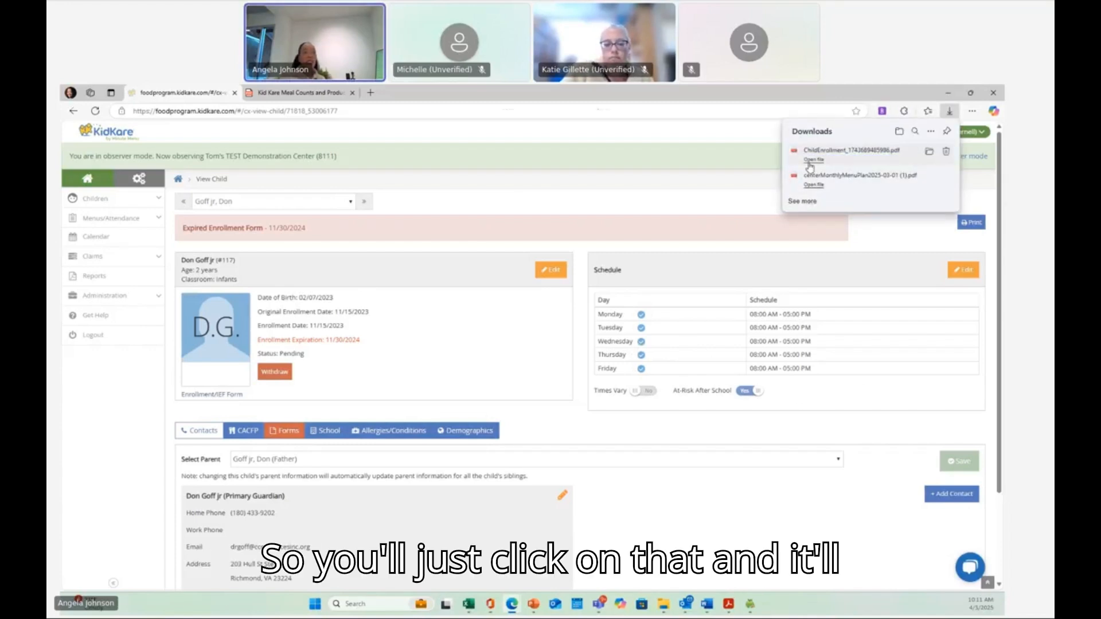
{"action": "left_click", "coordinate": [810, 161]}
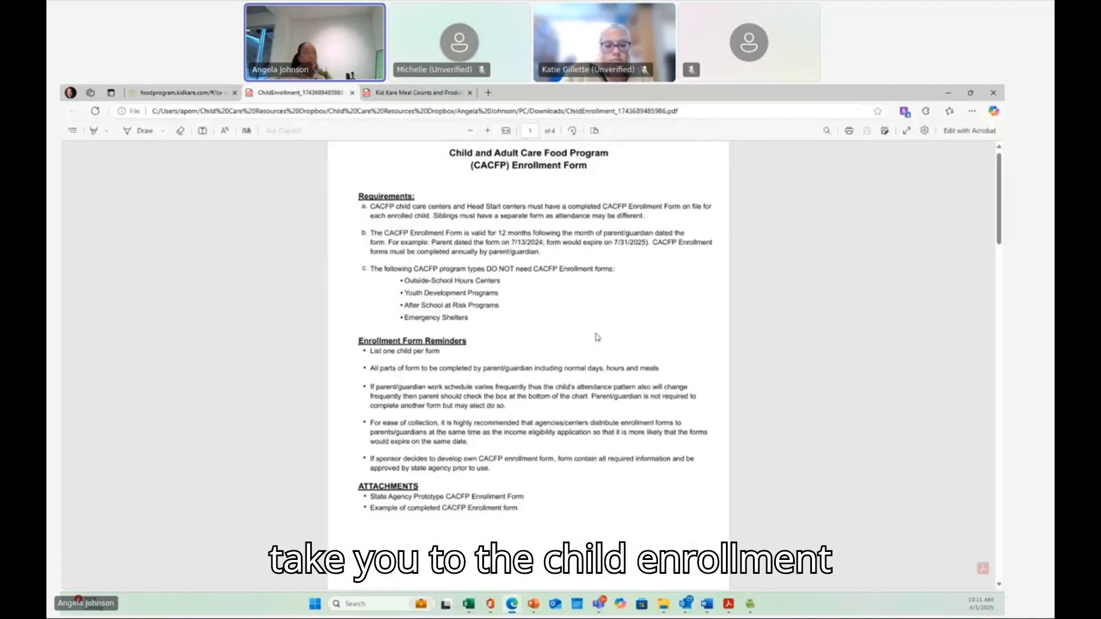
- Review the pre-filled CACFP enrollment form and income eligibility application pages of the PDF
{"action": "scroll", "coordinate": [597, 337], "scroll_direction": "down", "scroll_amount": 10}
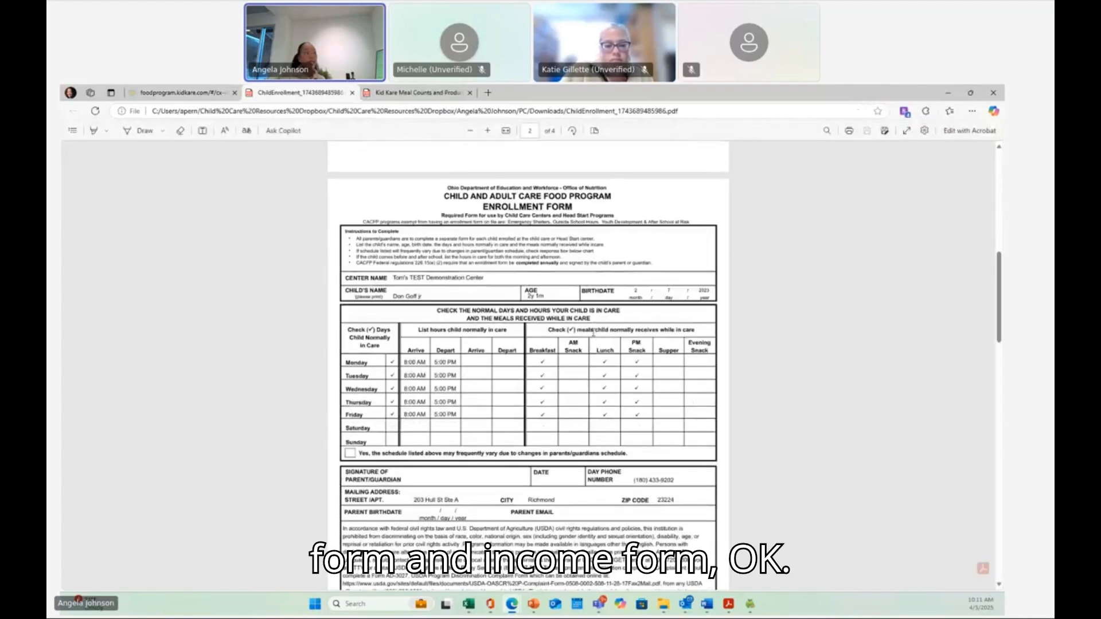
{"action": "scroll", "coordinate": [573, 328], "scroll_direction": "down", "scroll_amount": 15}
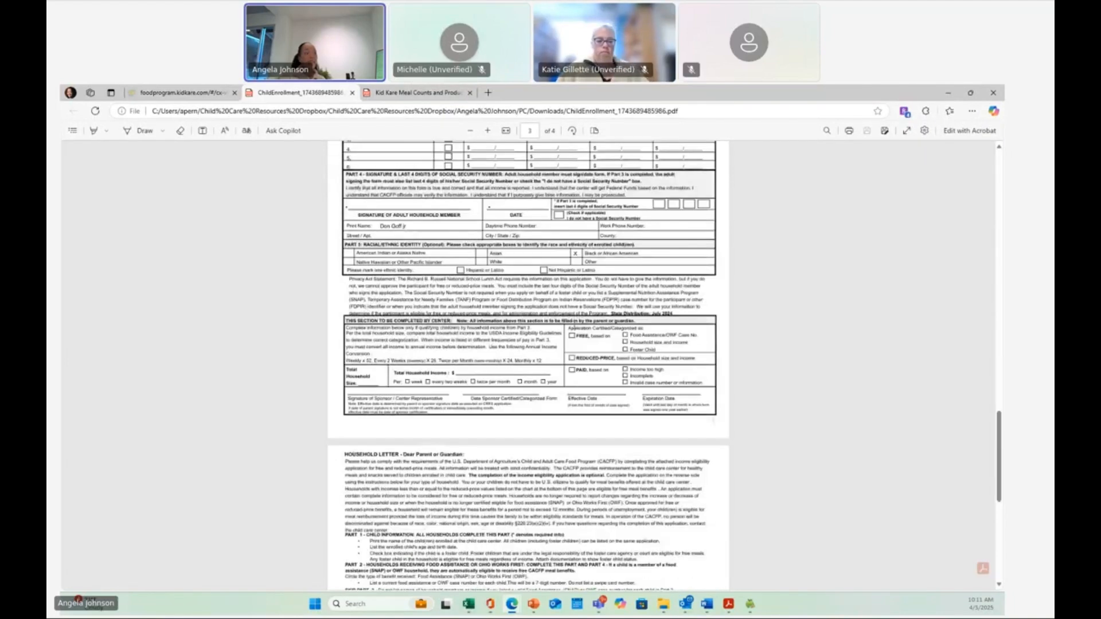
{"action": "scroll", "coordinate": [574, 324], "scroll_direction": "up", "scroll_amount": 15}
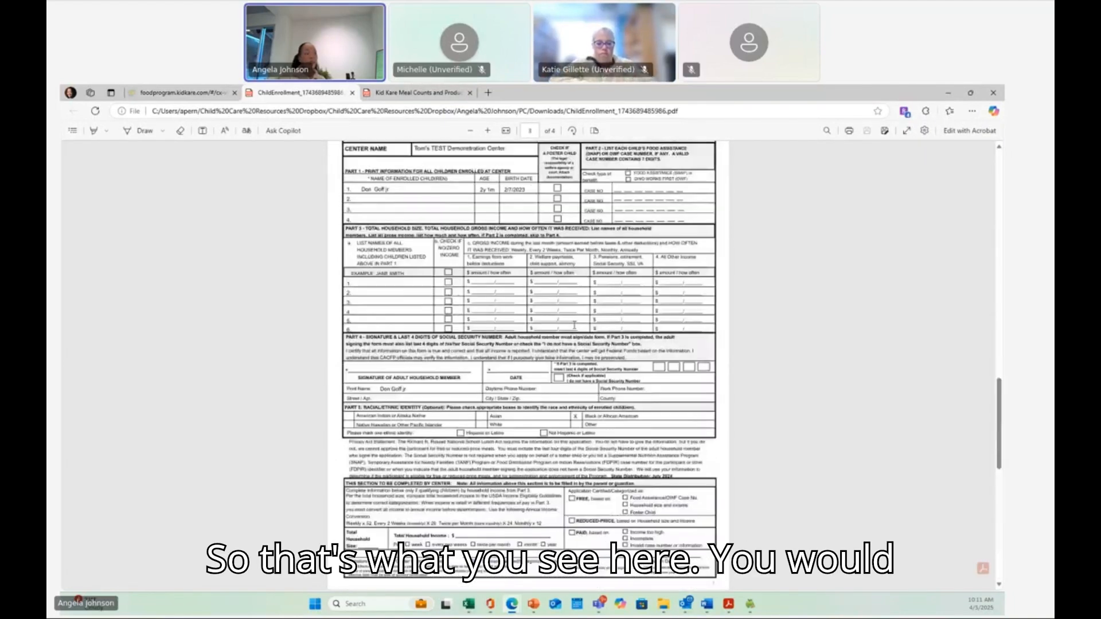
{"action": "scroll", "coordinate": [574, 324], "scroll_direction": "down", "scroll_amount": 2}
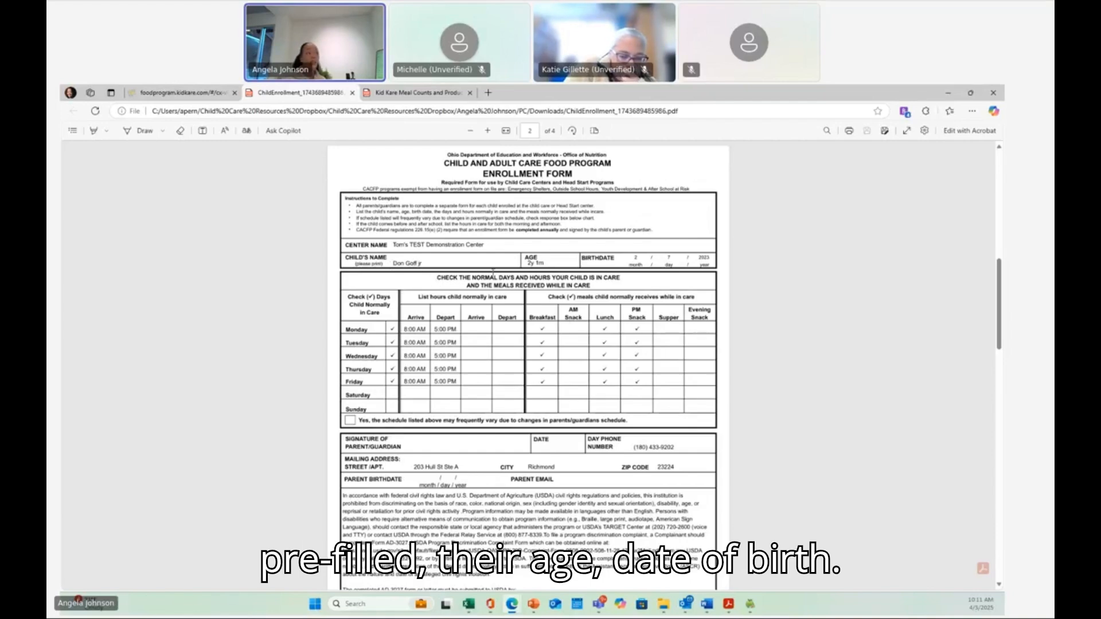
{"action": "scroll", "coordinate": [355, 248], "scroll_direction": "down", "scroll_amount": 1}
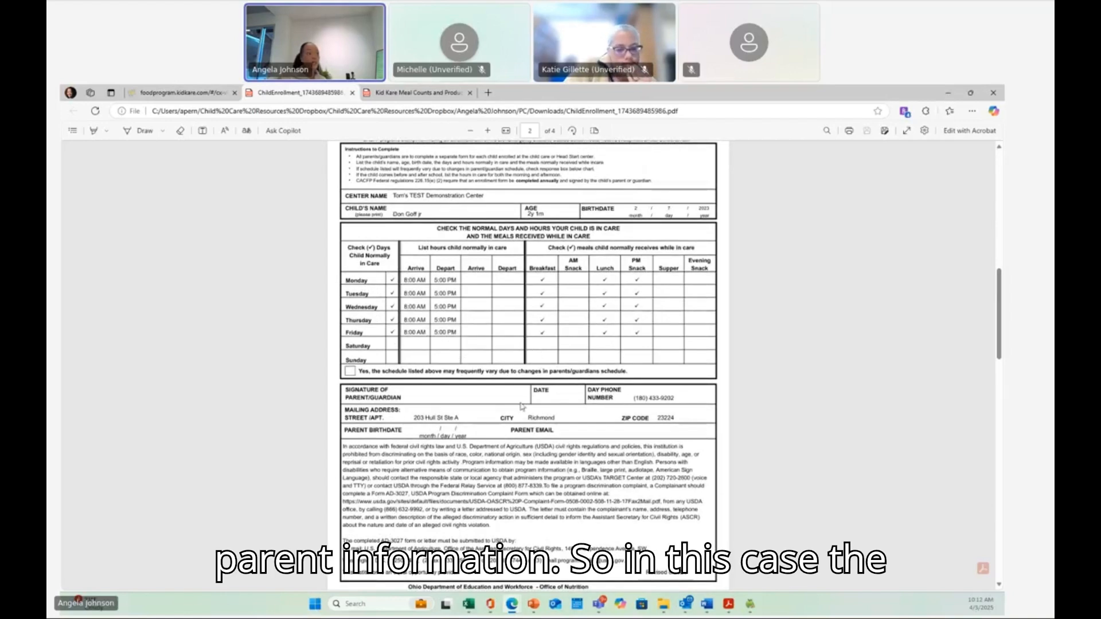
{"action": "scroll", "coordinate": [488, 453], "scroll_direction": "down", "scroll_amount": 3}
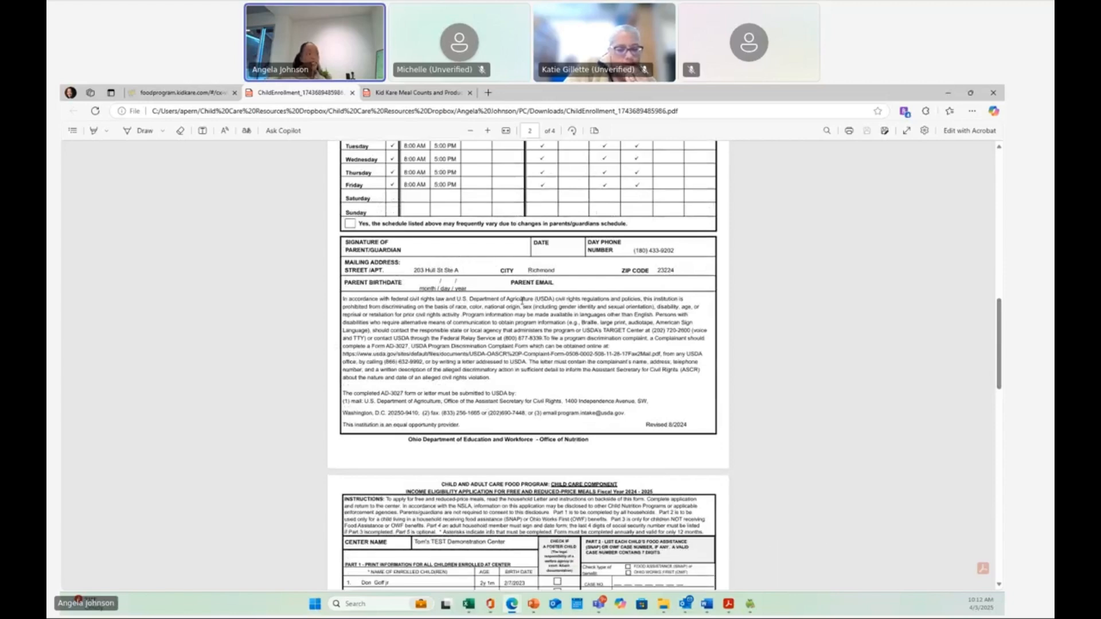
{"action": "scroll", "coordinate": [492, 263], "scroll_direction": "down", "scroll_amount": 4}
{"action": "scroll", "coordinate": [522, 299], "scroll_direction": "down", "scroll_amount": 7}
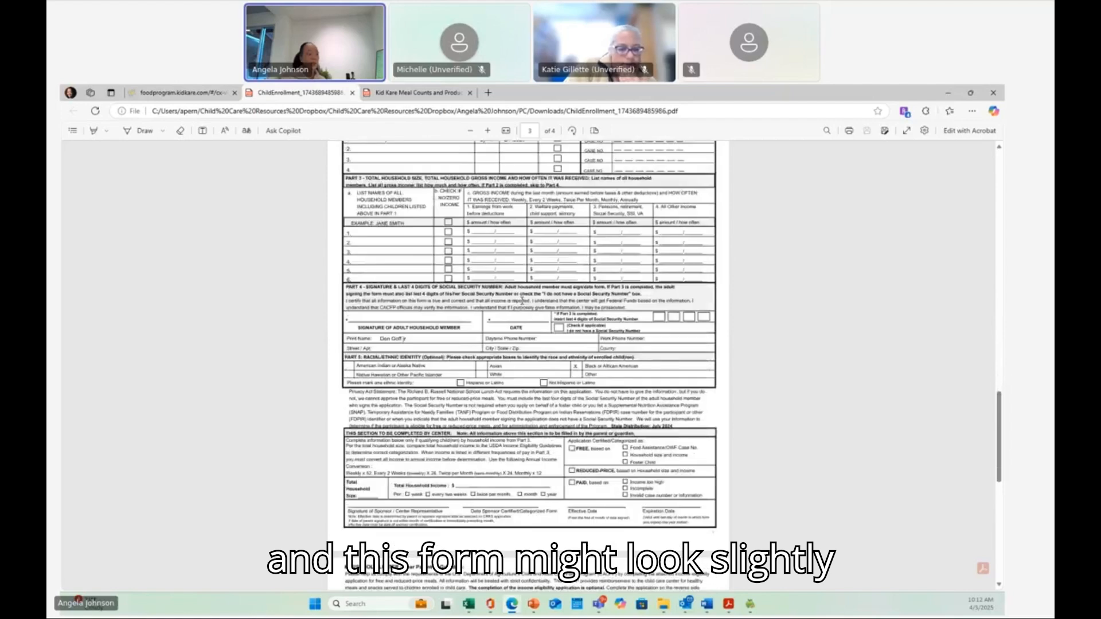
{"action": "scroll", "coordinate": [522, 299], "scroll_direction": "down", "scroll_amount": 4}
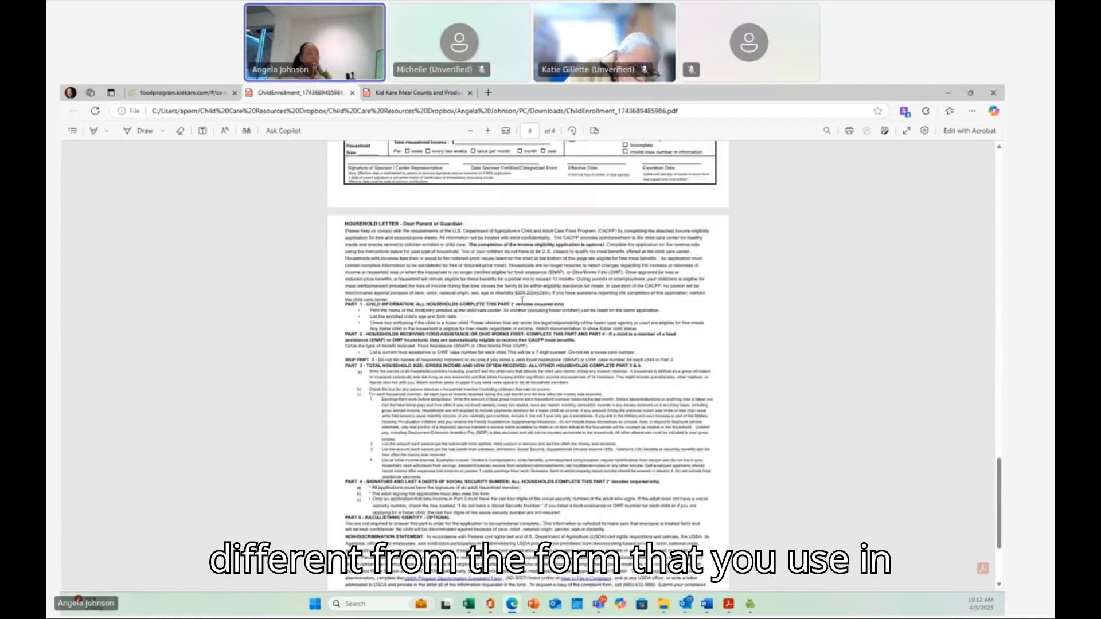
{"action": "scroll", "coordinate": [522, 299], "scroll_direction": "down", "scroll_amount": 2}
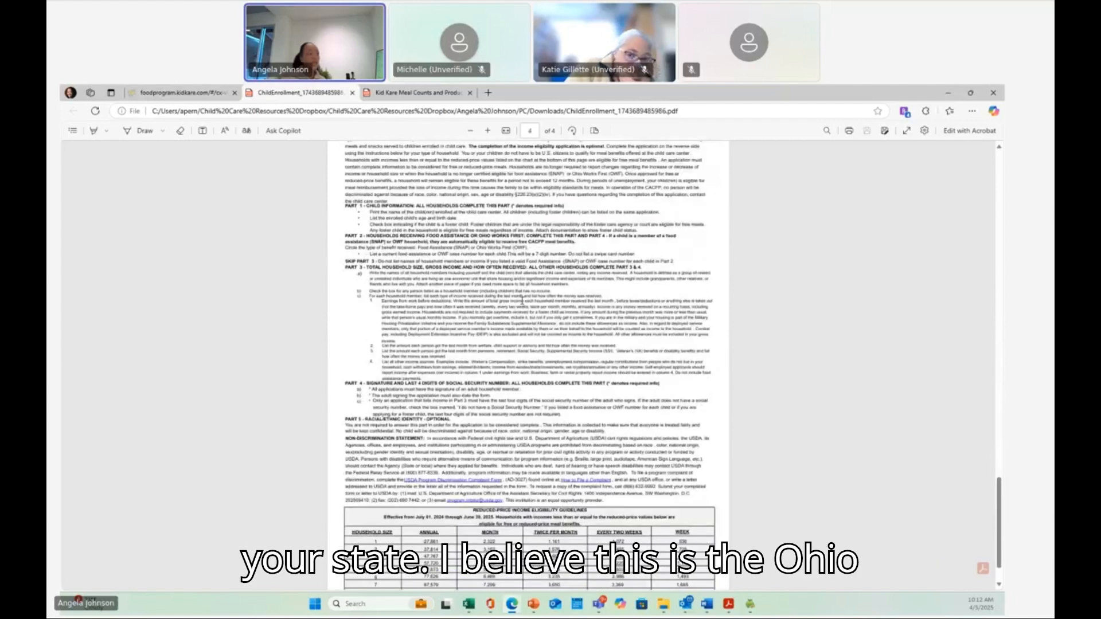
{"action": "scroll", "coordinate": [522, 300], "scroll_direction": "down", "scroll_amount": 1}
{"action": "scroll", "coordinate": [522, 299], "scroll_direction": "up", "scroll_amount": 9}
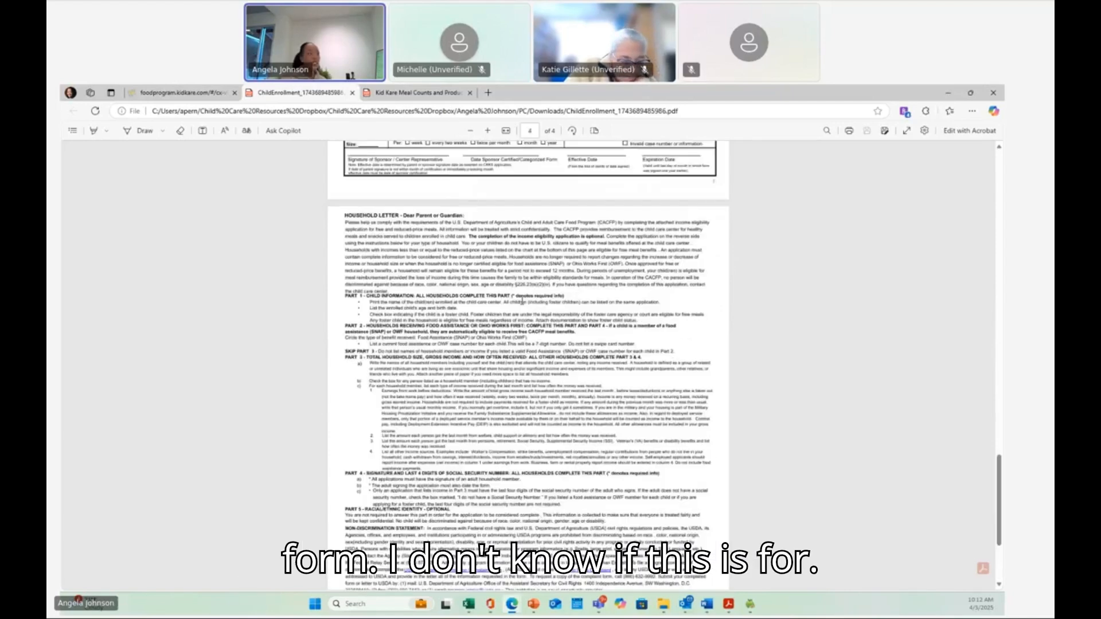
{"action": "scroll", "coordinate": [522, 299], "scroll_direction": "up", "scroll_amount": 6}
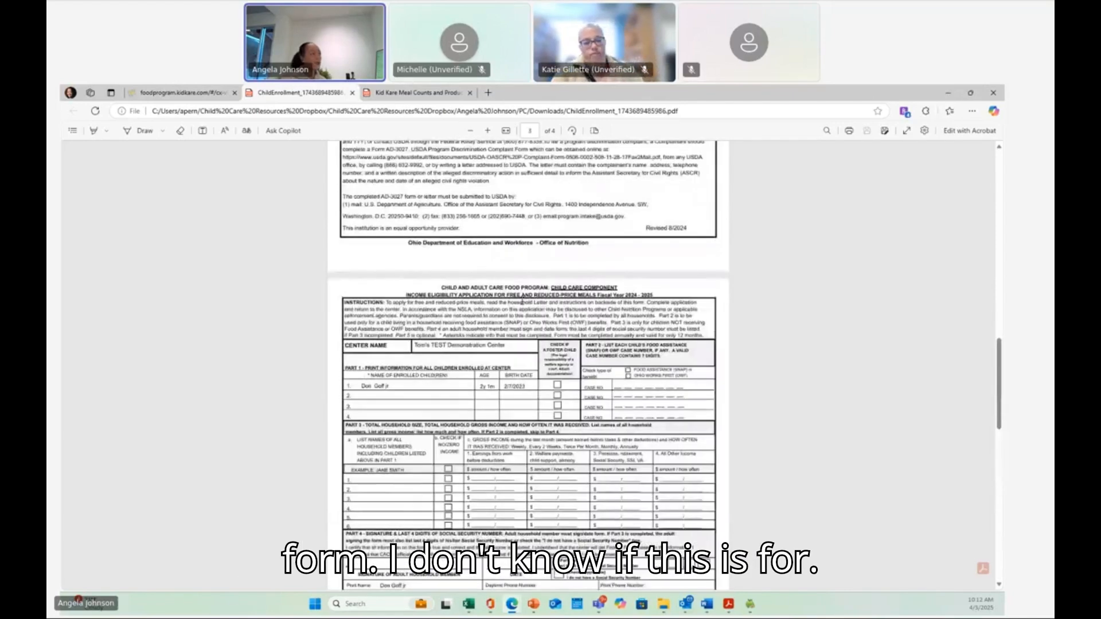
{"action": "scroll", "coordinate": [522, 302], "scroll_direction": "up", "scroll_amount": 1}
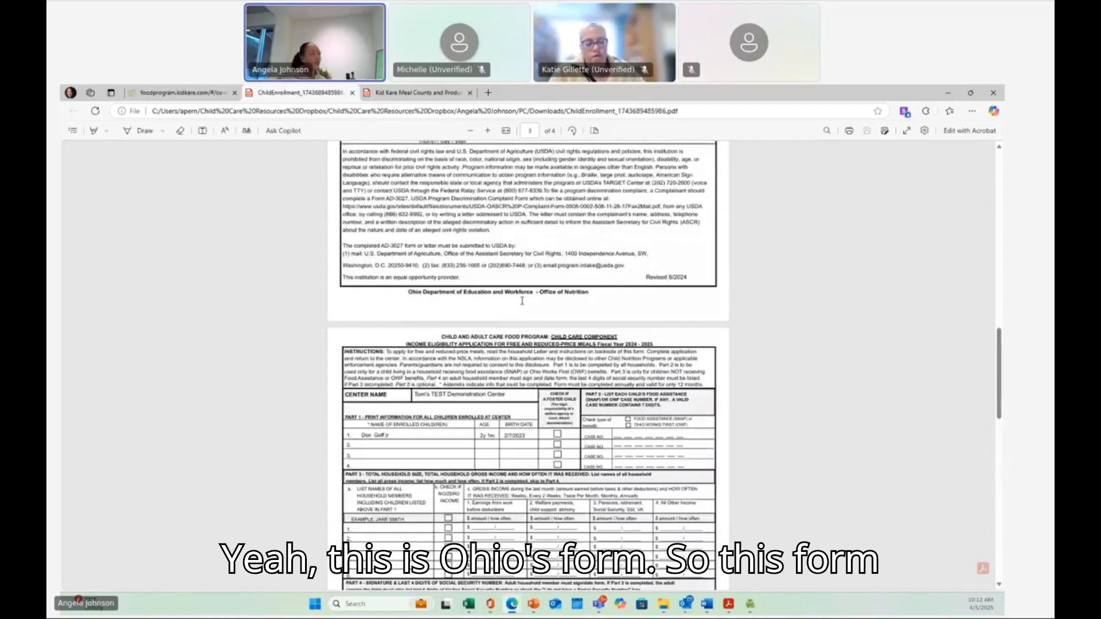
{"action": "scroll", "coordinate": [522, 301], "scroll_direction": "up", "scroll_amount": 3}
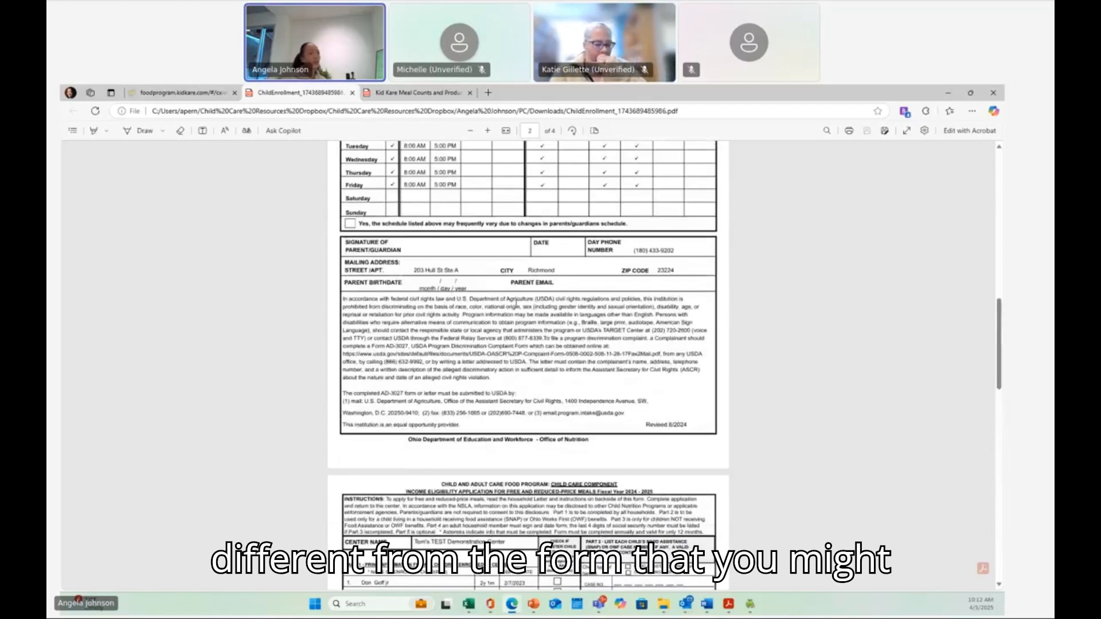
{"action": "scroll", "coordinate": [516, 303], "scroll_direction": "up", "scroll_amount": 6}
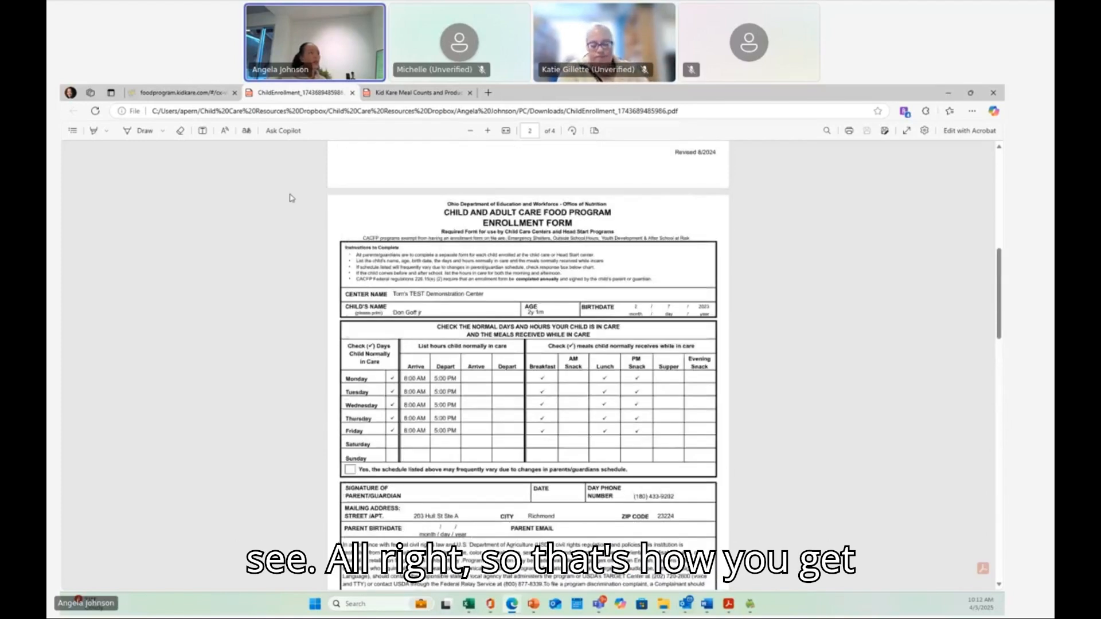
{"action": "scroll", "coordinate": [510, 337], "scroll_direction": "up", "scroll_amount": 3}
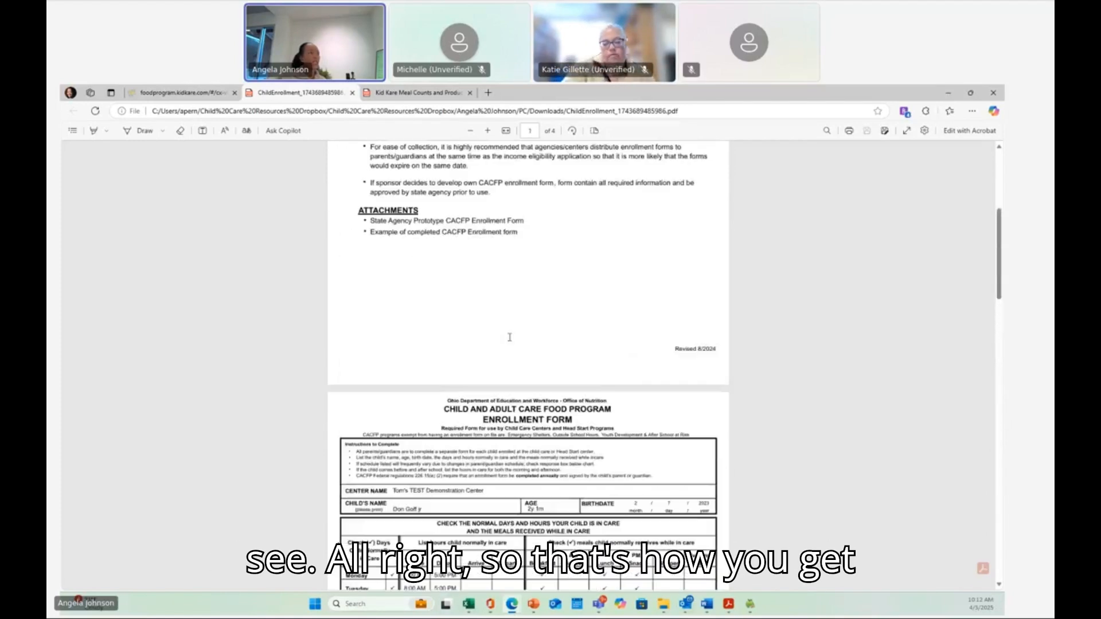
- Return to the child's record and view its CACFP, Allergies/Conditions, Demographics and Contacts sections
{"action": "left_click", "coordinate": [168, 95]}
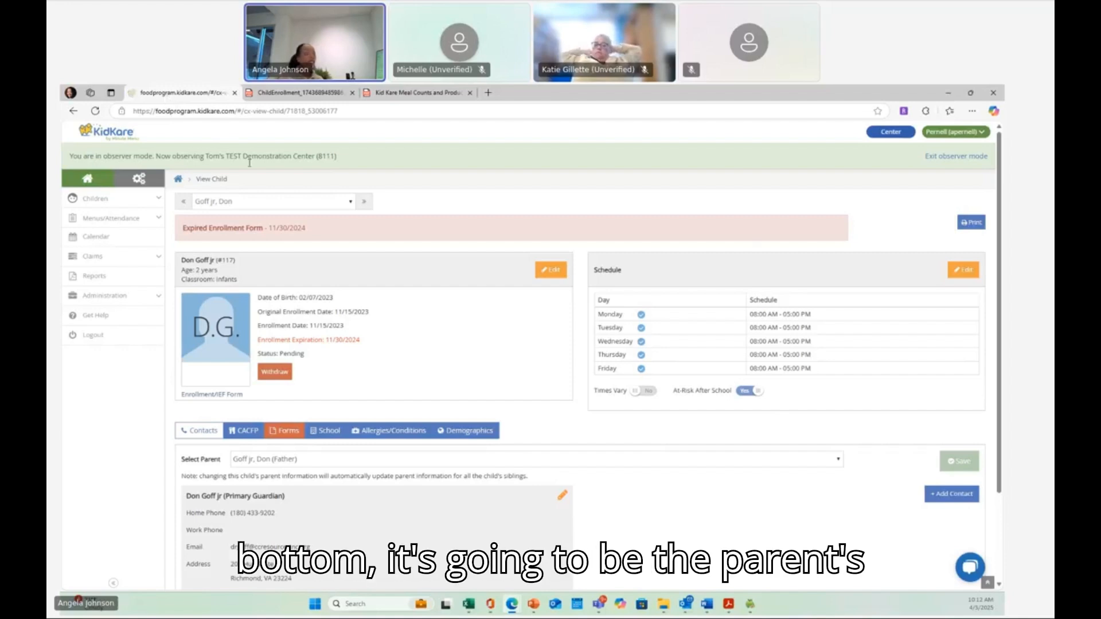
{"action": "scroll", "coordinate": [258, 304], "scroll_direction": "down", "scroll_amount": 2}
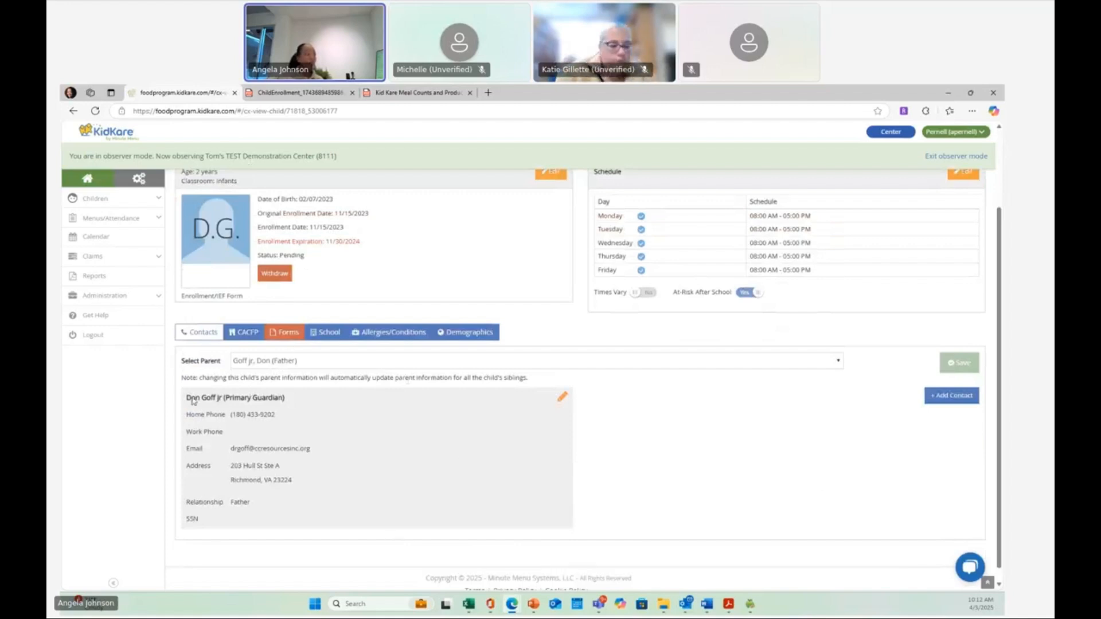
{"action": "left_click", "coordinate": [244, 332]}
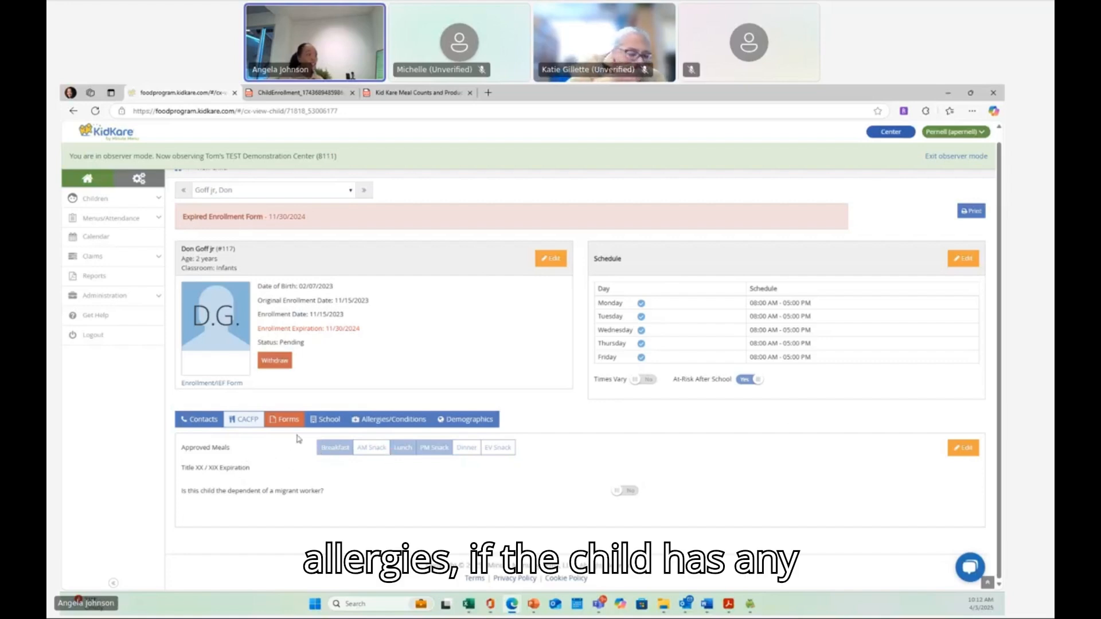
{"action": "left_click", "coordinate": [366, 424]}
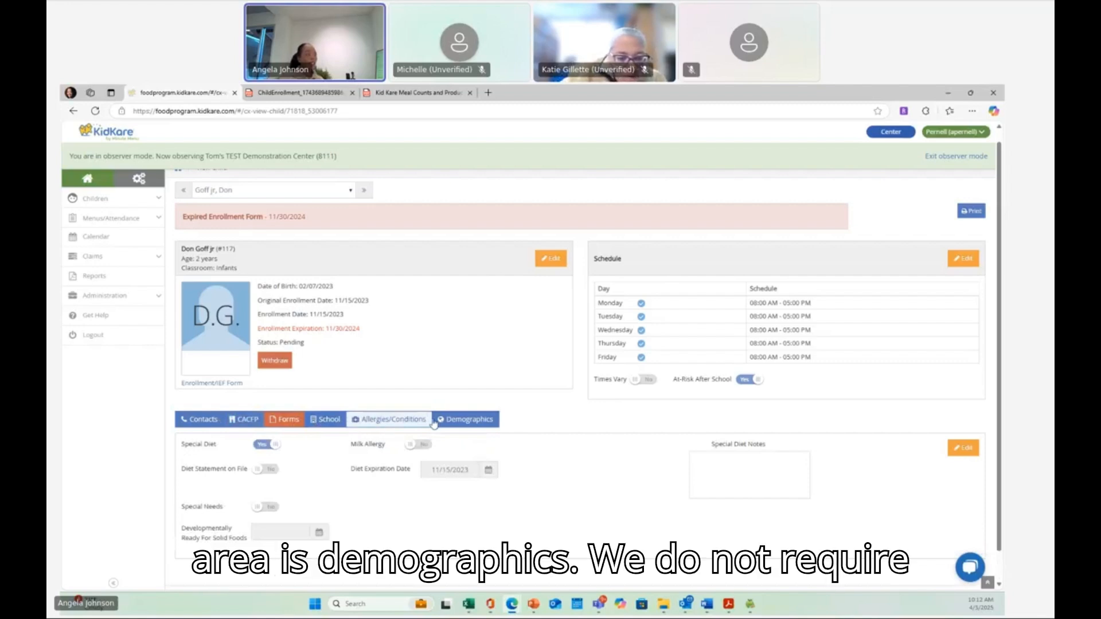
{"action": "left_click", "coordinate": [471, 422]}
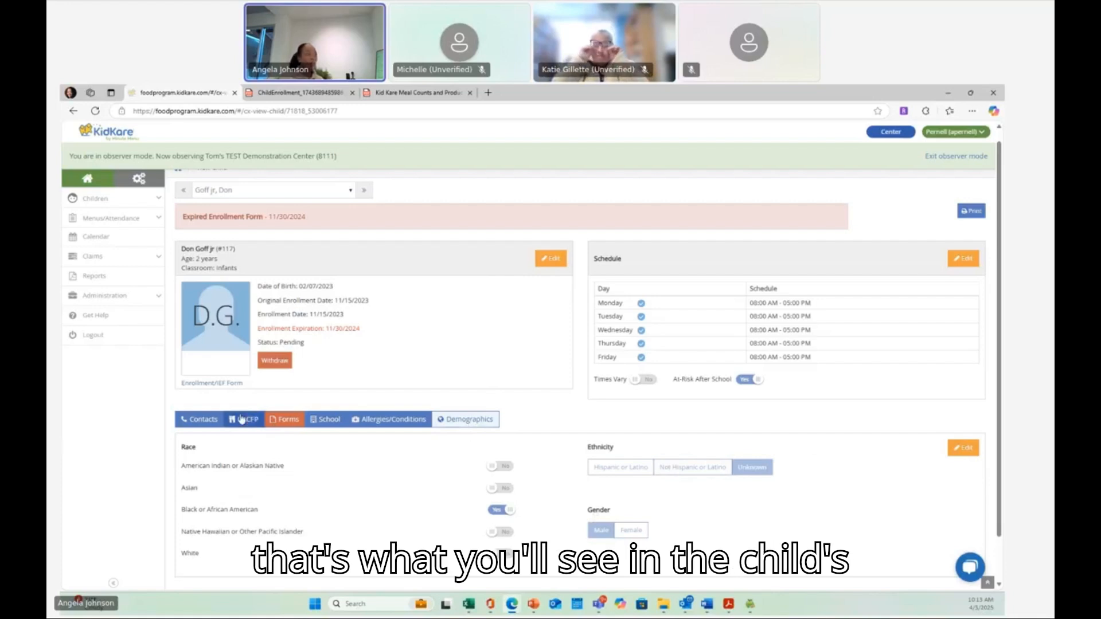
{"action": "left_click", "coordinate": [198, 422]}
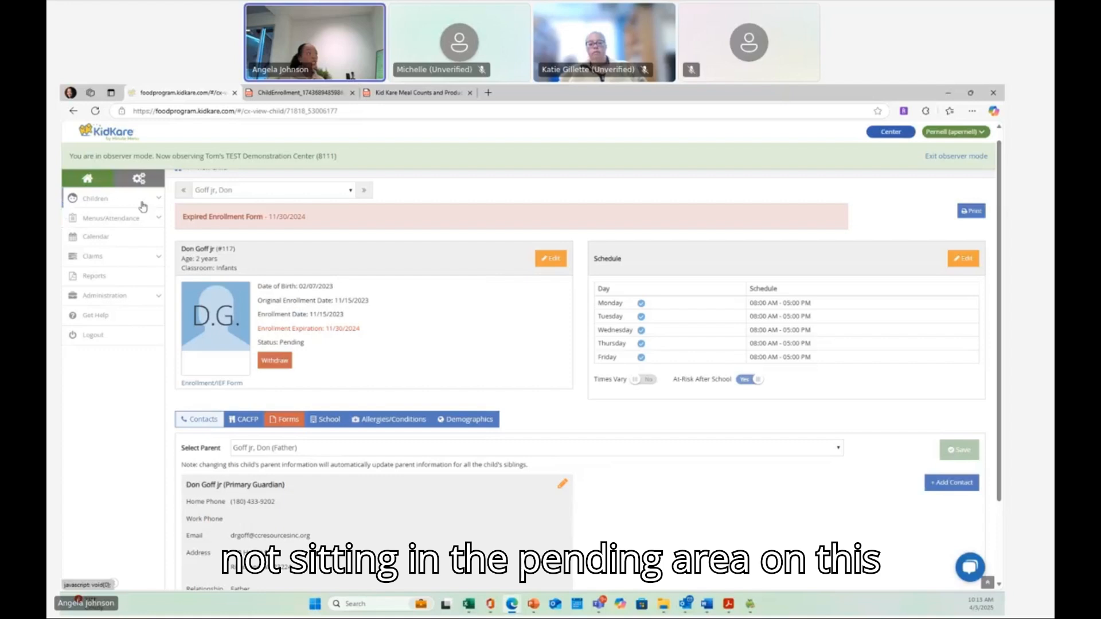
- Go back to the children dashboard and look through the pending child list
{"action": "left_click", "coordinate": [140, 200]}
{"action": "left_click", "coordinate": [97, 216]}
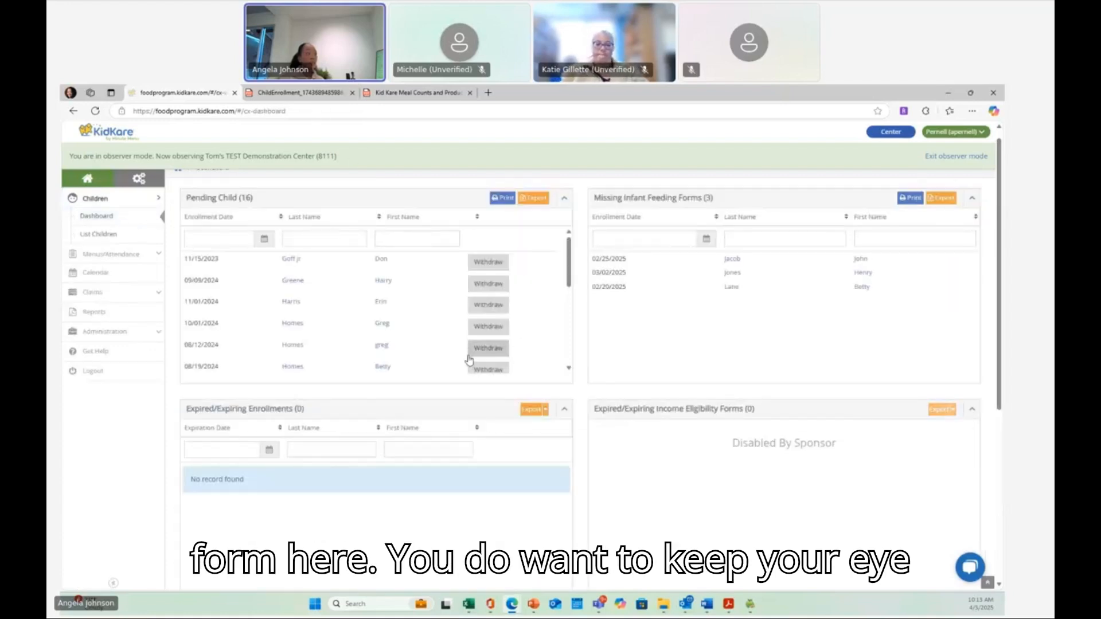
{"action": "scroll", "coordinate": [438, 262], "scroll_direction": "down", "scroll_amount": 1}
{"action": "scroll", "coordinate": [438, 262], "scroll_direction": "down", "scroll_amount": 2}
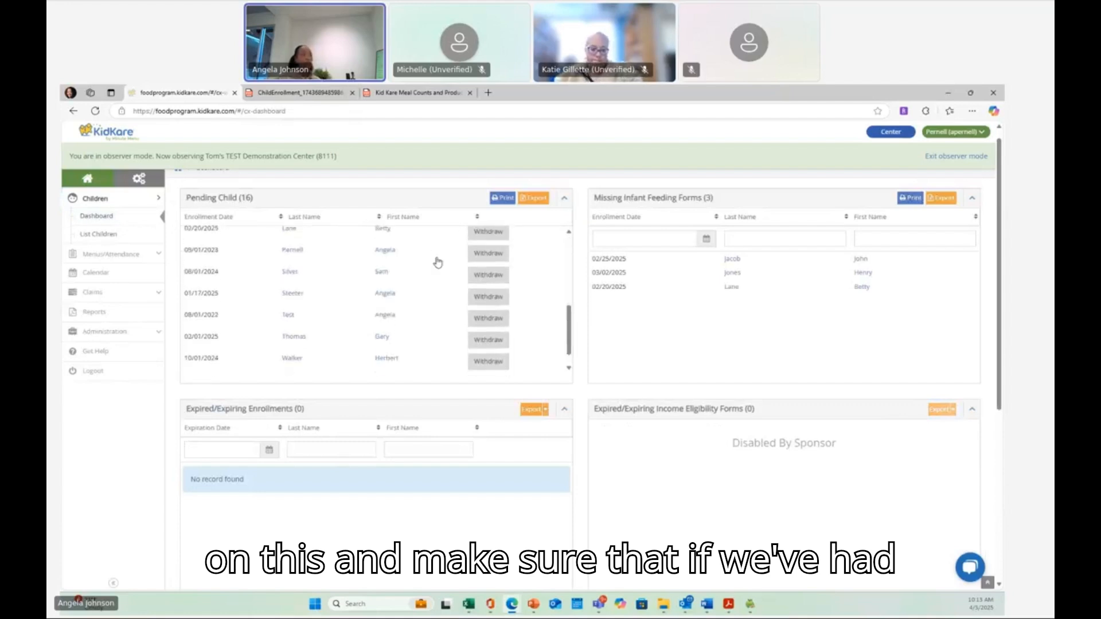
{"action": "scroll", "coordinate": [438, 262], "scroll_direction": "up", "scroll_amount": 2}
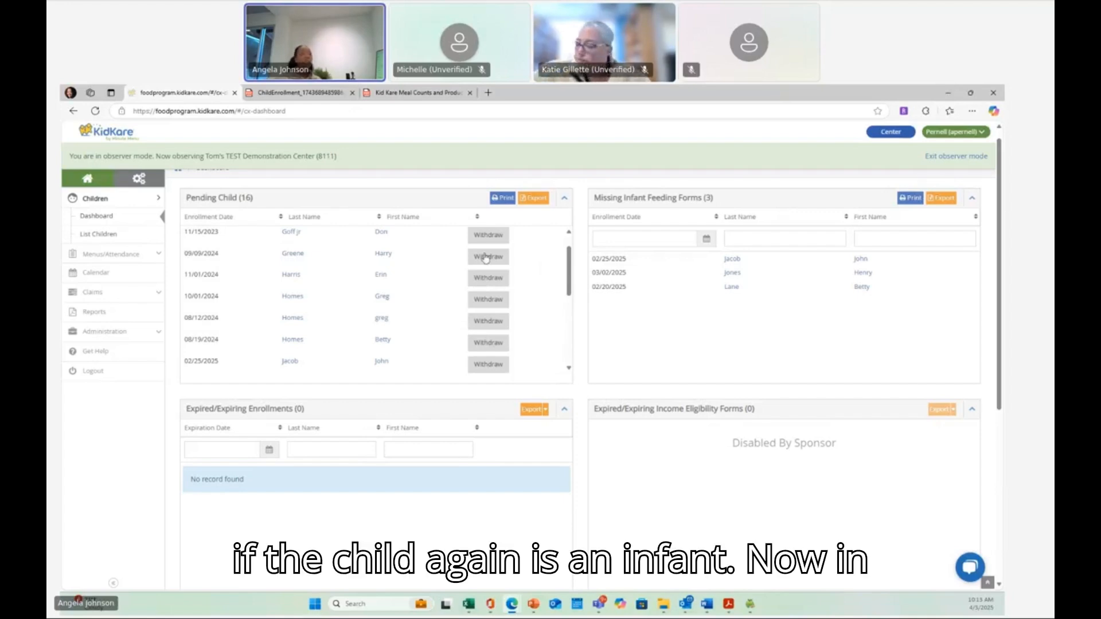
- Open the first child listed under Missing Infant Feeding Forms and return toward the children section
{"action": "left_click", "coordinate": [726, 262]}
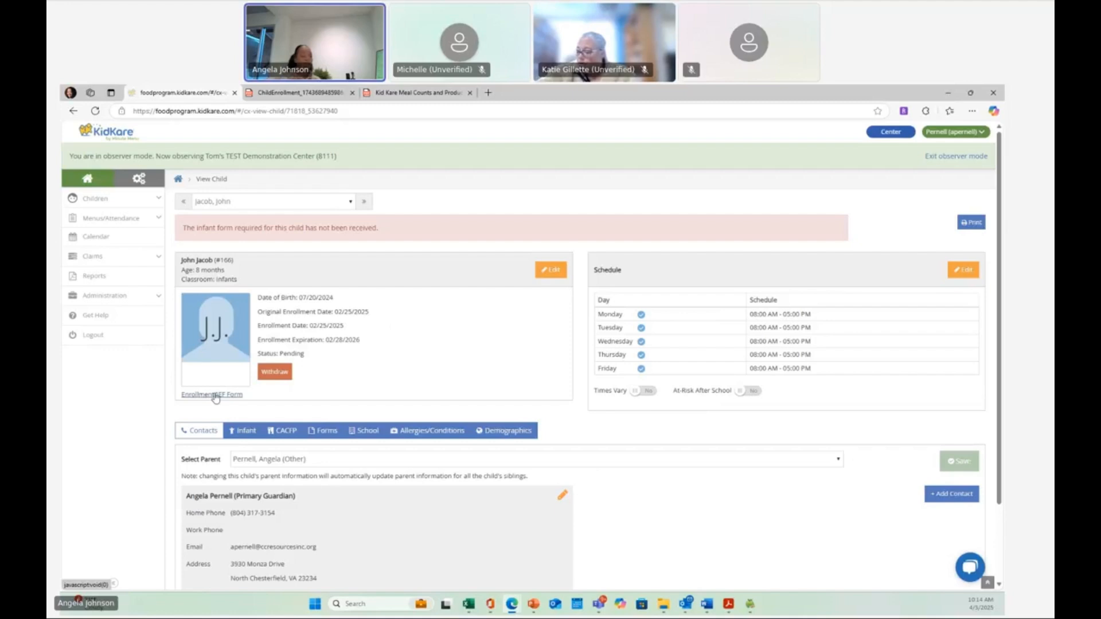
{"action": "left_click", "coordinate": [121, 199]}
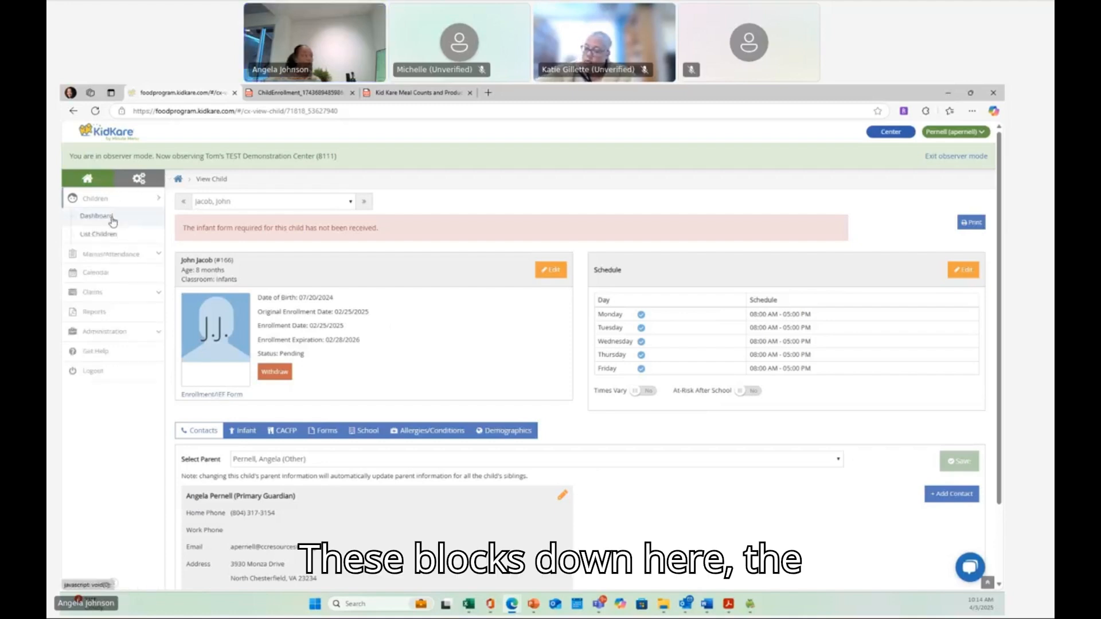
- Return to the children dashboard and scroll down through its expired enrollments and eForms sections
{"action": "left_click", "coordinate": [111, 216]}
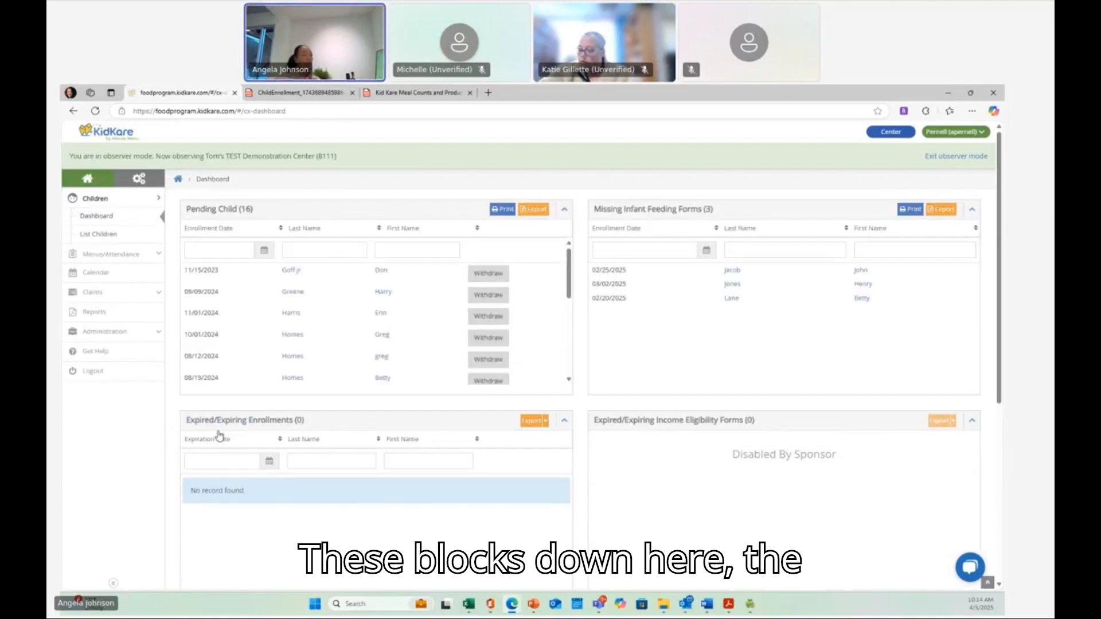
{"action": "scroll", "coordinate": [218, 435], "scroll_direction": "down", "scroll_amount": 2}
{"action": "scroll", "coordinate": [219, 435], "scroll_direction": "down", "scroll_amount": 2}
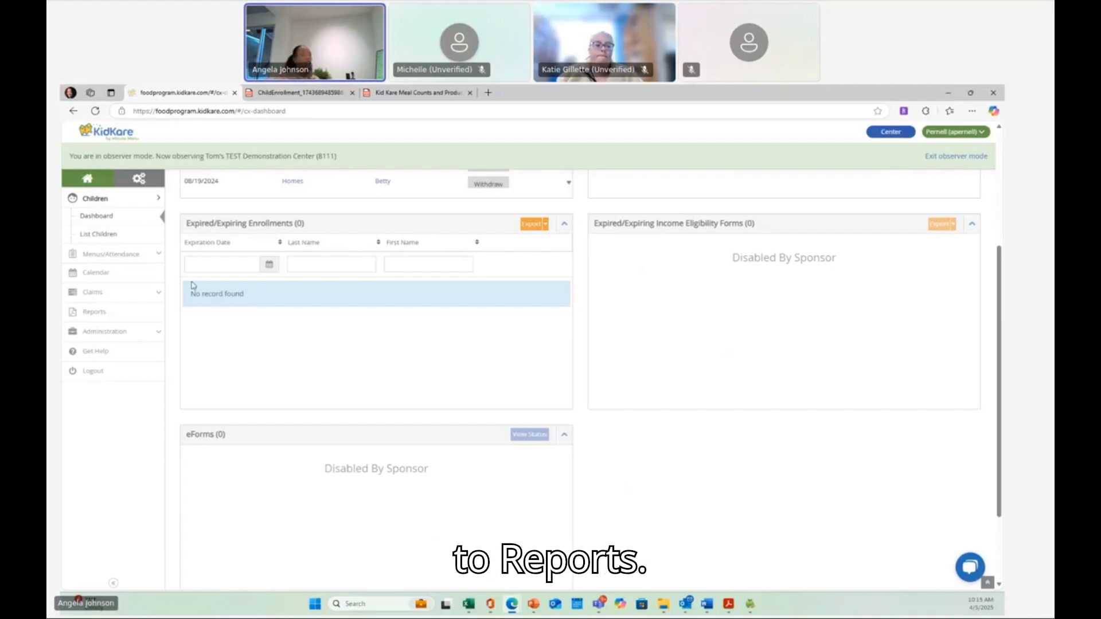
- Run the Children category Child Roster report for March 2025 and open the downloaded roster PDF
{"action": "left_click", "coordinate": [101, 312]}
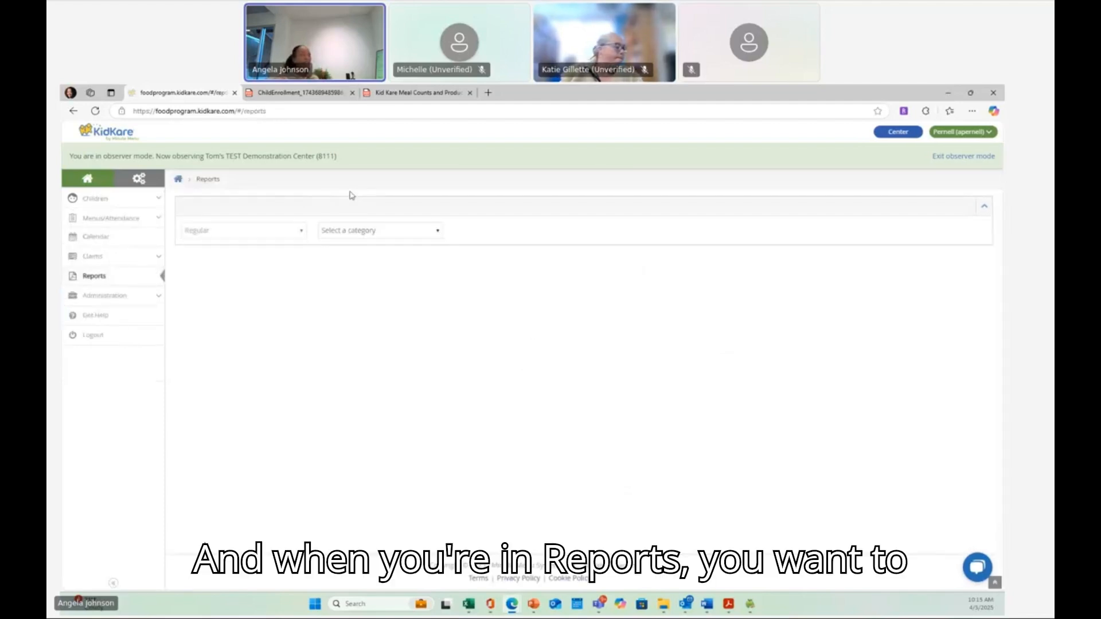
{"action": "left_click", "coordinate": [361, 232]}
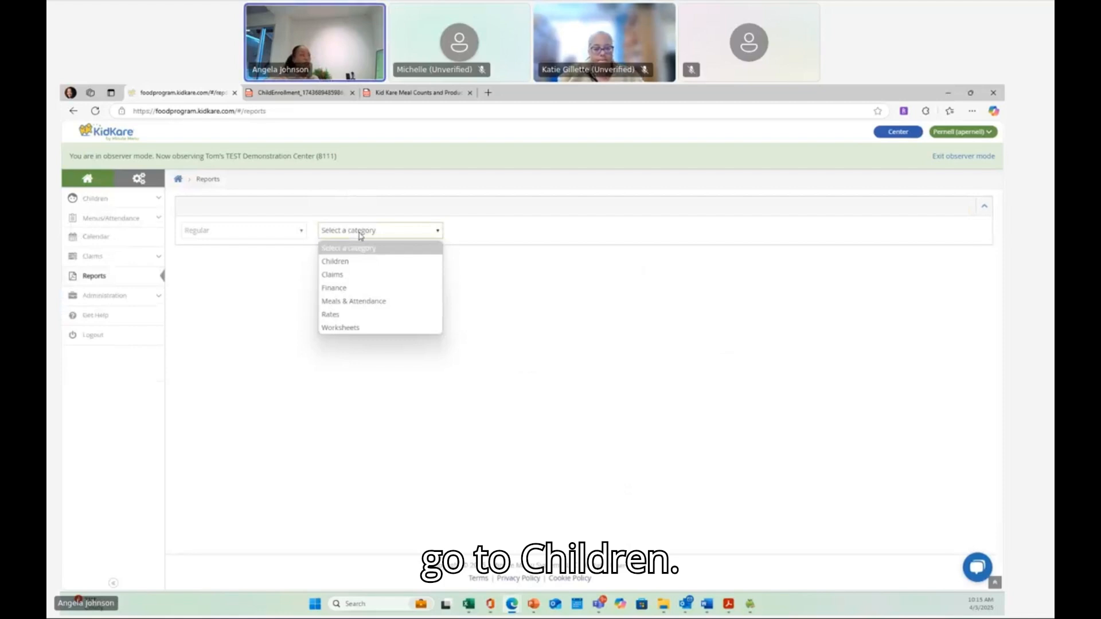
{"action": "left_click", "coordinate": [348, 267]}
{"action": "left_click", "coordinate": [496, 230]}
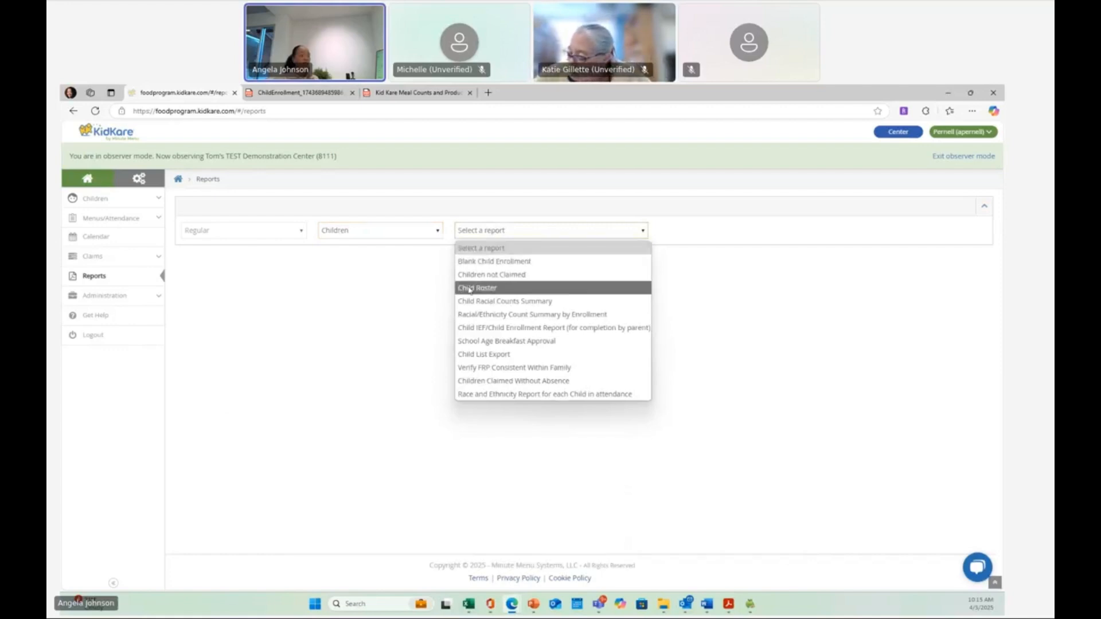
{"action": "left_click", "coordinate": [470, 288]}
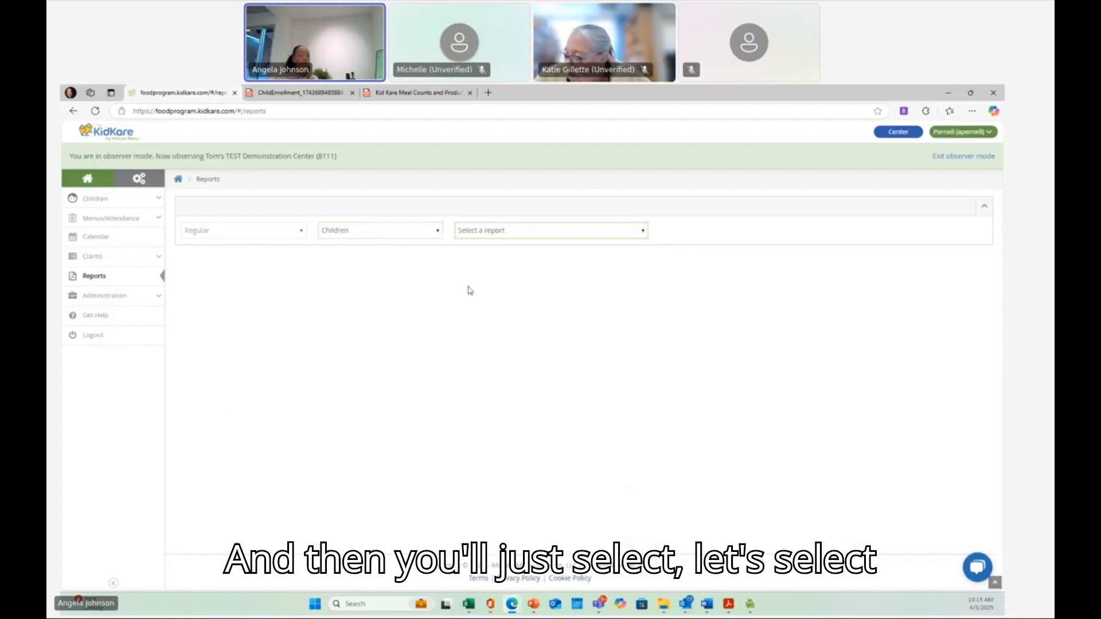
{"action": "left_click", "coordinate": [775, 231]}
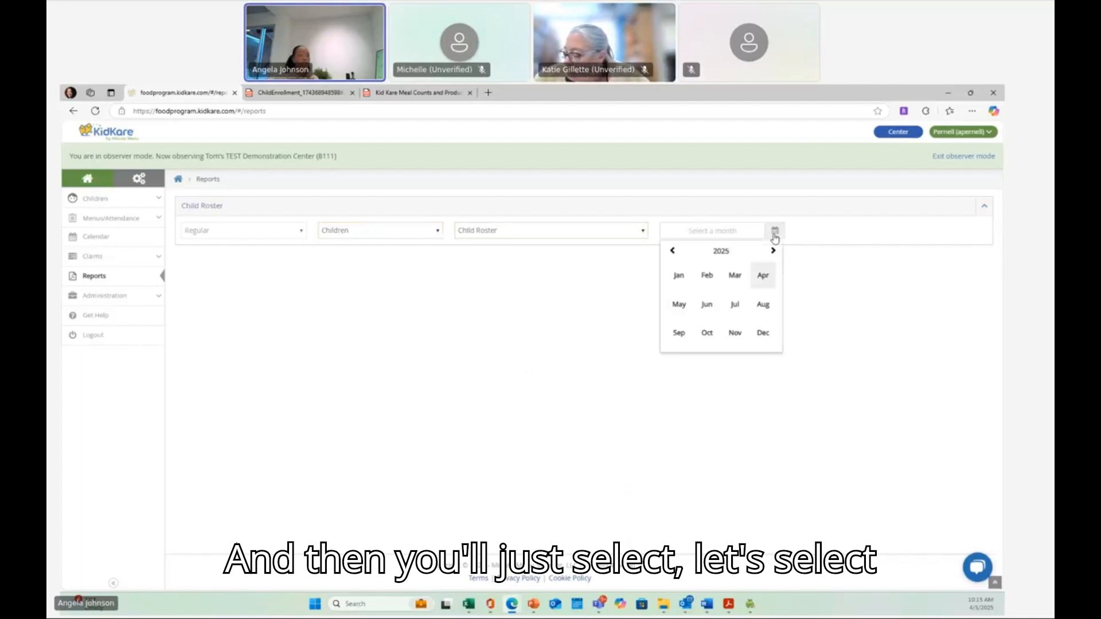
{"action": "left_click", "coordinate": [738, 279]}
{"action": "left_click", "coordinate": [812, 234]}
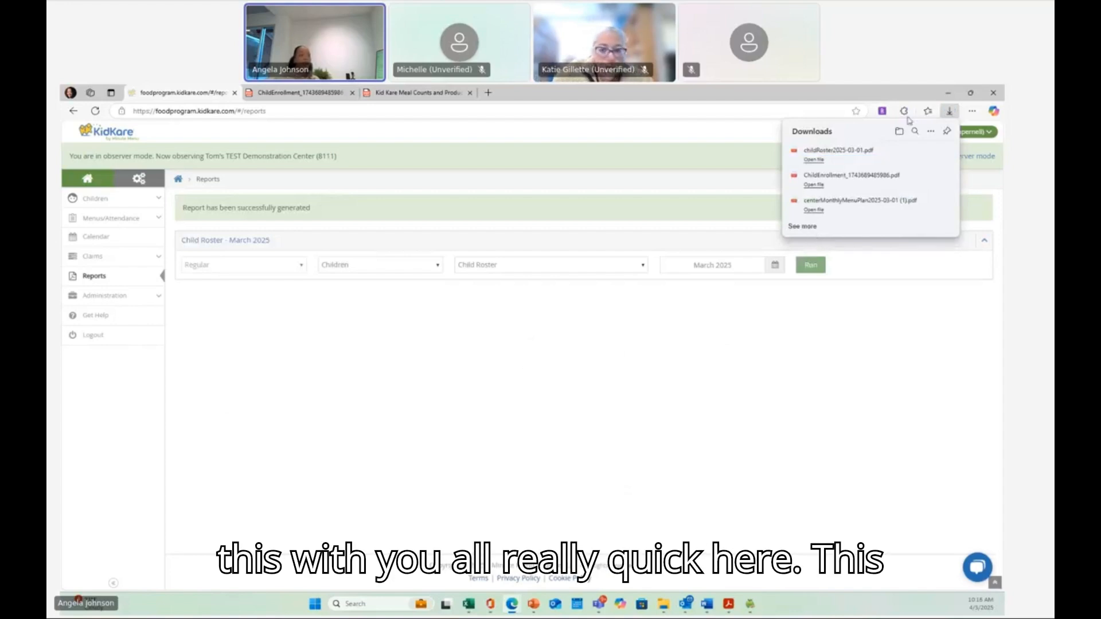
{"action": "left_click", "coordinate": [818, 161]}
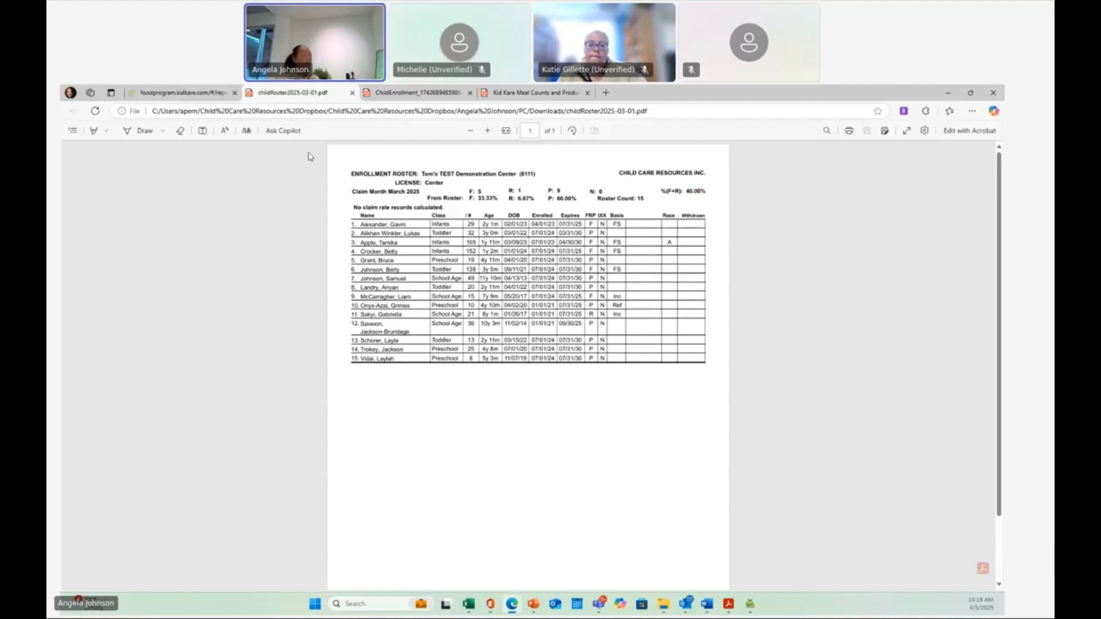
- Switch back to the KidKare tab and open the children list from the dashboard
{"action": "left_click", "coordinate": [133, 93]}
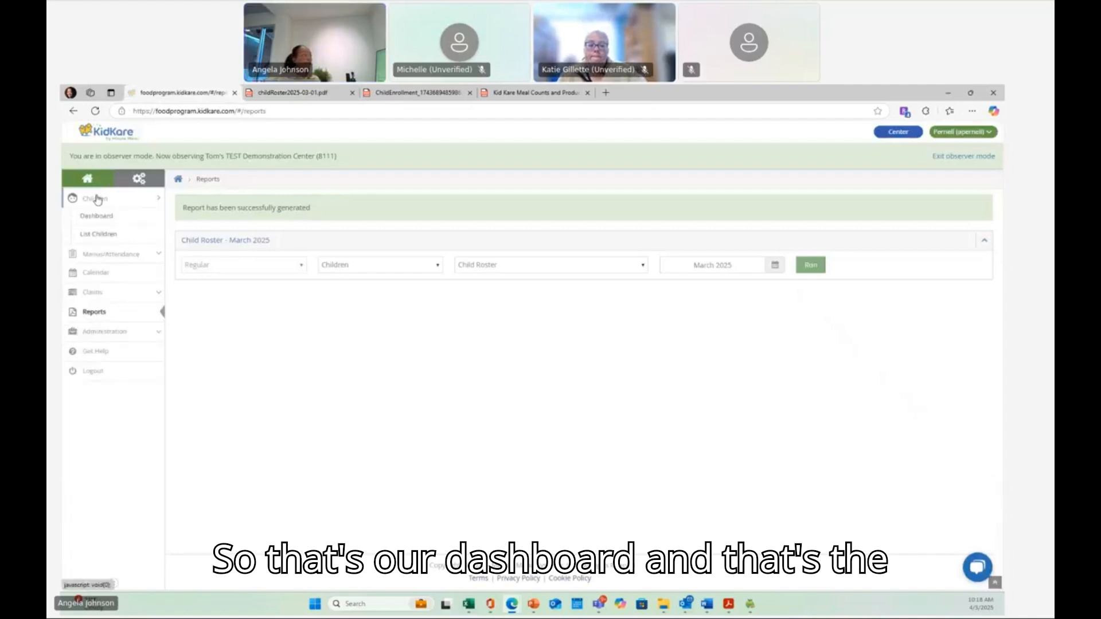
{"action": "left_click", "coordinate": [97, 217]}
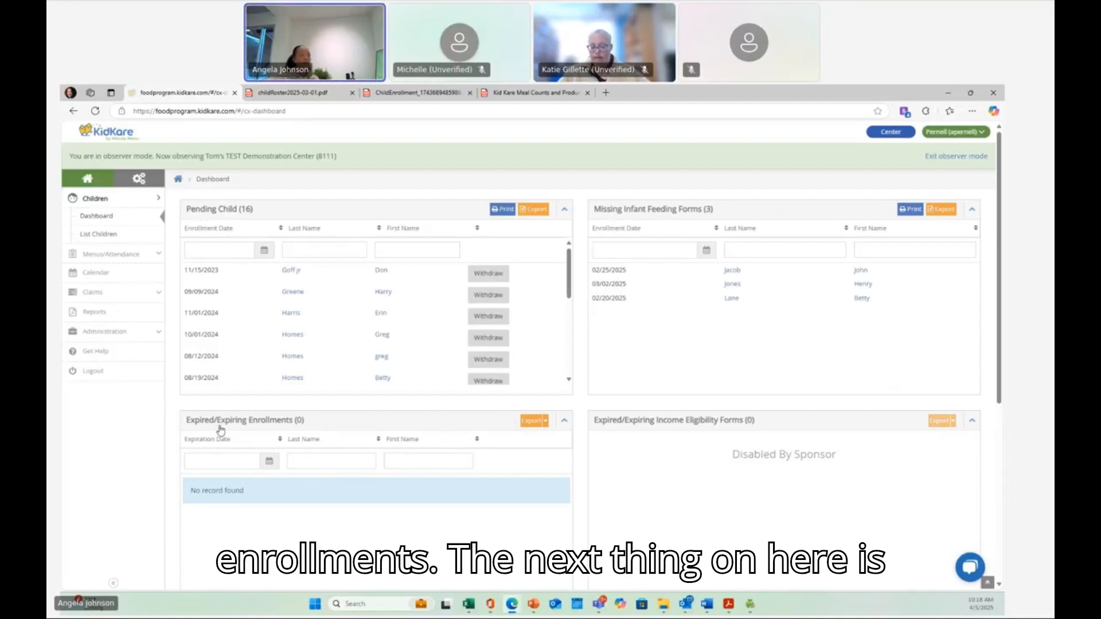
{"action": "left_click", "coordinate": [99, 235]}
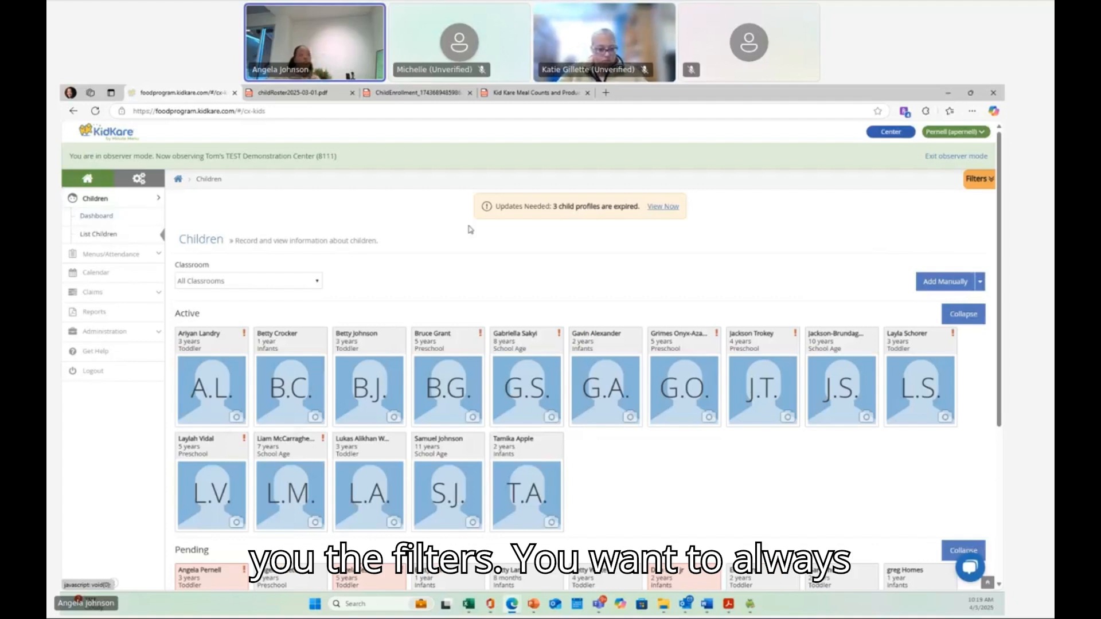
- Toggle the Active and Pending status filters off and back on in the children list filters
{"action": "left_click", "coordinate": [982, 181]}
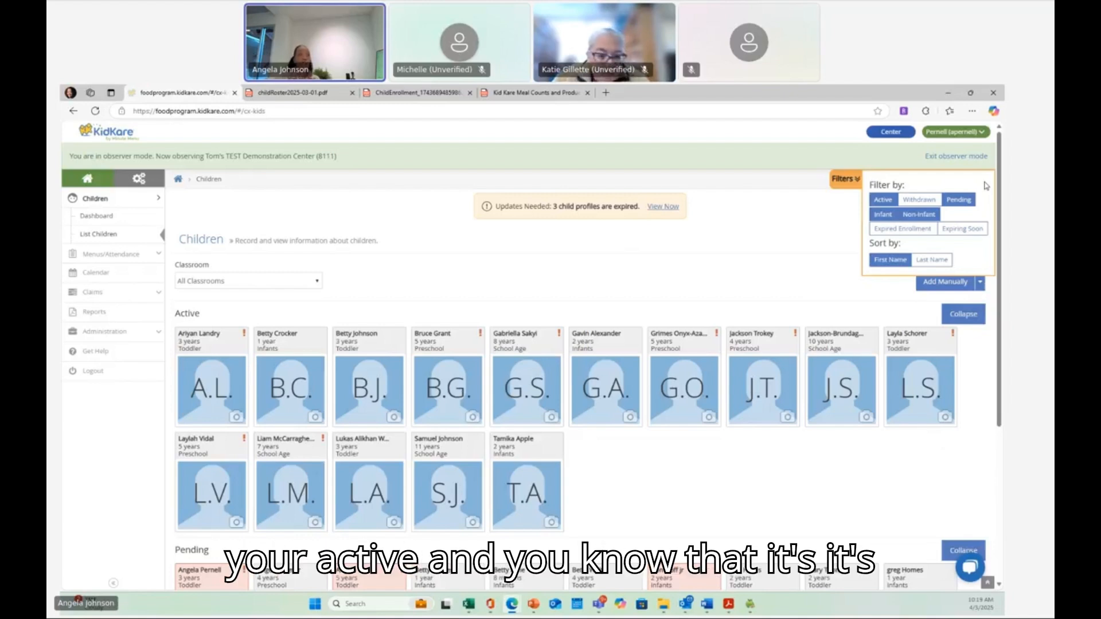
{"action": "left_click", "coordinate": [884, 200]}
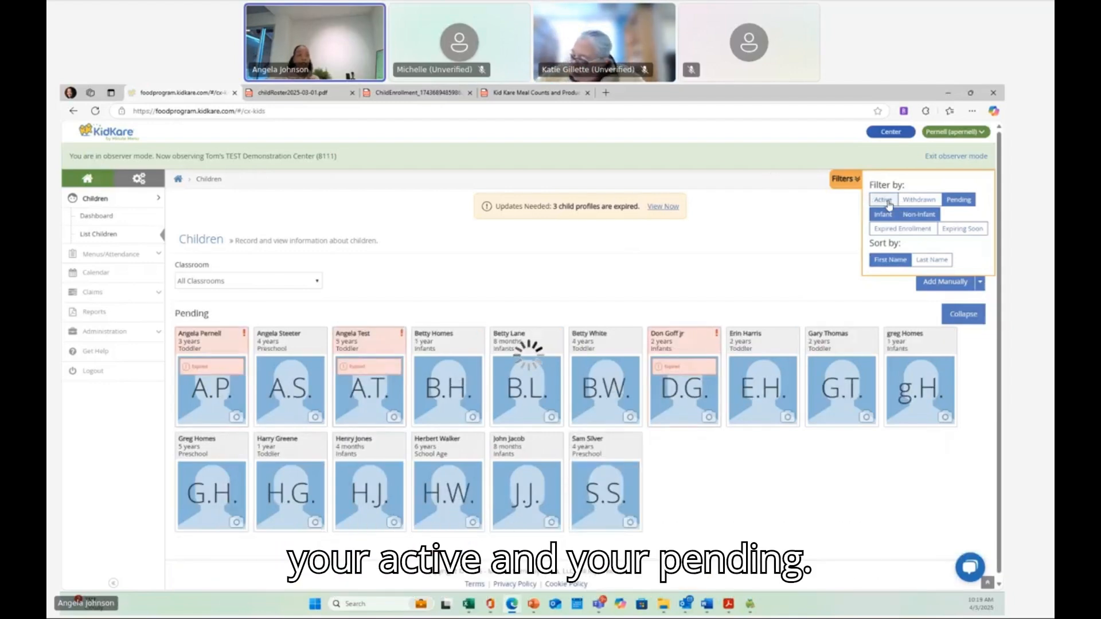
{"action": "left_click", "coordinate": [886, 201]}
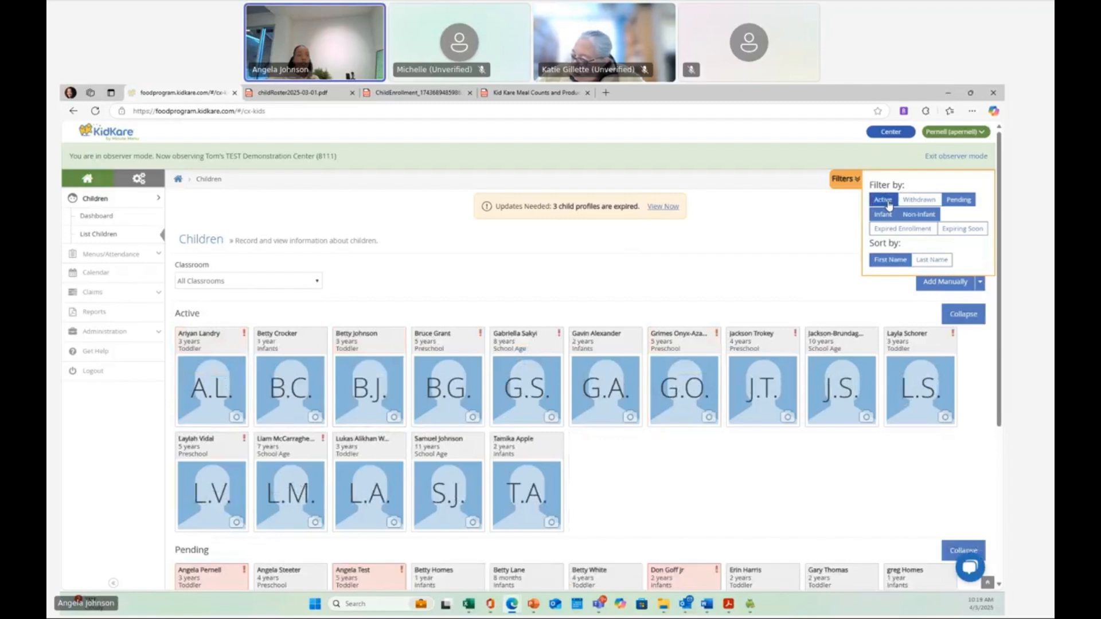
{"action": "left_click", "coordinate": [957, 200]}
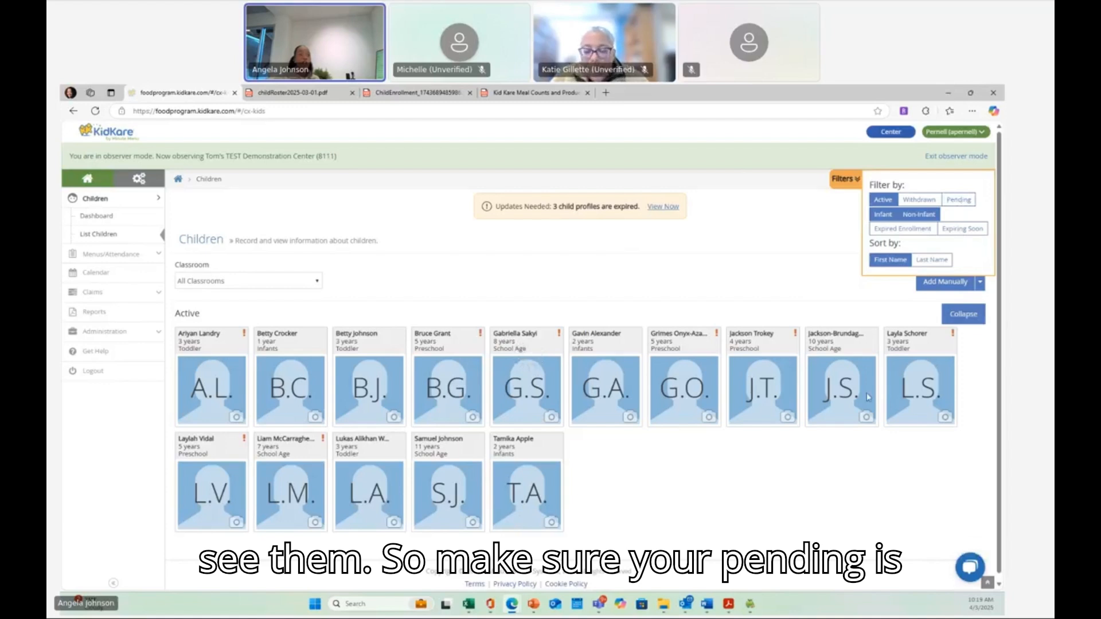
{"action": "left_click", "coordinate": [959, 195]}
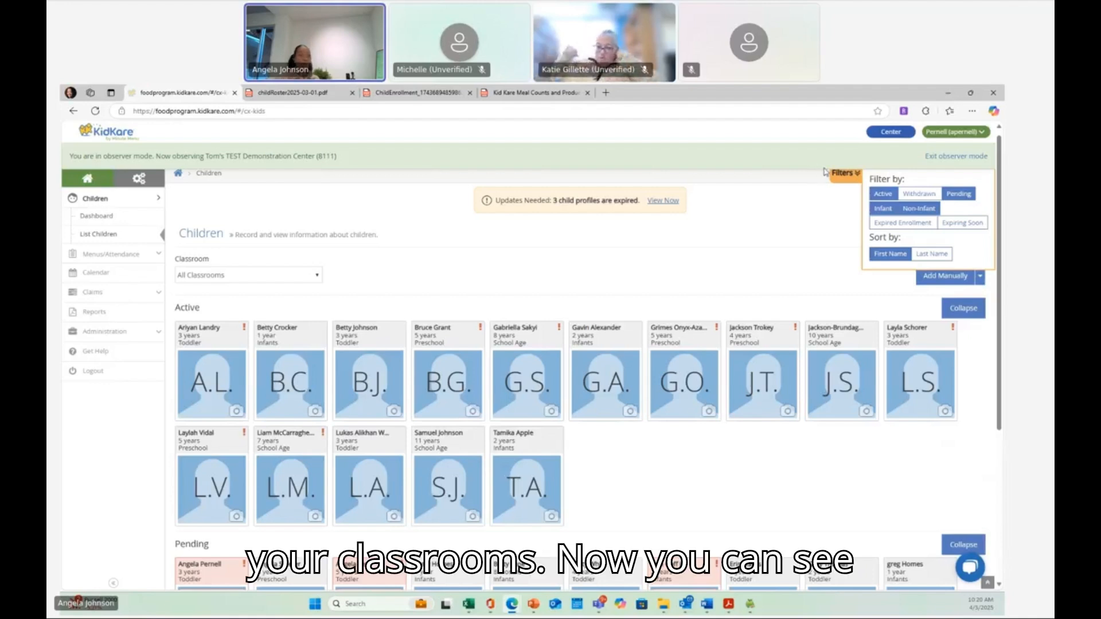
{"action": "left_click", "coordinate": [843, 173]}
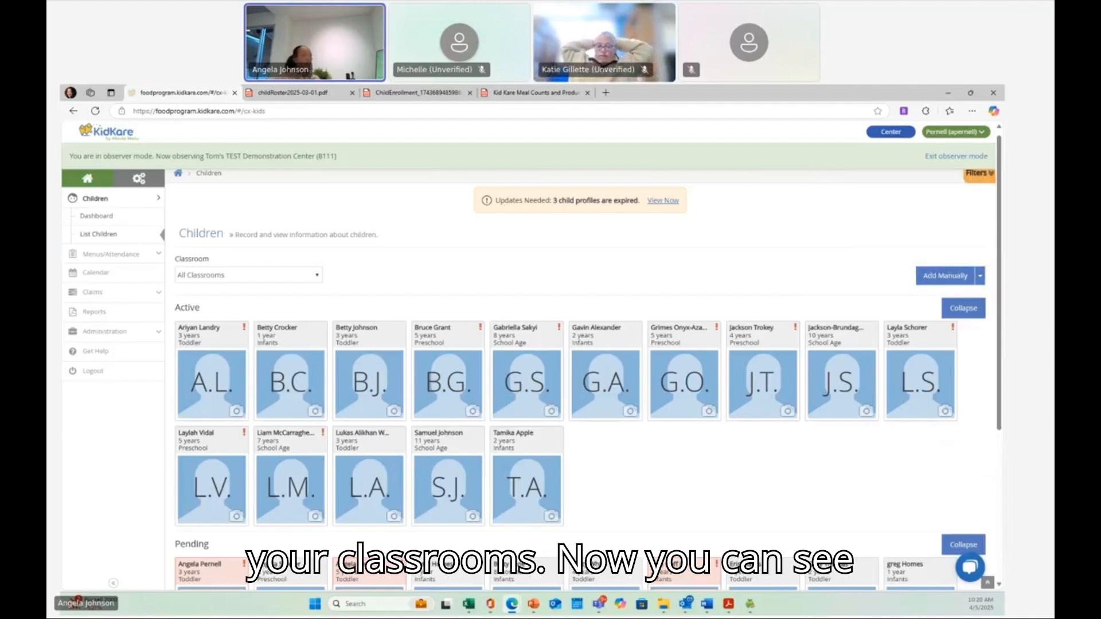
- Filter the children list by the Infants, Preschool and Toddler classrooms, then back to All Classrooms
{"action": "left_click", "coordinate": [281, 277]}
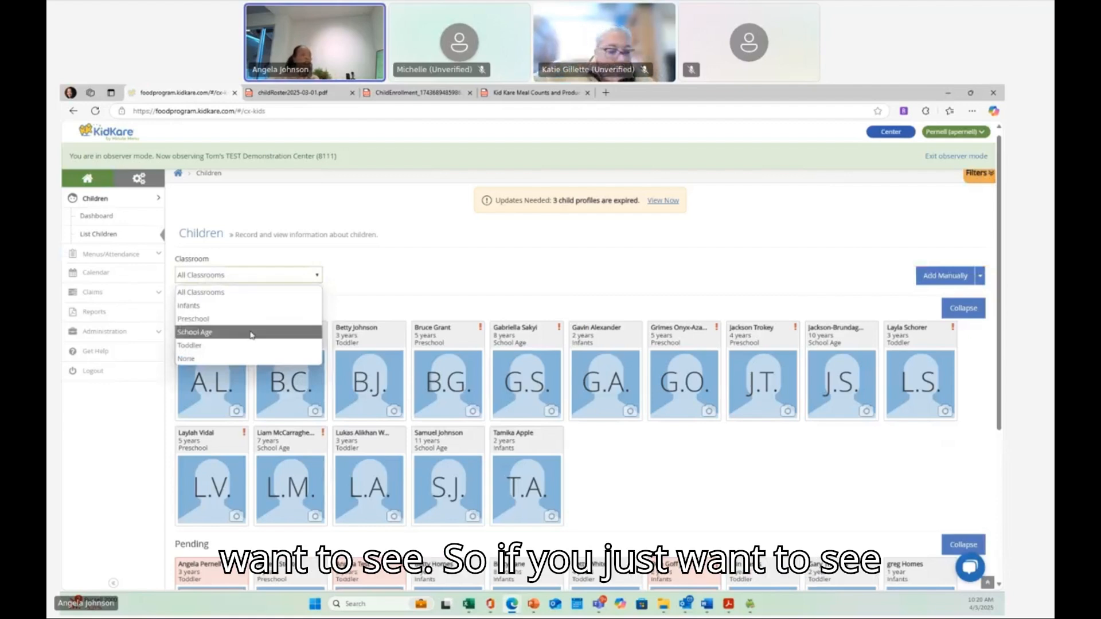
{"action": "left_click", "coordinate": [250, 307]}
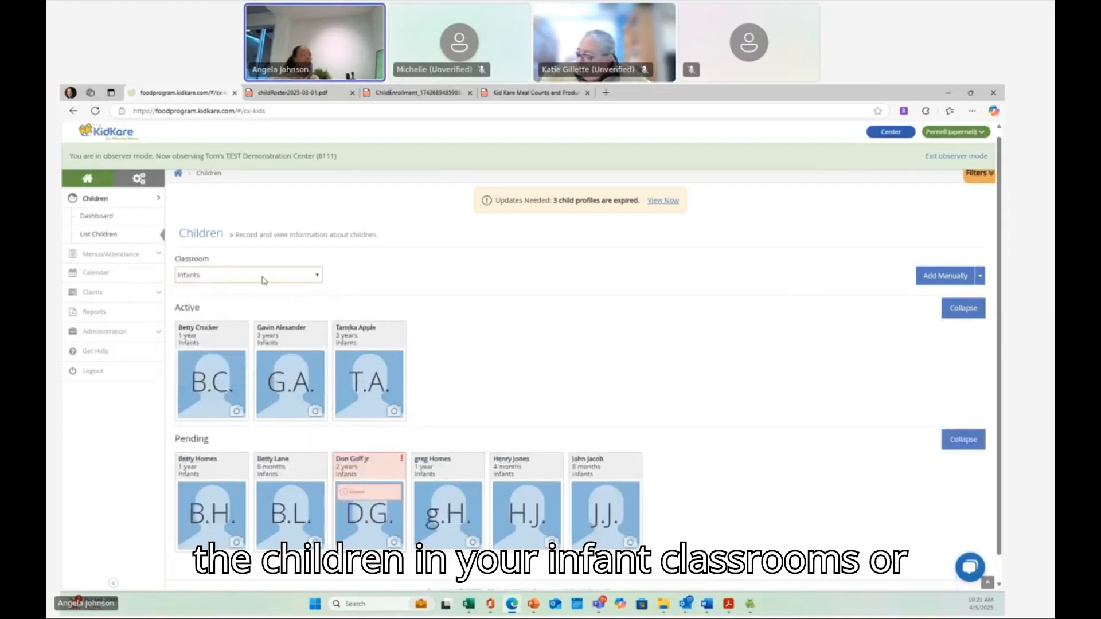
{"action": "left_click", "coordinate": [264, 280]}
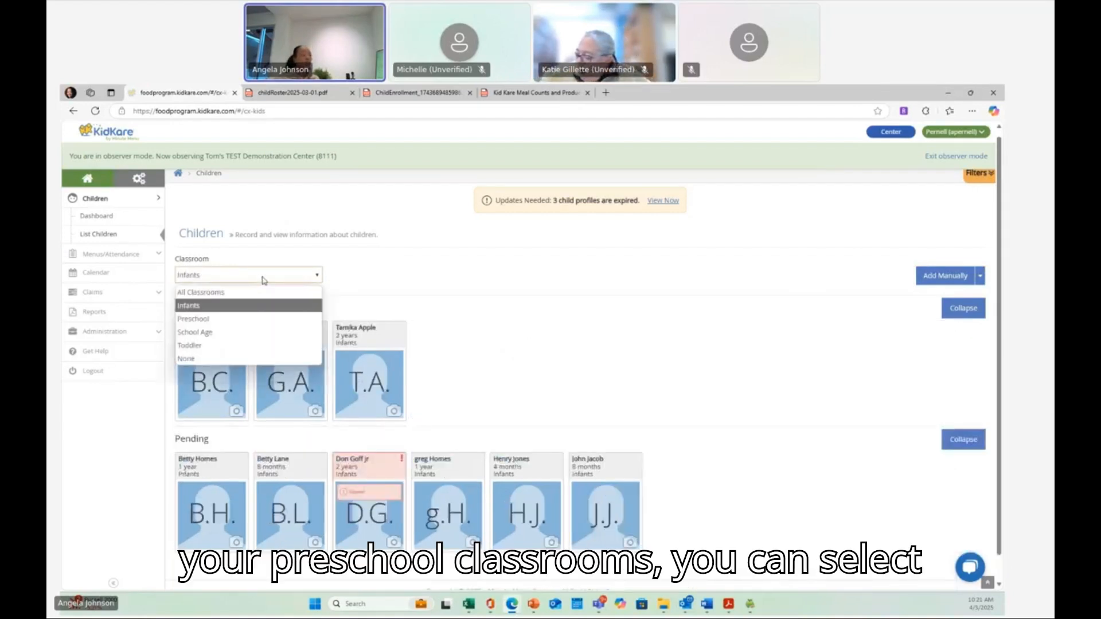
{"action": "left_click", "coordinate": [261, 317]}
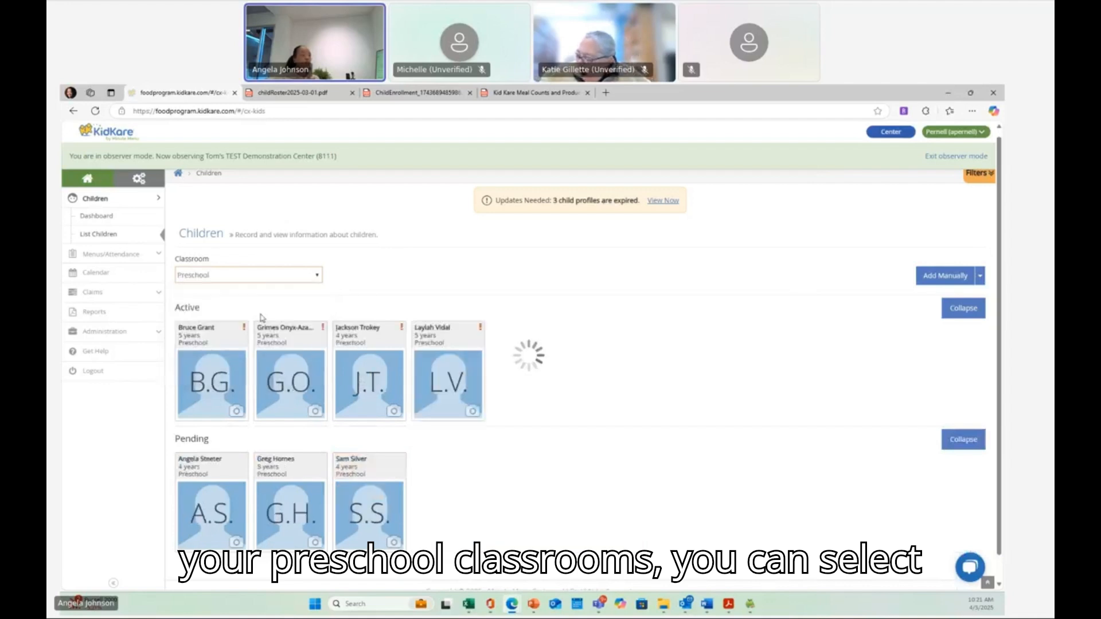
{"action": "left_click", "coordinate": [266, 283]}
{"action": "left_click", "coordinate": [242, 345]}
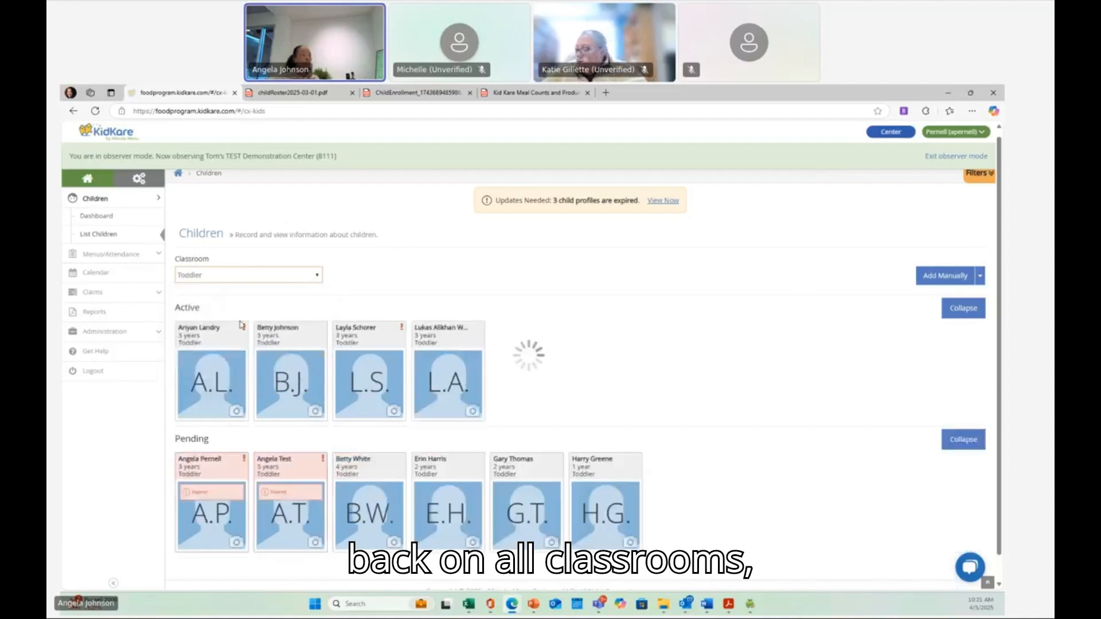
{"action": "left_click", "coordinate": [242, 276]}
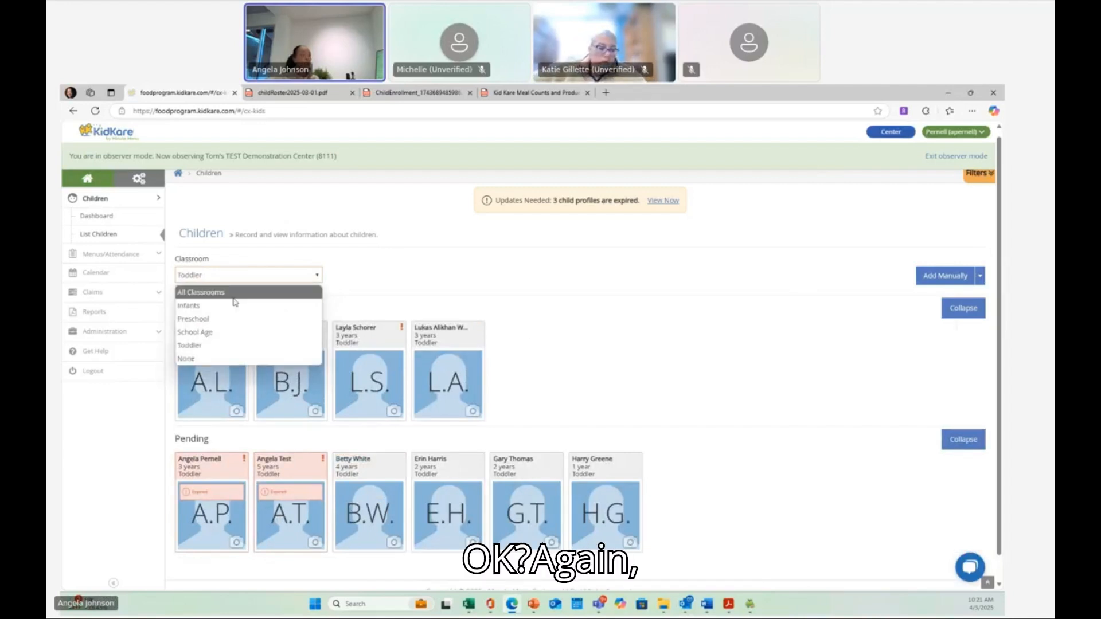
{"action": "left_click", "coordinate": [234, 295]}
- Scroll through the active and pending children shown for all classrooms
{"action": "scroll", "coordinate": [234, 301], "scroll_direction": "down", "scroll_amount": 1}
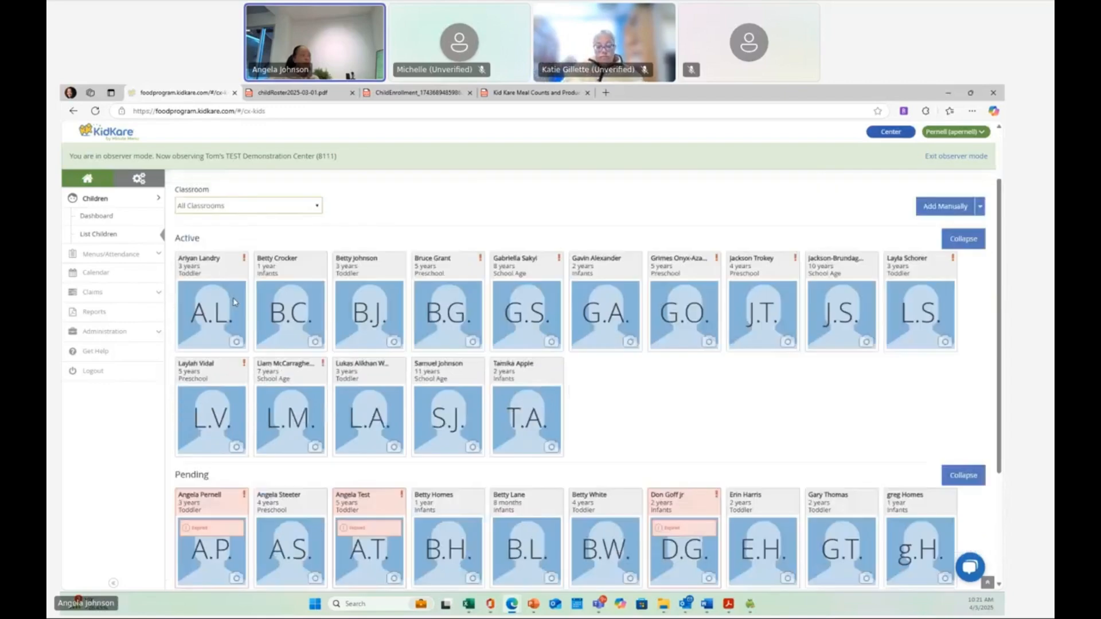
{"action": "scroll", "coordinate": [233, 302], "scroll_direction": "up", "scroll_amount": 2}
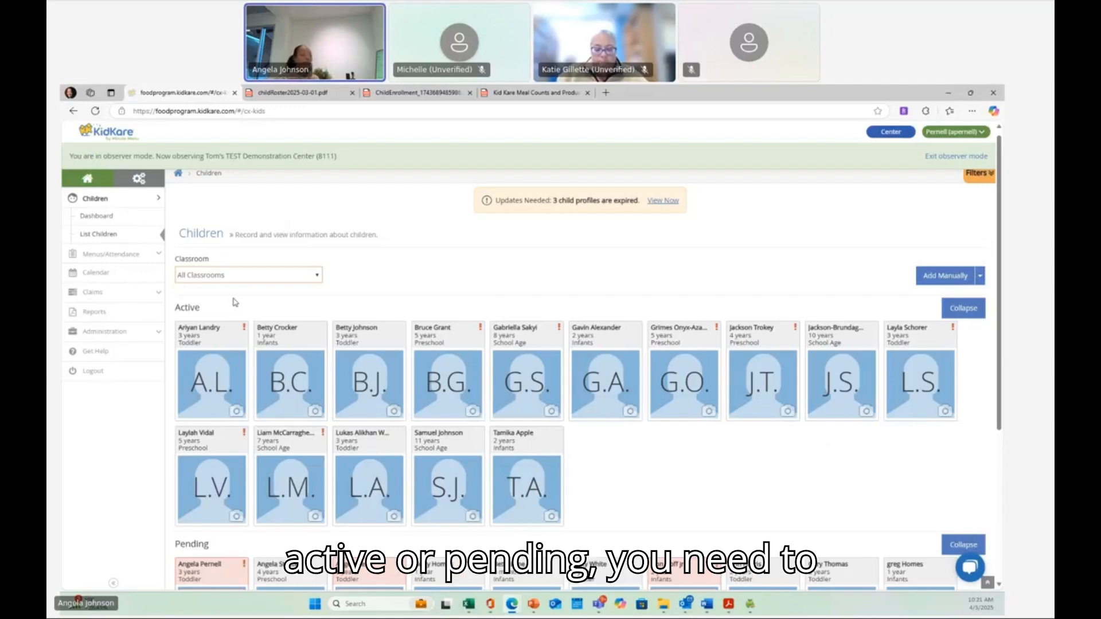
{"action": "scroll", "coordinate": [234, 304], "scroll_direction": "down", "scroll_amount": 4}
{"action": "scroll", "coordinate": [229, 307], "scroll_direction": "up", "scroll_amount": 5}
{"action": "scroll", "coordinate": [230, 308], "scroll_direction": "down", "scroll_amount": 4}
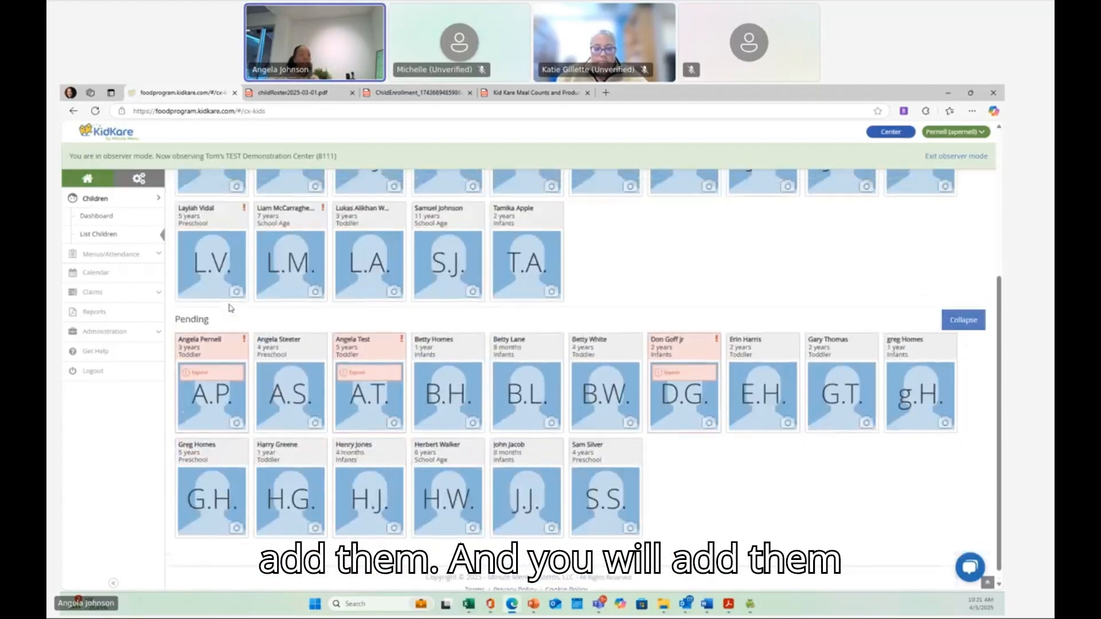
{"action": "scroll", "coordinate": [230, 308], "scroll_direction": "up", "scroll_amount": 5}
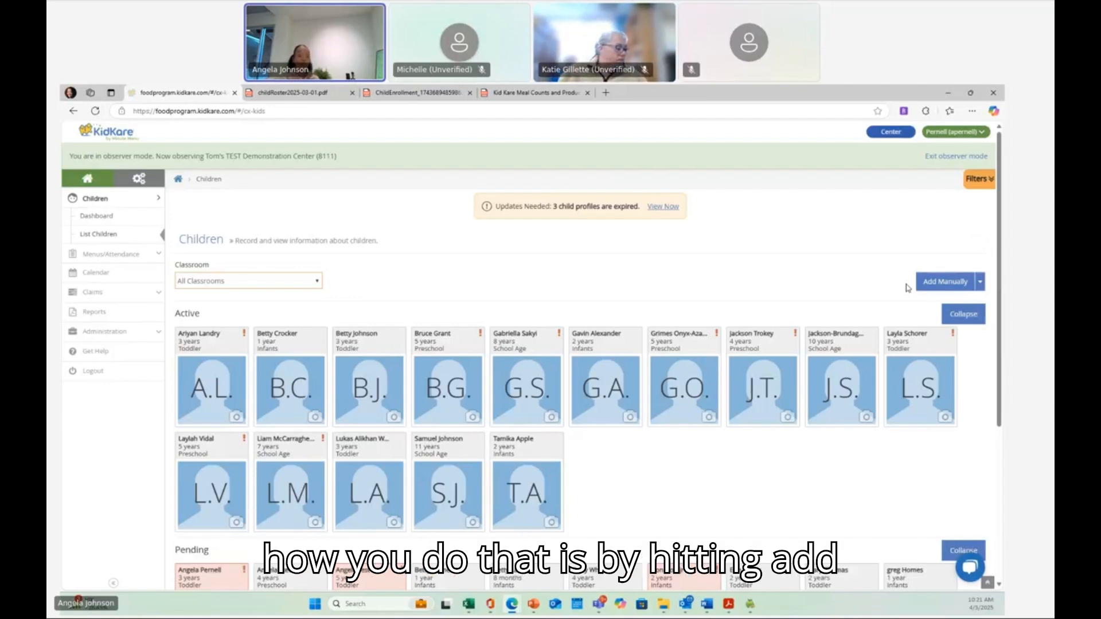
- Start adding a child manually, entering the first name Harry and last name Monster in the enrollment form
{"action": "left_click", "coordinate": [950, 289]}
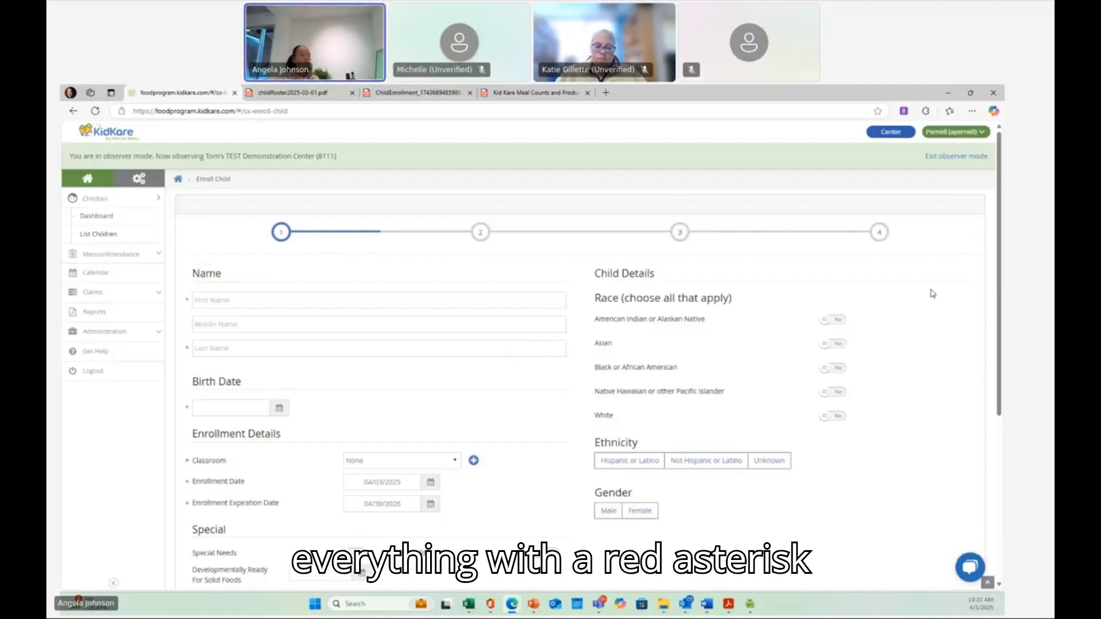
{"action": "scroll", "coordinate": [911, 304], "scroll_direction": "down", "scroll_amount": 2}
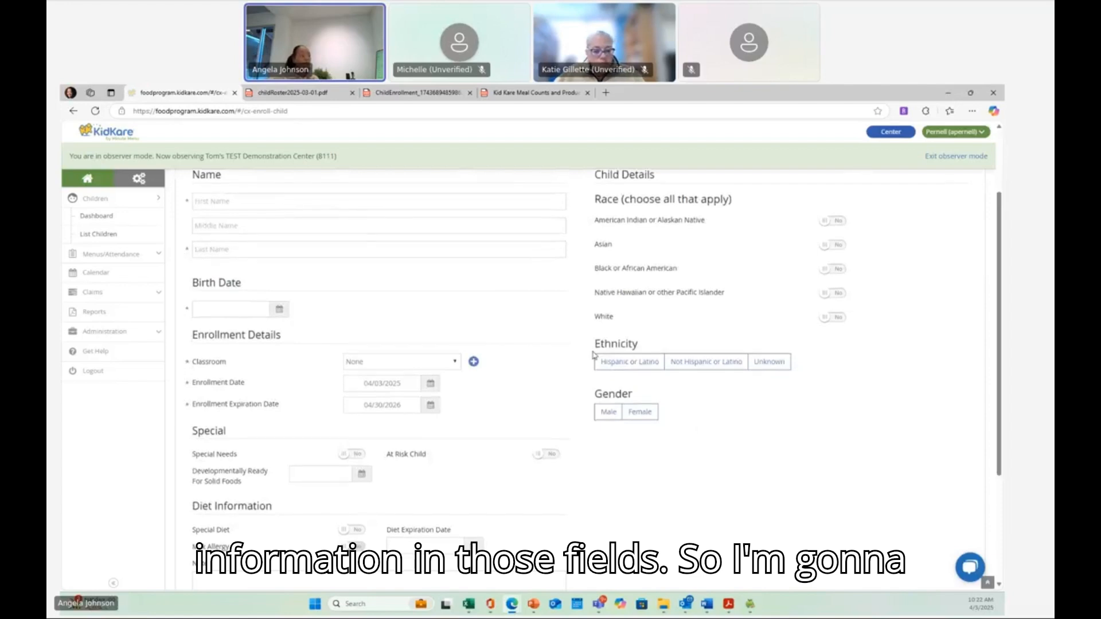
{"action": "scroll", "coordinate": [595, 356], "scroll_direction": "down", "scroll_amount": 3}
{"action": "scroll", "coordinate": [594, 355], "scroll_direction": "up", "scroll_amount": 5}
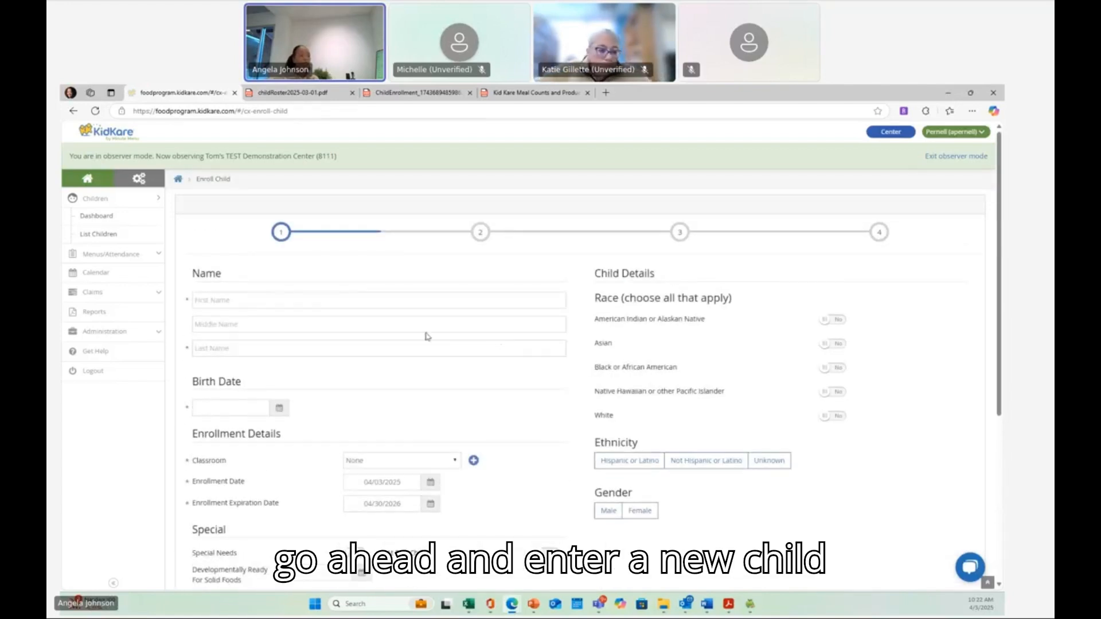
{"action": "left_click", "coordinate": [359, 301]}
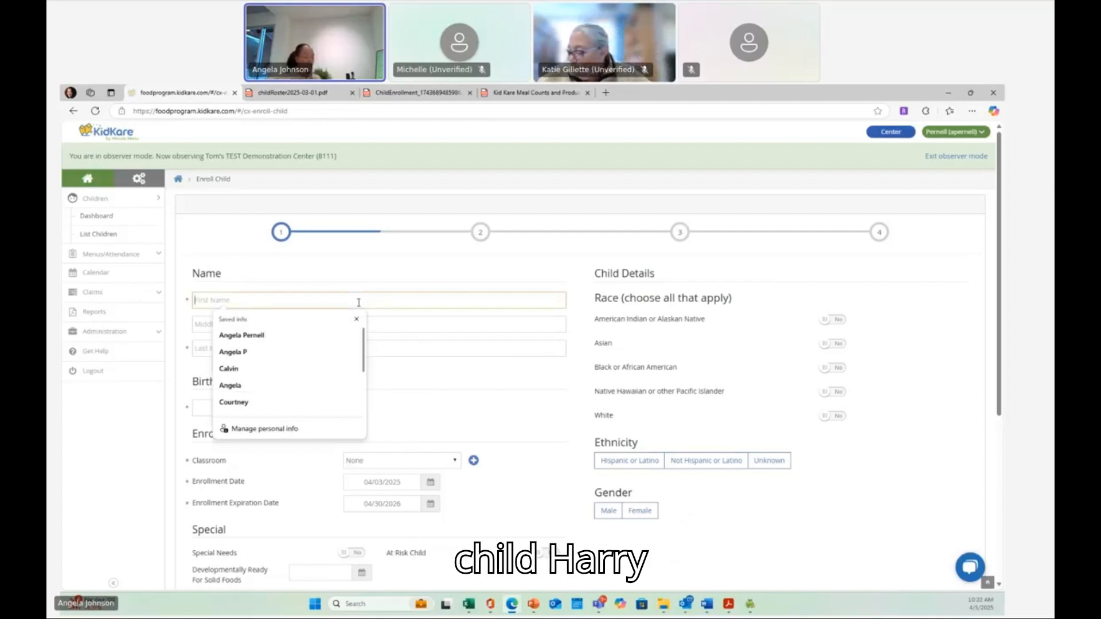
{"action": "type", "text": "Harry"}
{"action": "key", "text": "Tab"}
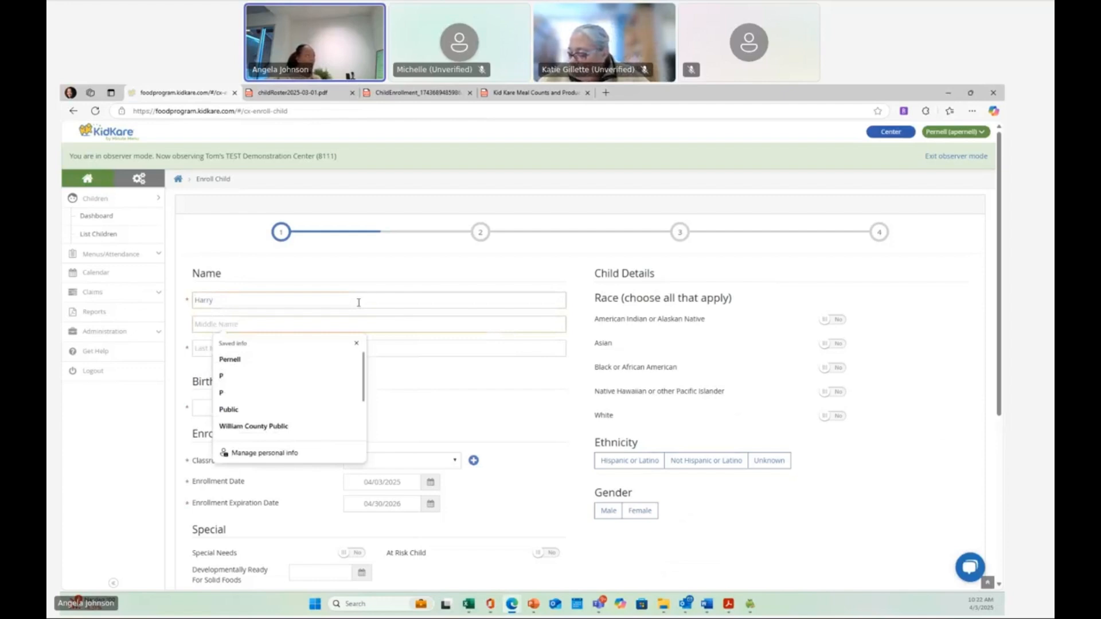
{"action": "left_click", "coordinate": [203, 349]}
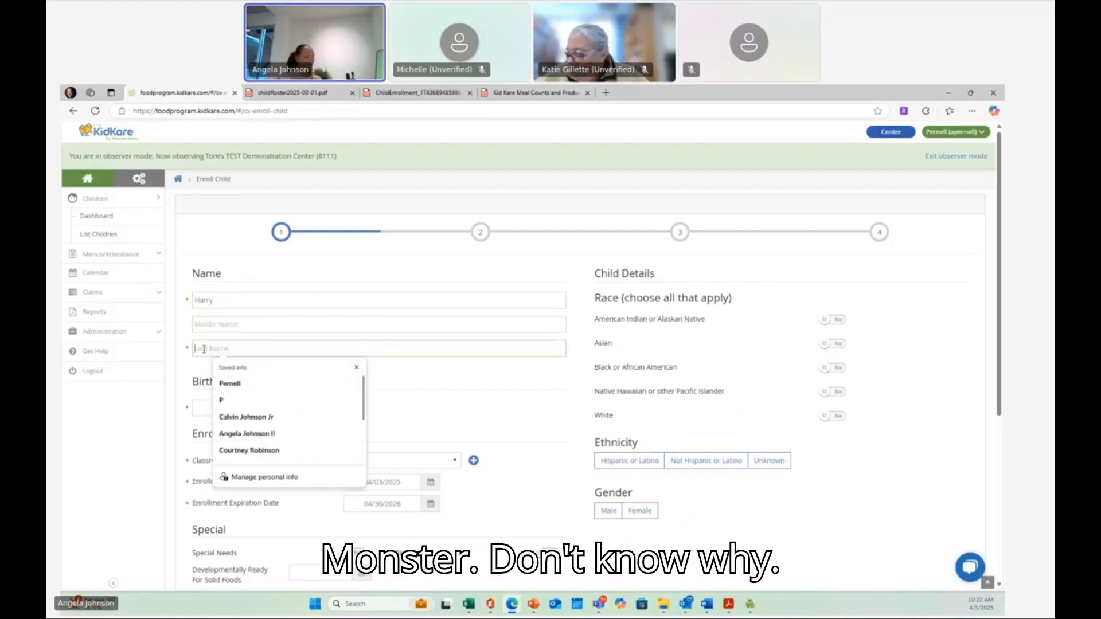
{"action": "type", "text": "Mon"}
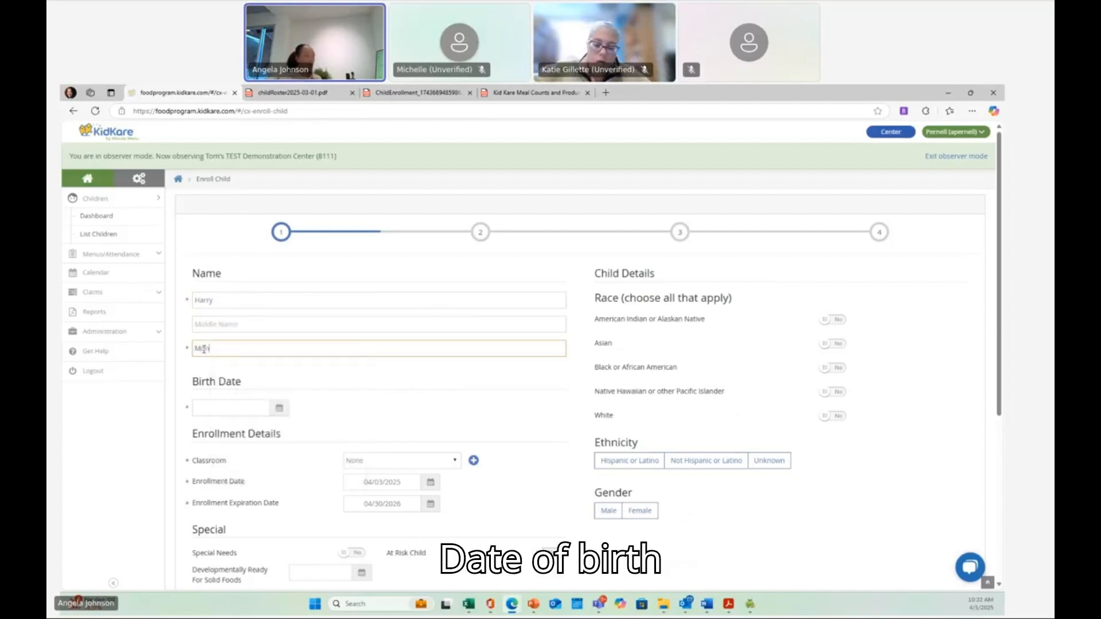
{"action": "type", "text": "ster"}
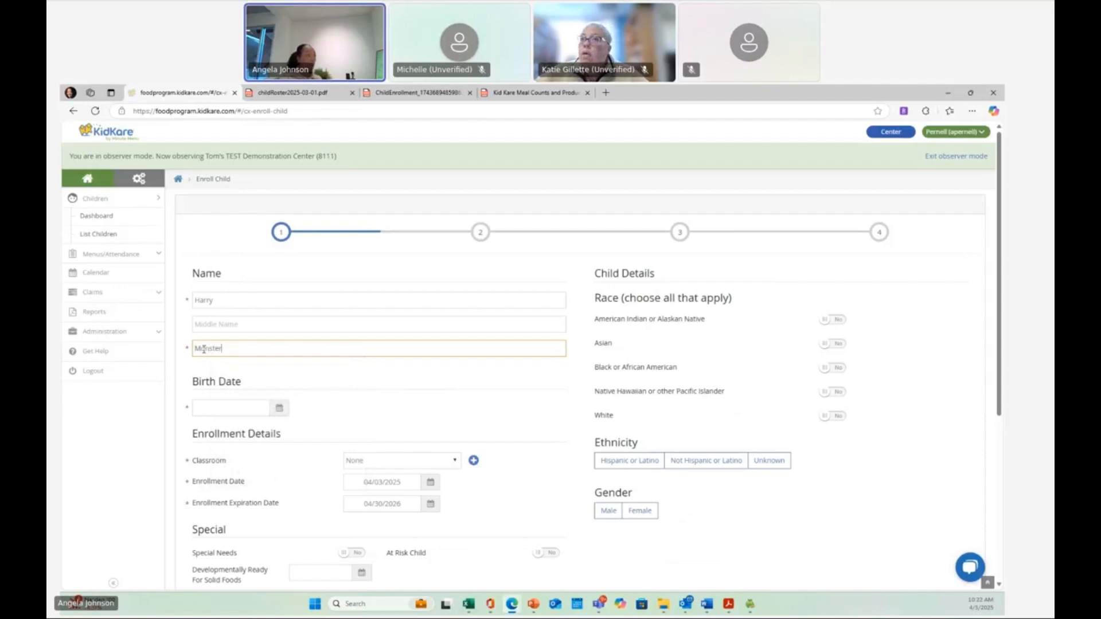
- Finish the child's last name Monster and set the birth date to 1/2/2020
{"action": "left_click", "coordinate": [212, 408]}
{"action": "type", "text": "1/"}
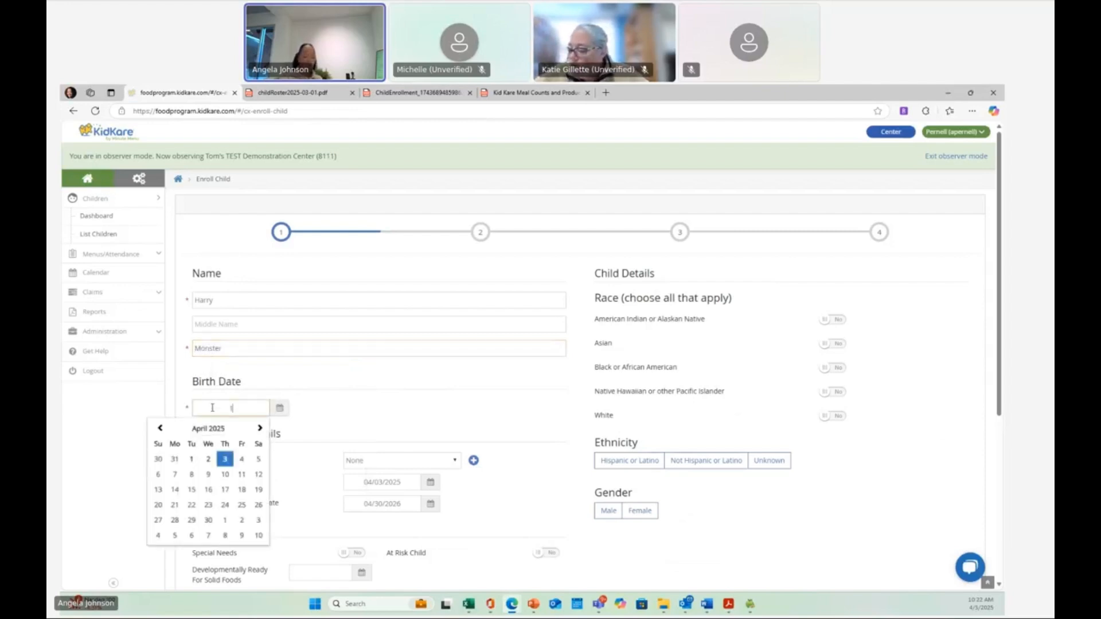
{"action": "type", "text": "2/"}
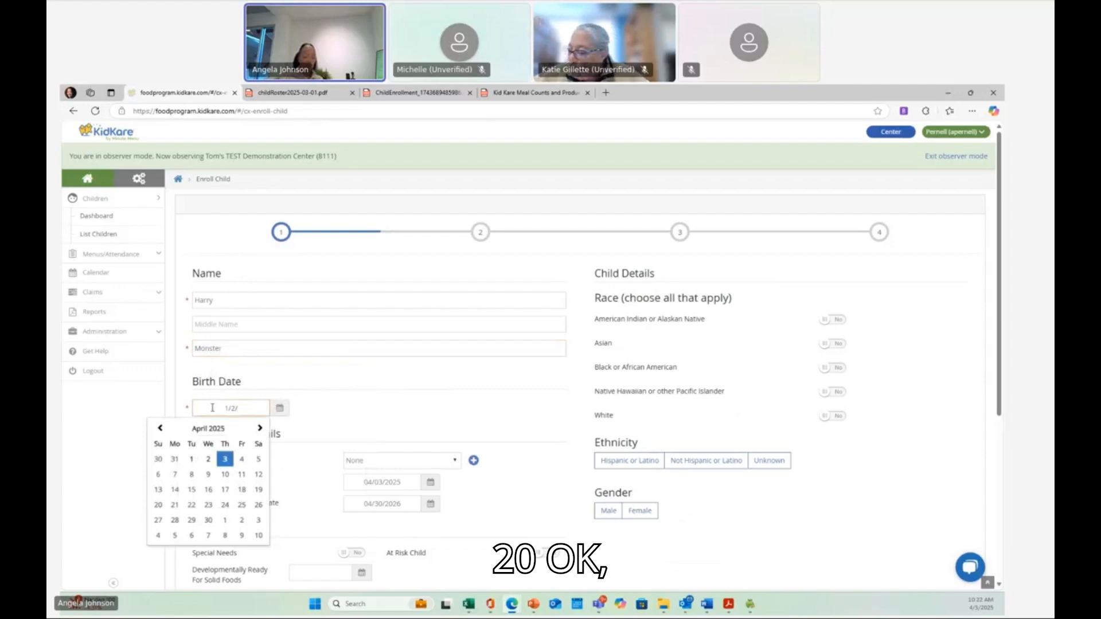
{"action": "type", "text": "2020"}
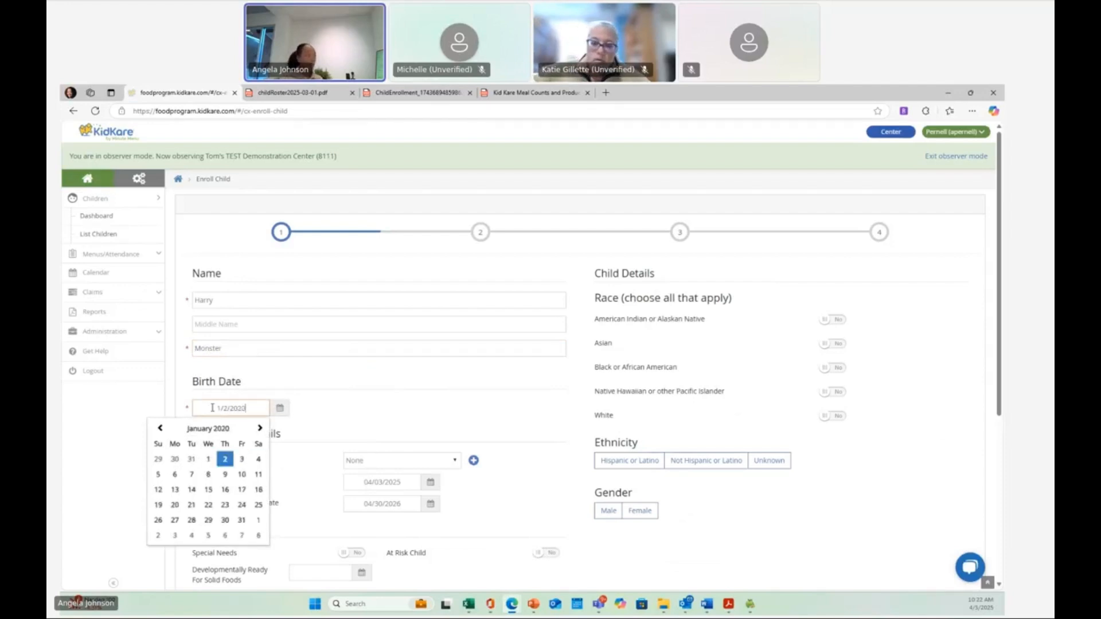
{"action": "left_click", "coordinate": [381, 401]}
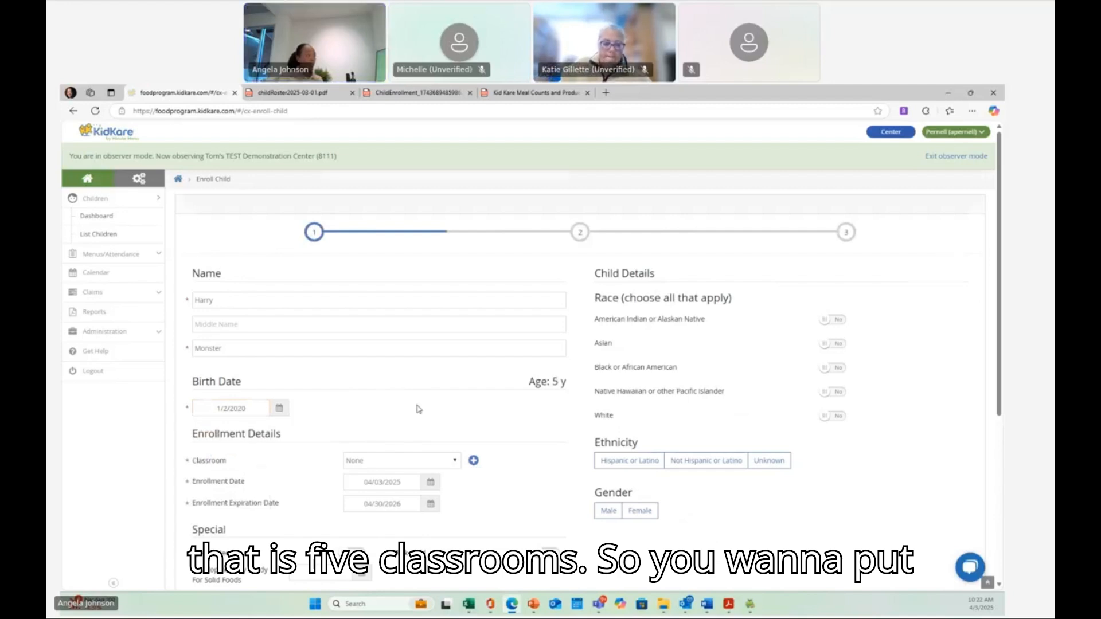
- Assign the child to the School Age classroom
{"action": "scroll", "coordinate": [418, 407], "scroll_direction": "down", "scroll_amount": 3}
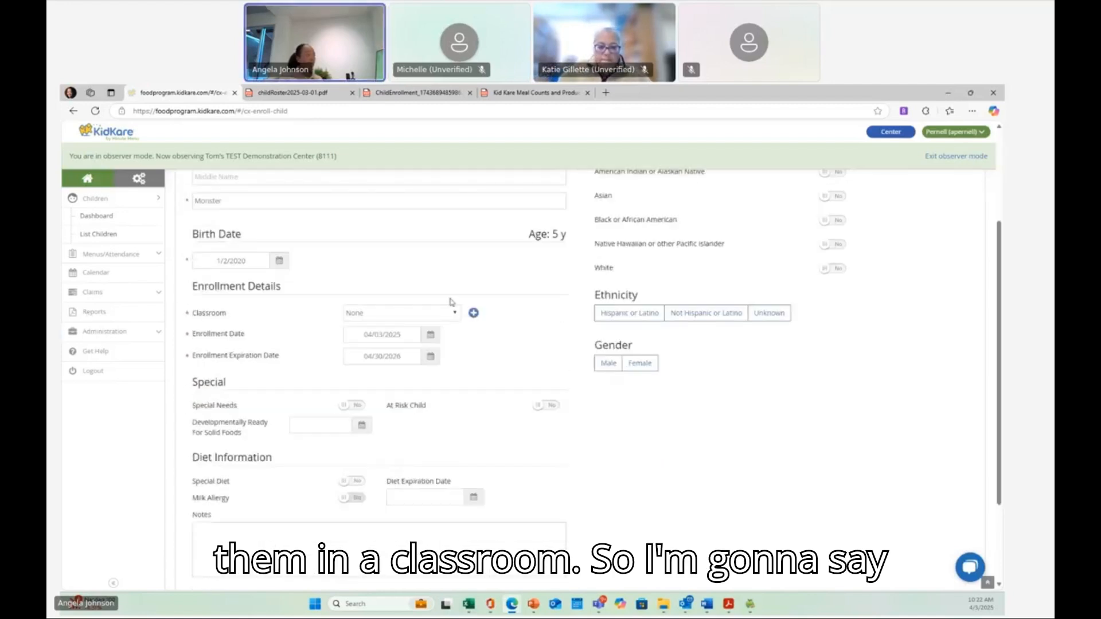
{"action": "left_click", "coordinate": [452, 316]}
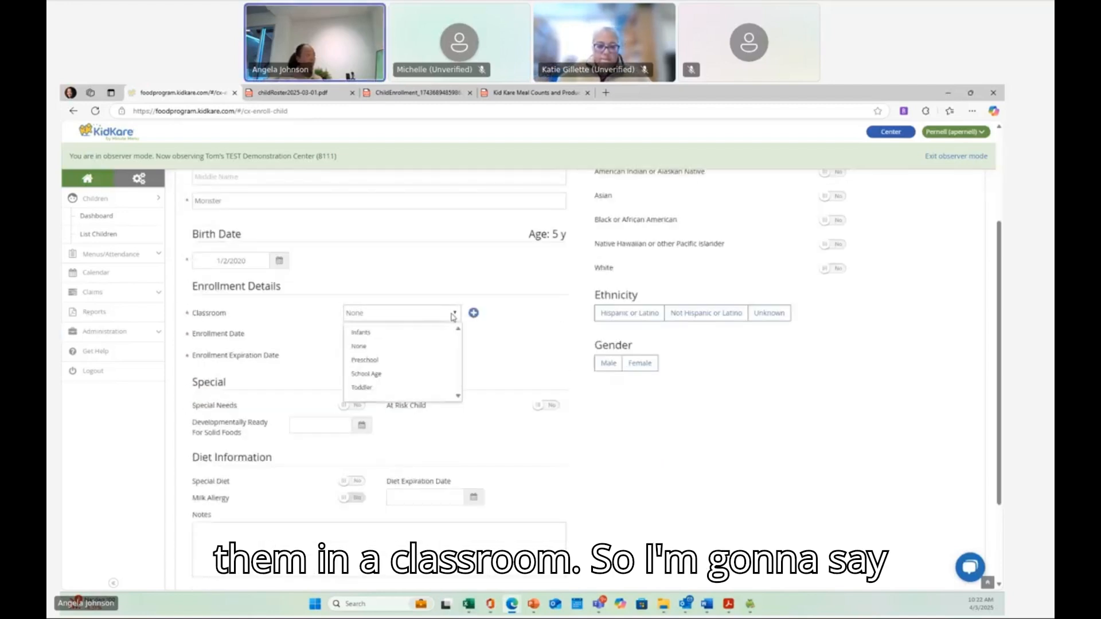
{"action": "left_click", "coordinate": [381, 374]}
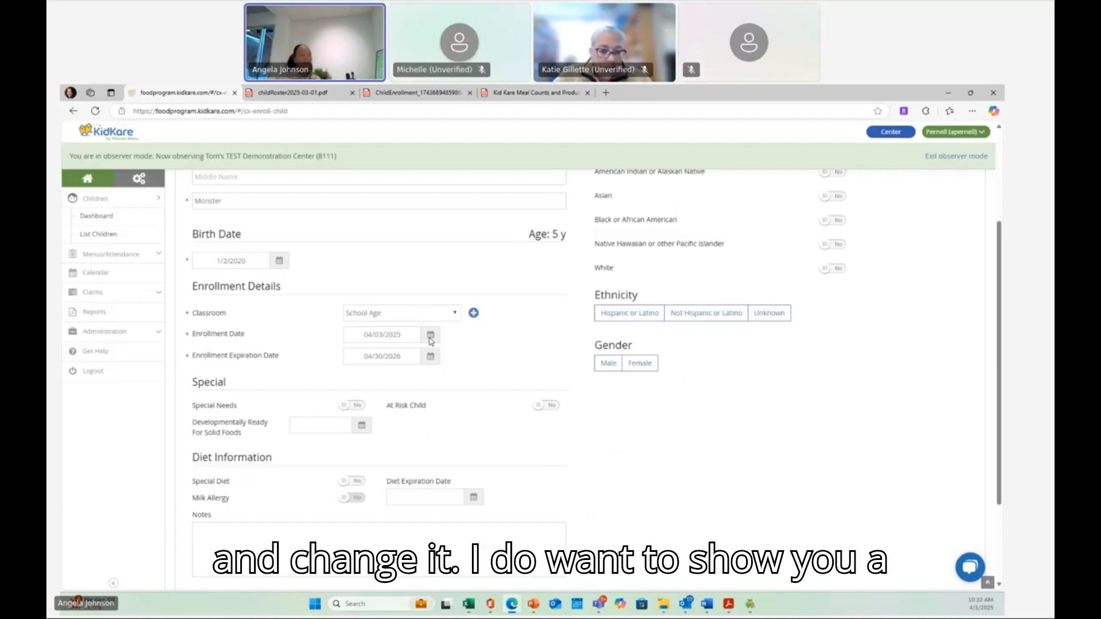
- Set the enrollment date to March 24, 2025 to show how the expiration date adjusts
{"action": "left_click", "coordinate": [430, 336]}
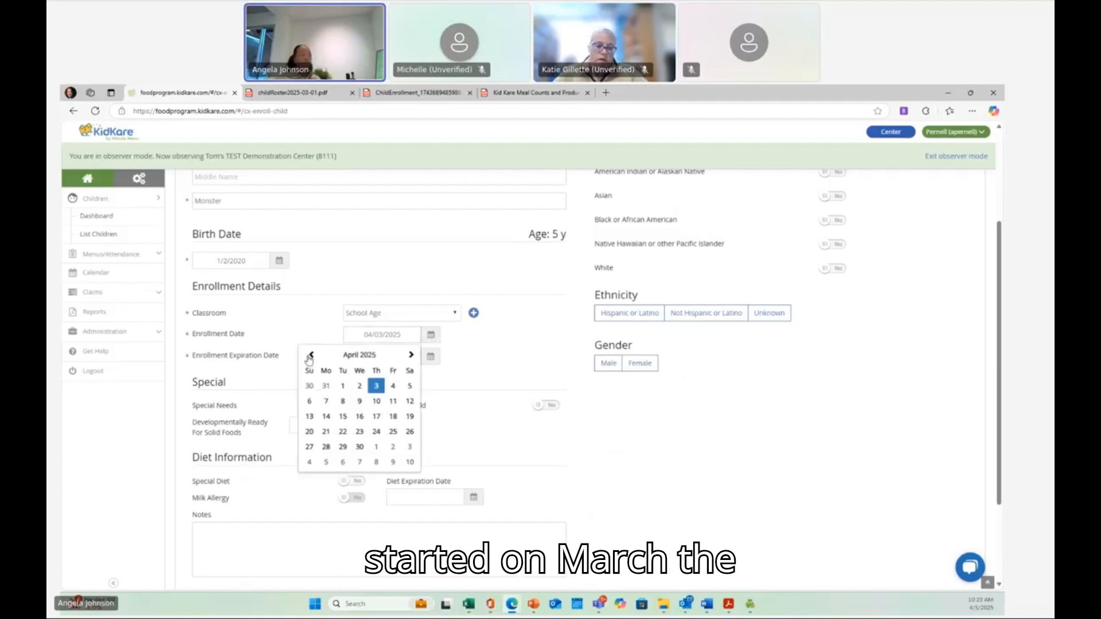
{"action": "left_click", "coordinate": [311, 355]}
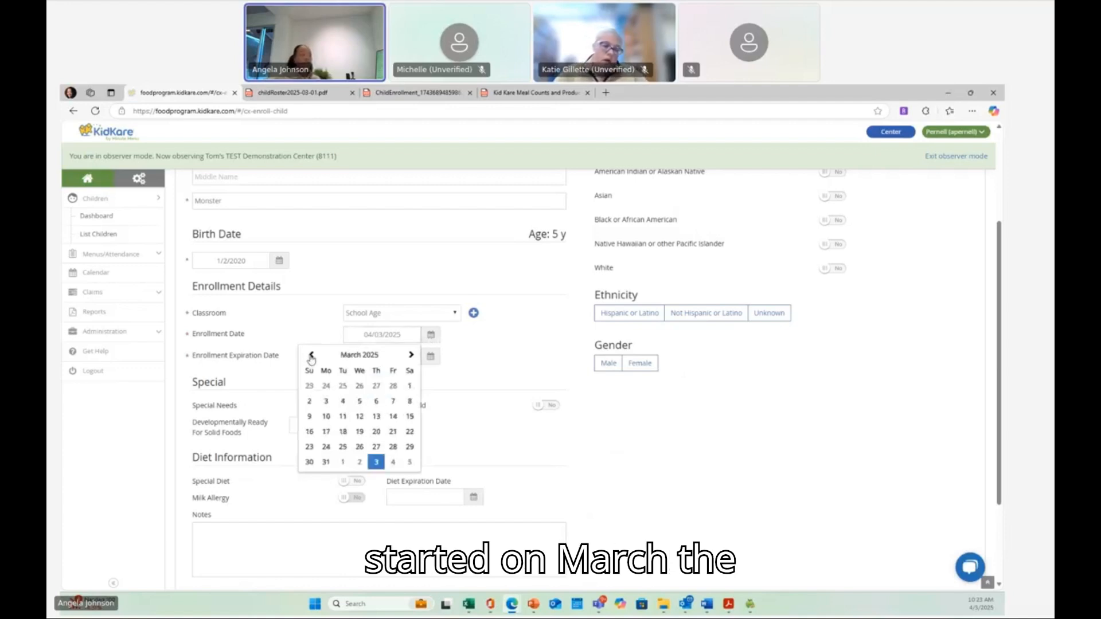
{"action": "left_click", "coordinate": [326, 447]}
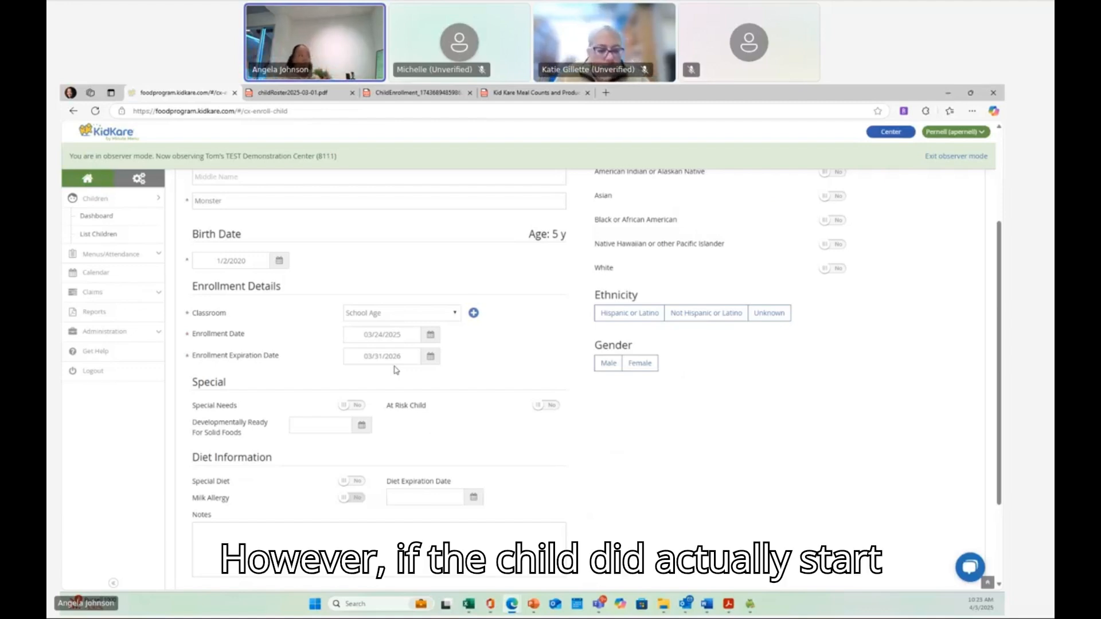
- Set the enrollment date back to April 3, 2025
{"action": "left_click", "coordinate": [430, 336]}
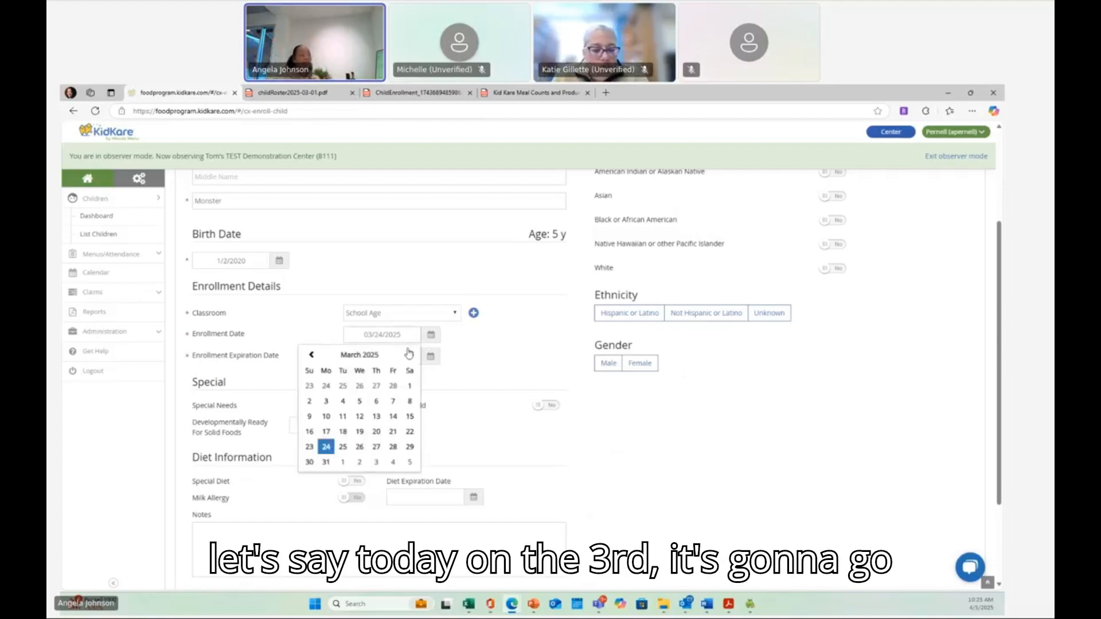
{"action": "left_click", "coordinate": [411, 355]}
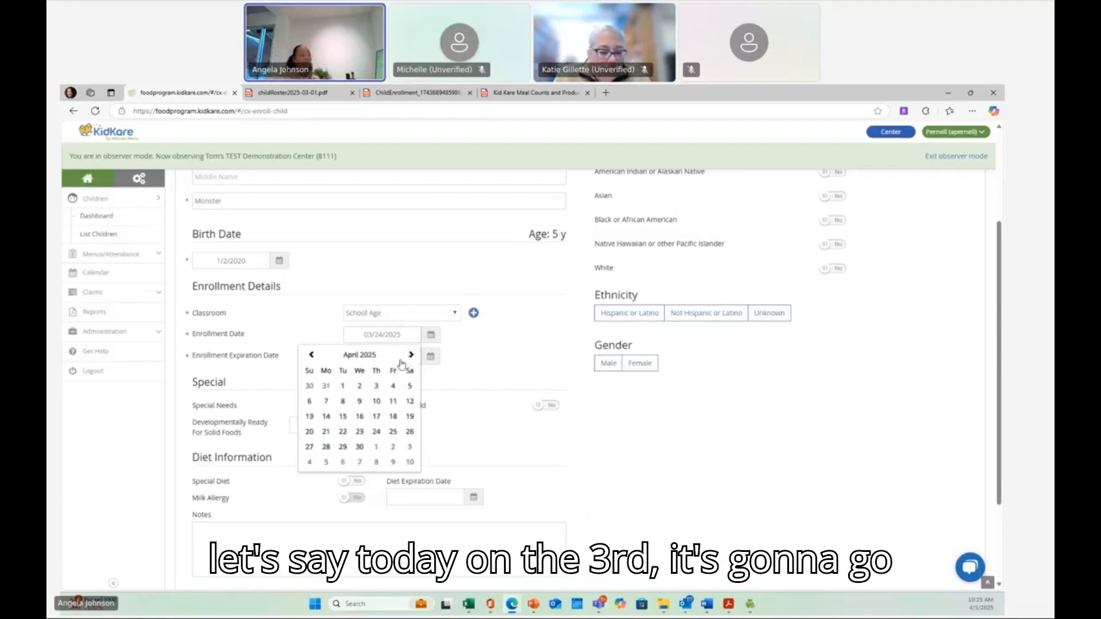
{"action": "left_click", "coordinate": [374, 388]}
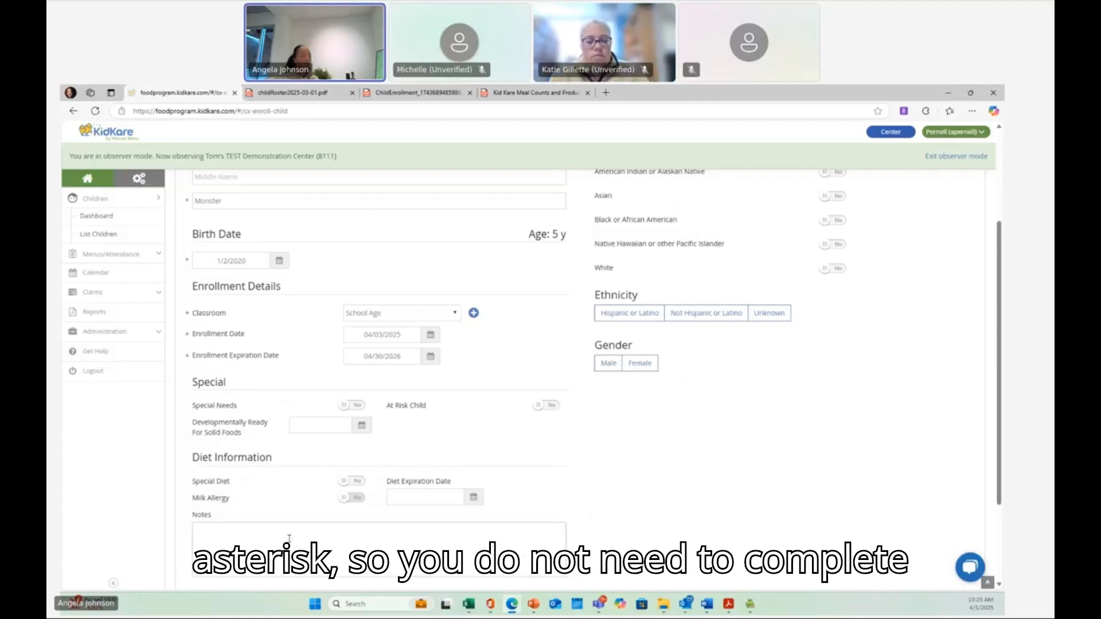
- Continue from the child details to the primary guardian page of the enrollment form
{"action": "scroll", "coordinate": [588, 379], "scroll_direction": "down", "scroll_amount": 2}
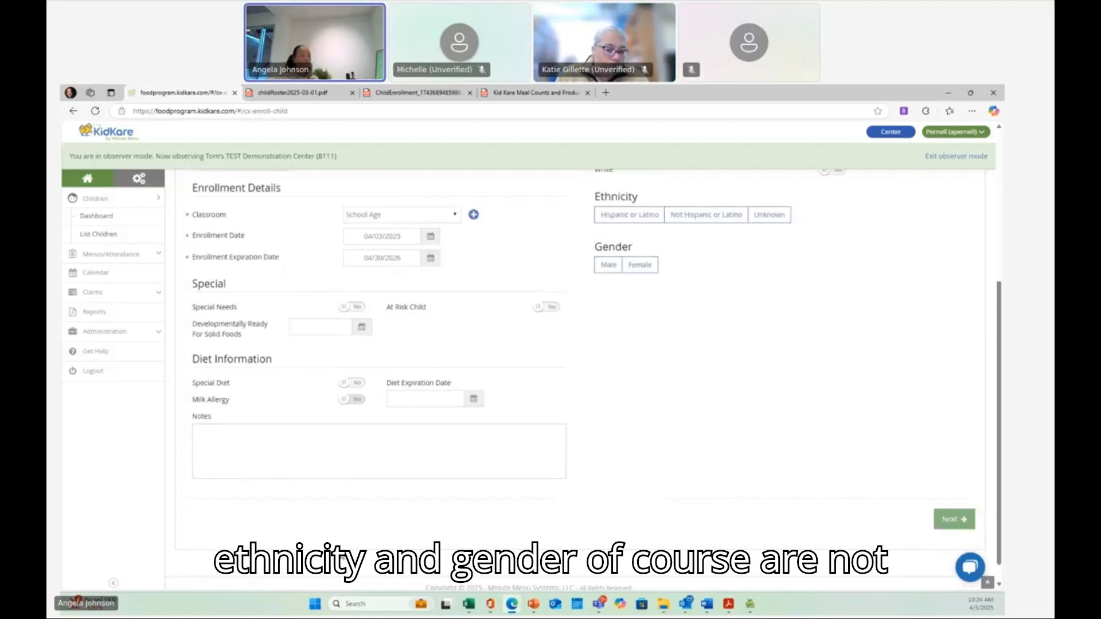
{"action": "scroll", "coordinate": [619, 393], "scroll_direction": "up", "scroll_amount": 5}
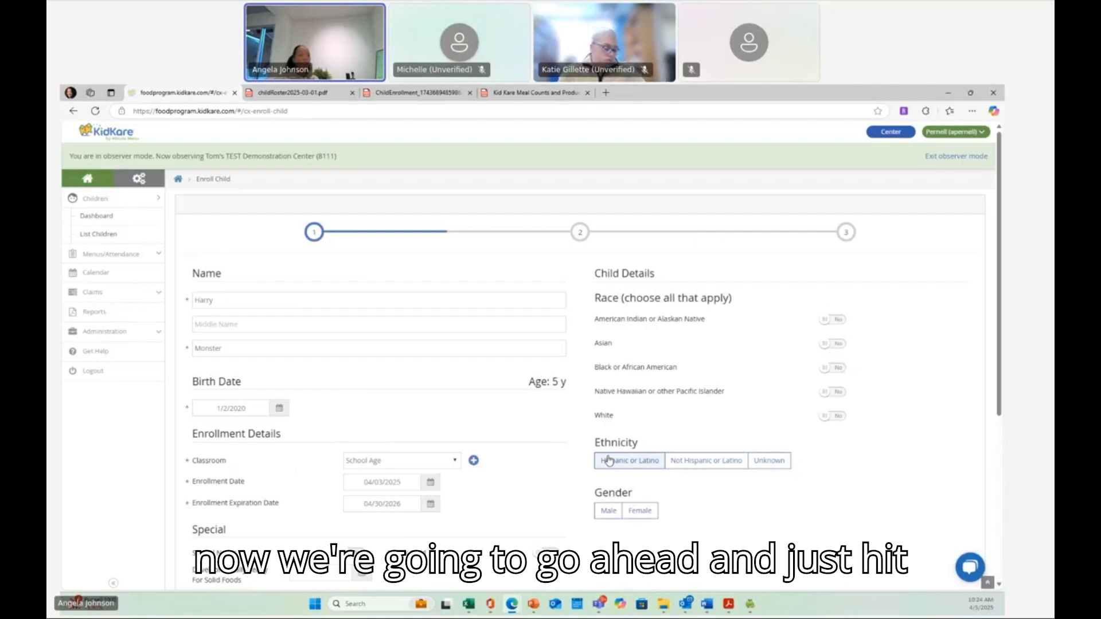
{"action": "scroll", "coordinate": [609, 461], "scroll_direction": "down", "scroll_amount": 5}
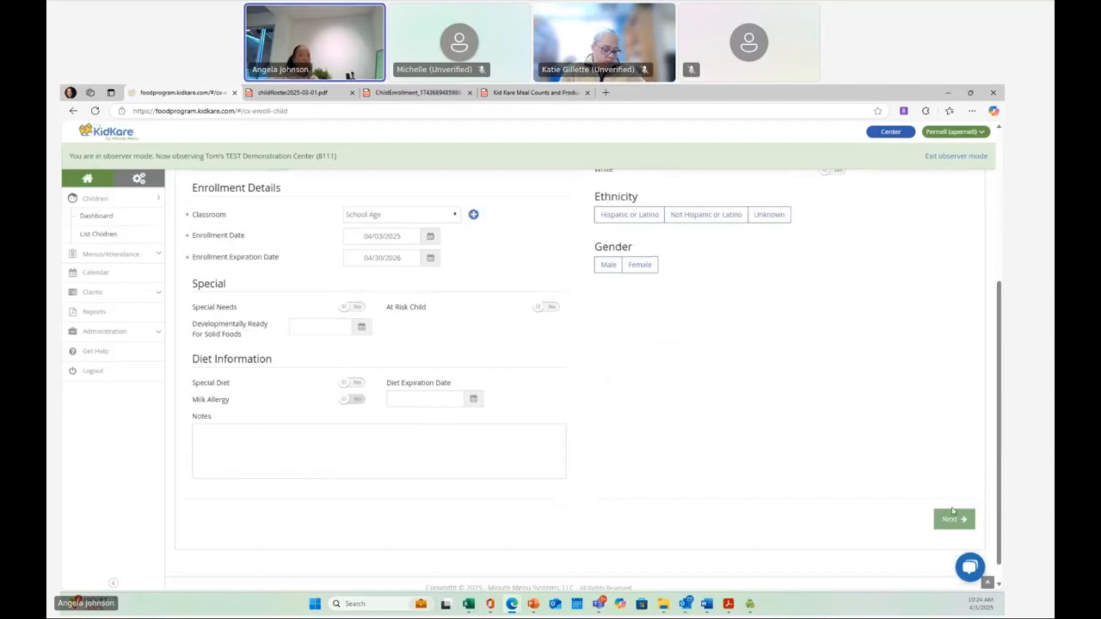
{"action": "left_click", "coordinate": [953, 519]}
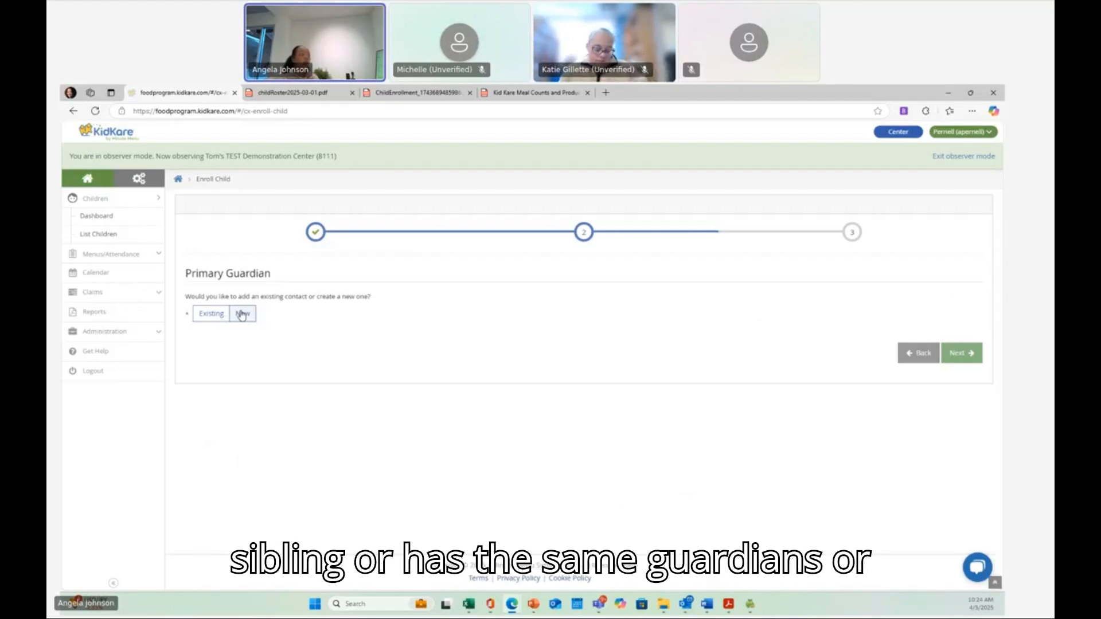
- Open the list of existing contacts to pick a primary guardian
{"action": "left_click", "coordinate": [212, 320]}
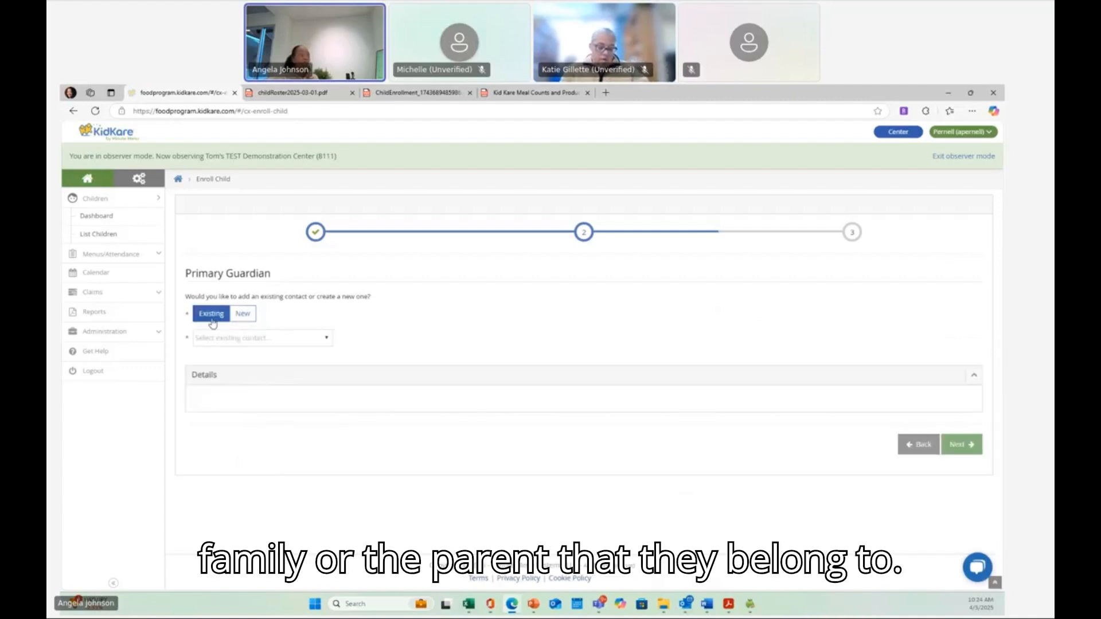
{"action": "left_click", "coordinate": [231, 345]}
{"action": "key", "text": "Down"}
{"action": "key", "text": "Down"}
{"action": "key", "text": "Down"}
{"action": "key", "text": "Down"}
{"action": "key", "text": "Down"}
{"action": "key", "text": "Down"}
{"action": "key", "text": "Down"}
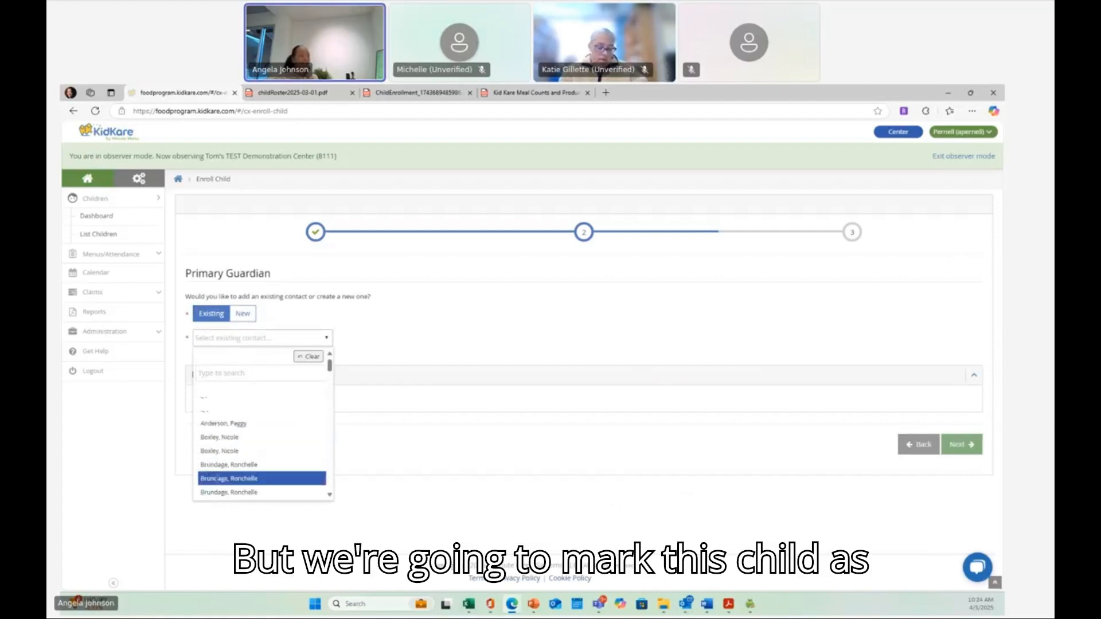
- Create a new Mother primary guardian with first name Betty and last name Monster
{"action": "left_click", "coordinate": [235, 312]}
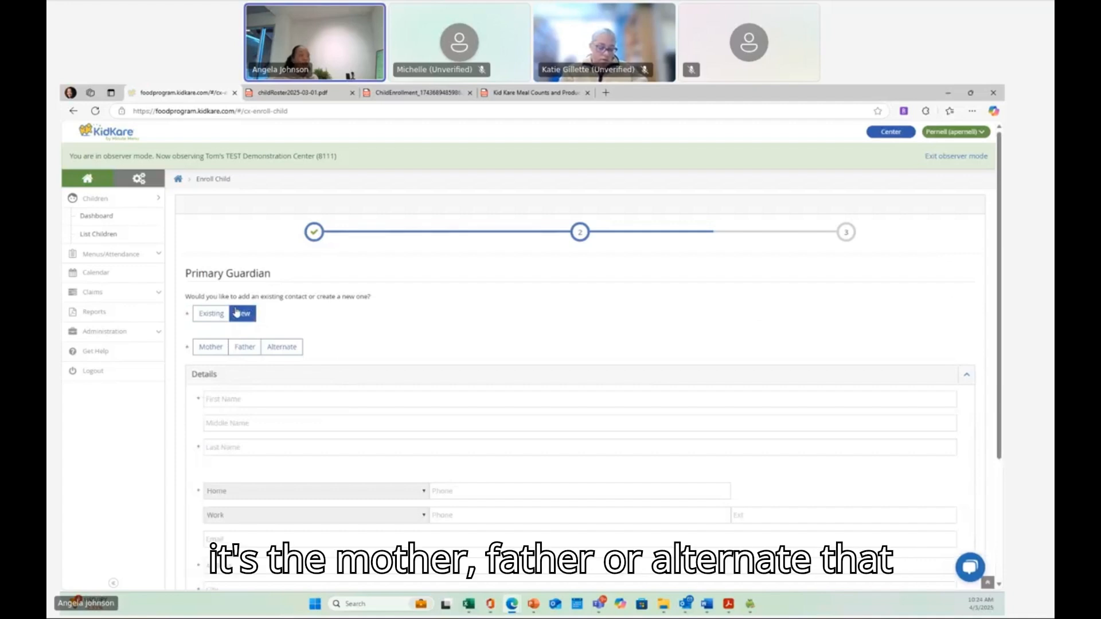
{"action": "left_click", "coordinate": [209, 354]}
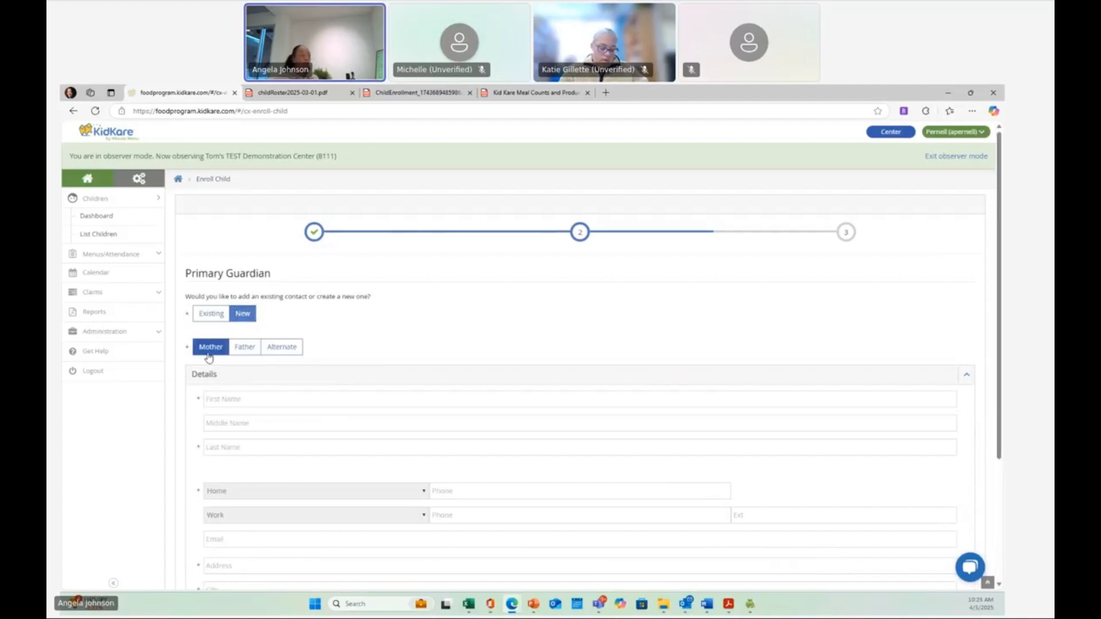
{"action": "left_click", "coordinate": [217, 401]}
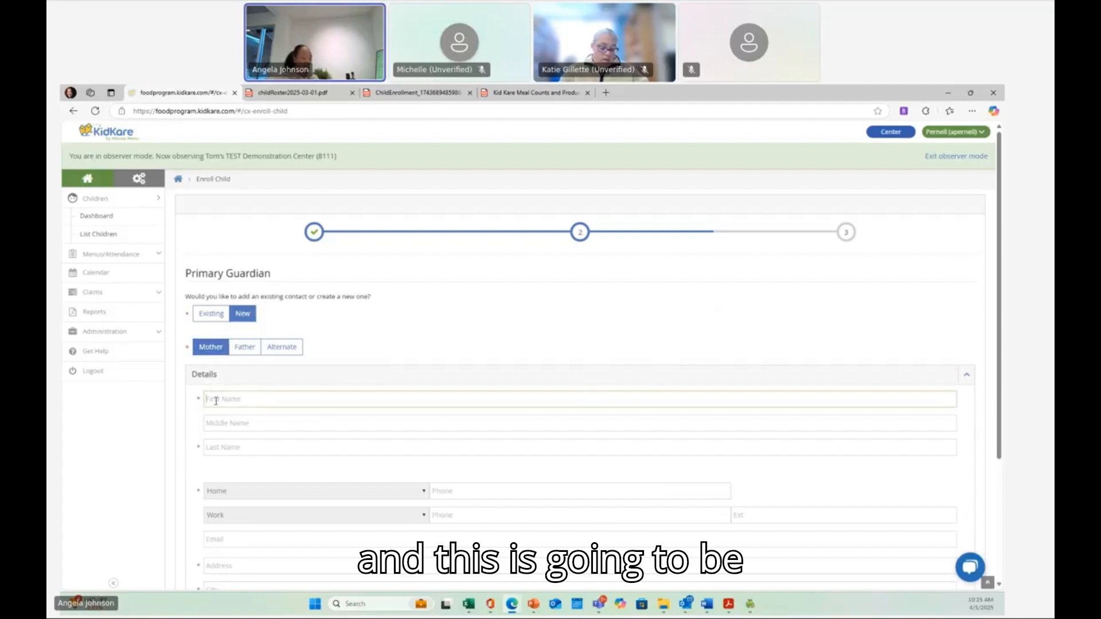
{"action": "type", "text": "Betty"}
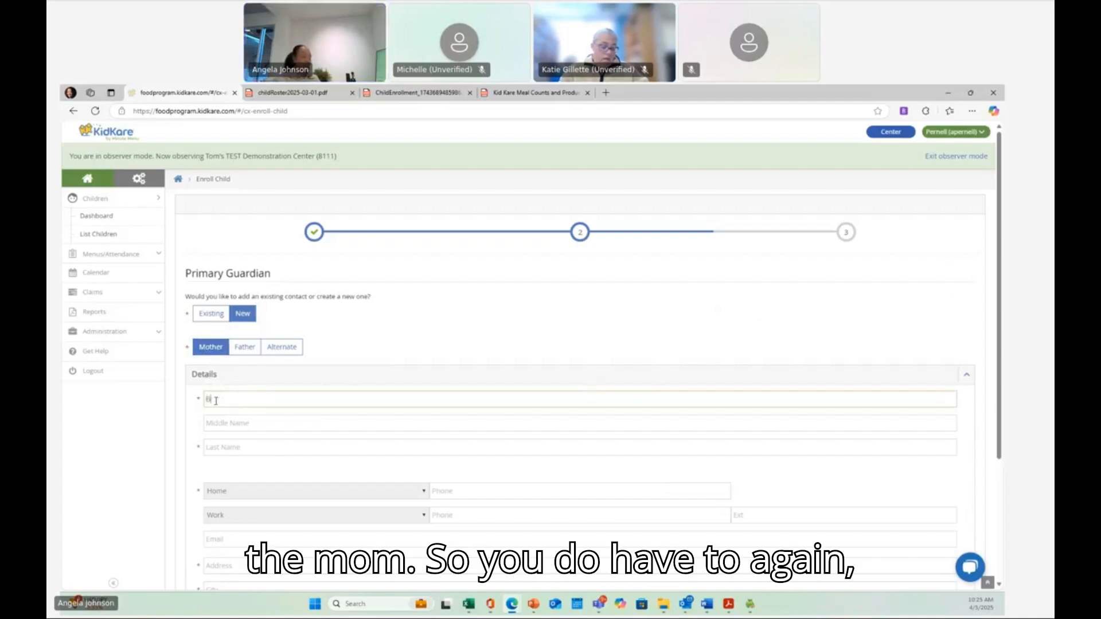
{"action": "key", "text": "Tab"}
{"action": "key", "text": "Tab"}
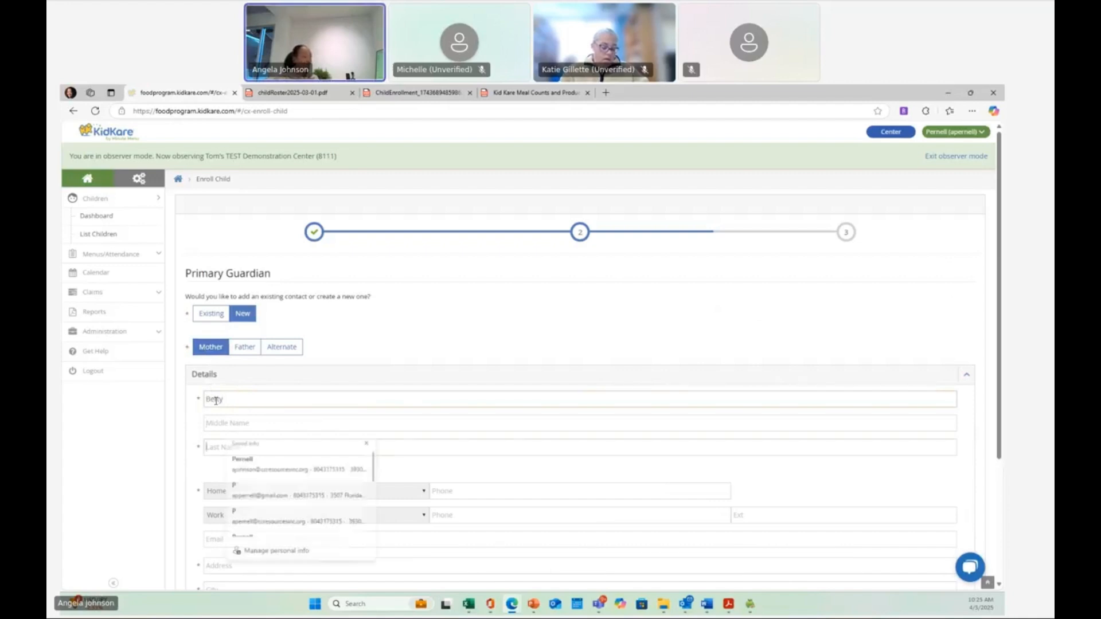
{"action": "type", "text": "Monster"}
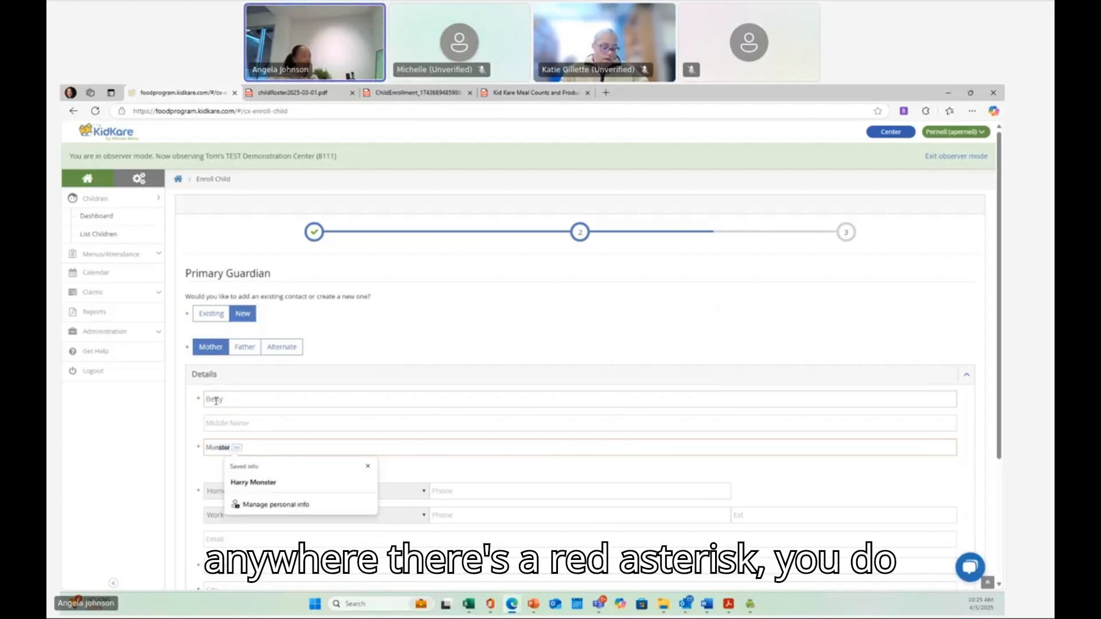
- Enter the guardian's home phone number
{"action": "key", "text": "Tab"}
{"action": "key", "text": "Tab"}
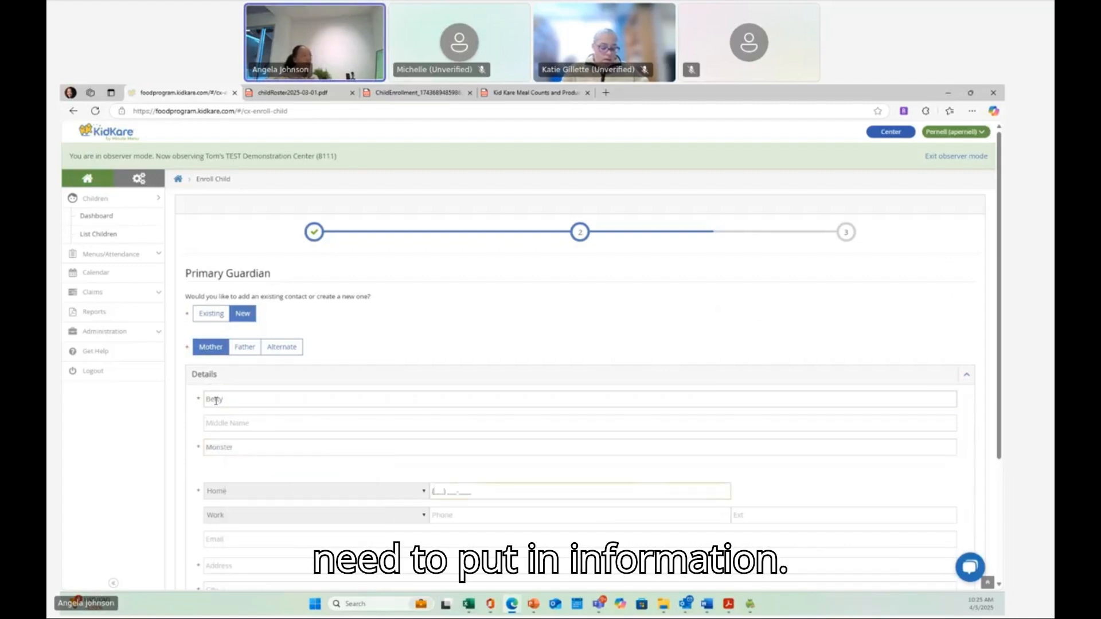
{"action": "type", "text": "123) 12"}
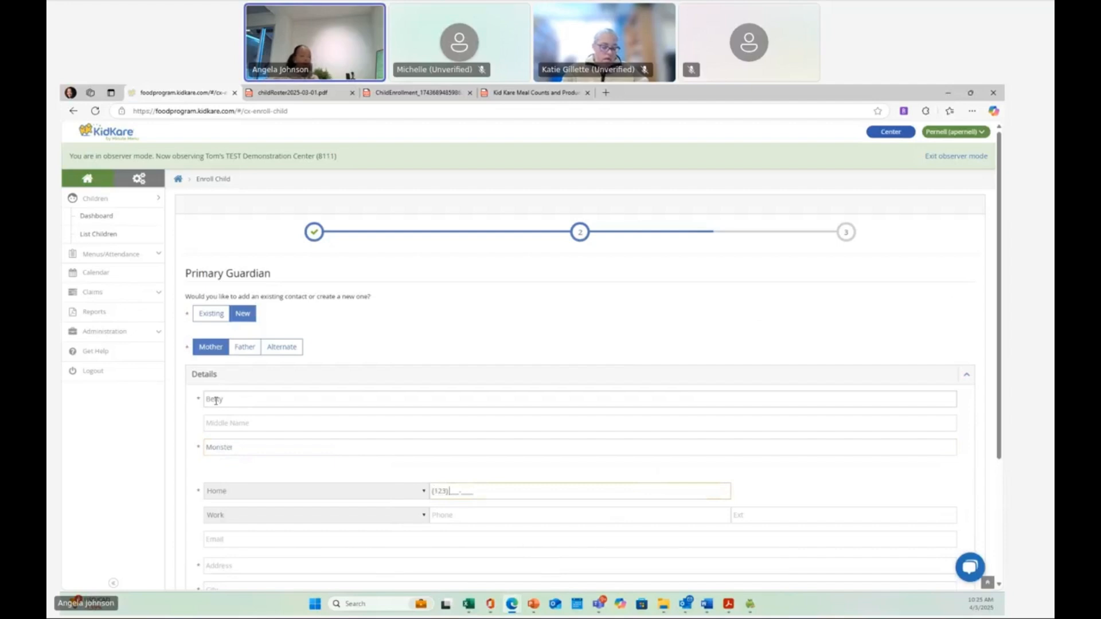
{"action": "type", "text": "3-1234"}
- Fill in the guardian's street address, city and zip code, then continue to the days in care page
{"action": "scroll", "coordinate": [239, 418], "scroll_direction": "down", "scroll_amount": 3}
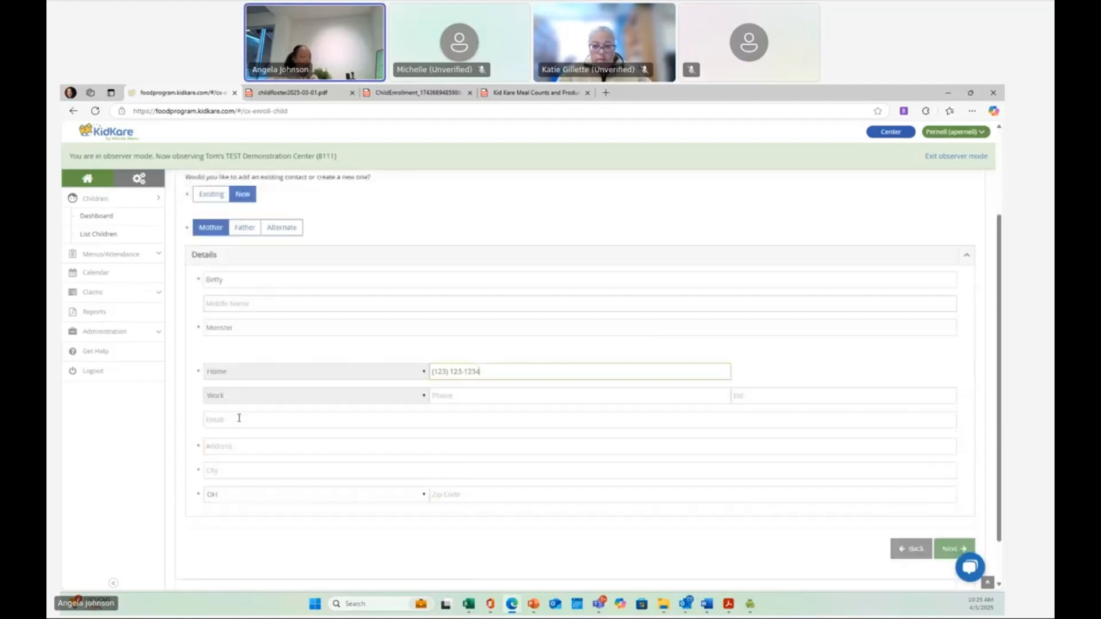
{"action": "left_click", "coordinate": [239, 418]}
{"action": "type", "text": "123"}
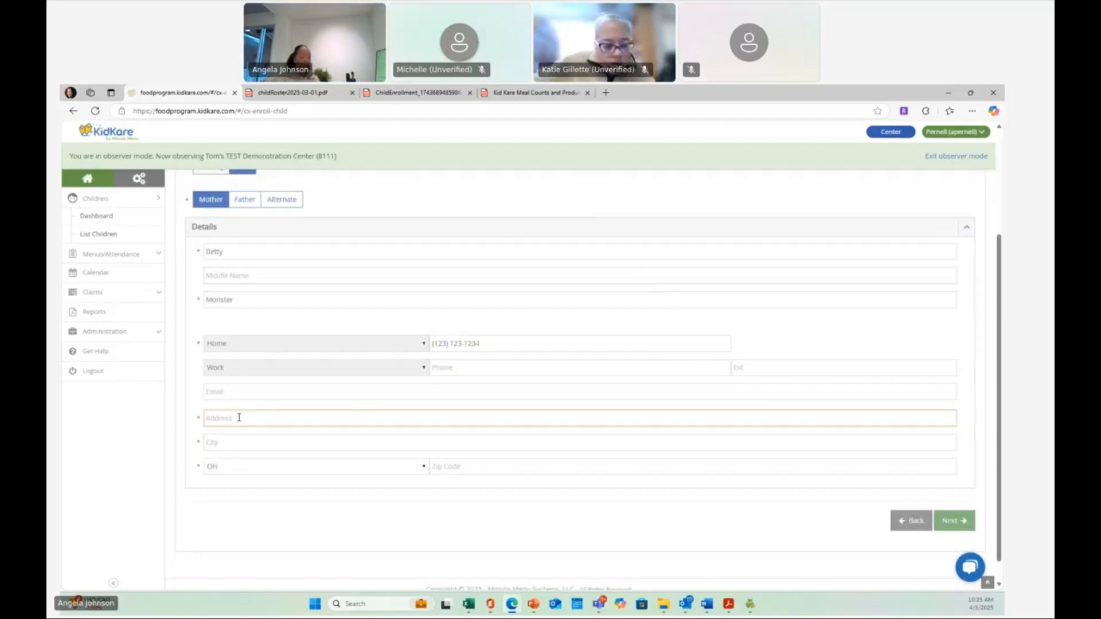
{"action": "type", "text": " Ha"}
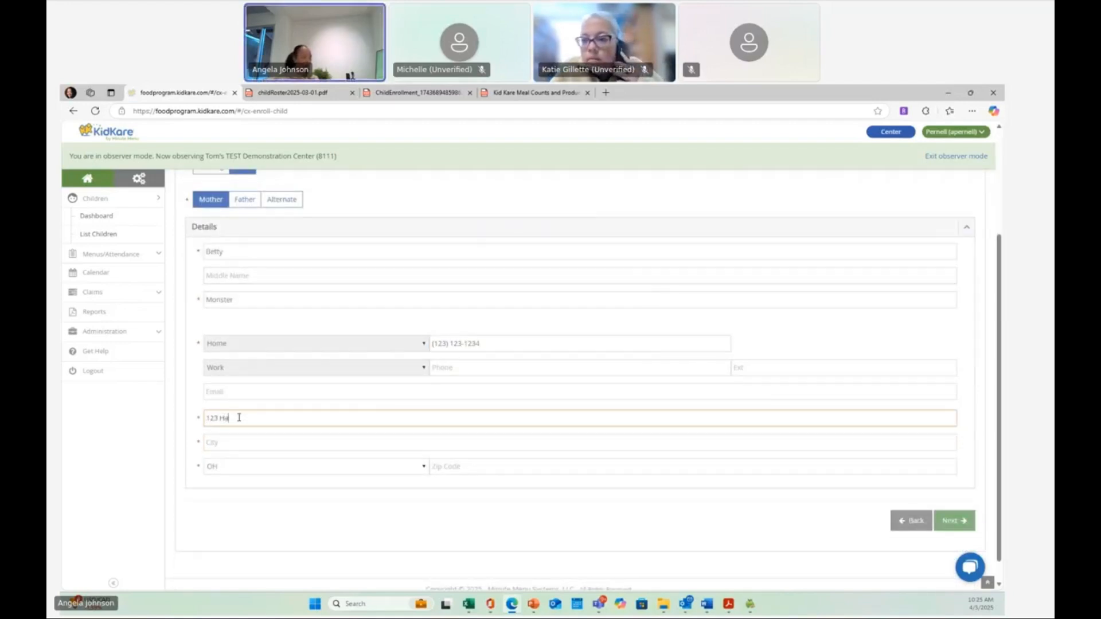
{"action": "type", "text": "ppy Str"}
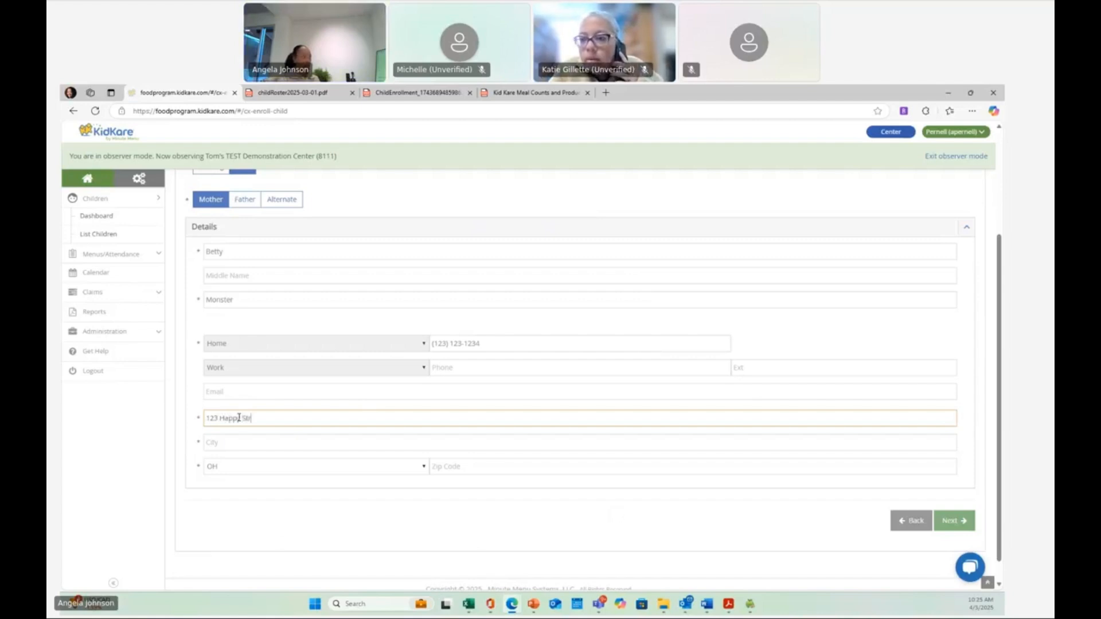
{"action": "type", "text": "eet"}
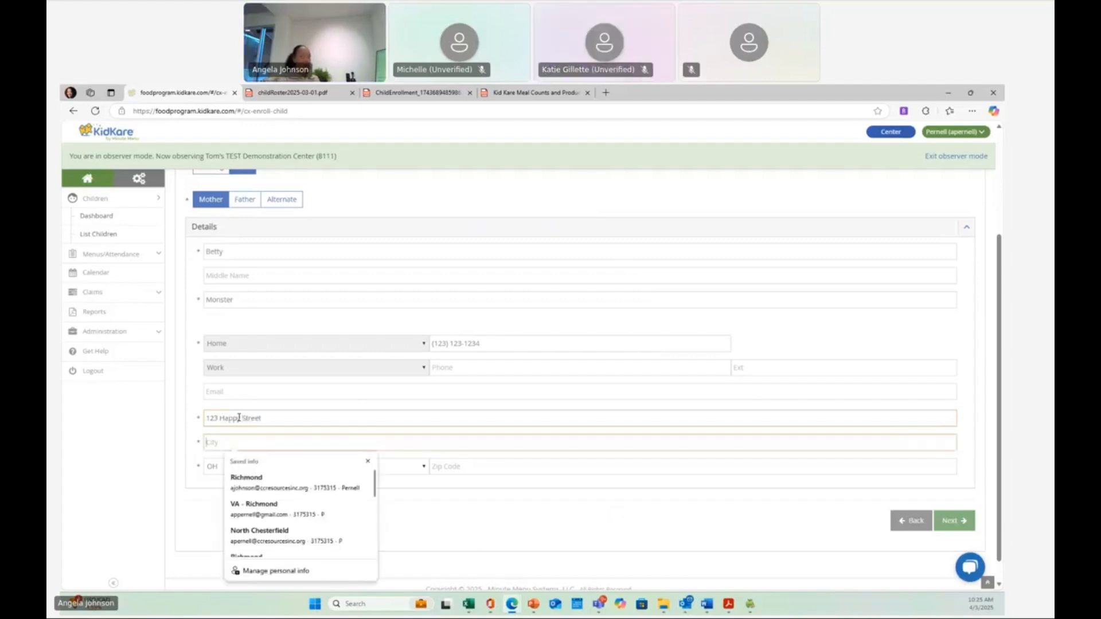
{"action": "key", "text": "Escape"}
{"action": "type", "text": "Jones"}
{"action": "key", "text": "Tab"}
{"action": "key", "text": "Tab"}
{"action": "type", "text": "1232"}
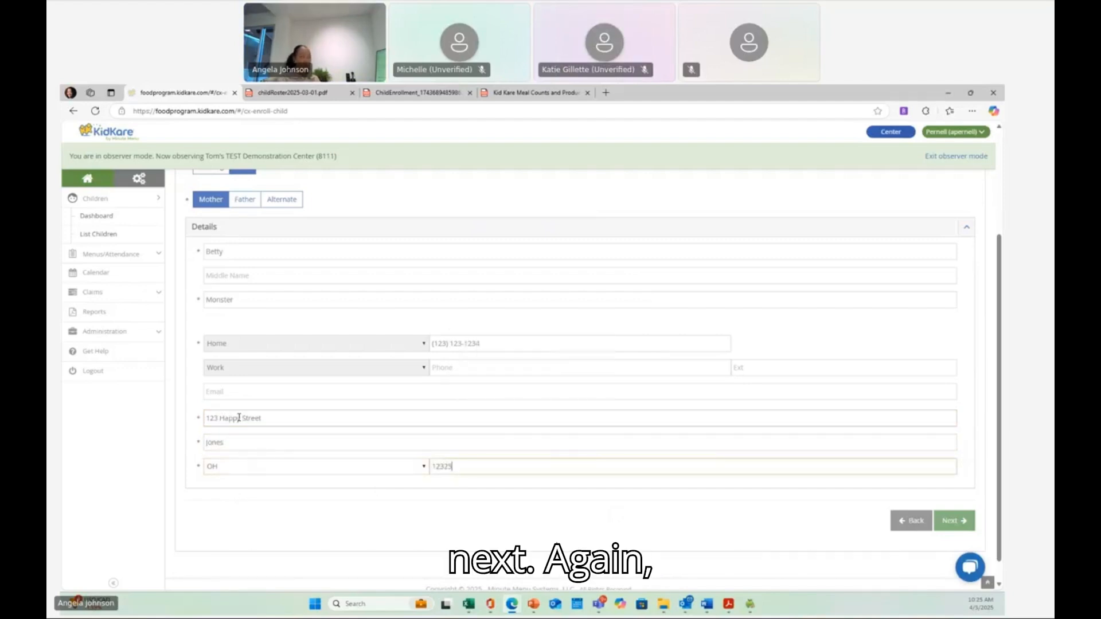
{"action": "left_click", "coordinate": [961, 523]}
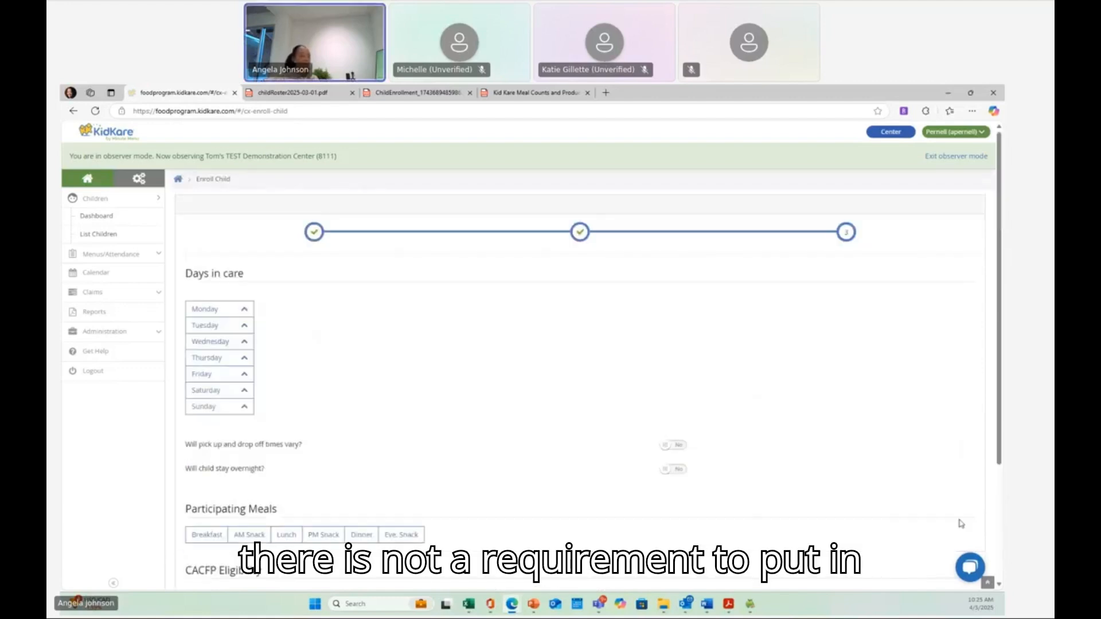
{"action": "scroll", "coordinate": [542, 383], "scroll_direction": "down", "scroll_amount": 1}
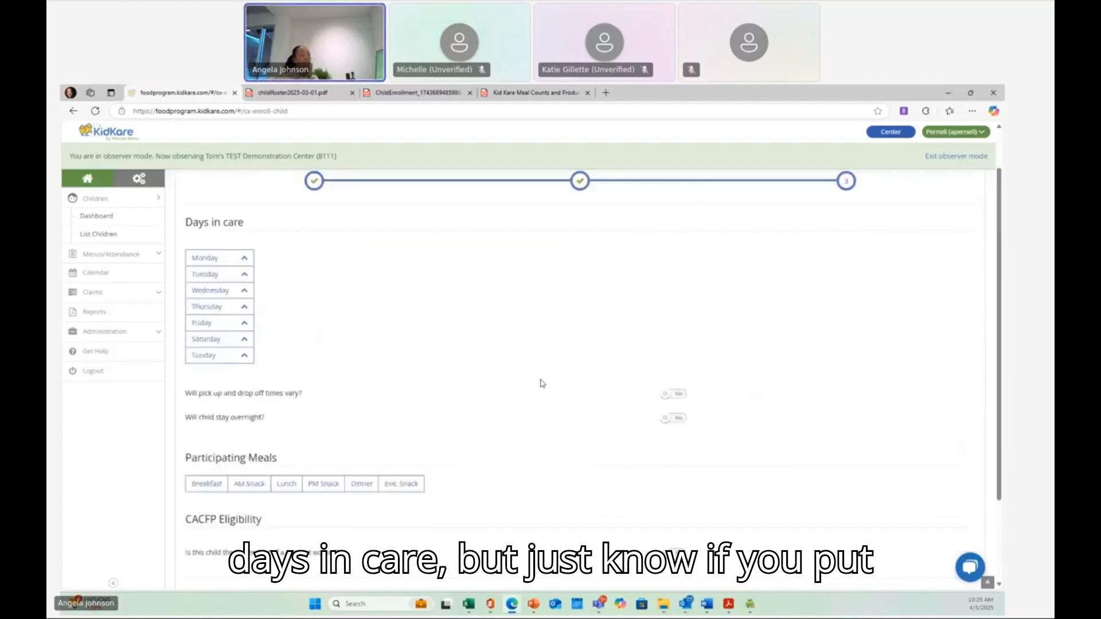
- Select Monday through Friday as the child's days in care
{"action": "scroll", "coordinate": [542, 383], "scroll_direction": "down", "scroll_amount": 2}
{"action": "scroll", "coordinate": [539, 381], "scroll_direction": "up", "scroll_amount": 2}
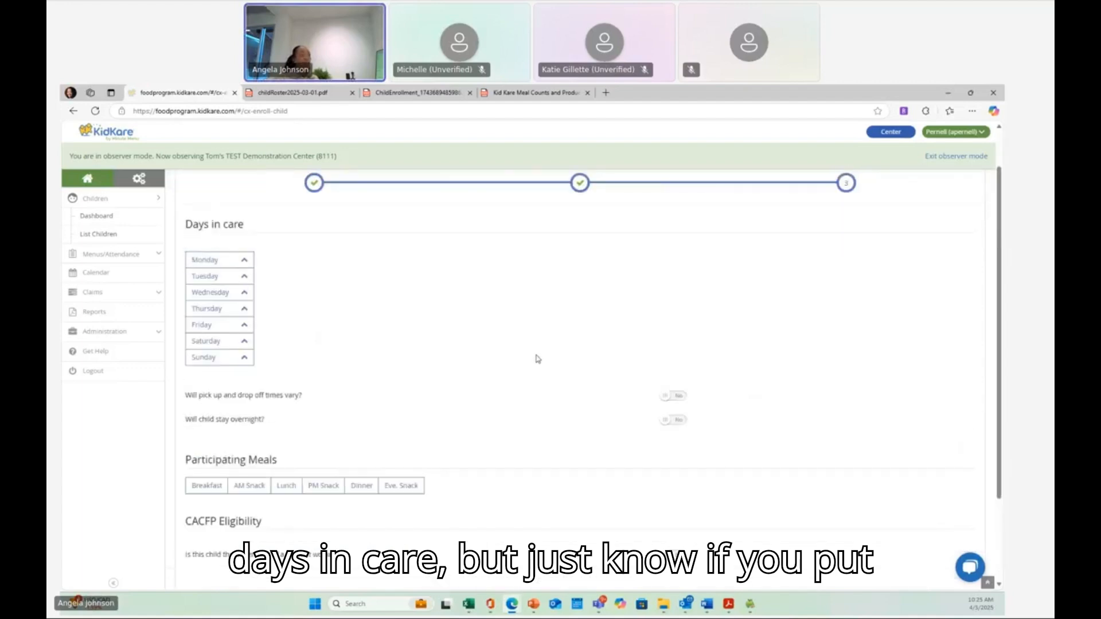
{"action": "left_click", "coordinate": [244, 262]}
{"action": "left_click", "coordinate": [245, 279]}
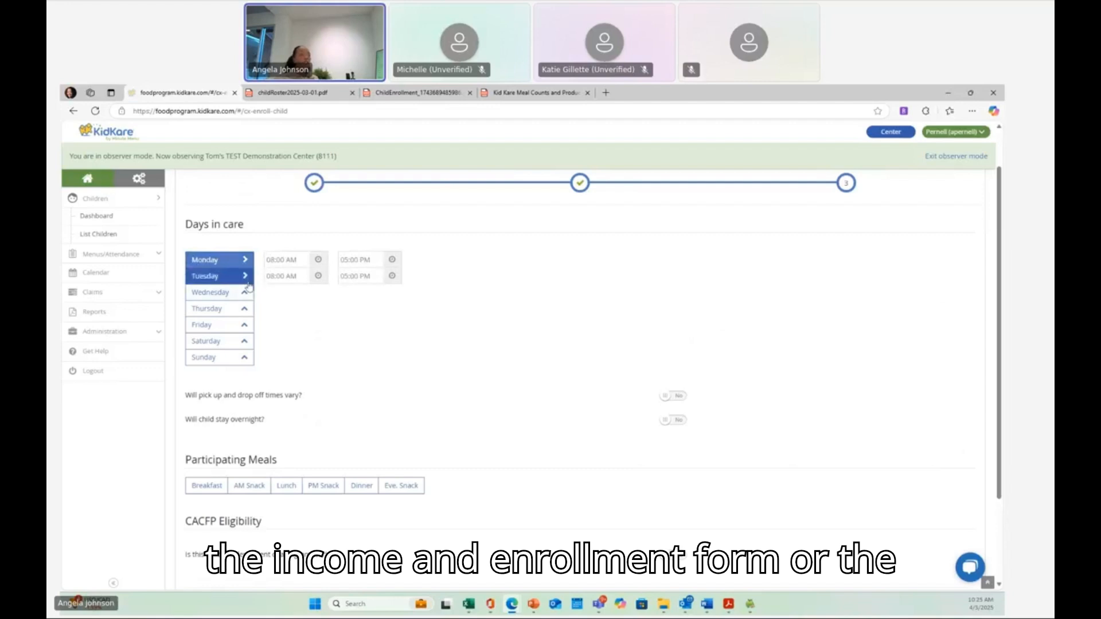
{"action": "left_click", "coordinate": [245, 292]}
{"action": "left_click", "coordinate": [244, 308]}
{"action": "left_click", "coordinate": [245, 324]}
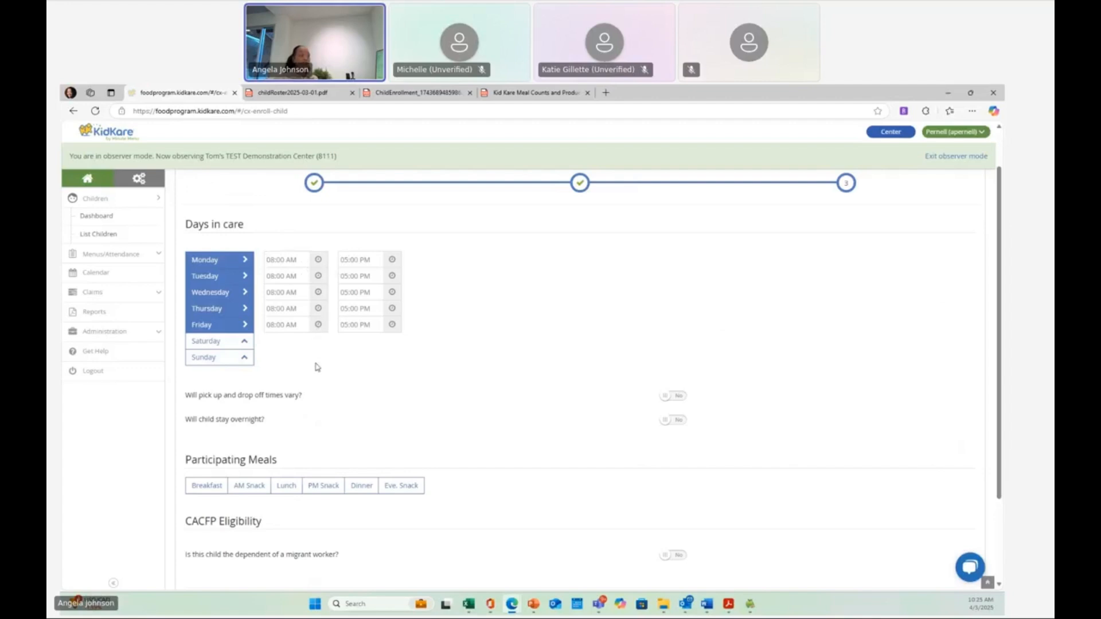
- Choose Breakfast, Lunch and PM Snack as participating meals and enroll the child
{"action": "left_click", "coordinate": [213, 487]}
{"action": "left_click", "coordinate": [286, 486]}
{"action": "left_click", "coordinate": [321, 486]}
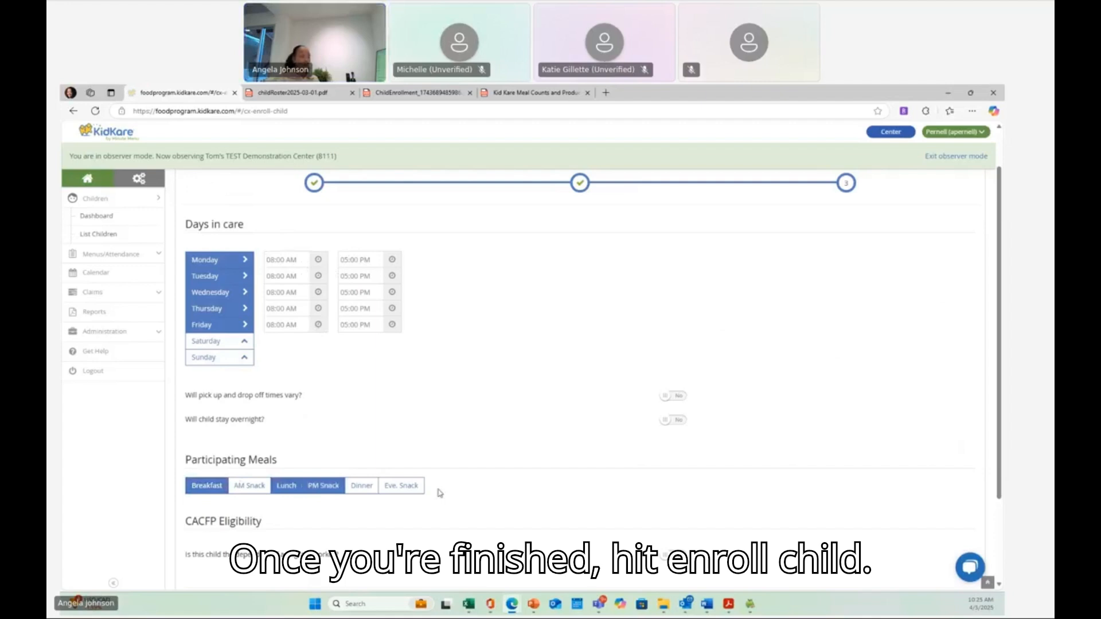
{"action": "scroll", "coordinate": [452, 484], "scroll_direction": "down", "scroll_amount": 3}
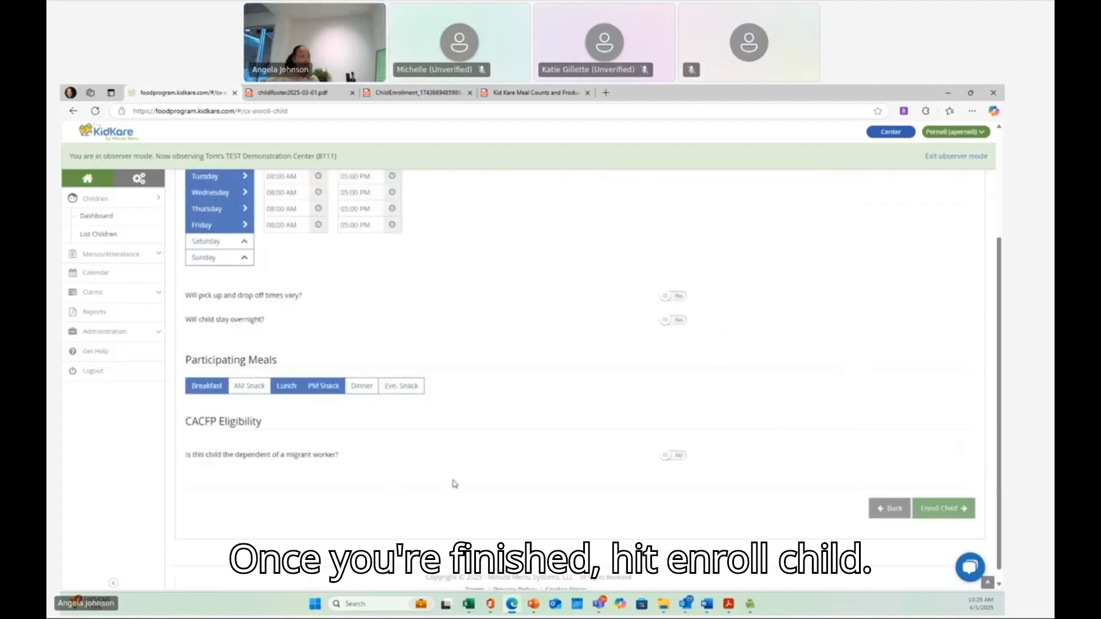
{"action": "left_click", "coordinate": [955, 509]}
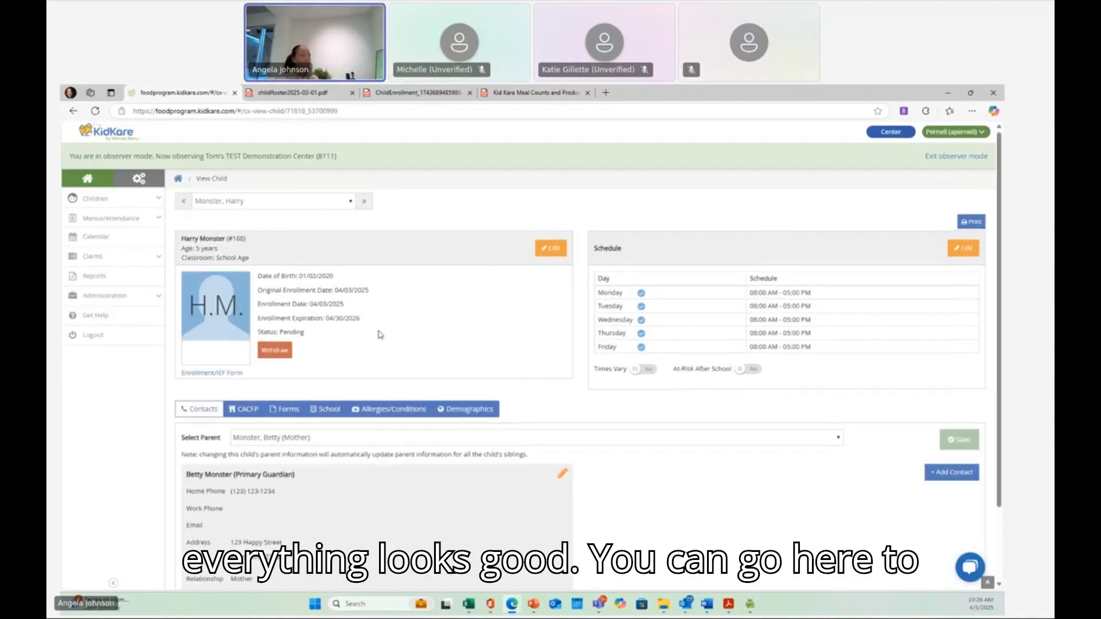
- Review the new child's profile, then browse the children list to find the child among pending enrollments
{"action": "scroll", "coordinate": [379, 335], "scroll_direction": "down", "scroll_amount": 2}
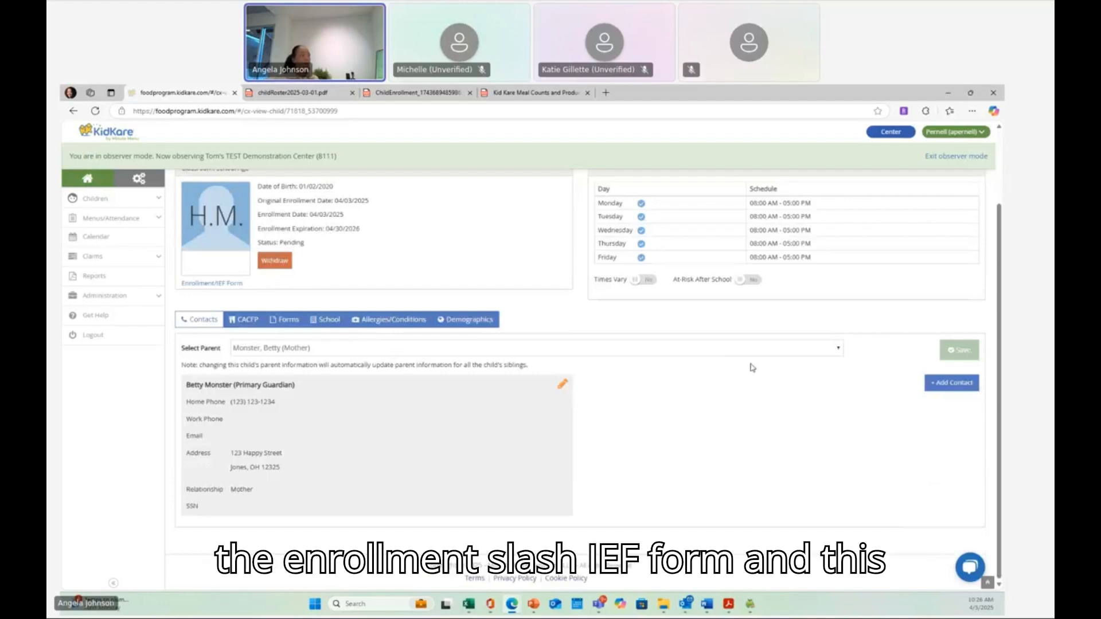
{"action": "scroll", "coordinate": [752, 368], "scroll_direction": "up", "scroll_amount": 2}
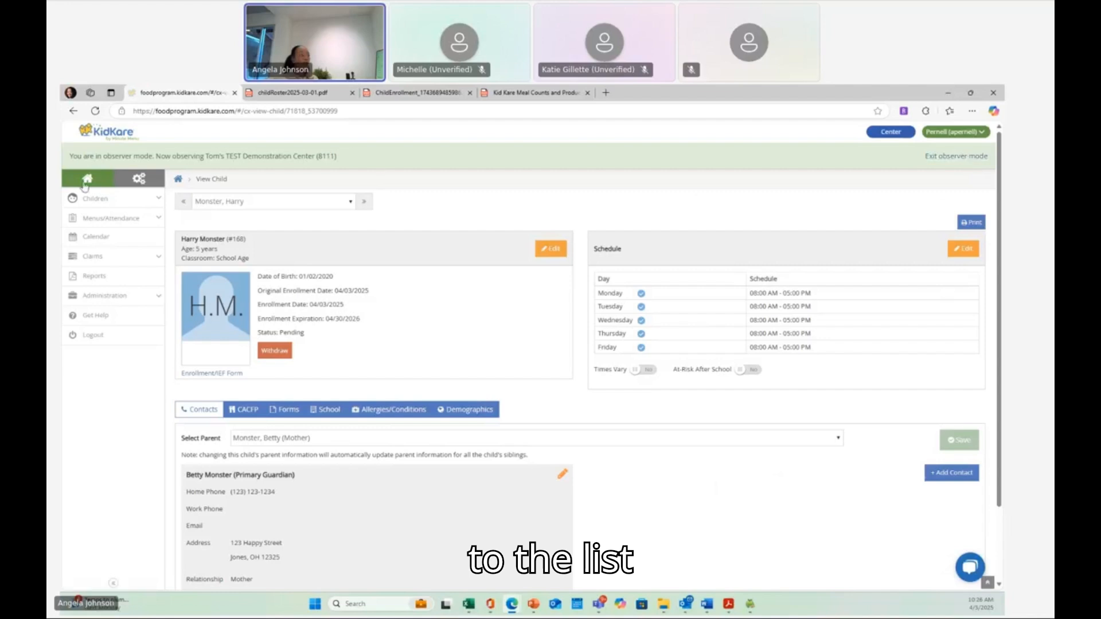
{"action": "left_click", "coordinate": [101, 202]}
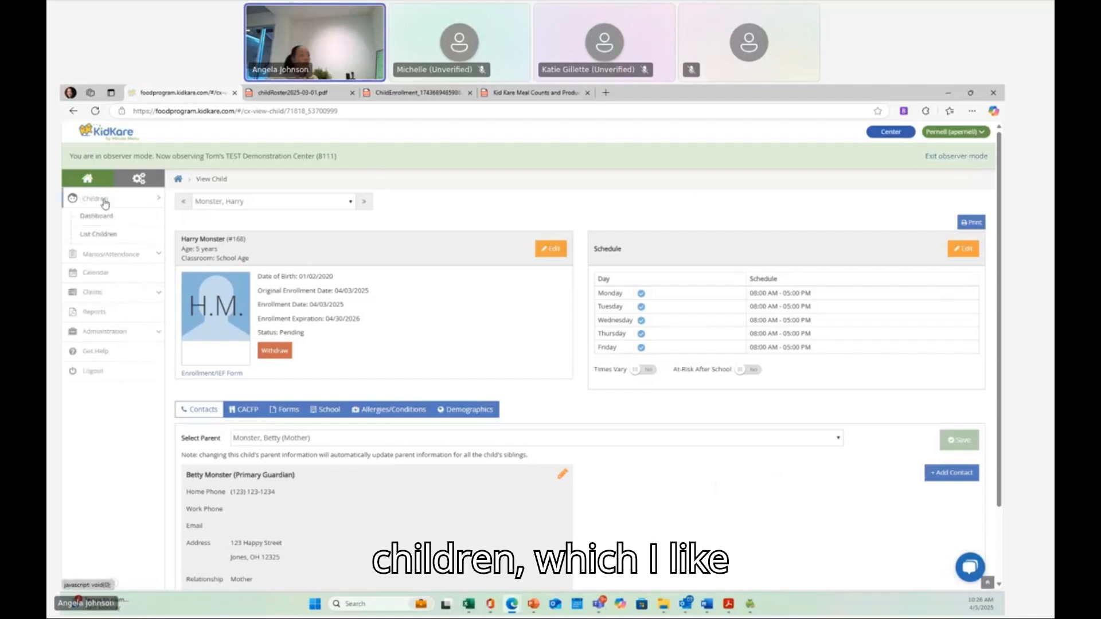
{"action": "left_click", "coordinate": [103, 234]}
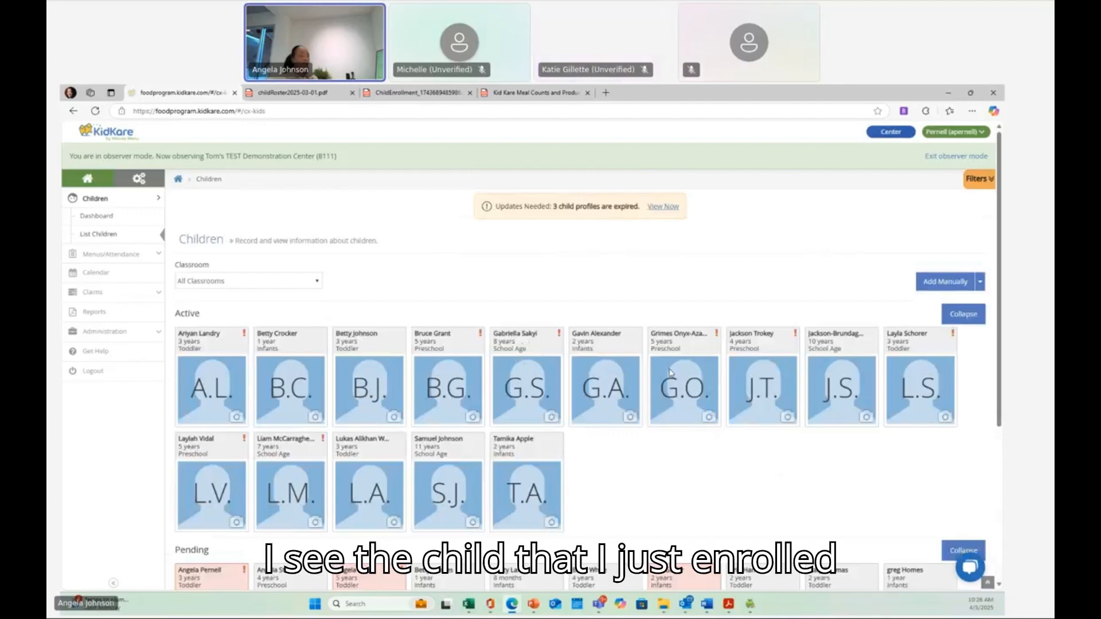
{"action": "scroll", "coordinate": [670, 372], "scroll_direction": "down", "scroll_amount": 3}
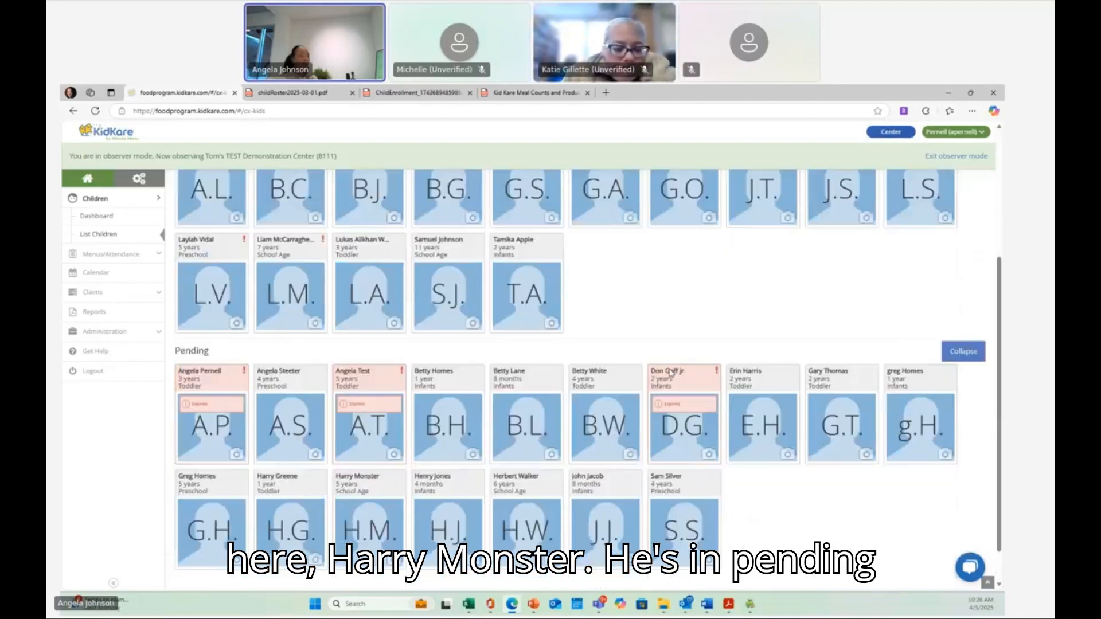
{"action": "scroll", "coordinate": [671, 373], "scroll_direction": "down", "scroll_amount": 1}
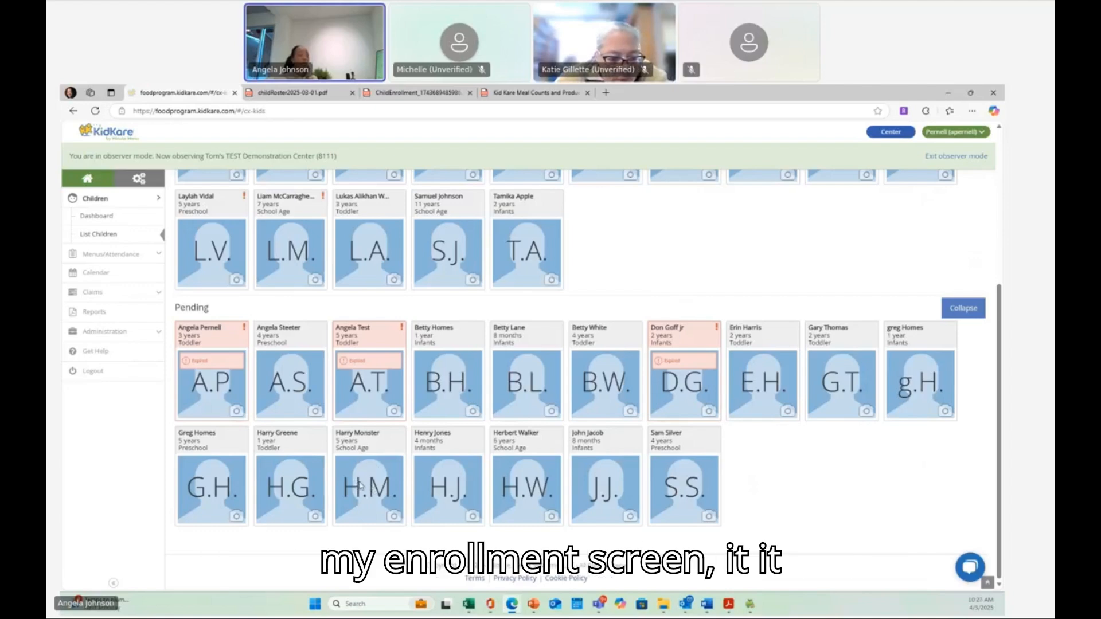
{"action": "scroll", "coordinate": [358, 476], "scroll_direction": "up", "scroll_amount": 3}
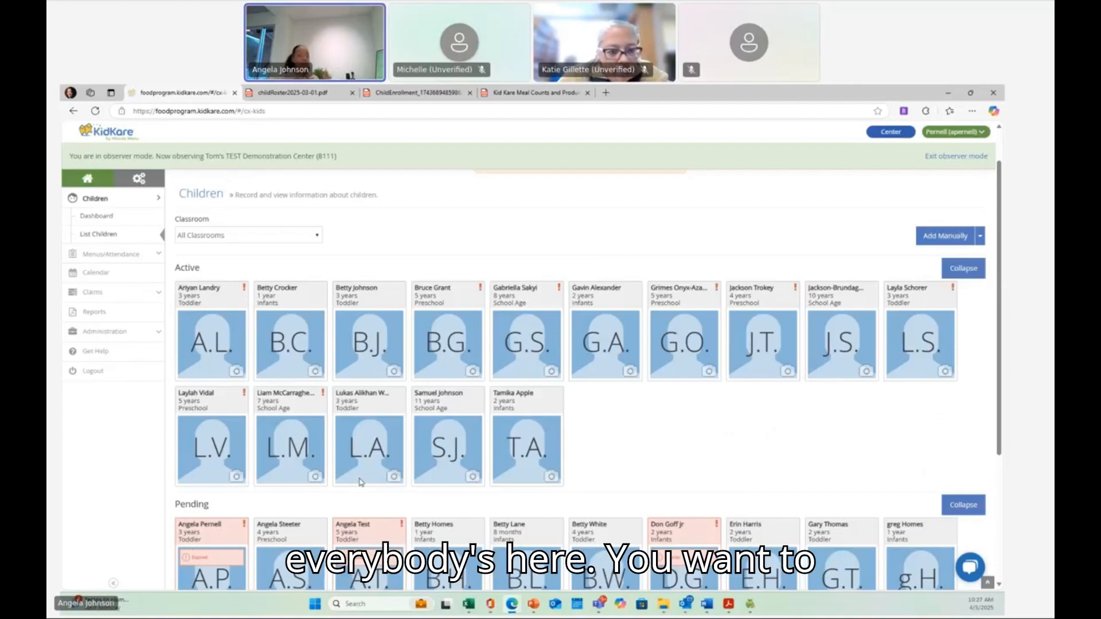
{"action": "scroll", "coordinate": [362, 471], "scroll_direction": "down", "scroll_amount": 3}
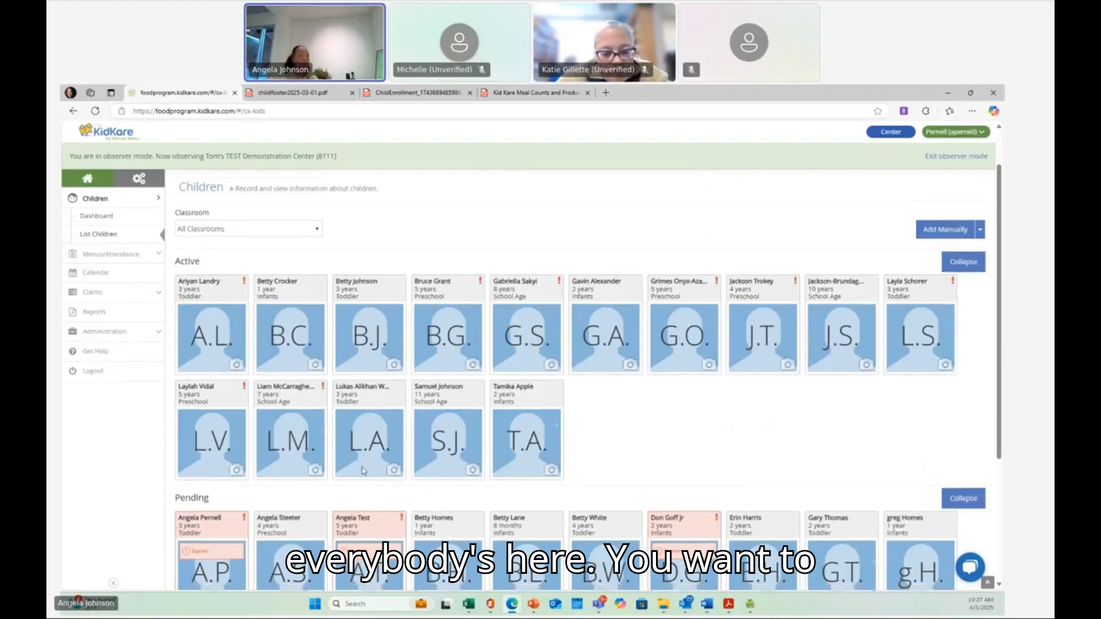
{"action": "scroll", "coordinate": [362, 471], "scroll_direction": "up", "scroll_amount": 2}
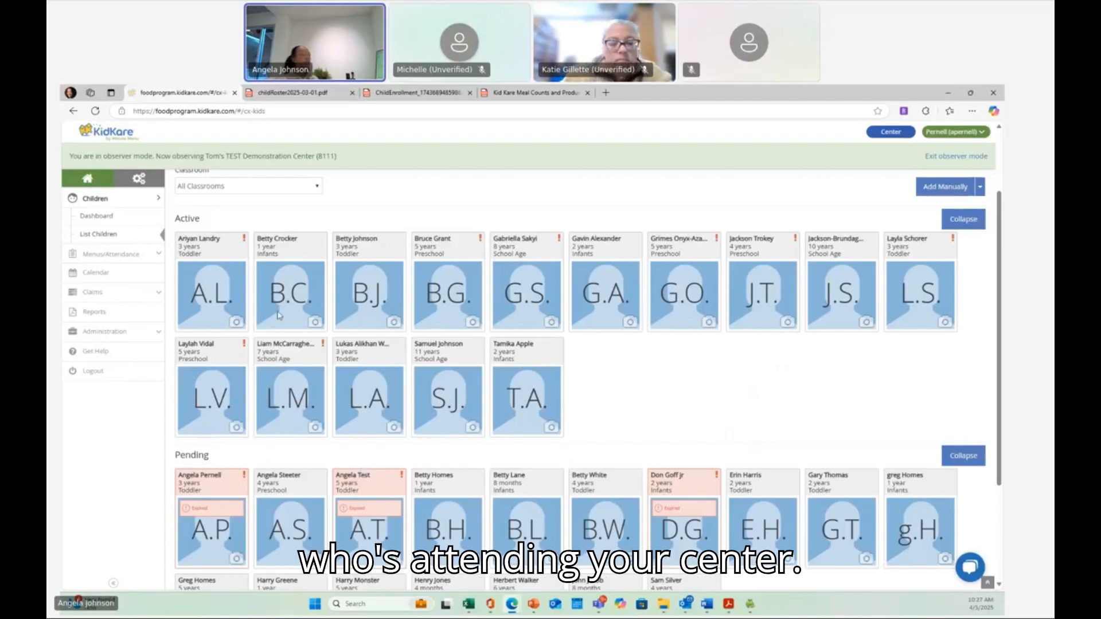
- Open Attendance & Meal Count and examine its filter options and the previous day's attendance
{"action": "left_click", "coordinate": [150, 256]}
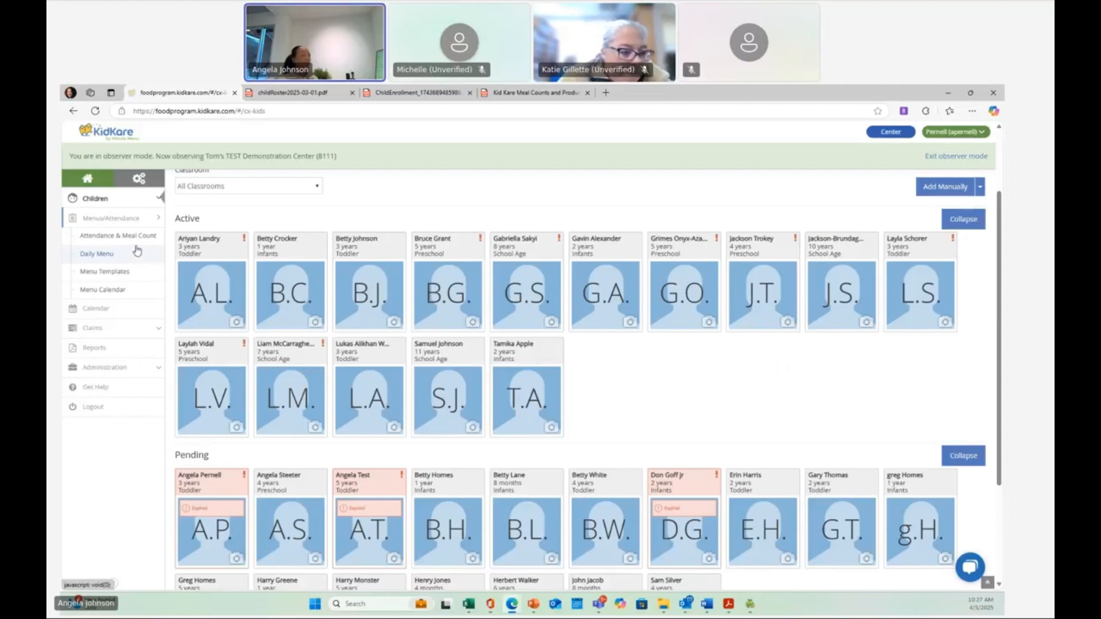
{"action": "left_click", "coordinate": [91, 240]}
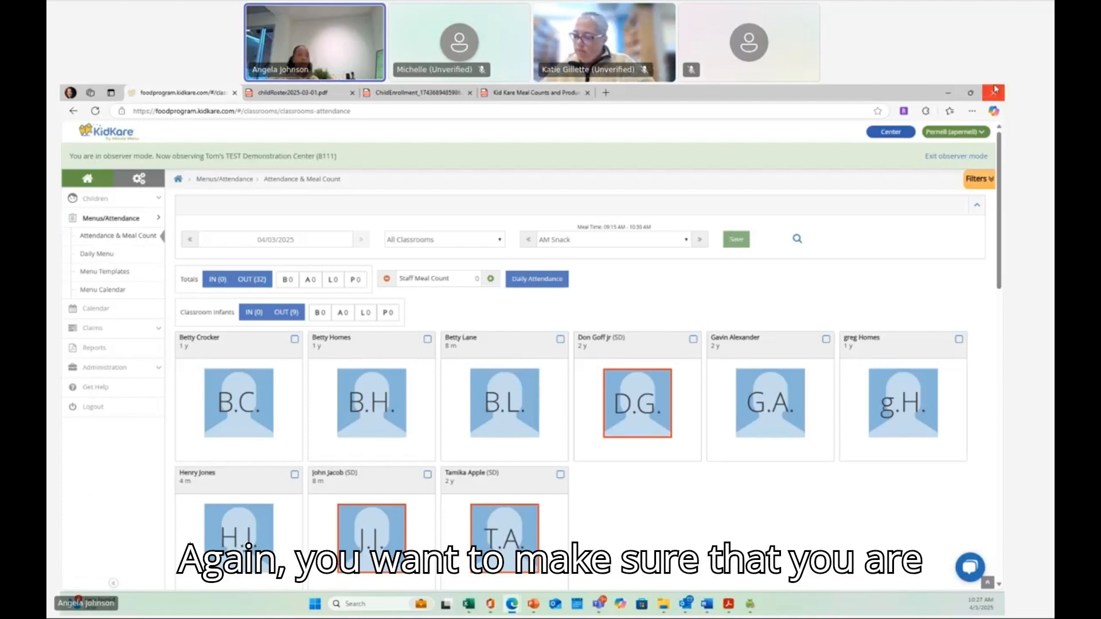
{"action": "left_click", "coordinate": [987, 176]}
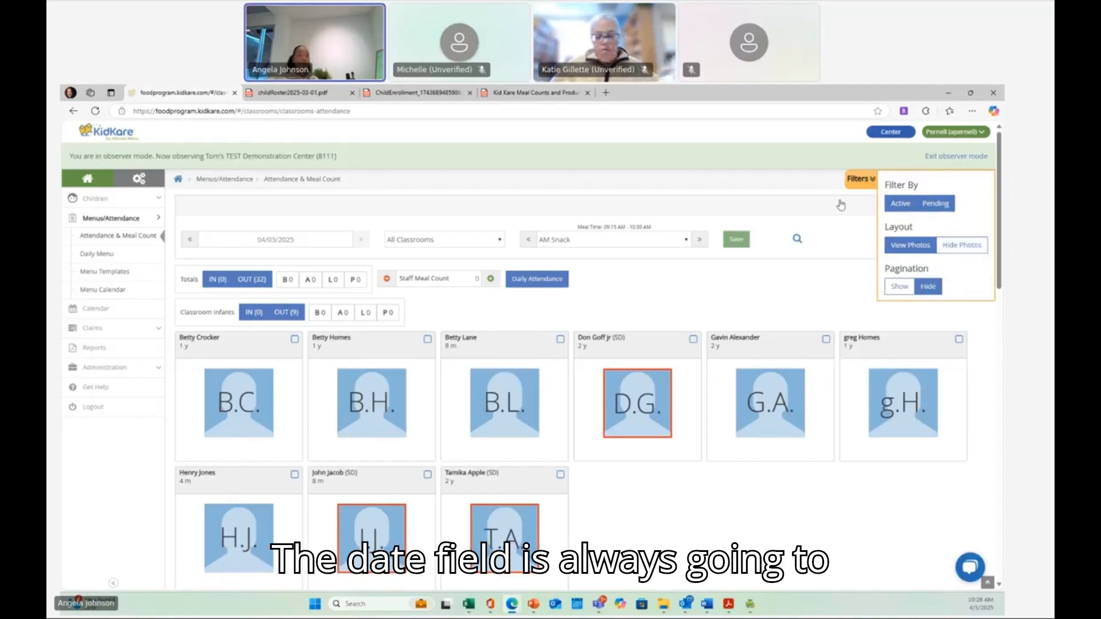
{"action": "left_click", "coordinate": [849, 181]}
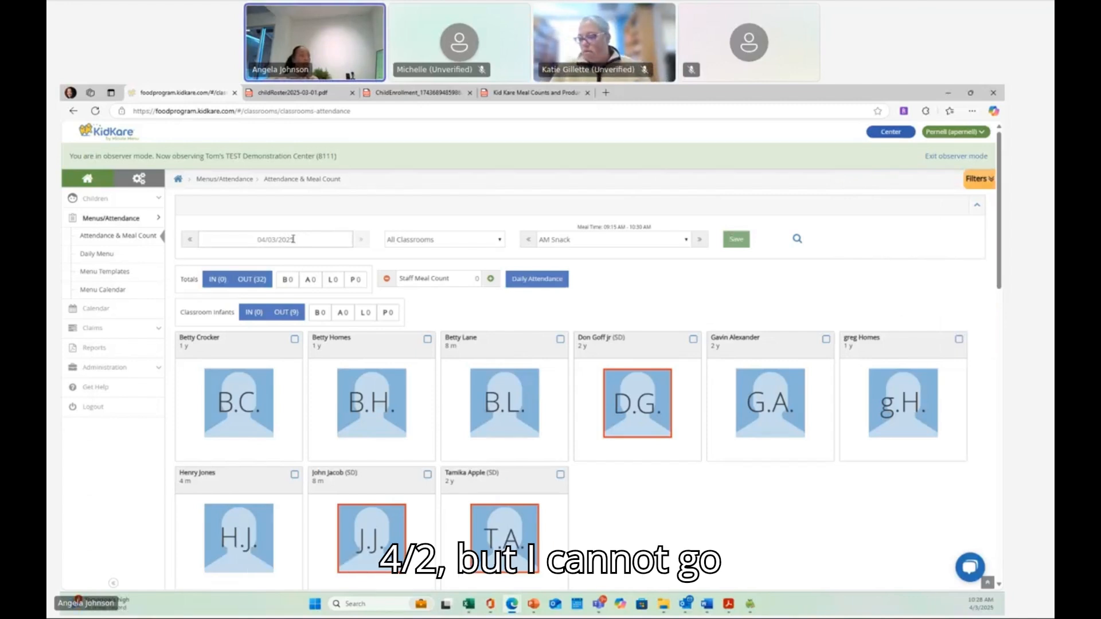
{"action": "left_click", "coordinate": [188, 243]}
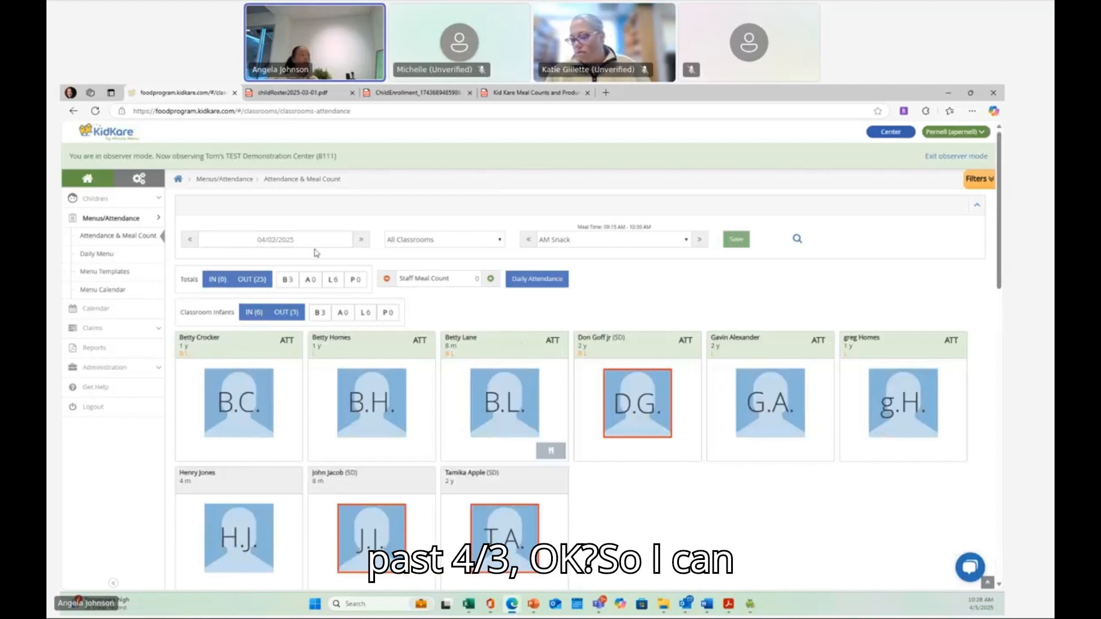
{"action": "left_click", "coordinate": [359, 244]}
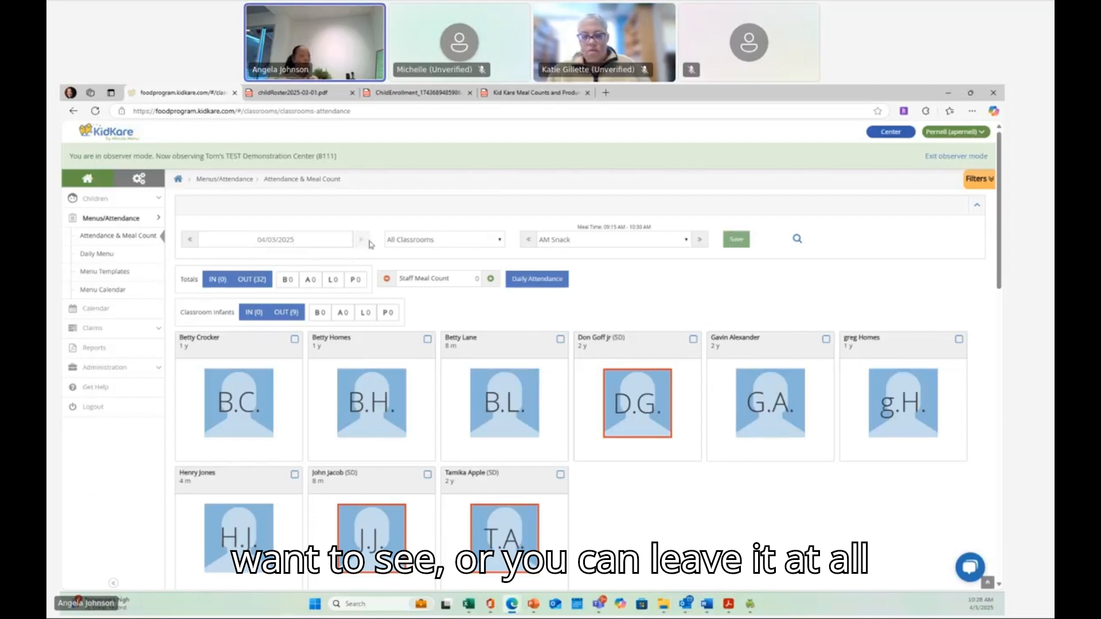
- Select All Classrooms and the Breakfast meal service for 04/03/2025
{"action": "left_click", "coordinate": [495, 243]}
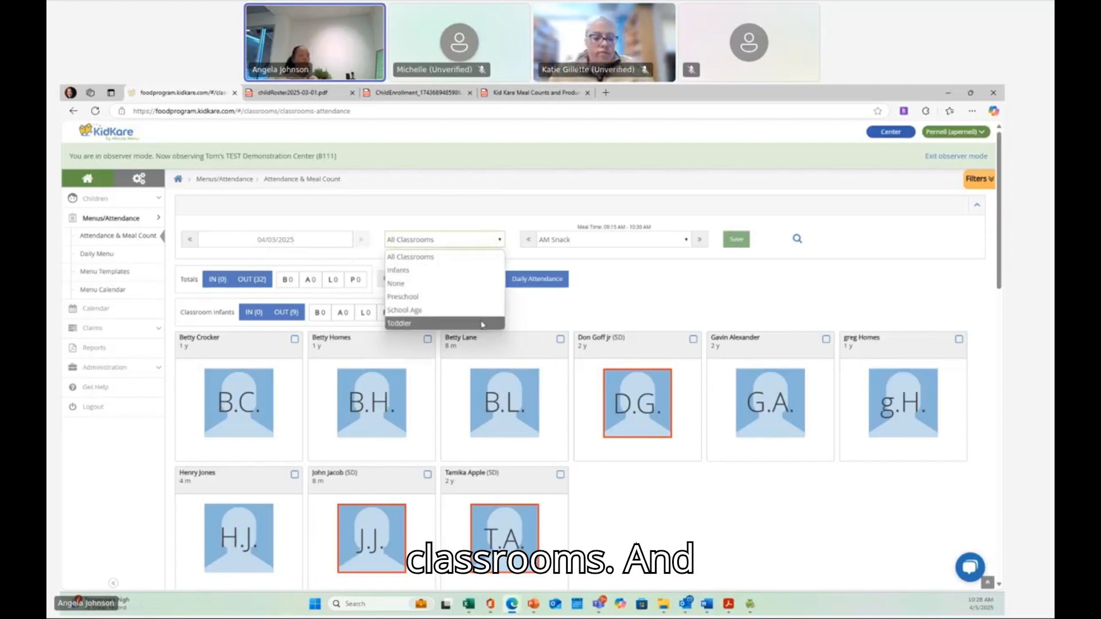
{"action": "left_click", "coordinate": [430, 257]}
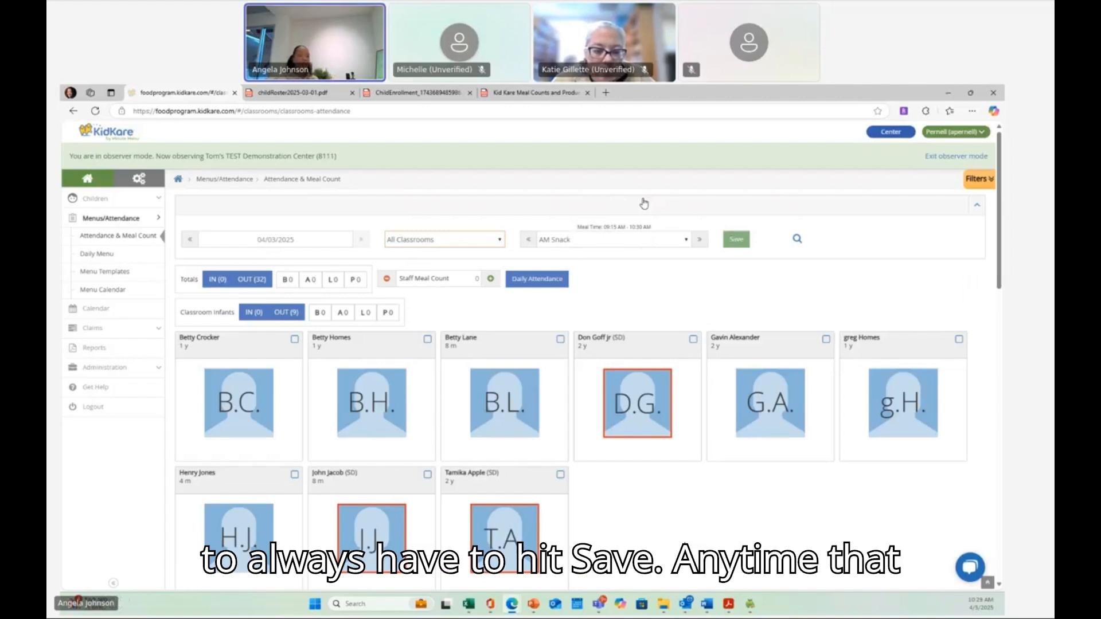
{"action": "left_click", "coordinate": [739, 242]}
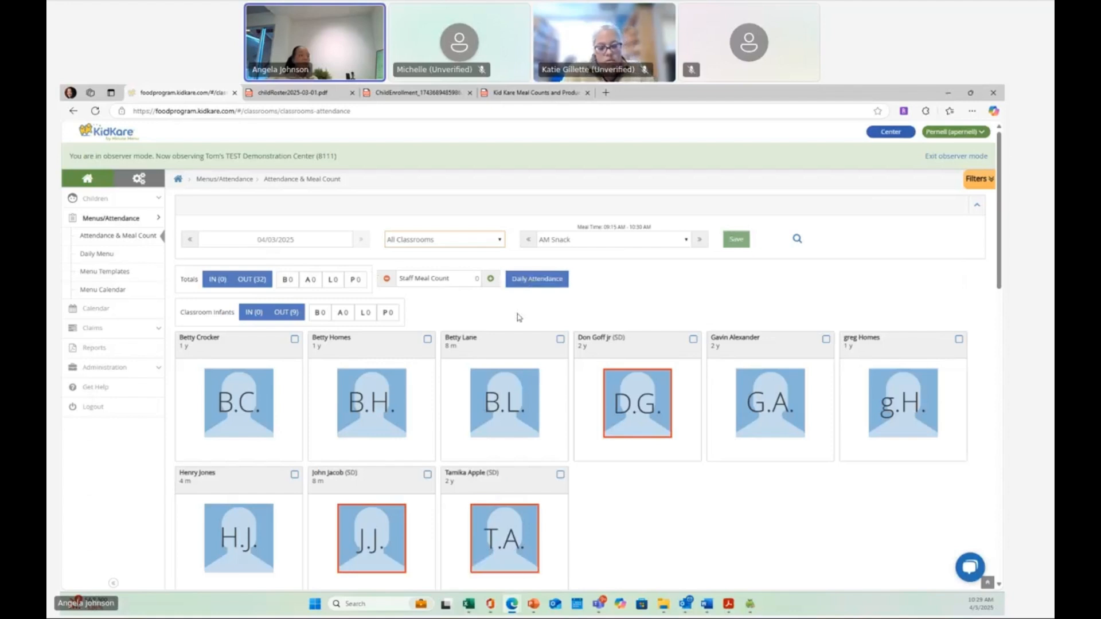
{"action": "left_click", "coordinate": [635, 239]}
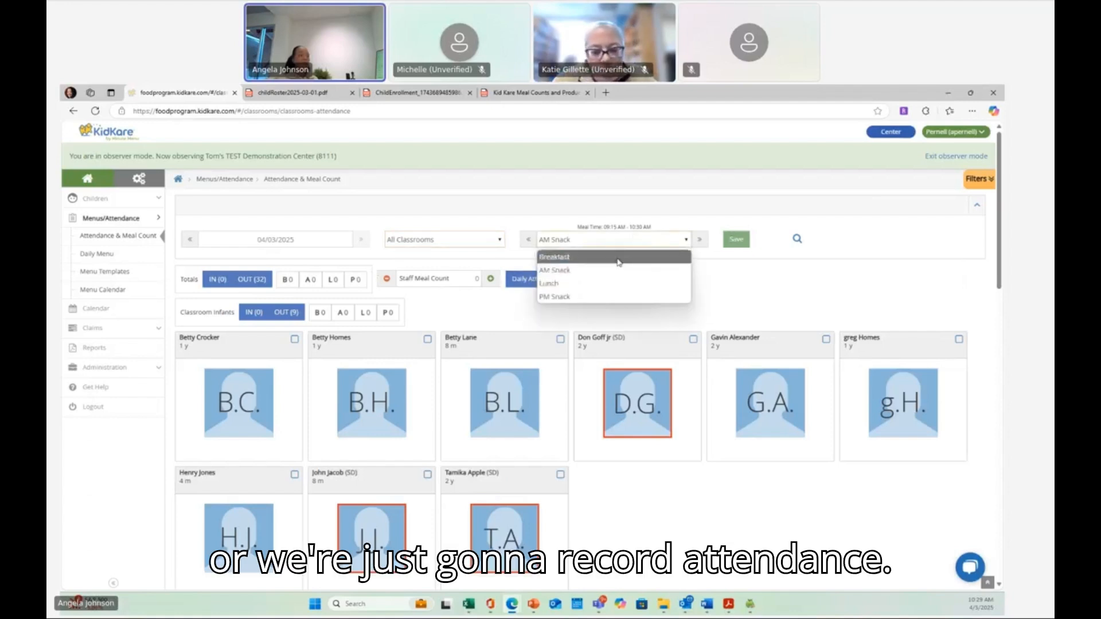
{"action": "left_click", "coordinate": [619, 252]}
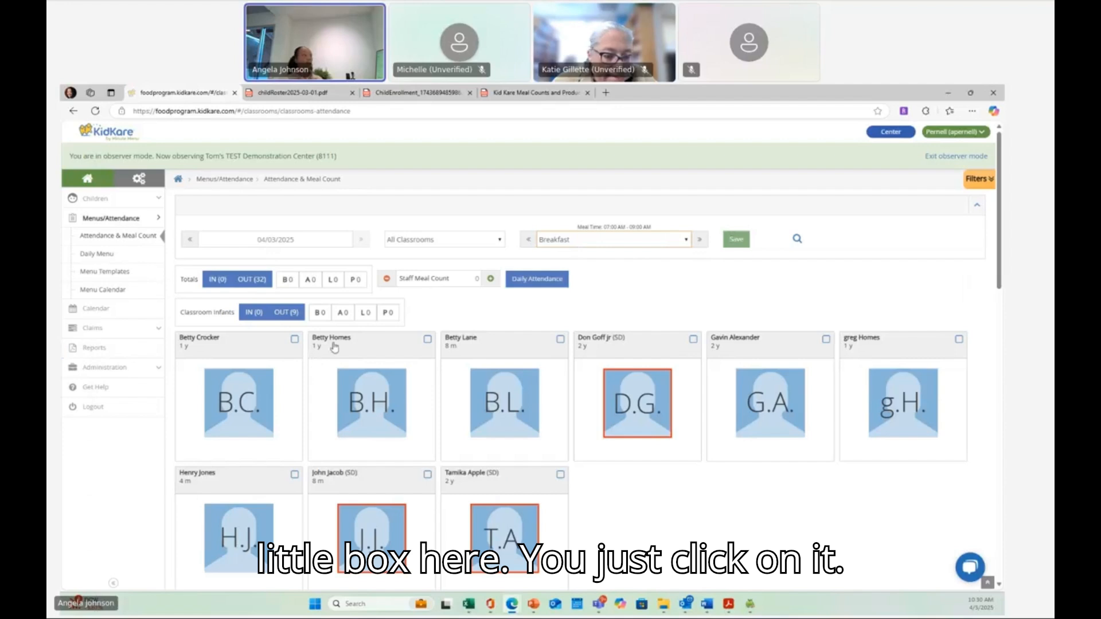
- Mark breakfast attendance for every infant except the first two in the second row, and save
{"action": "left_click", "coordinate": [294, 341]}
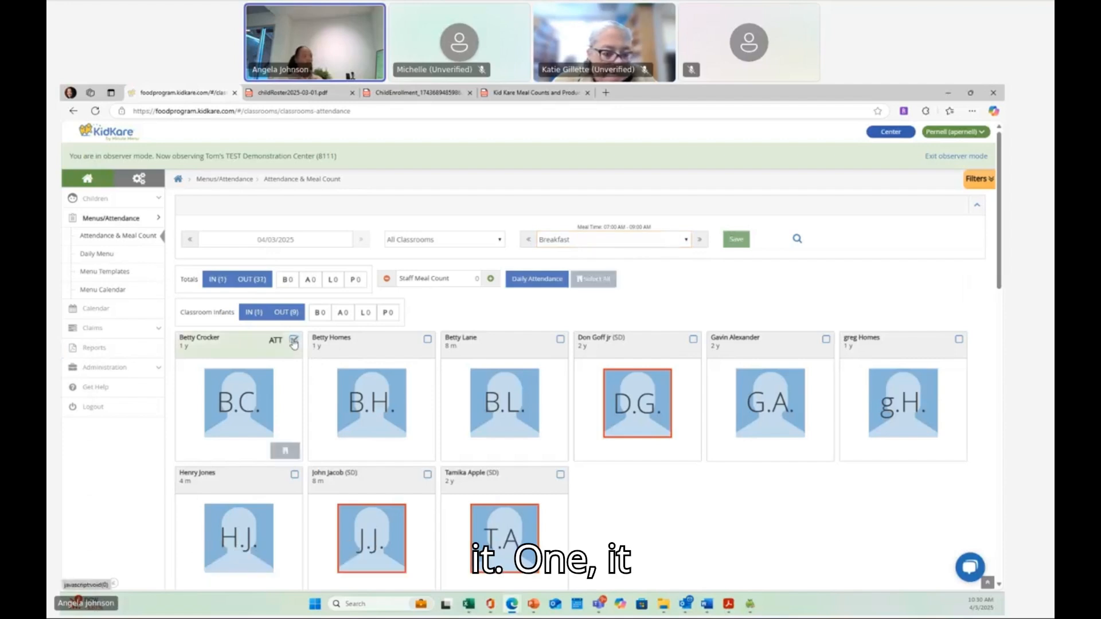
{"action": "left_click", "coordinate": [427, 340]}
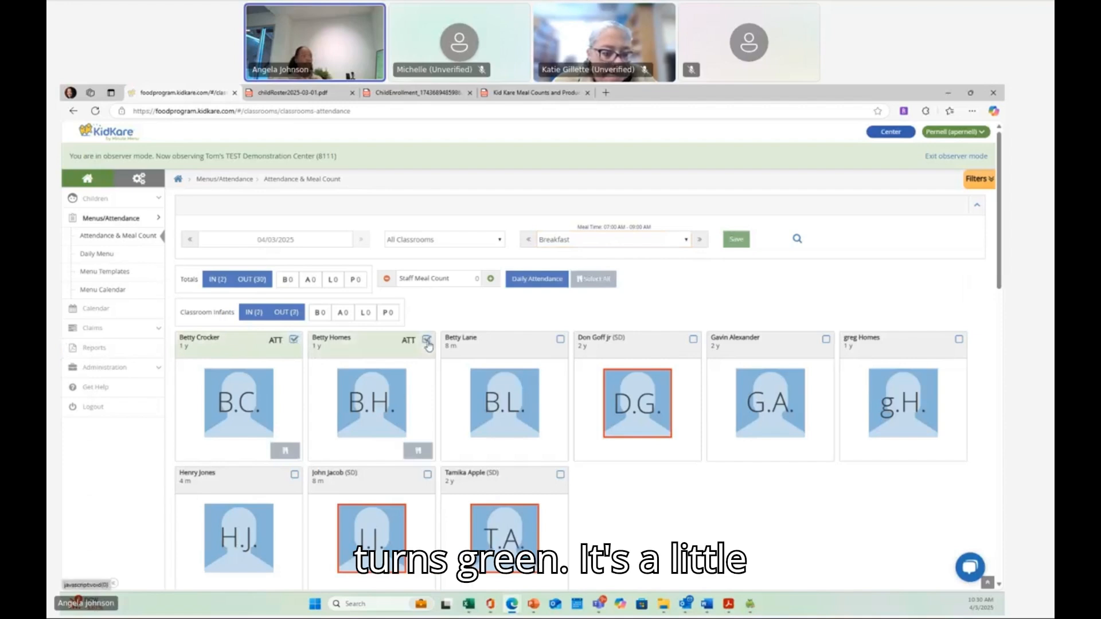
{"action": "left_click", "coordinate": [560, 339]}
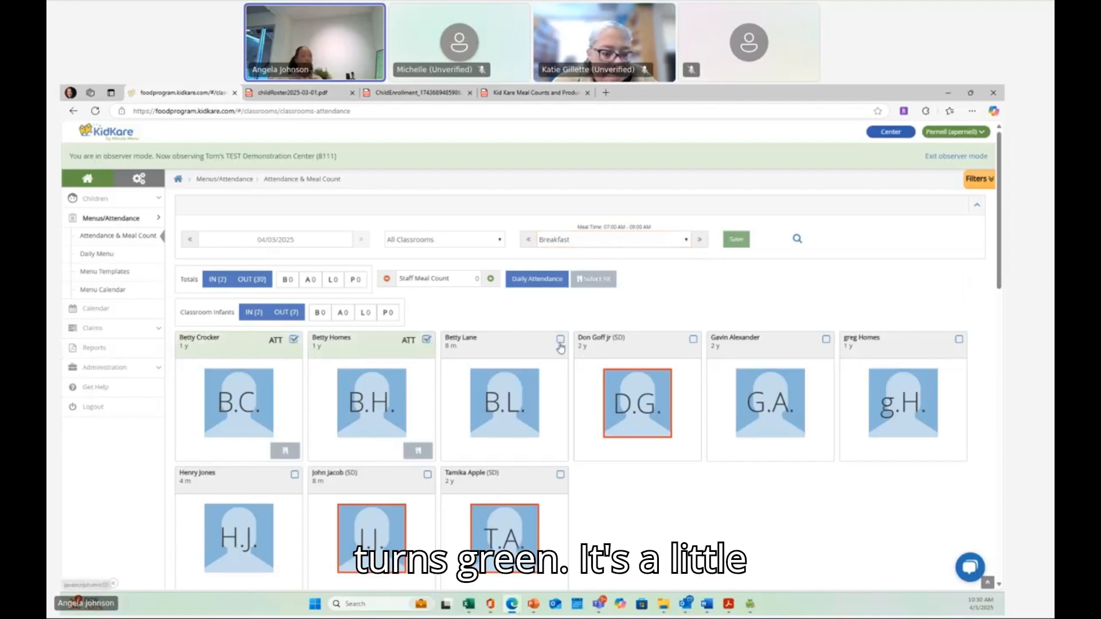
{"action": "left_click", "coordinate": [694, 342]}
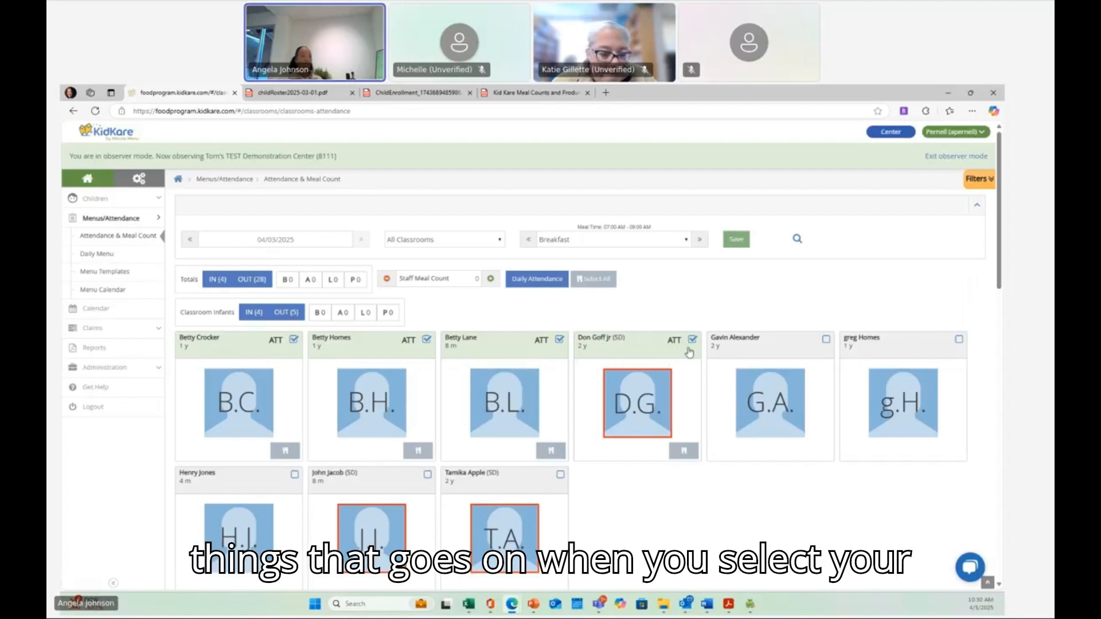
{"action": "left_click", "coordinate": [826, 339]}
{"action": "left_click", "coordinate": [957, 340]}
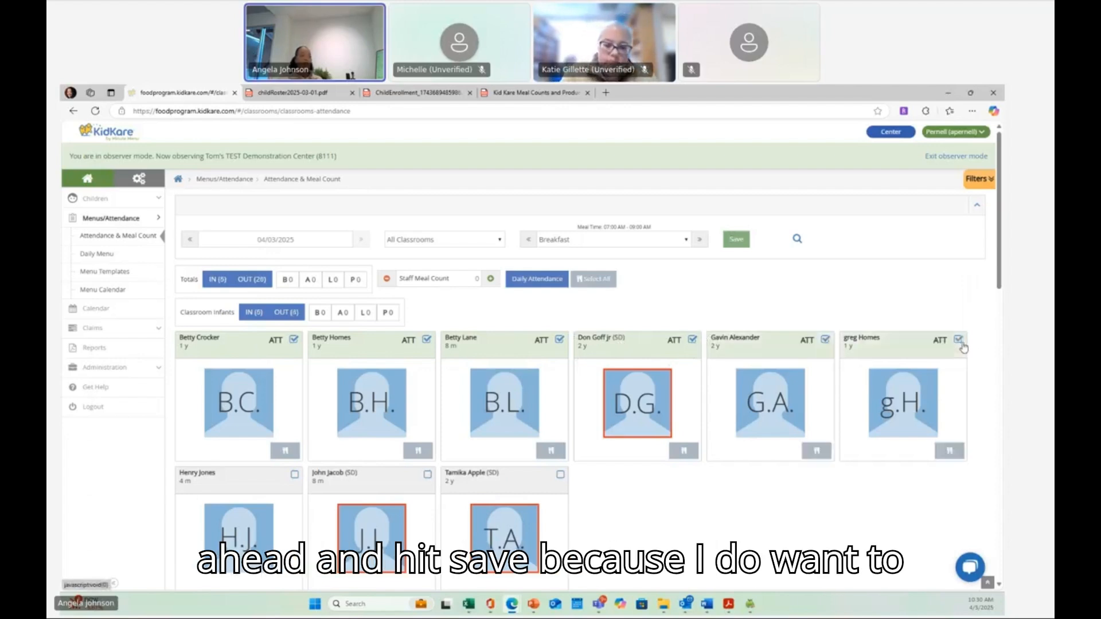
{"action": "left_click", "coordinate": [559, 476]}
{"action": "left_click", "coordinate": [732, 243]}
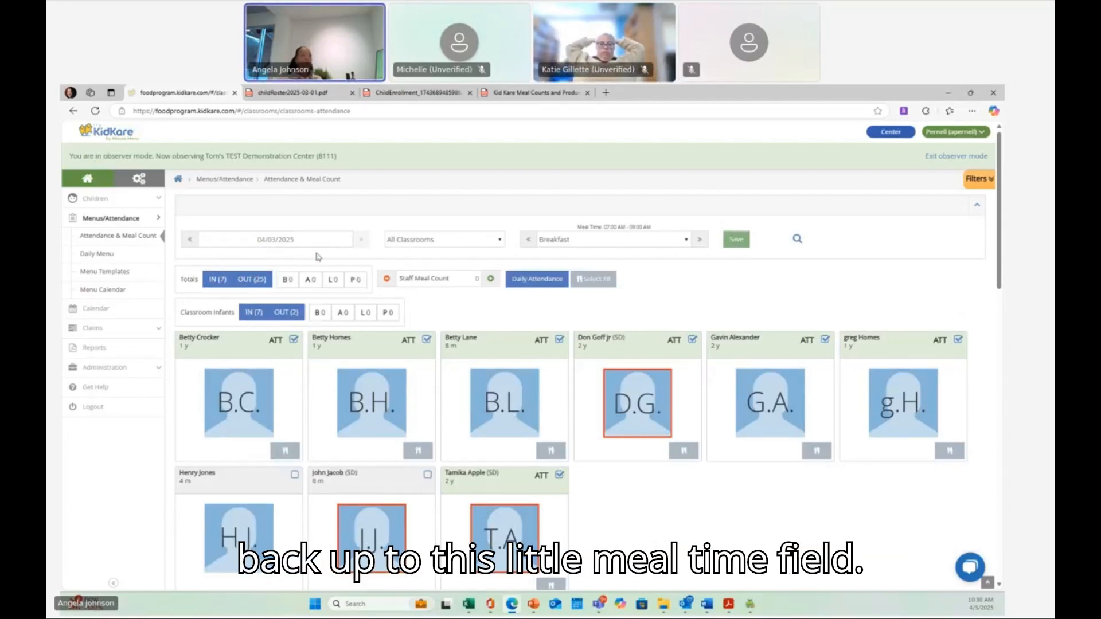
{"action": "left_click", "coordinate": [685, 242]}
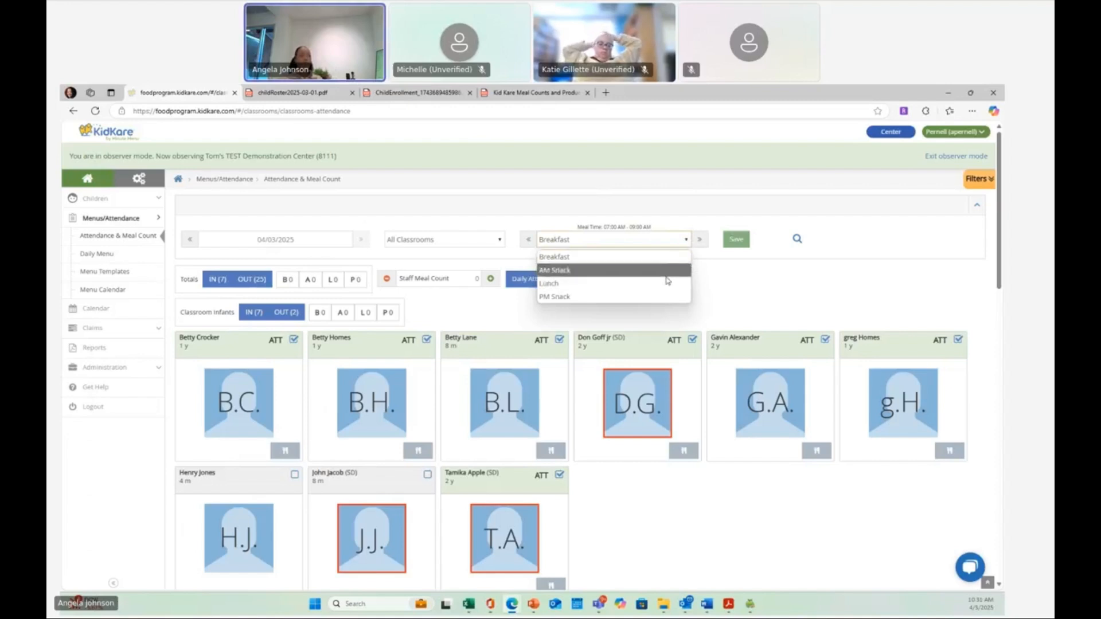
{"action": "left_click", "coordinate": [738, 276]}
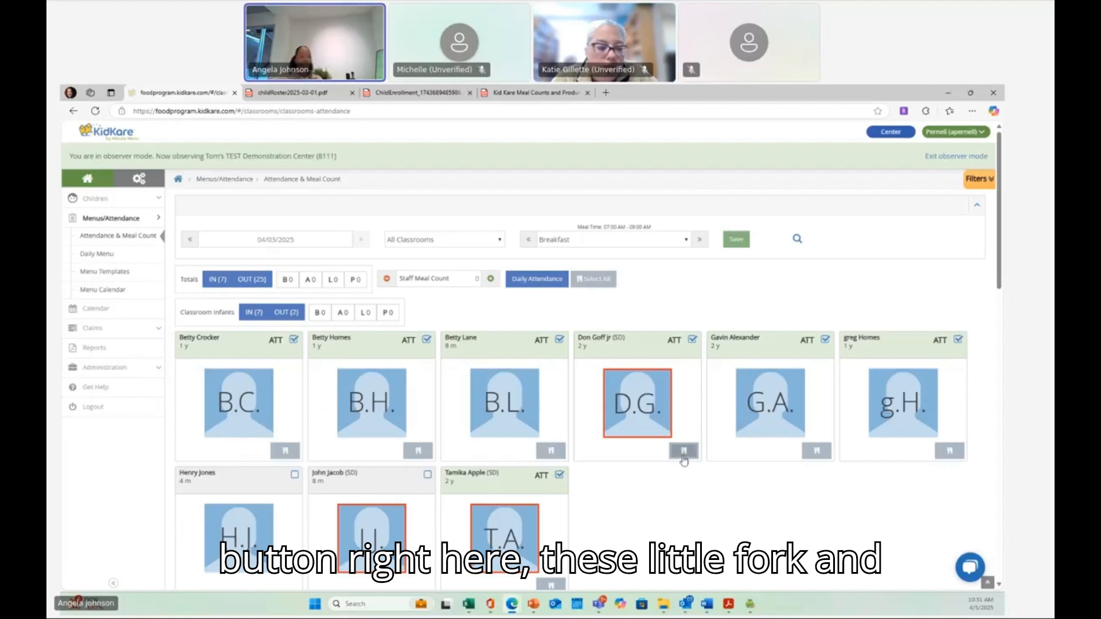
{"action": "scroll", "coordinate": [448, 436], "scroll_direction": "down", "scroll_amount": 2}
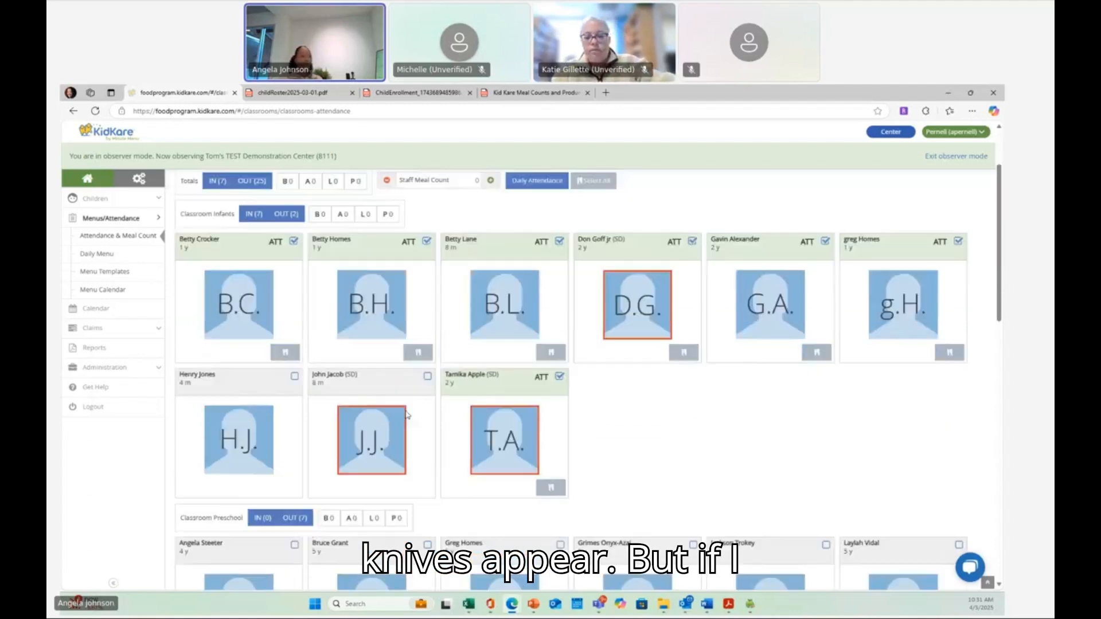
- Mark the second infant in the second row present for breakfast and save the attendance
{"action": "left_click", "coordinate": [427, 376]}
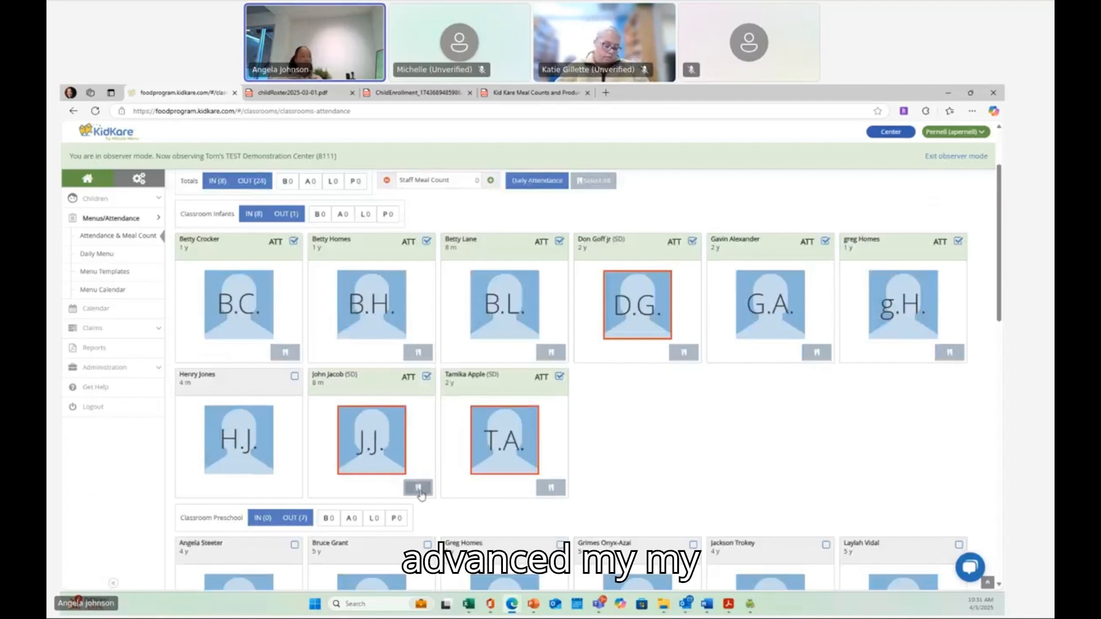
{"action": "scroll", "coordinate": [681, 344], "scroll_direction": "up", "scroll_amount": 2}
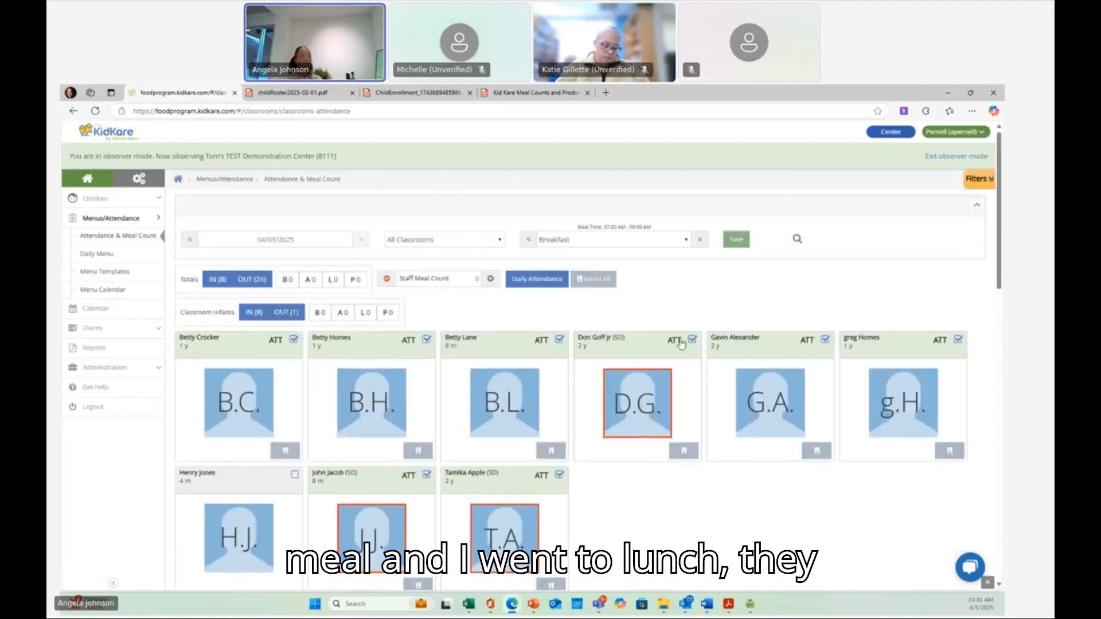
{"action": "left_click", "coordinate": [734, 245]}
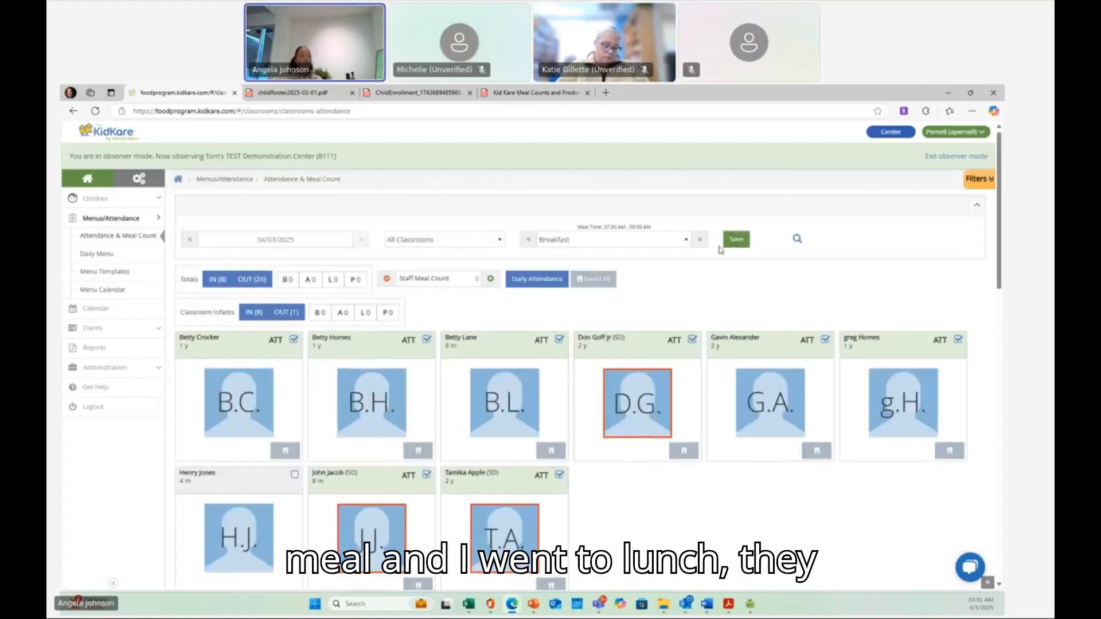
- Switch the meal service between Lunch and Breakfast to compare which children show meal icons
{"action": "left_click", "coordinate": [688, 241]}
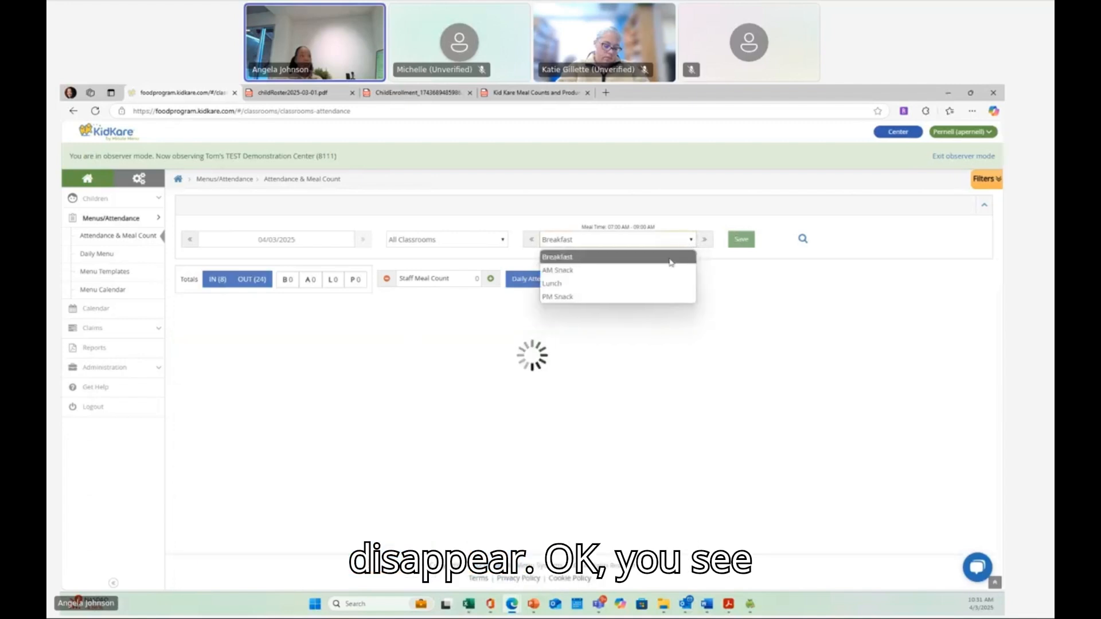
{"action": "left_click", "coordinate": [617, 319]}
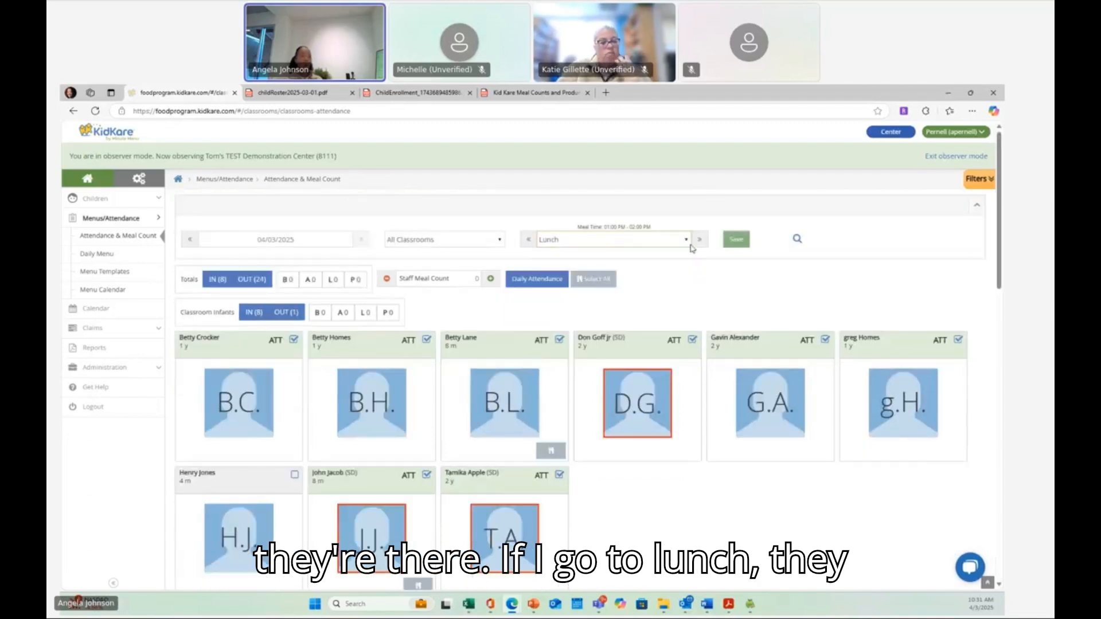
{"action": "left_click", "coordinate": [685, 240]}
{"action": "left_click", "coordinate": [664, 258]}
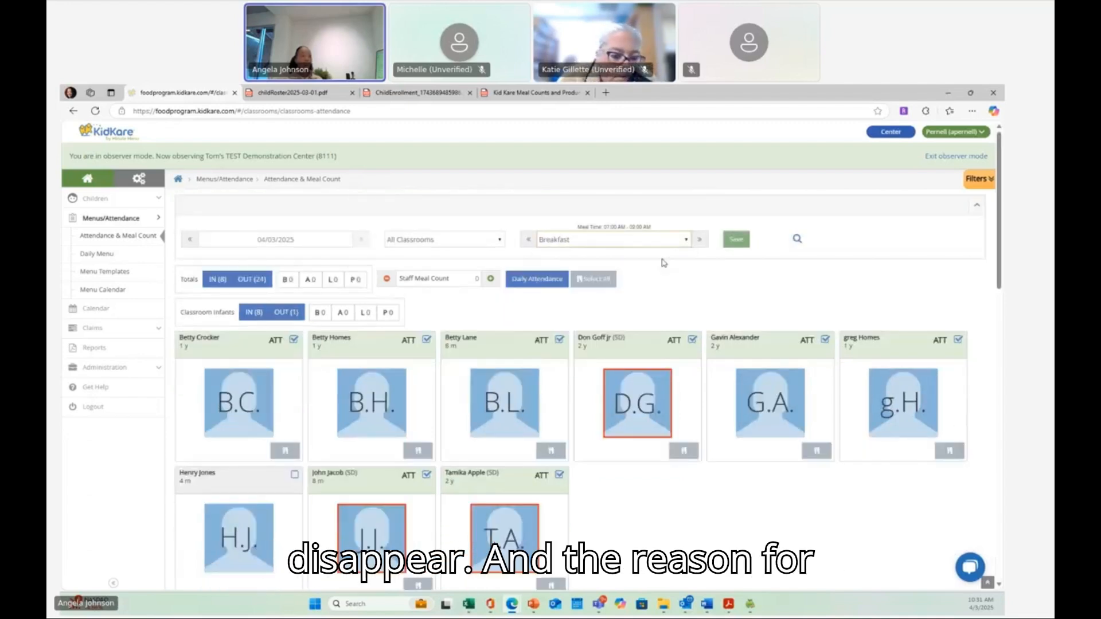
{"action": "left_click", "coordinate": [685, 240]}
{"action": "left_click", "coordinate": [648, 285]}
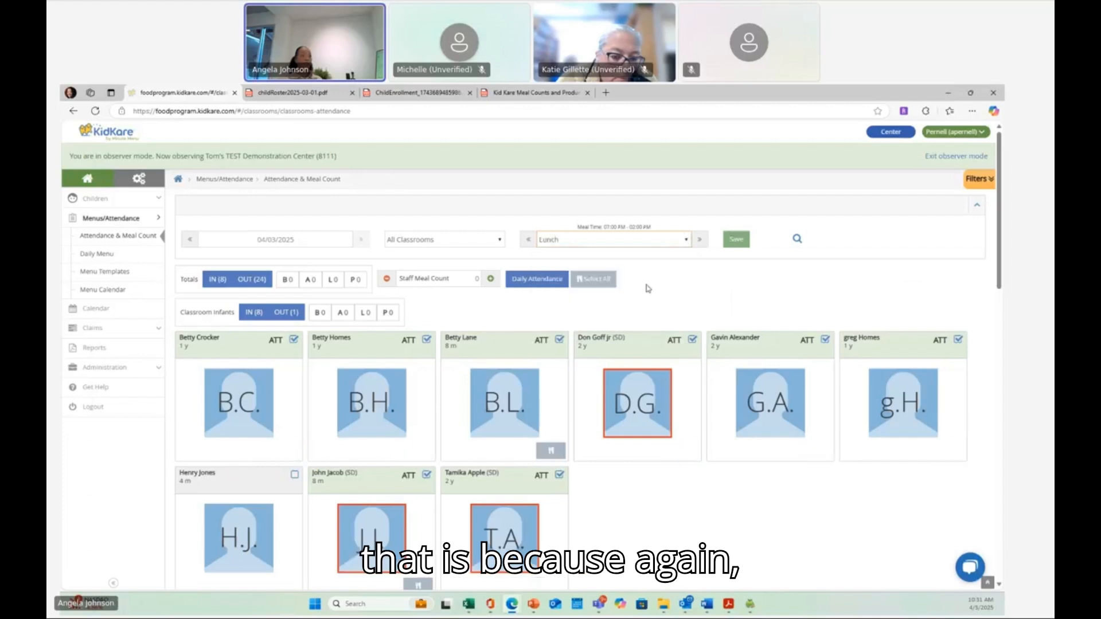
{"action": "left_click", "coordinate": [686, 243]}
{"action": "left_click", "coordinate": [671, 255]}
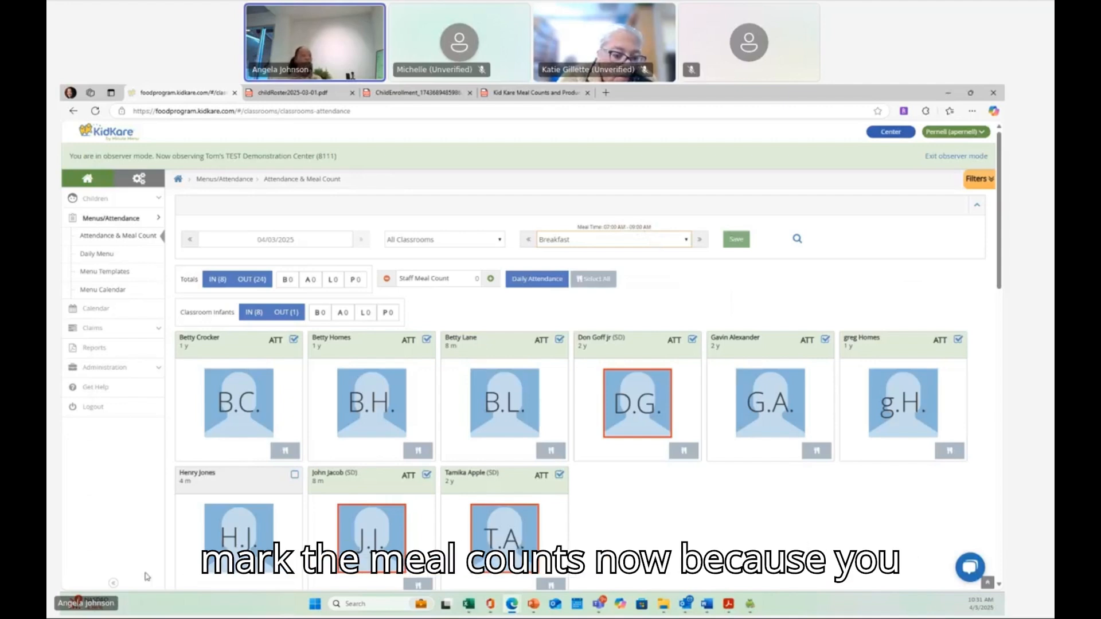
- Mark the first infant in the second row present for breakfast and save
{"action": "left_click", "coordinate": [293, 476]}
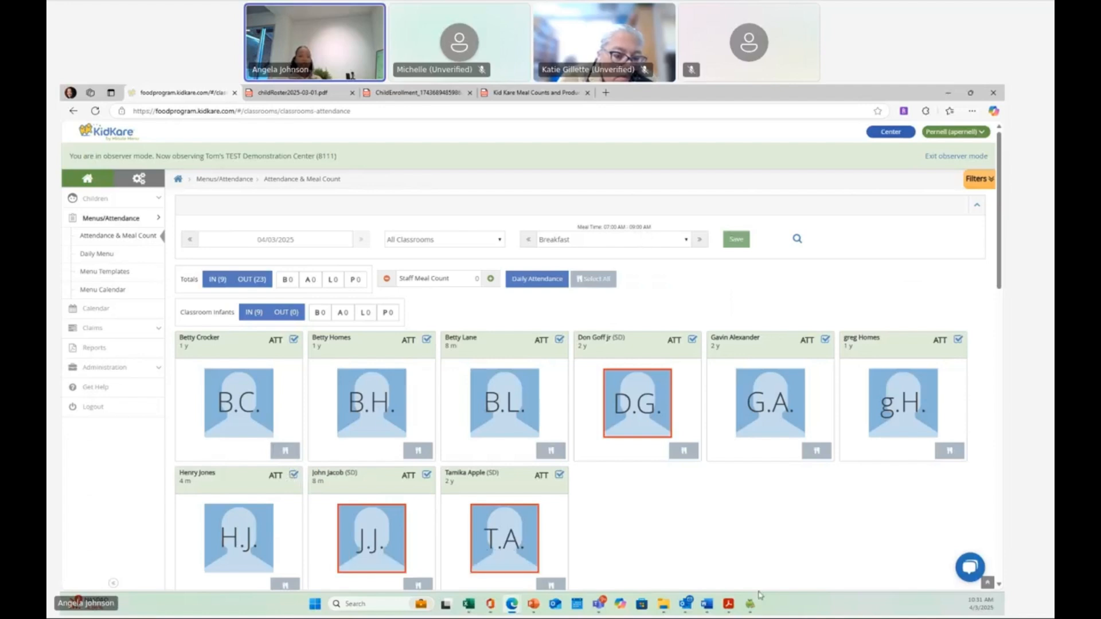
{"action": "left_click", "coordinate": [737, 241]}
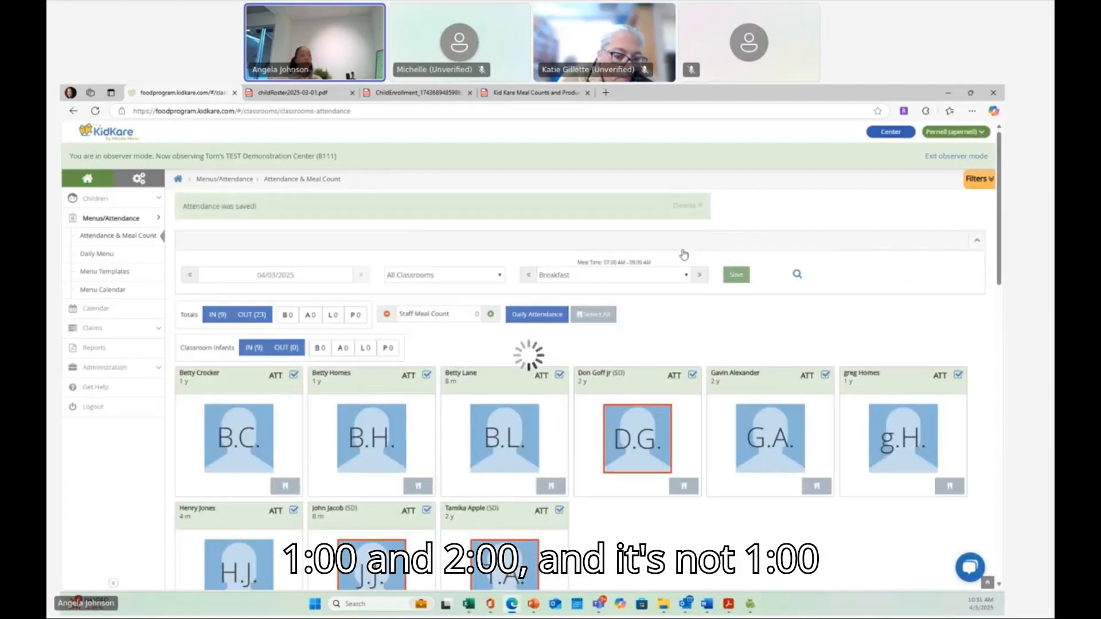
- Switch the meal service to Lunch and back to Breakfast to compare the attendance grids
{"action": "left_click", "coordinate": [685, 275]}
{"action": "left_click", "coordinate": [651, 319]}
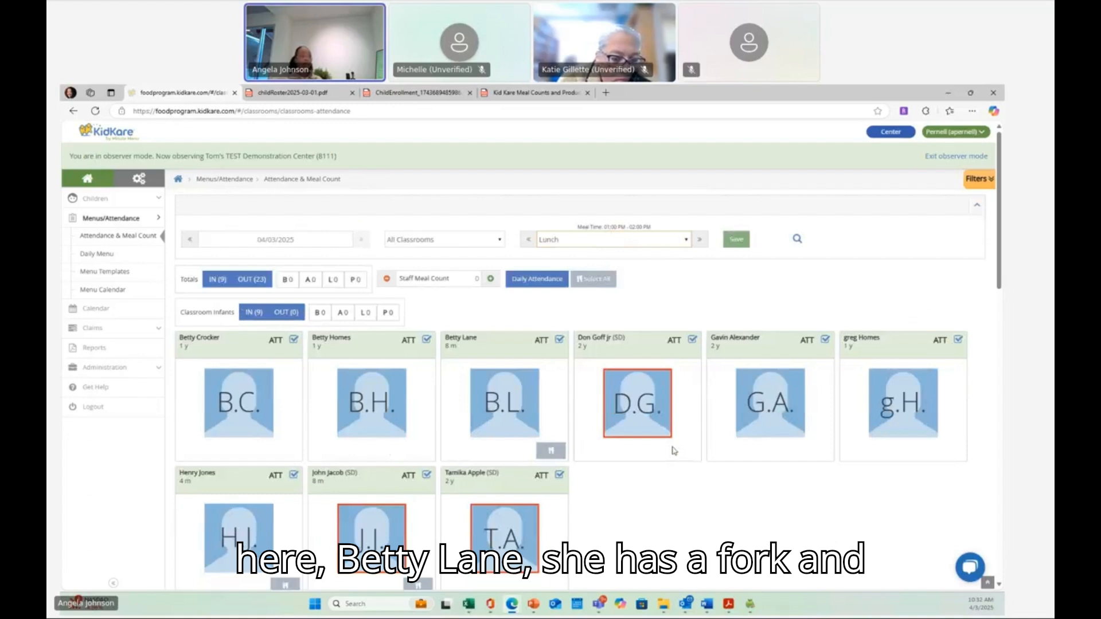
{"action": "scroll", "coordinate": [673, 451], "scroll_direction": "down", "scroll_amount": 1}
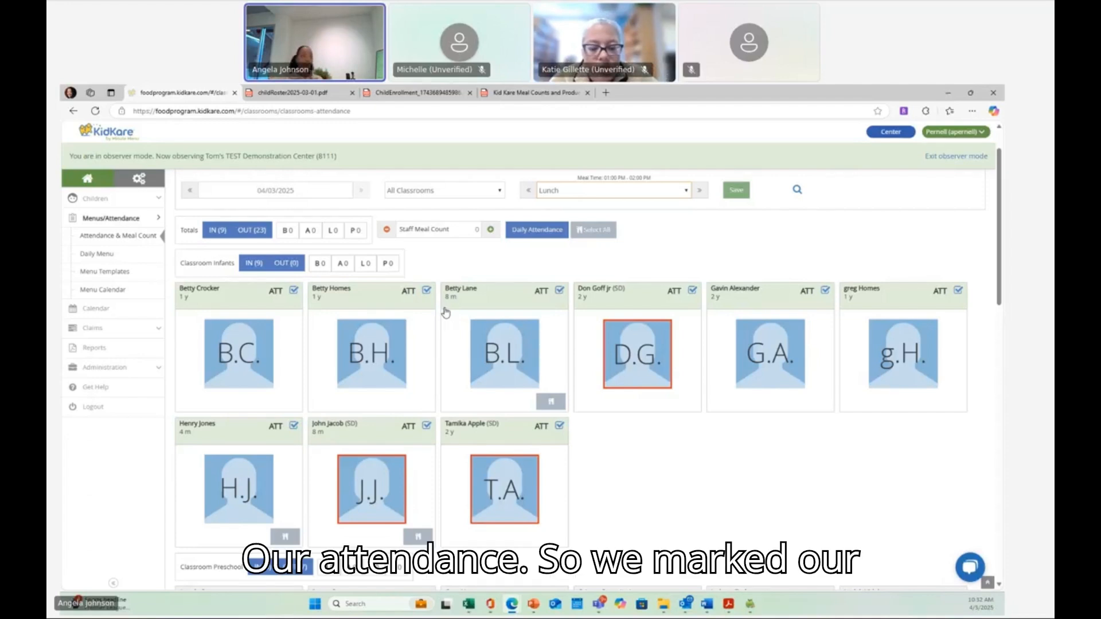
{"action": "left_click", "coordinate": [687, 191]}
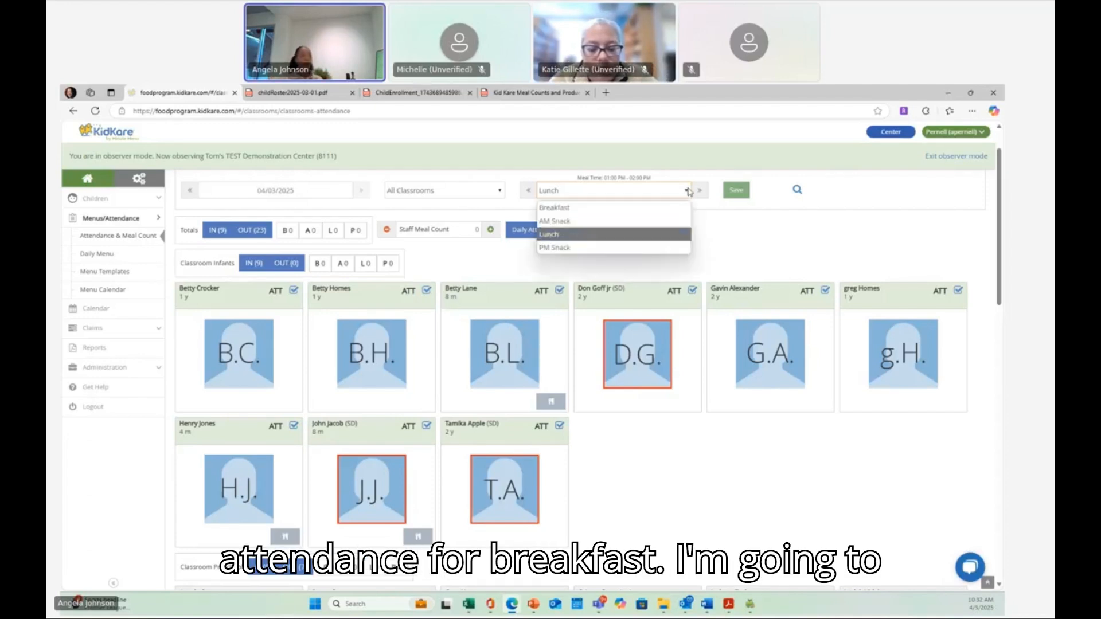
{"action": "left_click", "coordinate": [660, 207]}
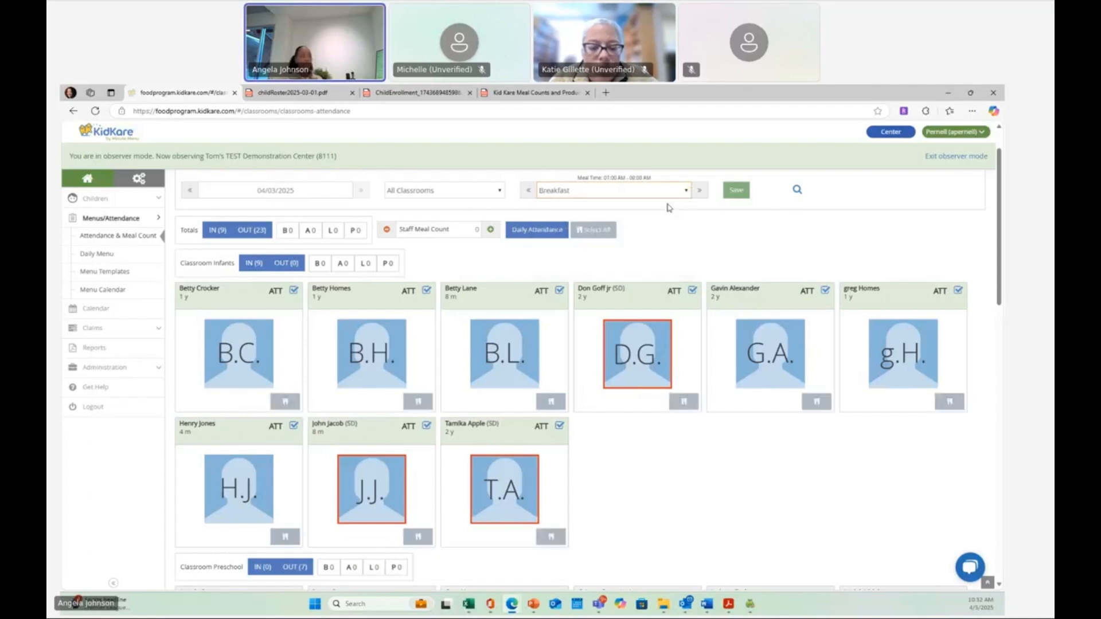
- Mark the first three preschool children present for breakfast
{"action": "scroll", "coordinate": [507, 410], "scroll_direction": "down", "scroll_amount": 4}
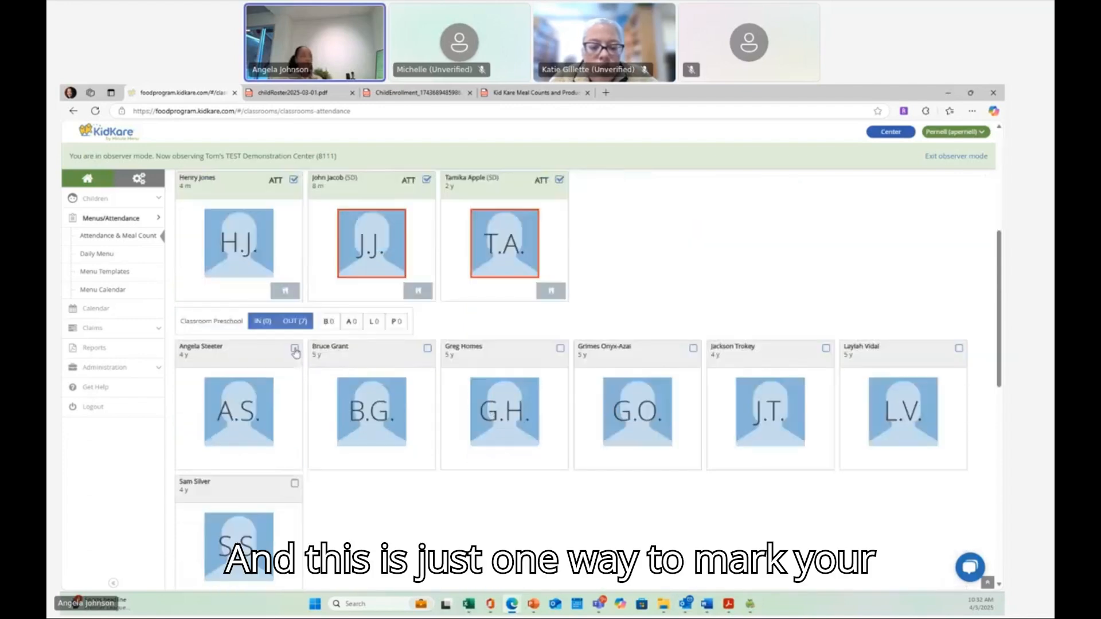
{"action": "left_click", "coordinate": [294, 348]}
{"action": "left_click", "coordinate": [427, 348]}
{"action": "left_click", "coordinate": [561, 348]}
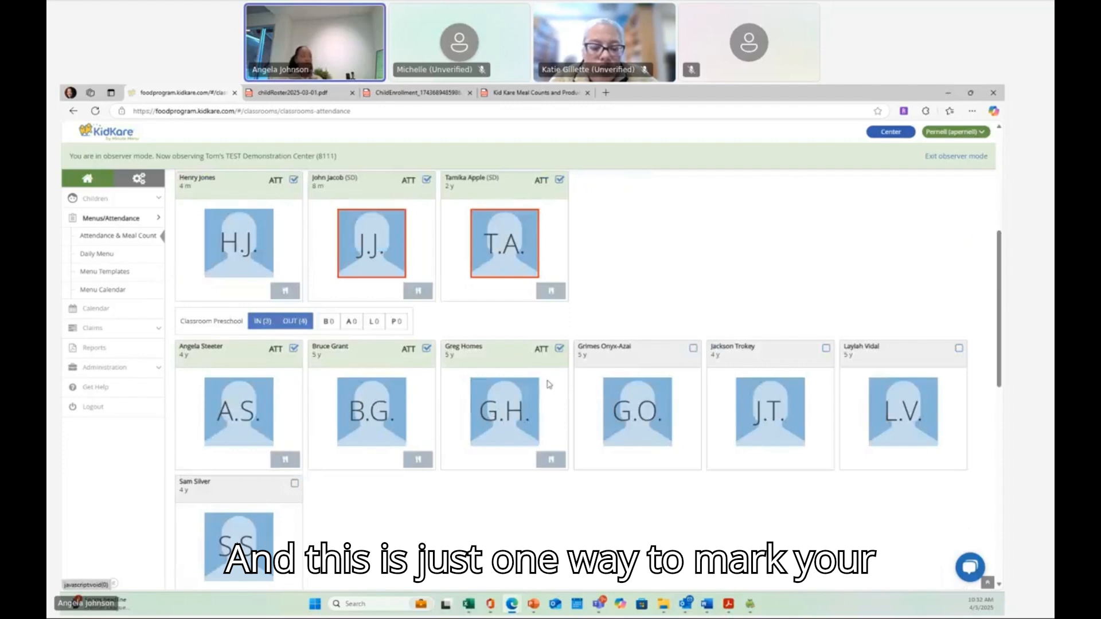
- Mark the second, third and fourth school-age children present for breakfast
{"action": "scroll", "coordinate": [502, 401], "scroll_direction": "down", "scroll_amount": 4}
{"action": "left_click", "coordinate": [427, 406]}
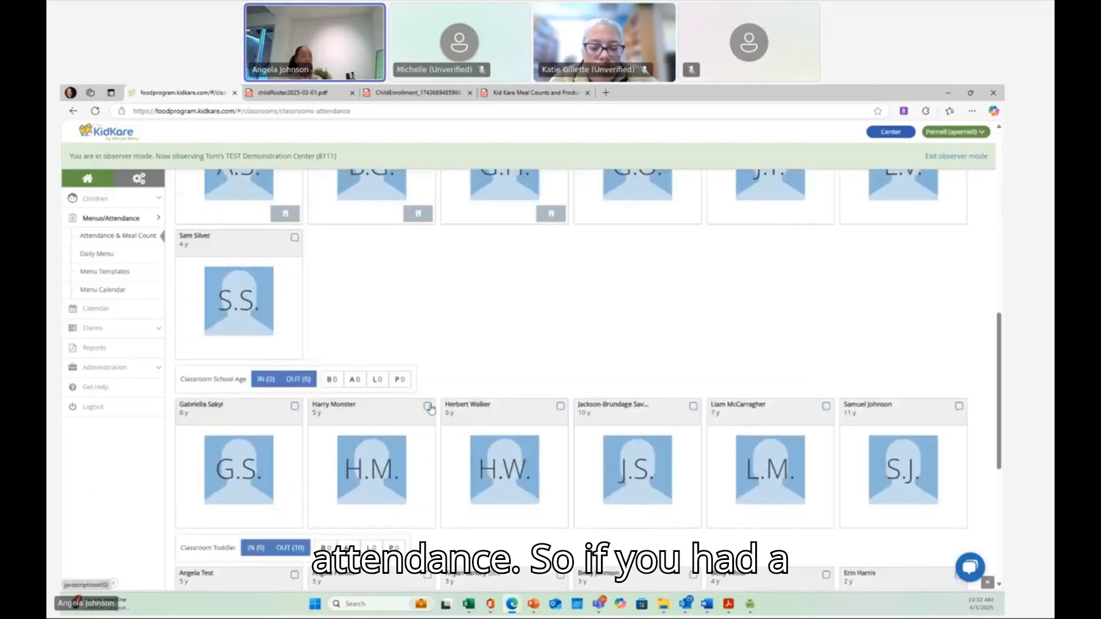
{"action": "left_click", "coordinate": [561, 407]}
{"action": "left_click", "coordinate": [693, 406]}
{"action": "scroll", "coordinate": [693, 408], "scroll_direction": "down", "scroll_amount": 3}
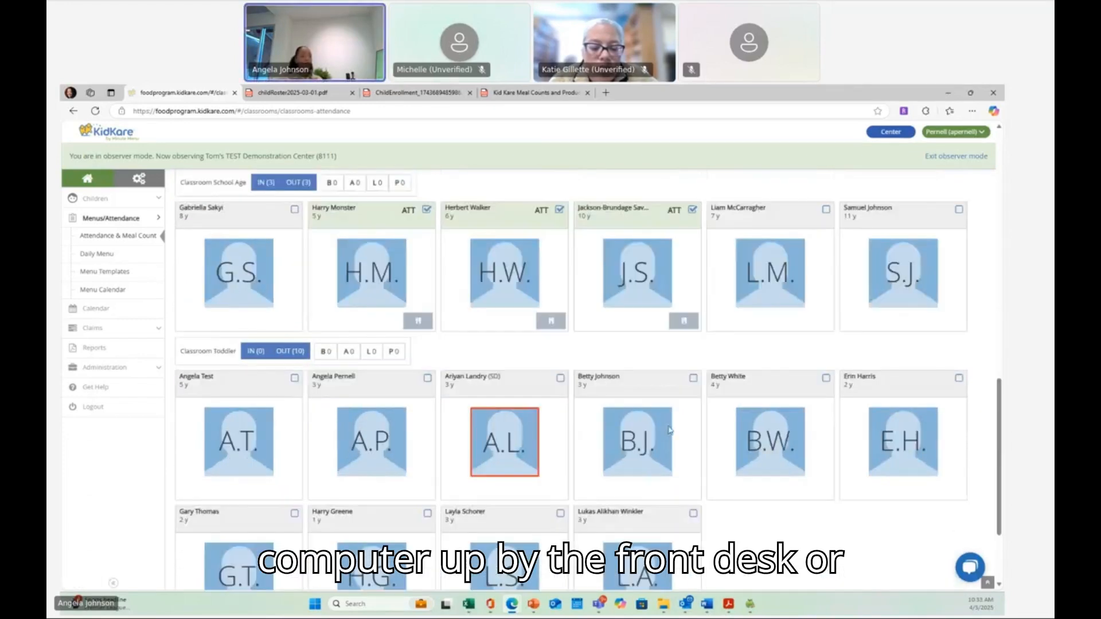
- Mark the second through fourth toddlers in the first row and the last three in the second row present, then save
{"action": "left_click", "coordinate": [560, 377]}
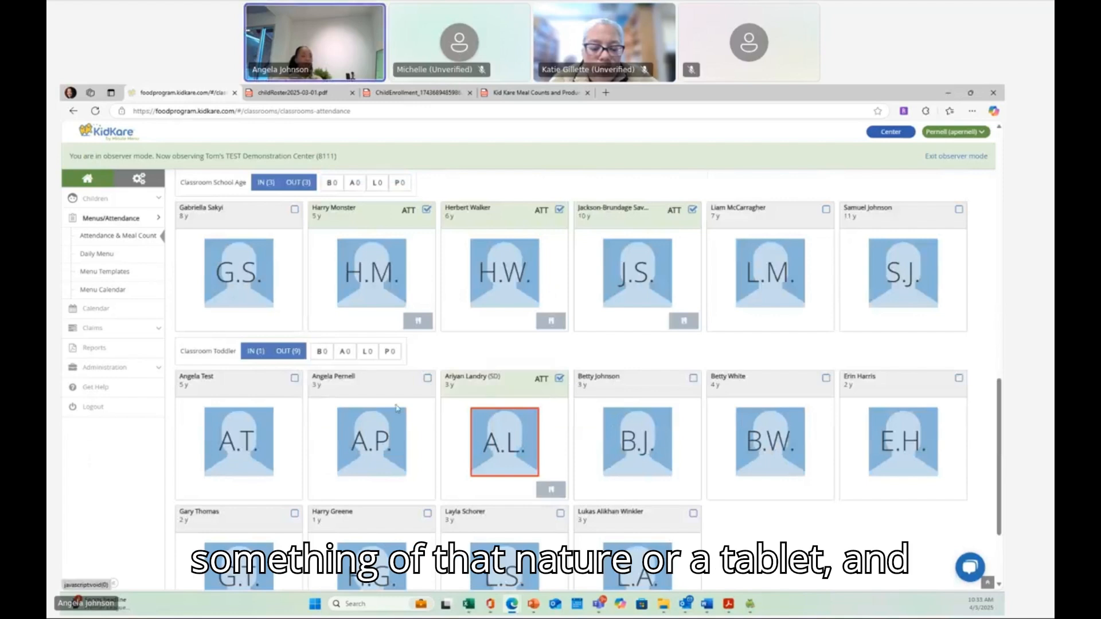
{"action": "left_click", "coordinate": [427, 378]}
{"action": "left_click", "coordinate": [428, 514]}
{"action": "left_click", "coordinate": [560, 515]}
{"action": "left_click", "coordinate": [693, 514]}
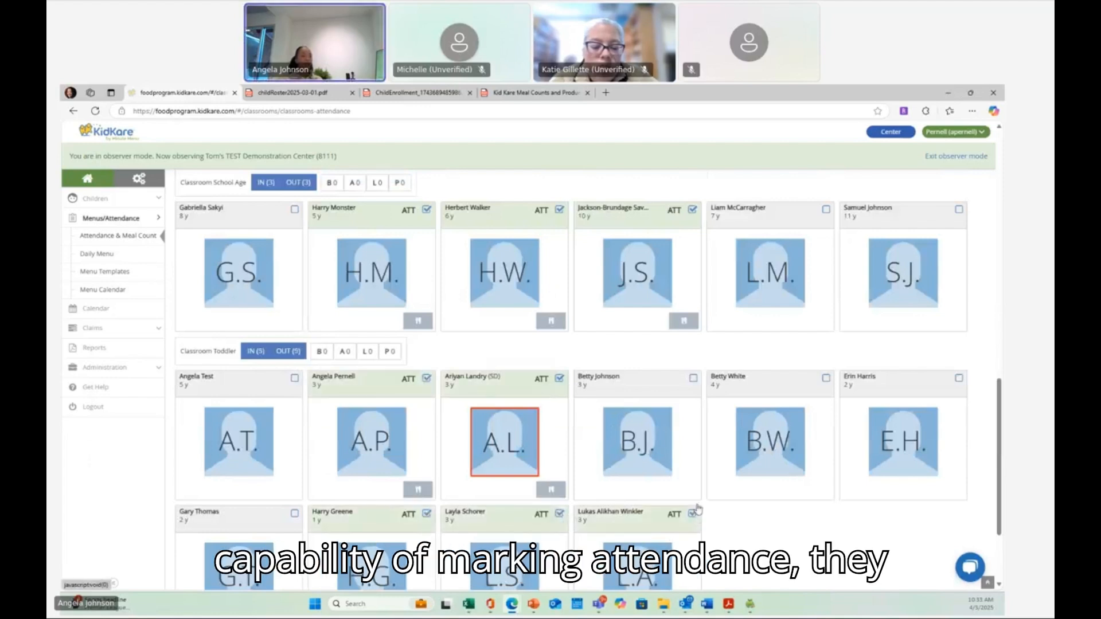
{"action": "left_click", "coordinate": [693, 378]}
{"action": "scroll", "coordinate": [543, 475], "scroll_direction": "down", "scroll_amount": 10}
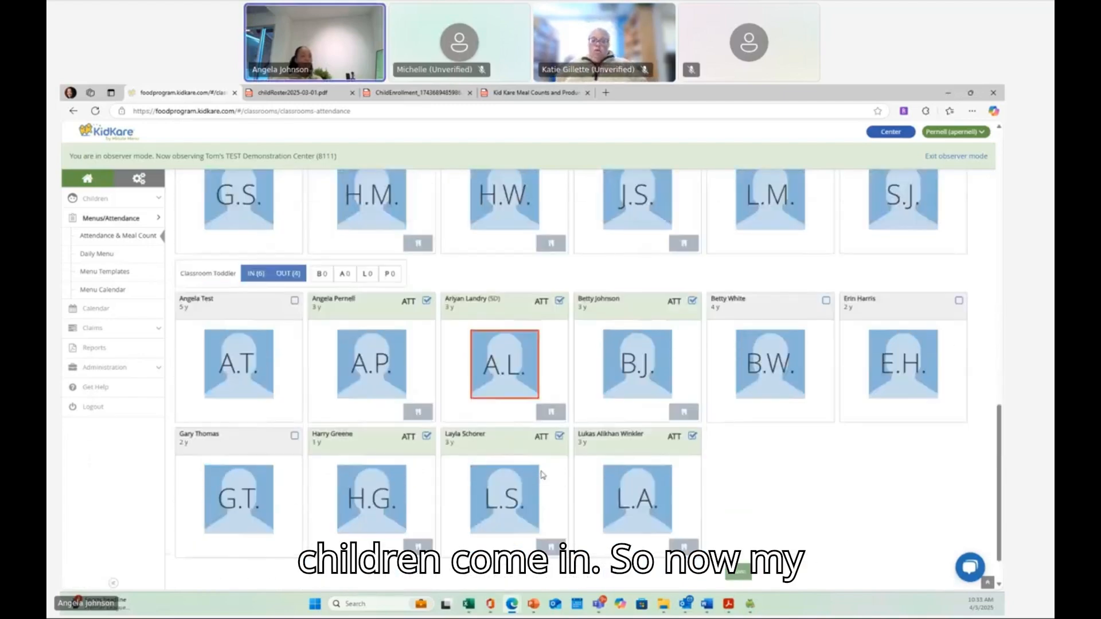
{"action": "scroll", "coordinate": [543, 475], "scroll_direction": "up", "scroll_amount": 10}
{"action": "left_click", "coordinate": [737, 239]}
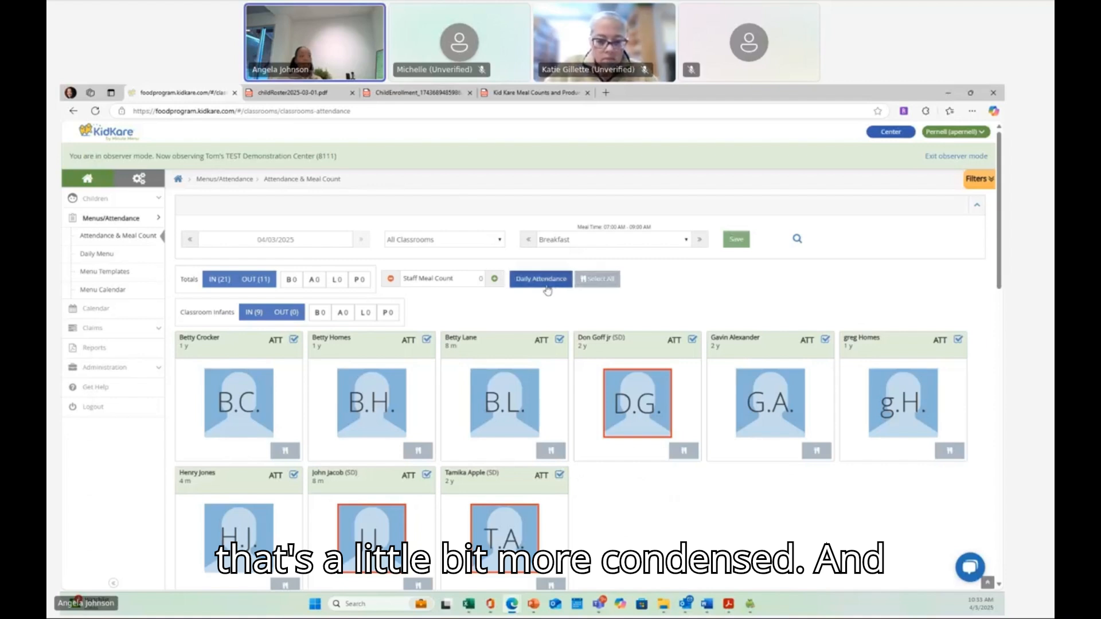
- Open Daily Attendance for 04/03/2025 and mark the last three preschool children present
{"action": "left_click", "coordinate": [541, 279]}
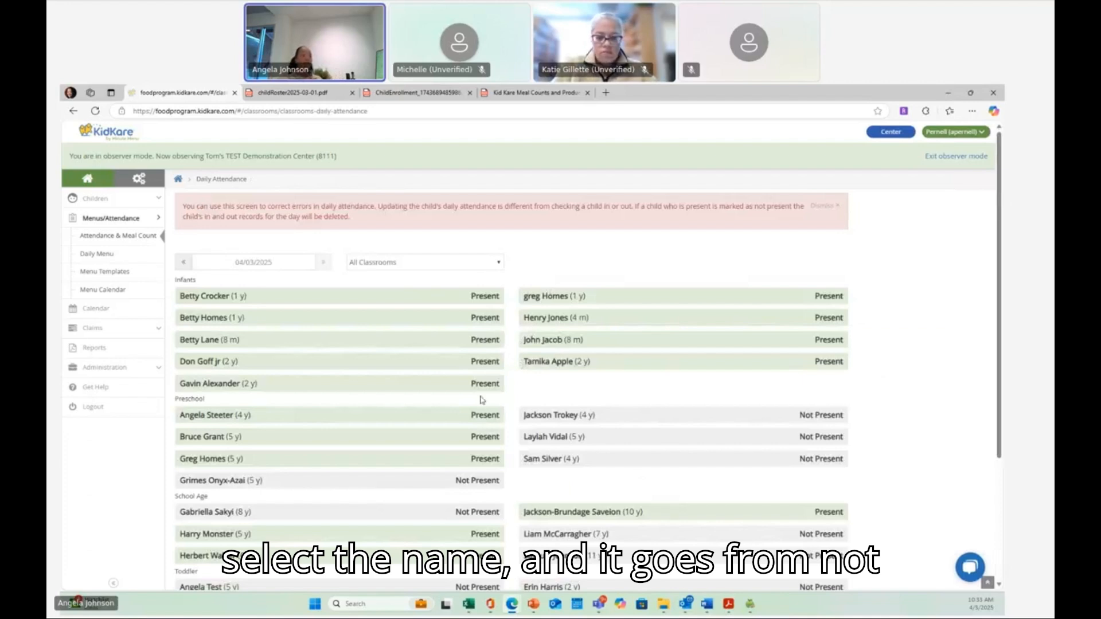
{"action": "scroll", "coordinate": [499, 378], "scroll_direction": "down", "scroll_amount": 2}
{"action": "left_click", "coordinate": [545, 320]}
{"action": "left_click", "coordinate": [542, 338]}
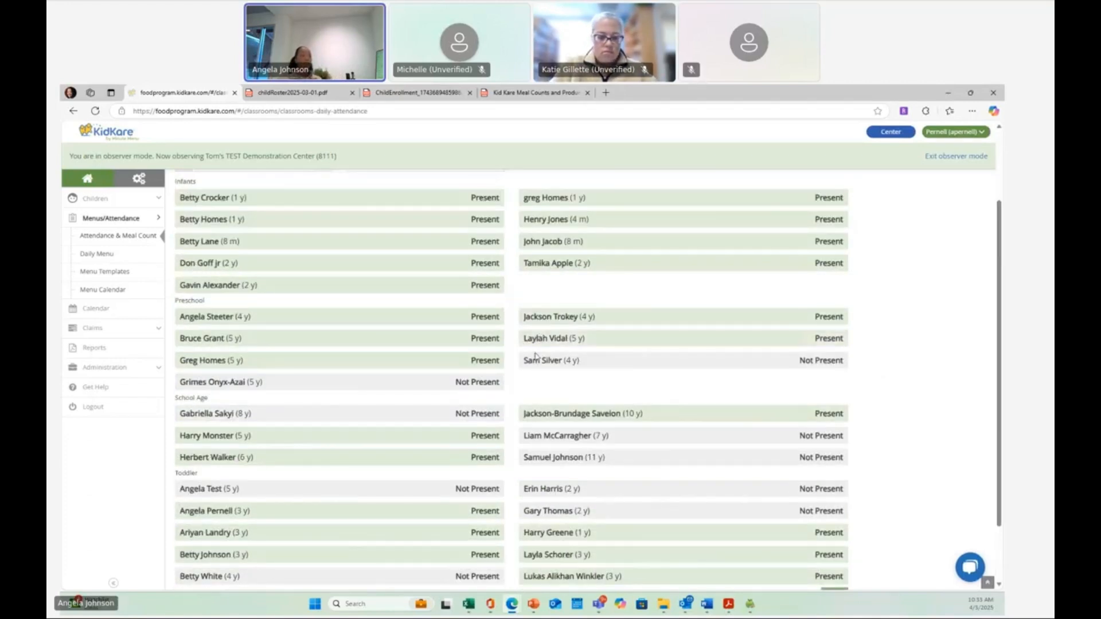
{"action": "left_click", "coordinate": [533, 364]}
- Mark the last two school-age children plus two more toddlers present in Daily Attendance and save
{"action": "scroll", "coordinate": [550, 370], "scroll_direction": "down", "scroll_amount": 2}
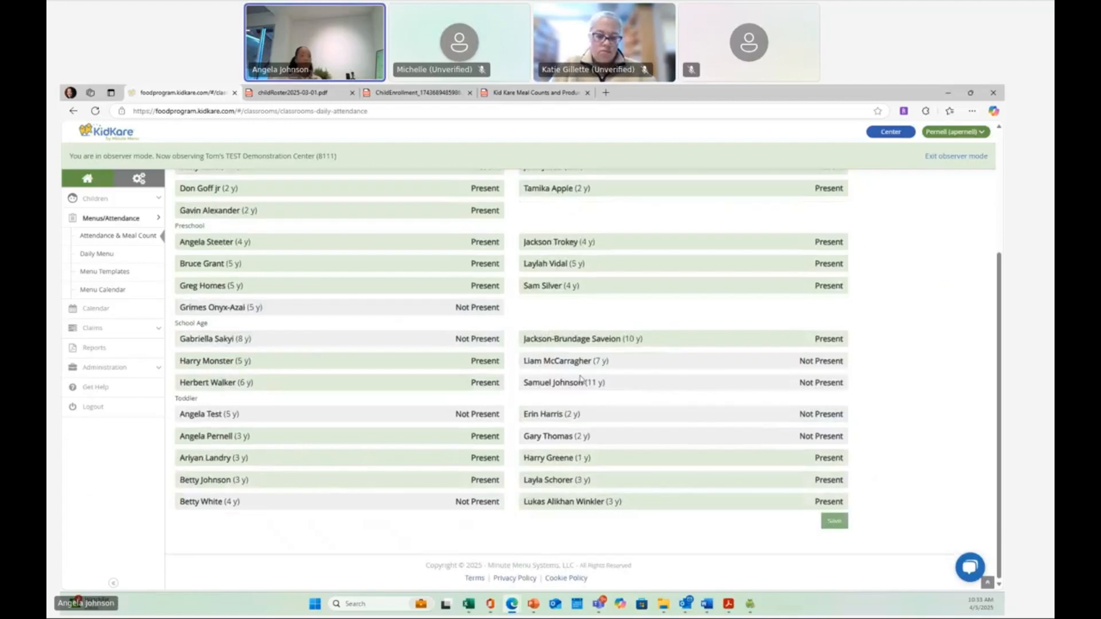
{"action": "left_click", "coordinate": [581, 364]}
{"action": "left_click", "coordinate": [574, 383]}
{"action": "left_click", "coordinate": [568, 415]}
{"action": "left_click", "coordinate": [469, 505]}
{"action": "left_click", "coordinate": [834, 522]}
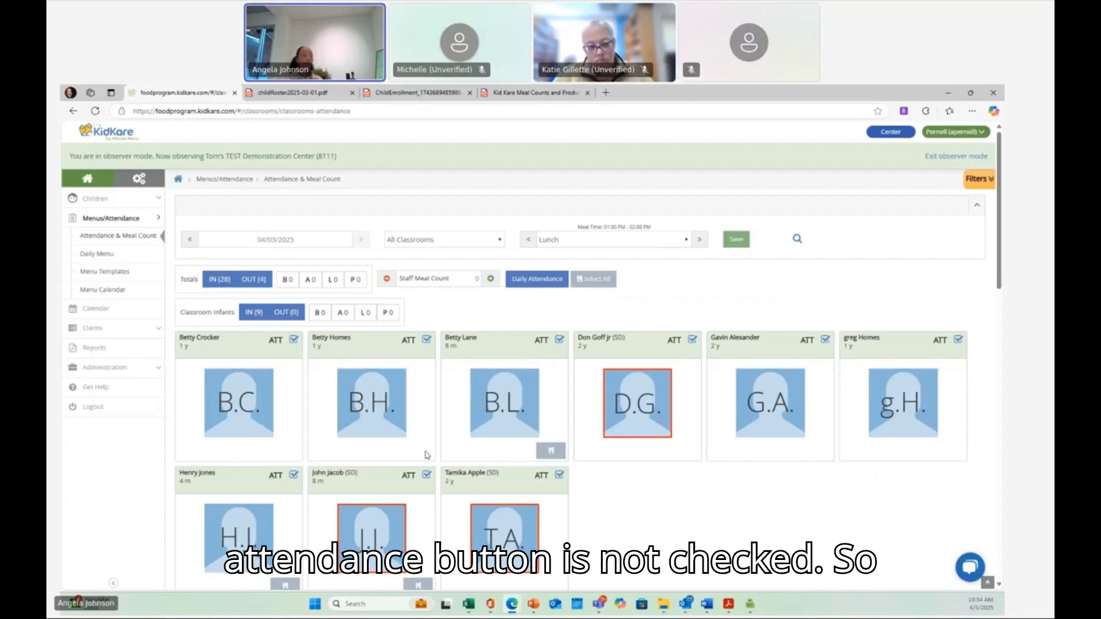
- Review the Lunch and Breakfast attendance grids across all classrooms
{"action": "scroll", "coordinate": [544, 477], "scroll_direction": "down", "scroll_amount": 1}
{"action": "scroll", "coordinate": [545, 477], "scroll_direction": "down", "scroll_amount": 6}
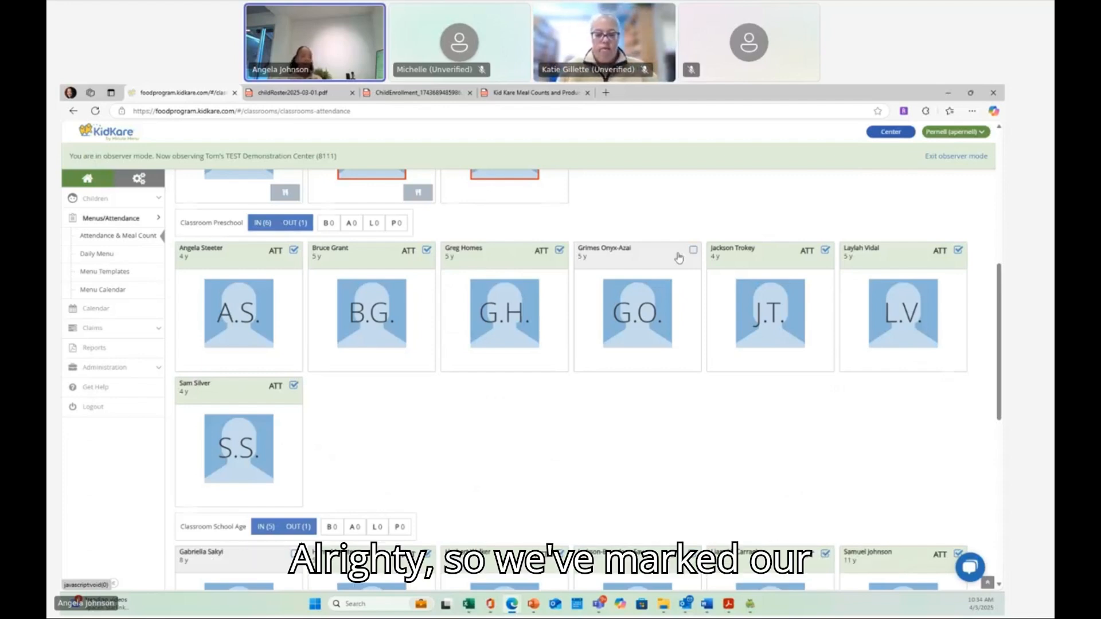
{"action": "scroll", "coordinate": [678, 260], "scroll_direction": "up", "scroll_amount": 5}
{"action": "scroll", "coordinate": [678, 259], "scroll_direction": "up", "scroll_amount": 2}
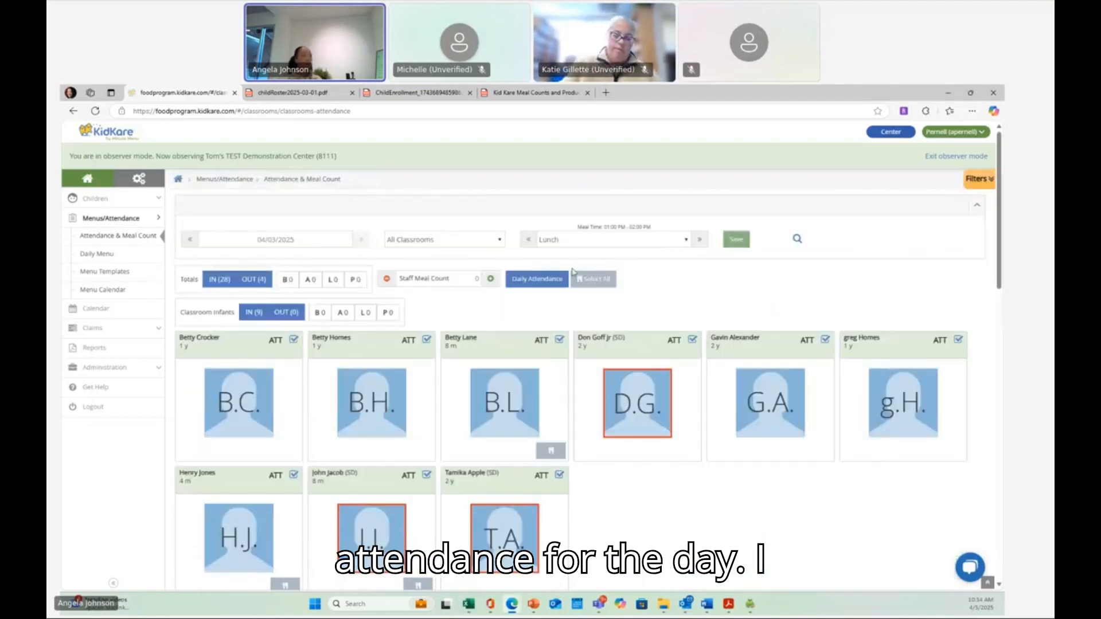
{"action": "left_click", "coordinate": [529, 241]}
{"action": "left_click", "coordinate": [529, 241]}
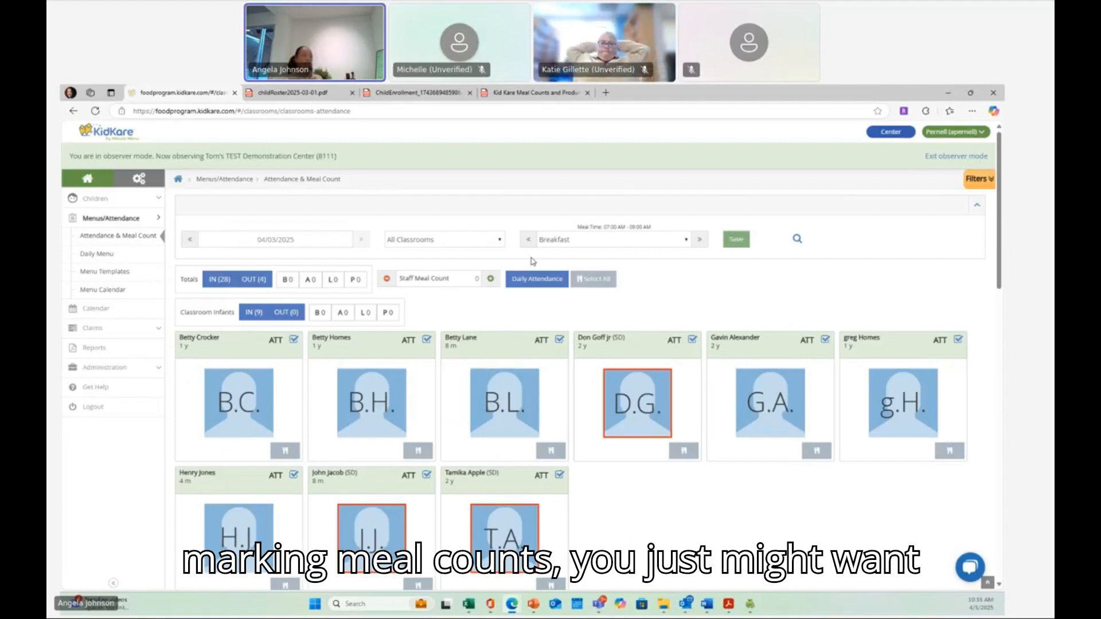
{"action": "scroll", "coordinate": [499, 353], "scroll_direction": "down", "scroll_amount": 5}
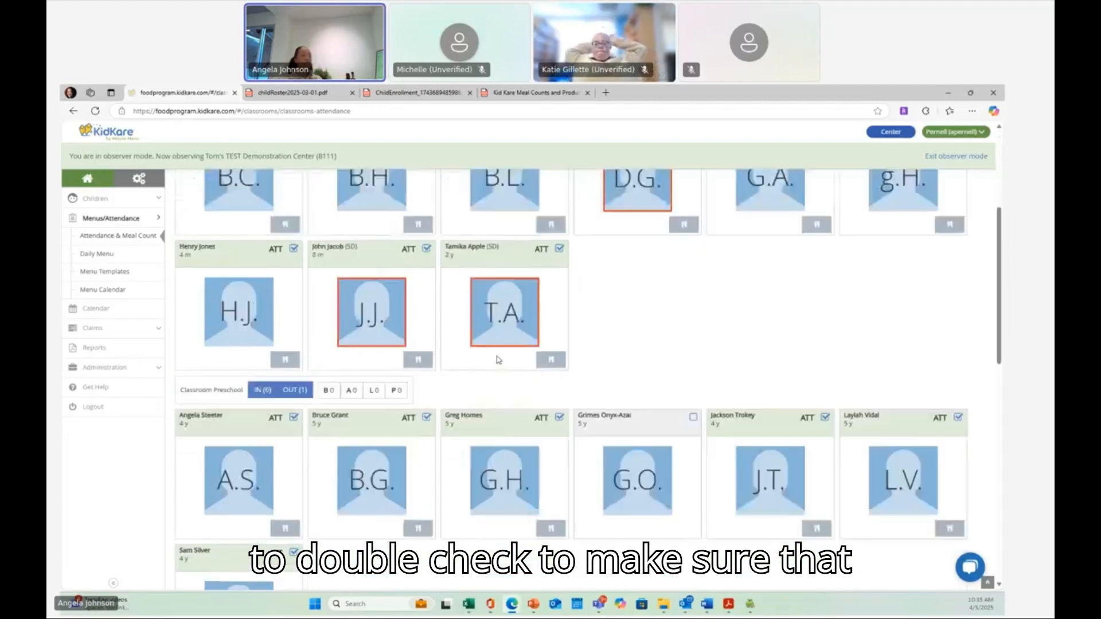
{"action": "scroll", "coordinate": [497, 360], "scroll_direction": "down", "scroll_amount": 10}
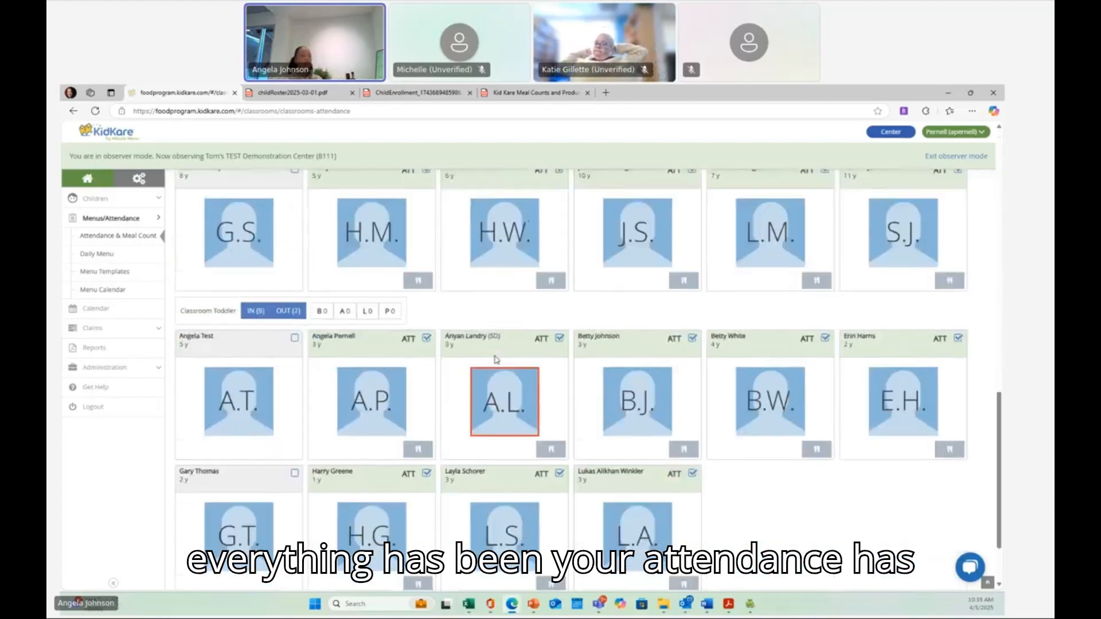
{"action": "scroll", "coordinate": [497, 360], "scroll_direction": "up", "scroll_amount": 15}
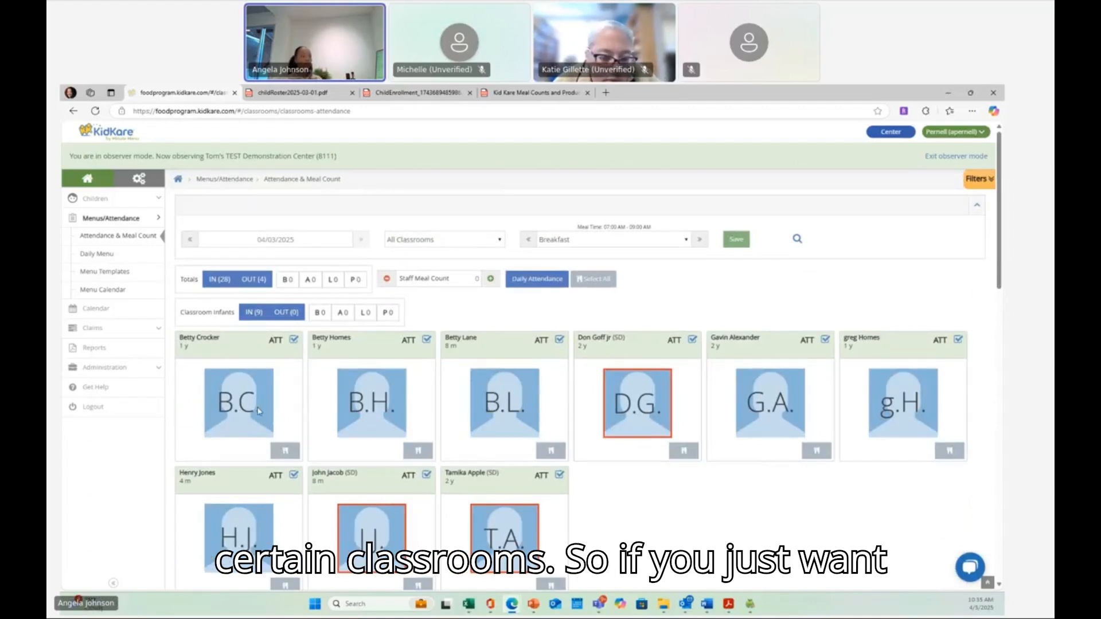
- Filter the attendance view to the Infants classroom
{"action": "left_click", "coordinate": [487, 239]}
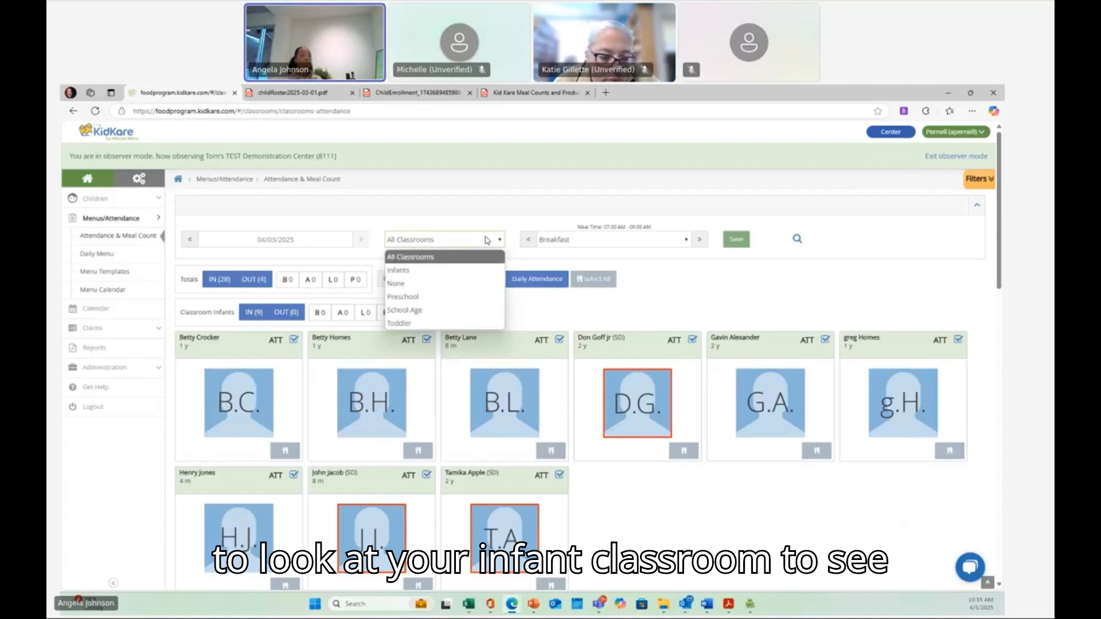
{"action": "left_click", "coordinate": [459, 270]}
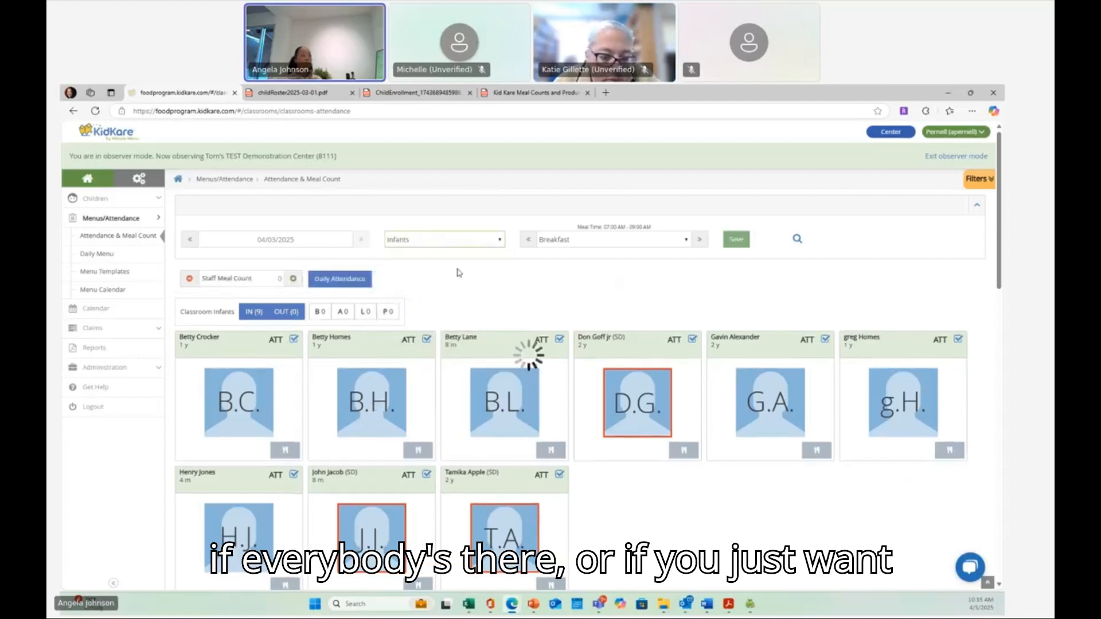
{"action": "scroll", "coordinate": [446, 369], "scroll_direction": "down", "scroll_amount": 2}
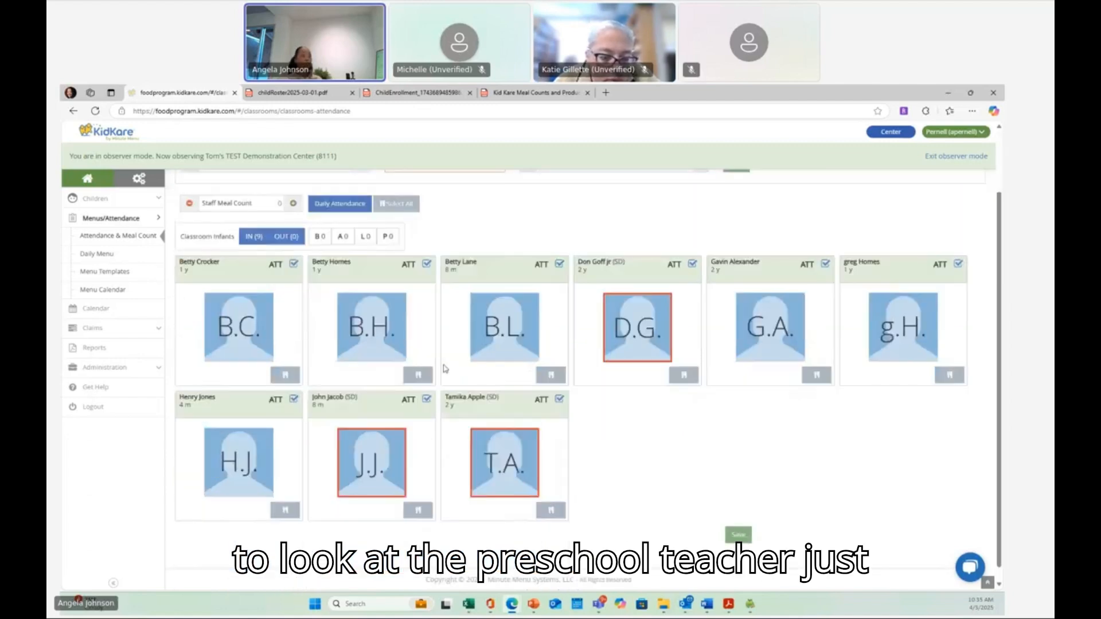
- Switch the classroom filter to Preschool, then back to All Classrooms
{"action": "scroll", "coordinate": [446, 369], "scroll_direction": "up", "scroll_amount": 2}
{"action": "left_click", "coordinate": [475, 239]}
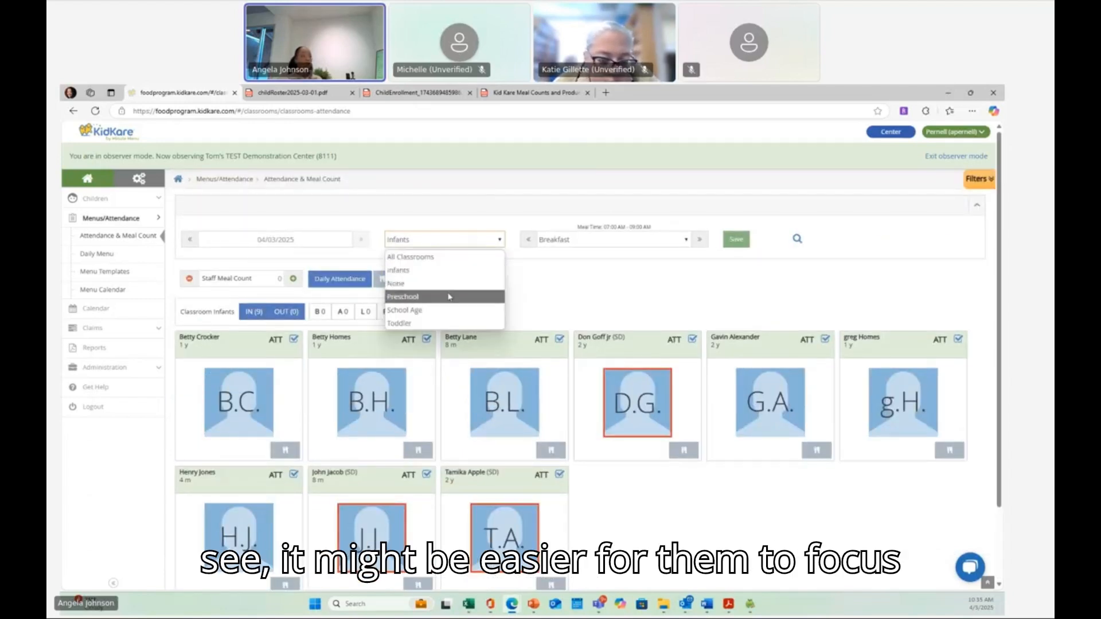
{"action": "left_click", "coordinate": [449, 296]}
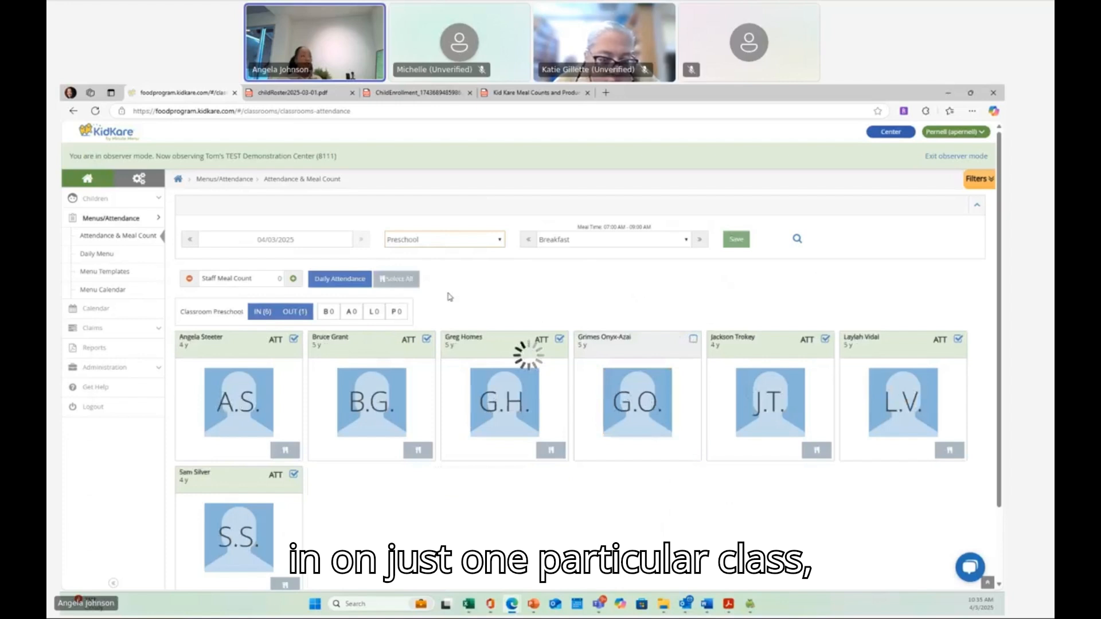
{"action": "scroll", "coordinate": [422, 381], "scroll_direction": "down", "scroll_amount": 2}
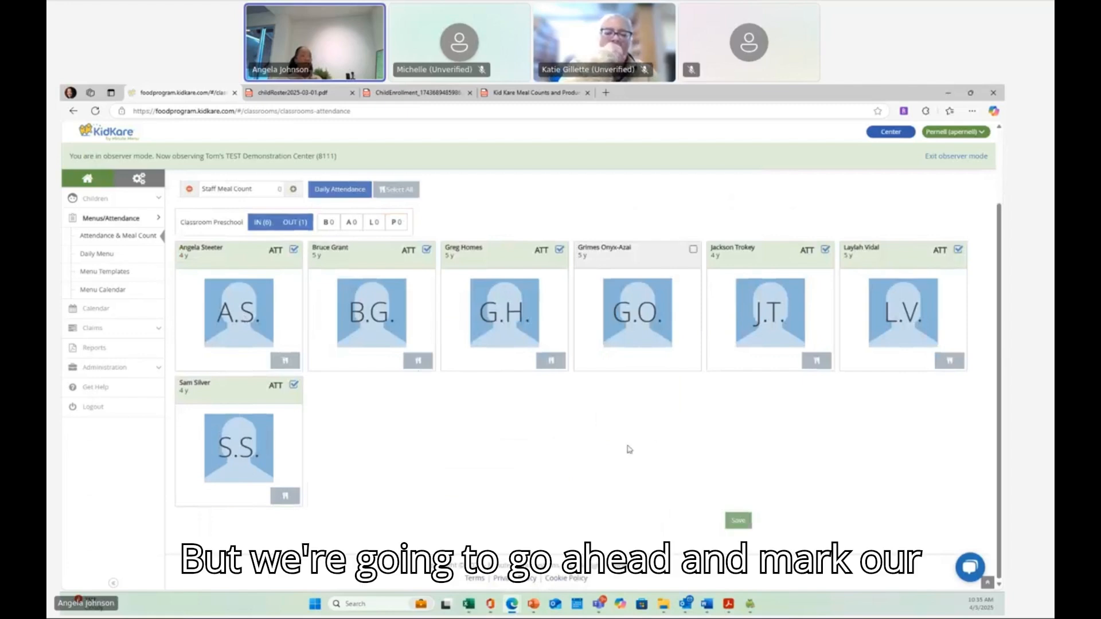
{"action": "scroll", "coordinate": [659, 332], "scroll_direction": "up", "scroll_amount": 2}
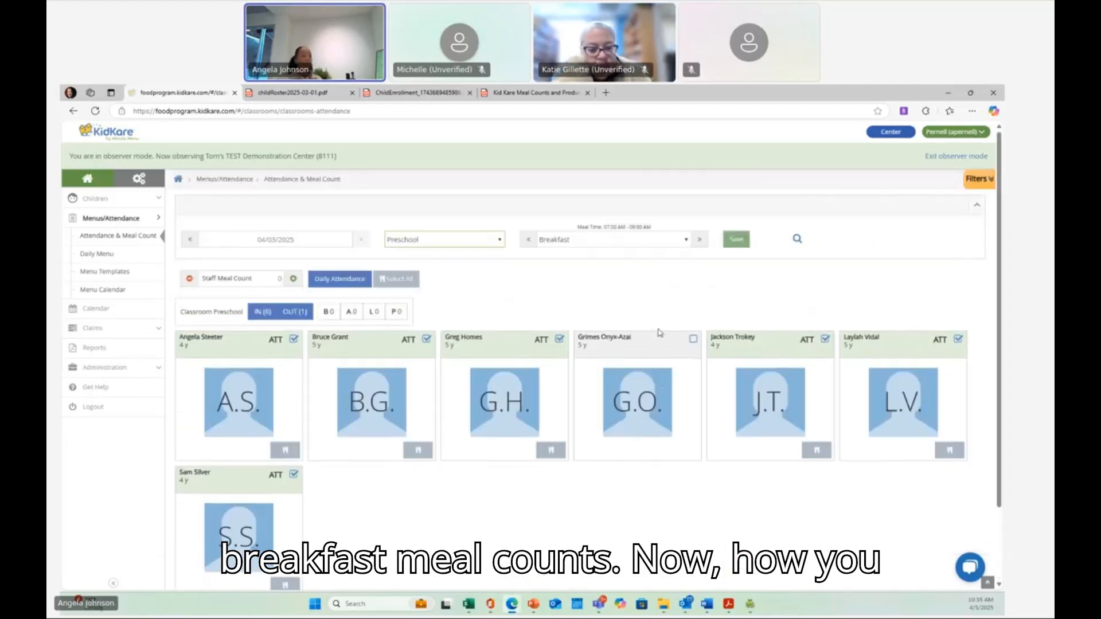
{"action": "left_click", "coordinate": [490, 246]}
{"action": "left_click", "coordinate": [470, 257]}
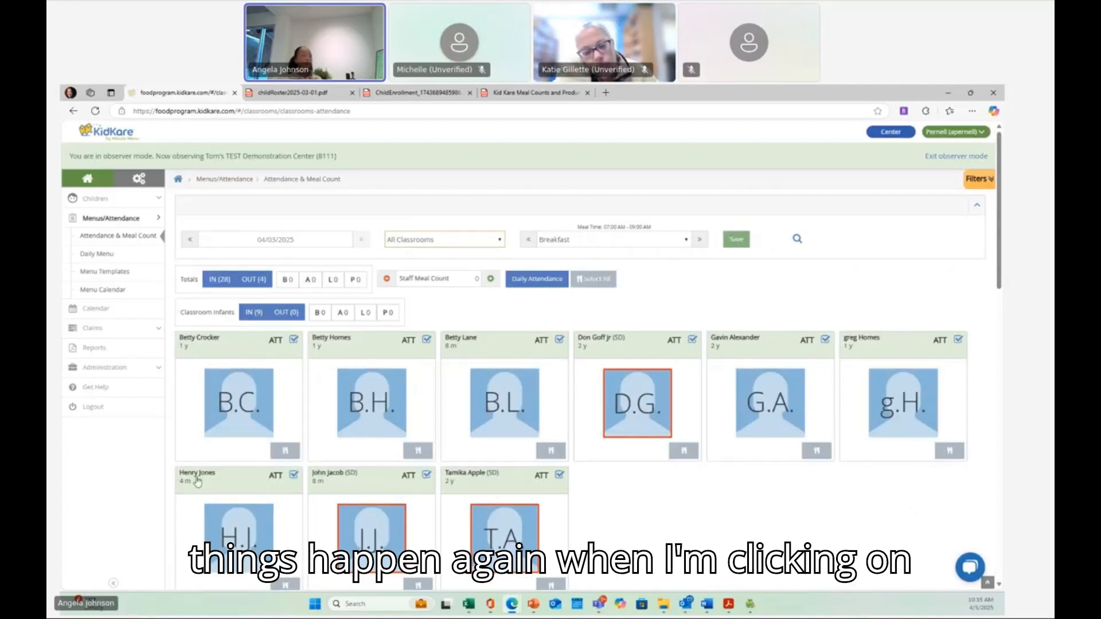
- Mark breakfast served for the six infants in the first row of the Infants classroom
{"action": "left_click", "coordinate": [282, 454]}
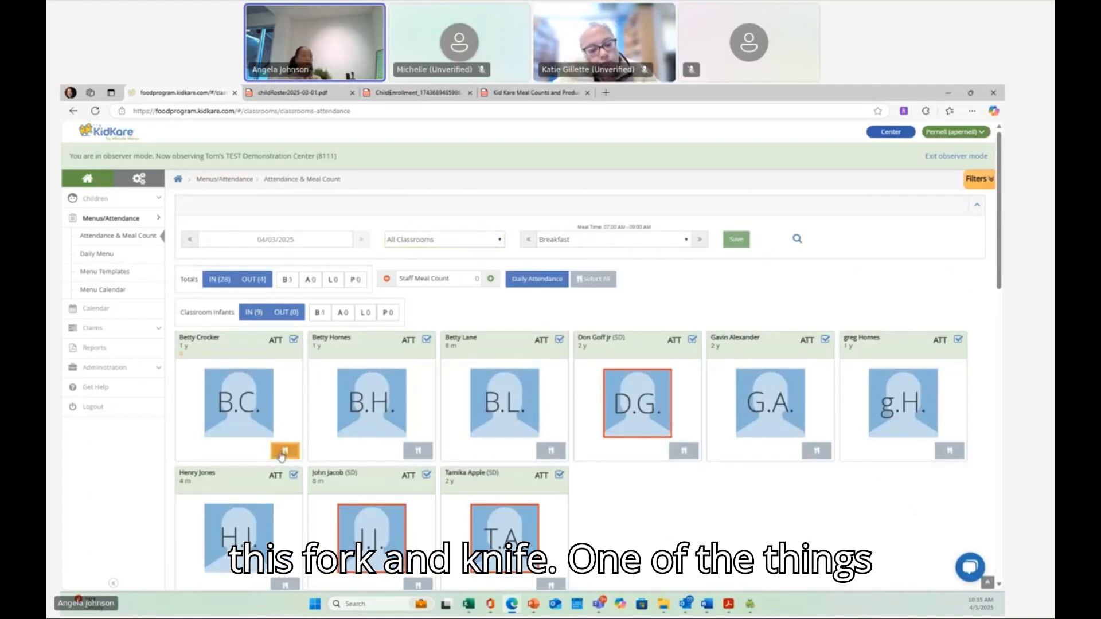
{"action": "left_click", "coordinate": [418, 451]}
{"action": "left_click", "coordinate": [550, 452]}
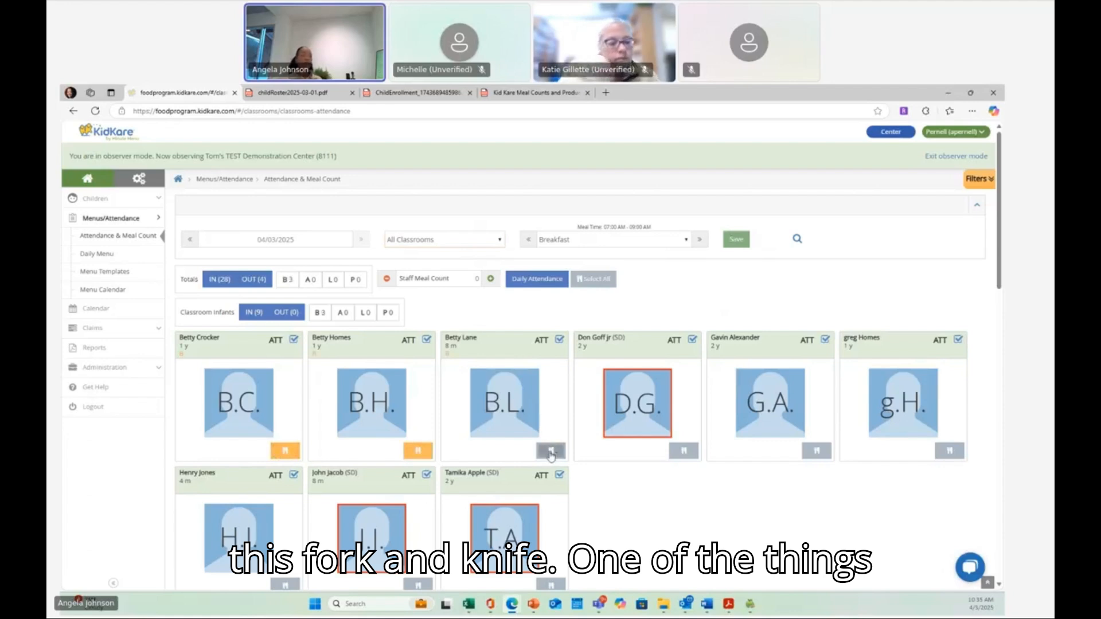
{"action": "left_click", "coordinate": [684, 452]}
{"action": "left_click", "coordinate": [816, 451]}
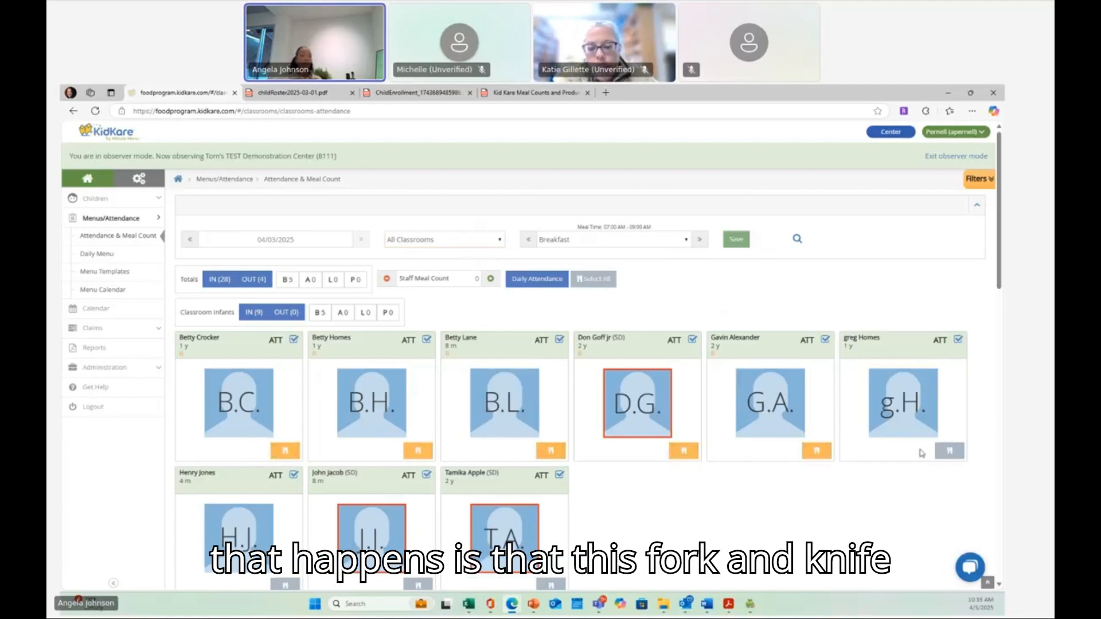
{"action": "left_click", "coordinate": [951, 453]}
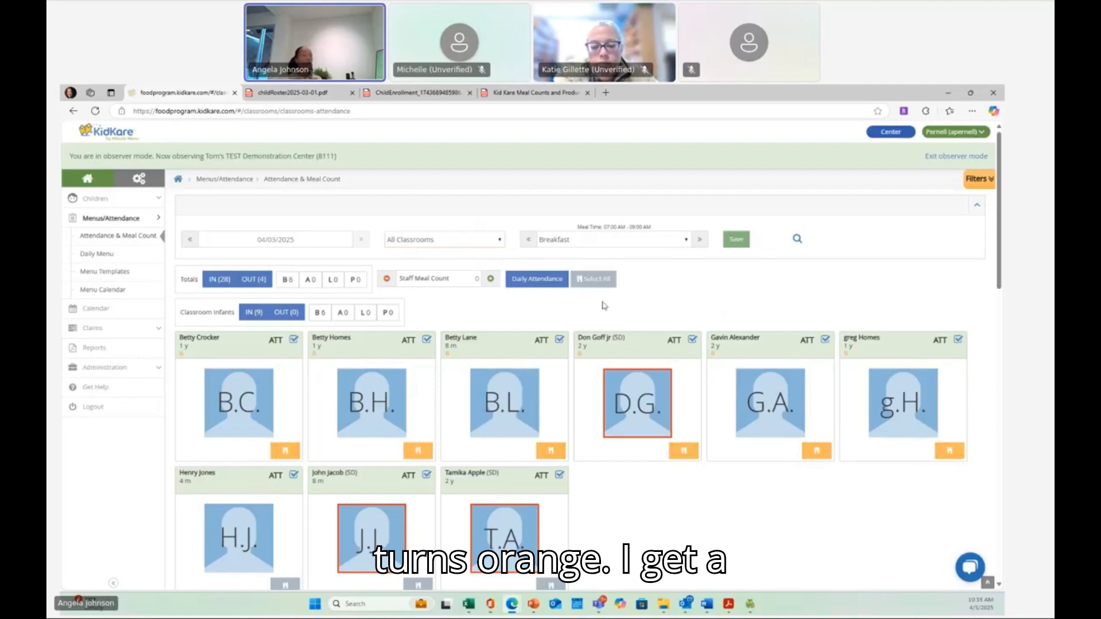
{"action": "left_click", "coordinate": [737, 239]}
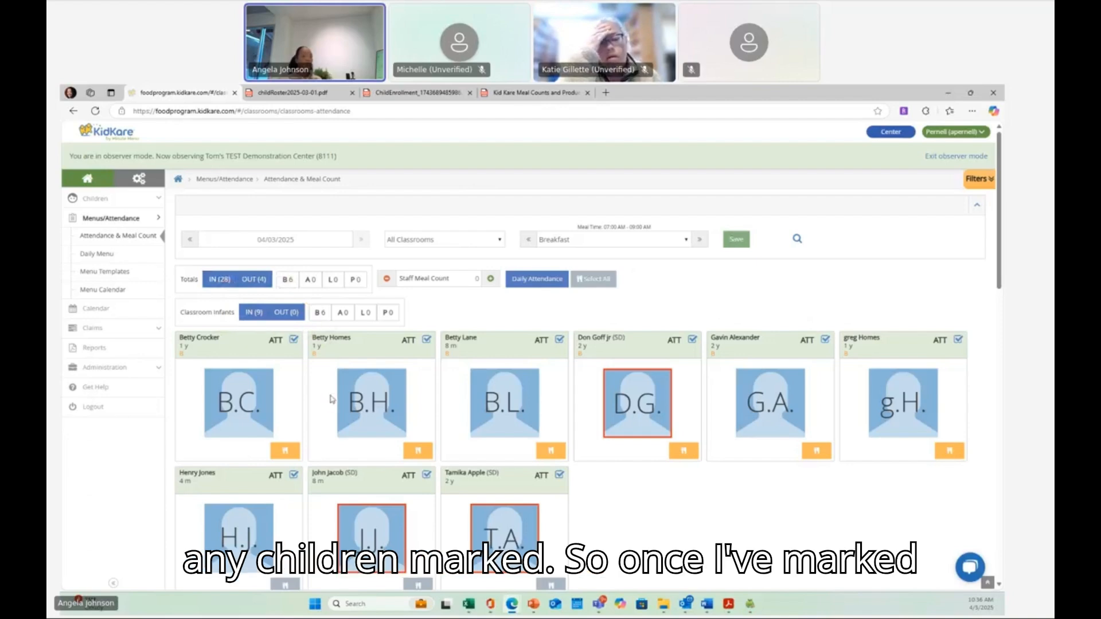
{"action": "scroll", "coordinate": [330, 395], "scroll_direction": "down", "scroll_amount": 5}
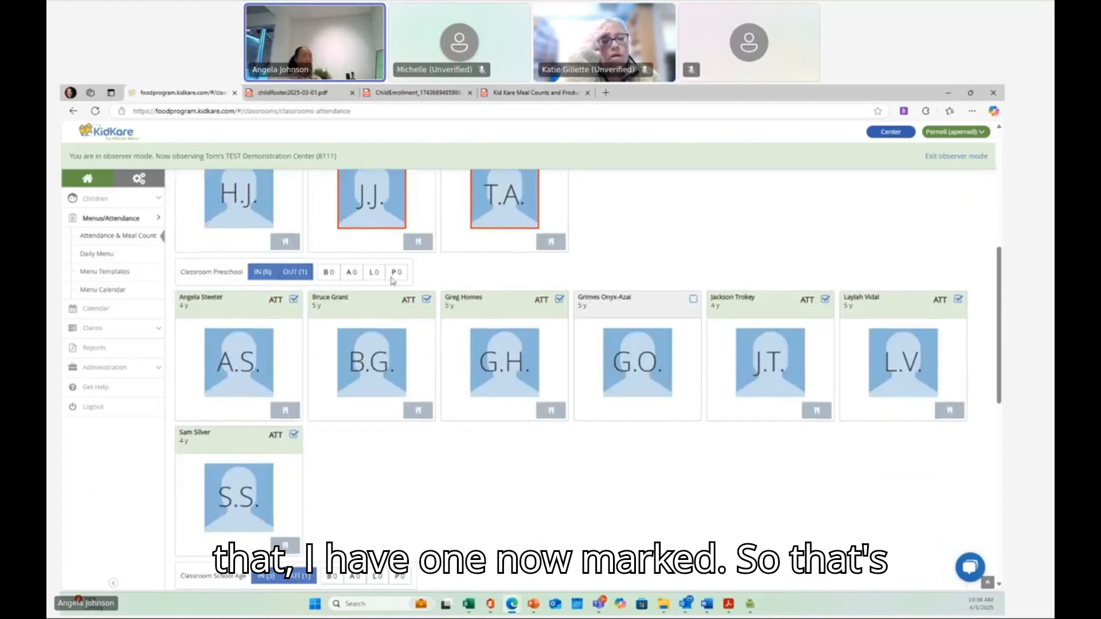
{"action": "left_click", "coordinate": [418, 410]}
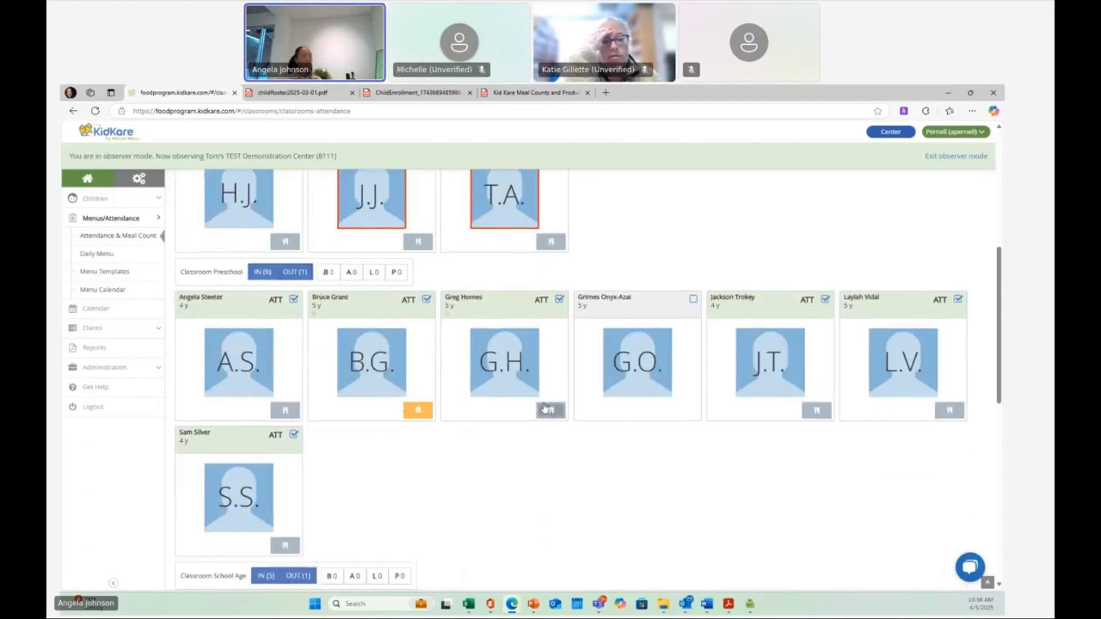
{"action": "left_click", "coordinate": [550, 410]}
{"action": "left_click", "coordinate": [285, 410]}
{"action": "left_click", "coordinate": [285, 545]}
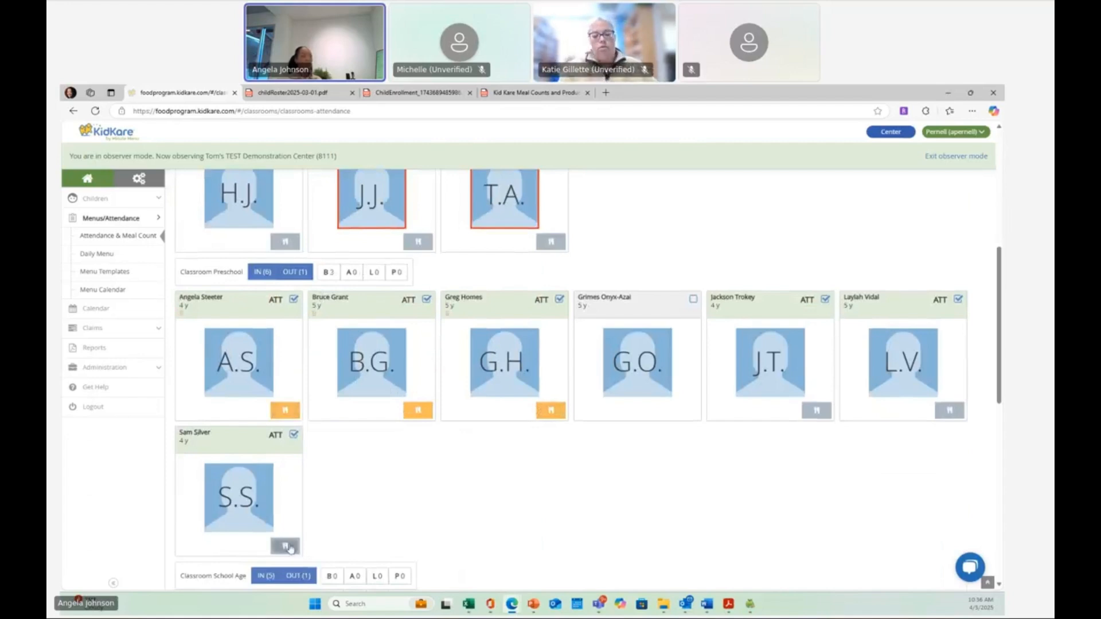
{"action": "left_click", "coordinate": [817, 410]}
{"action": "scroll", "coordinate": [819, 423], "scroll_direction": "down", "scroll_amount": 3}
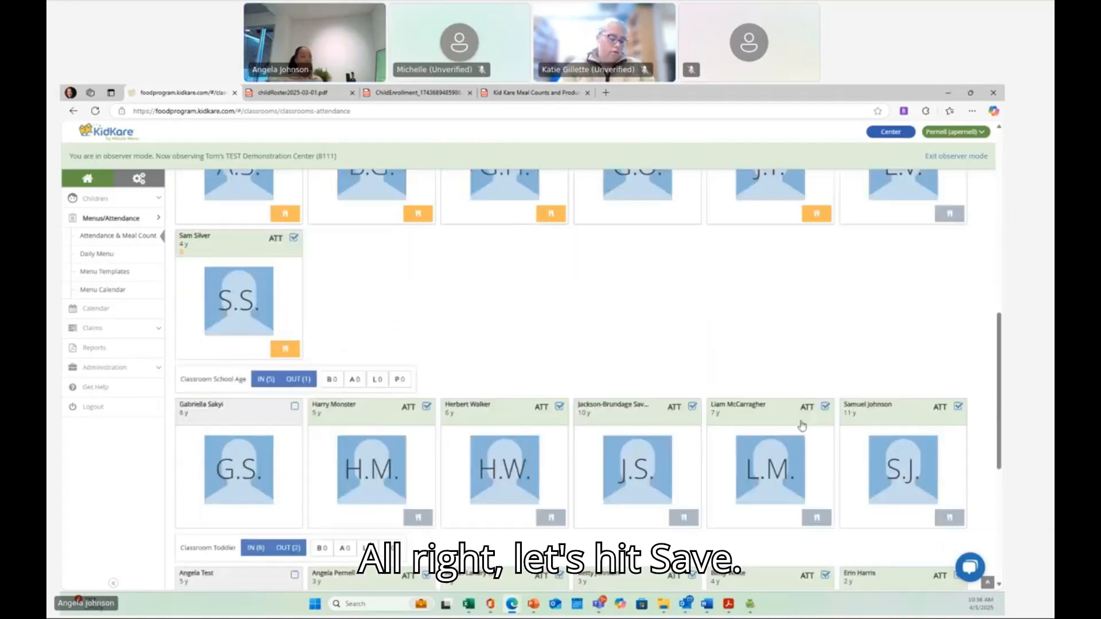
{"action": "left_click", "coordinate": [416, 518]}
{"action": "left_click", "coordinate": [551, 517]}
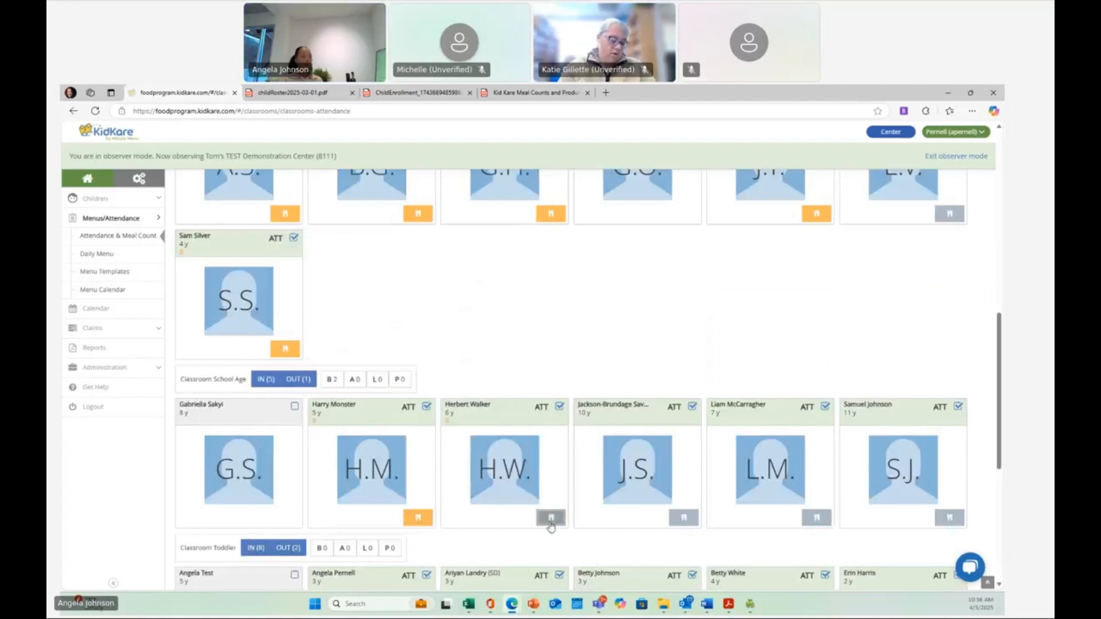
{"action": "scroll", "coordinate": [686, 520], "scroll_direction": "up", "scroll_amount": 10}
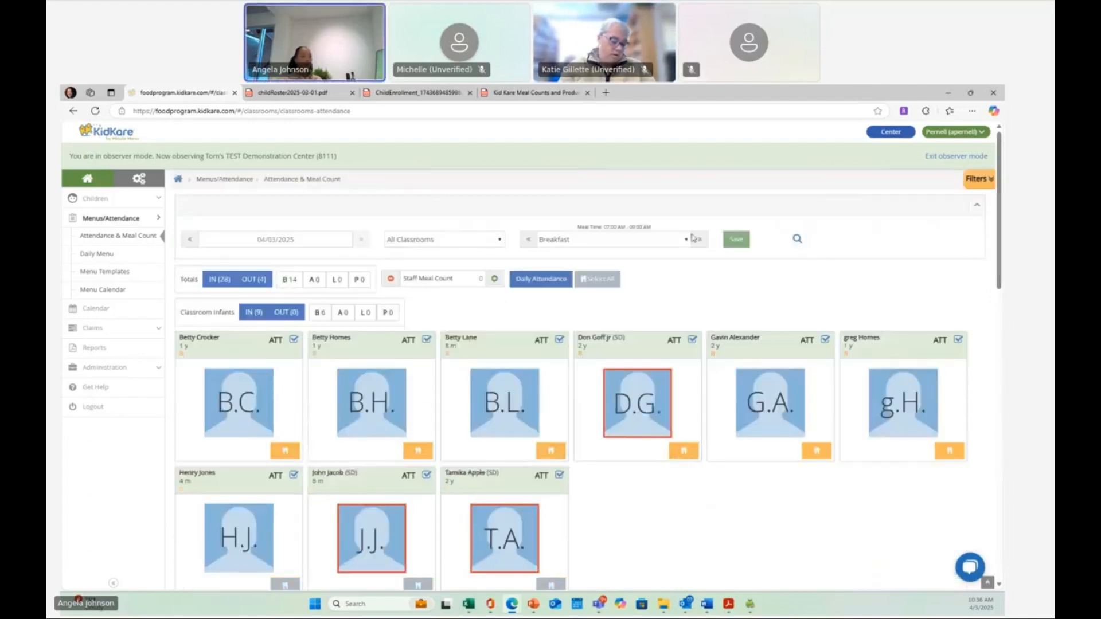
{"action": "left_click", "coordinate": [738, 241]}
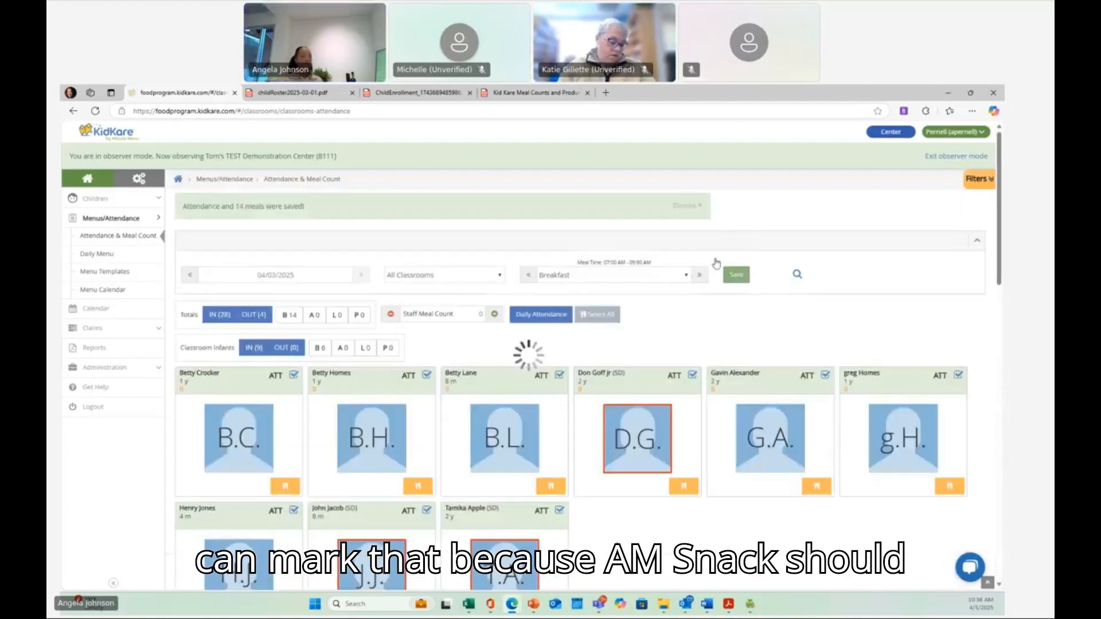
- Switch the meal selection to AM Snack
{"action": "left_click", "coordinate": [683, 281]}
{"action": "left_click", "coordinate": [654, 306]}
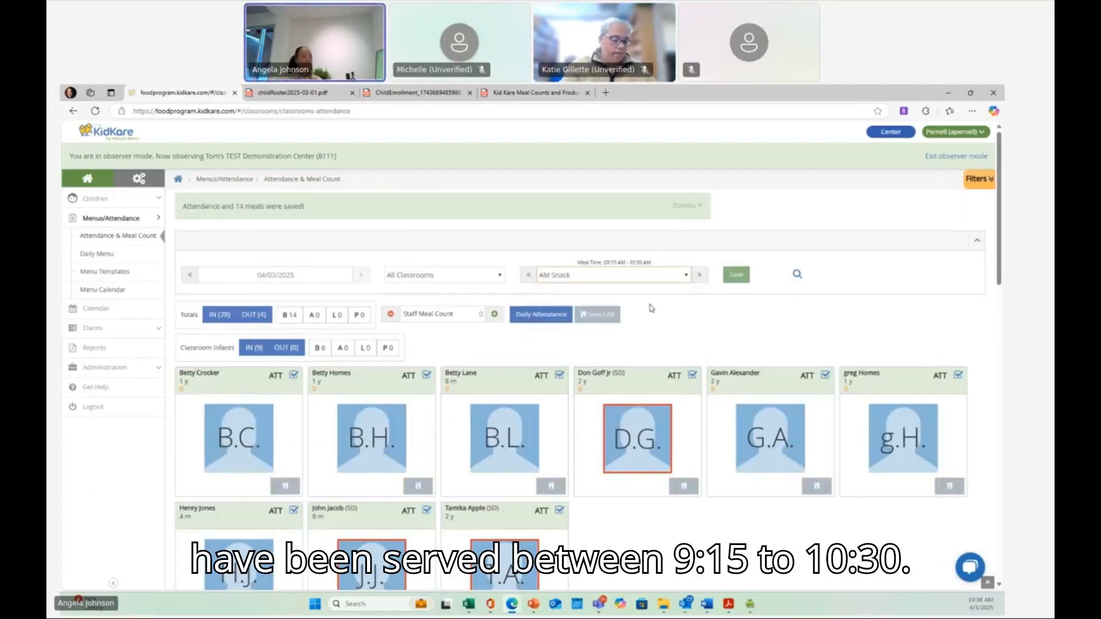
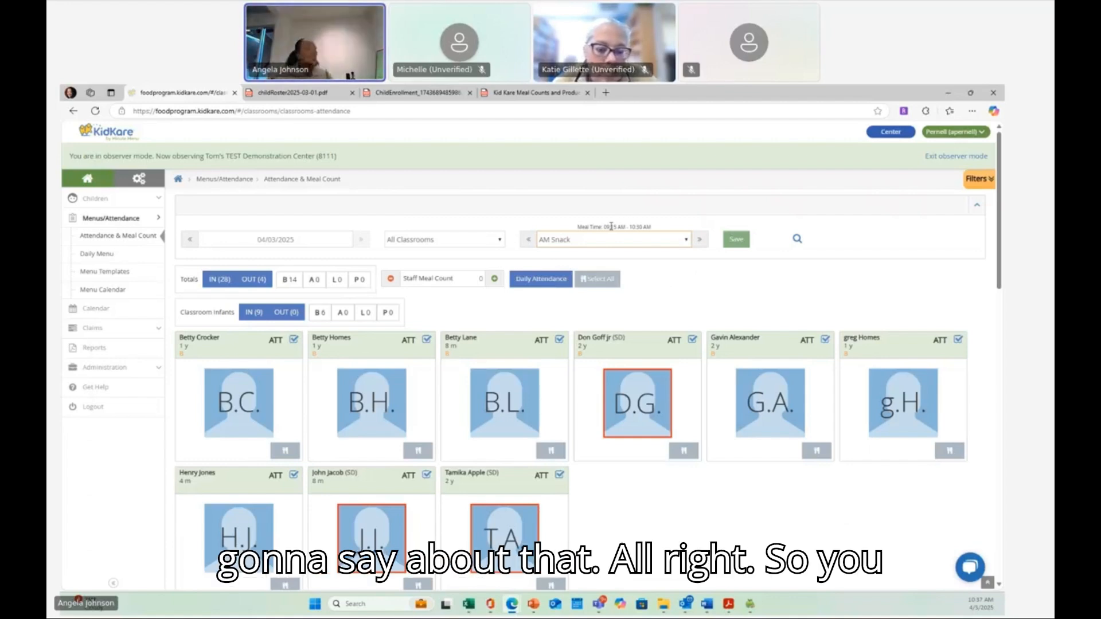
- Mark AM Snack served for the six infants in the first row of the Infants classroom
{"action": "left_click", "coordinate": [285, 451]}
{"action": "left_click", "coordinate": [424, 453]}
{"action": "left_click", "coordinate": [550, 452]}
{"action": "left_click", "coordinate": [684, 452]}
{"action": "left_click", "coordinate": [816, 452]}
{"action": "left_click", "coordinate": [950, 450]}
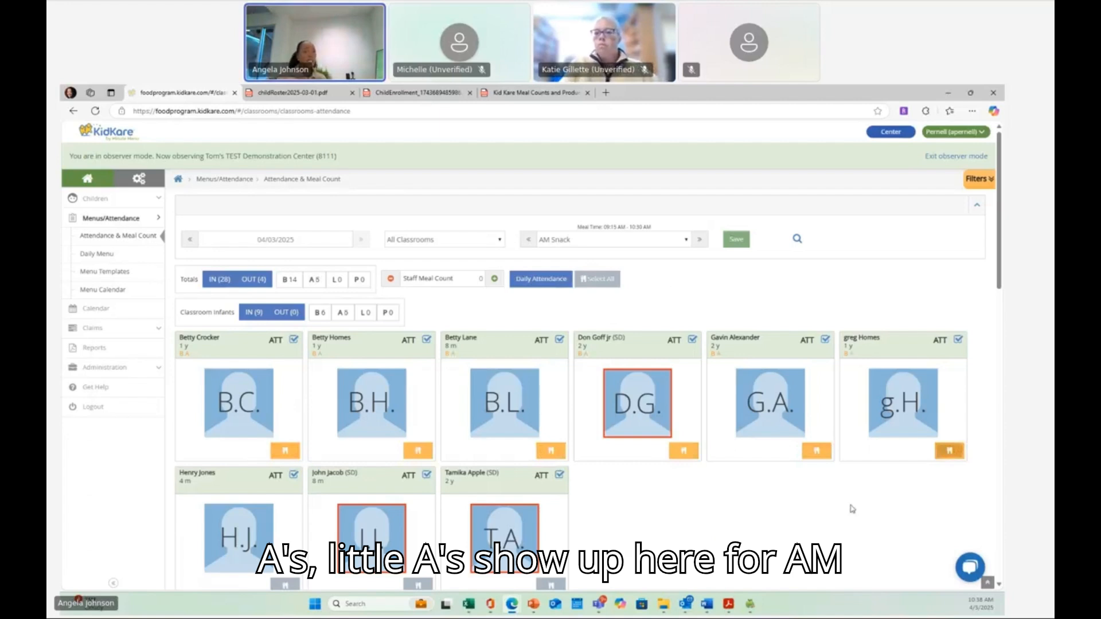
{"action": "scroll", "coordinate": [582, 504], "scroll_direction": "down", "scroll_amount": 2}
{"action": "left_click", "coordinate": [550, 488]}
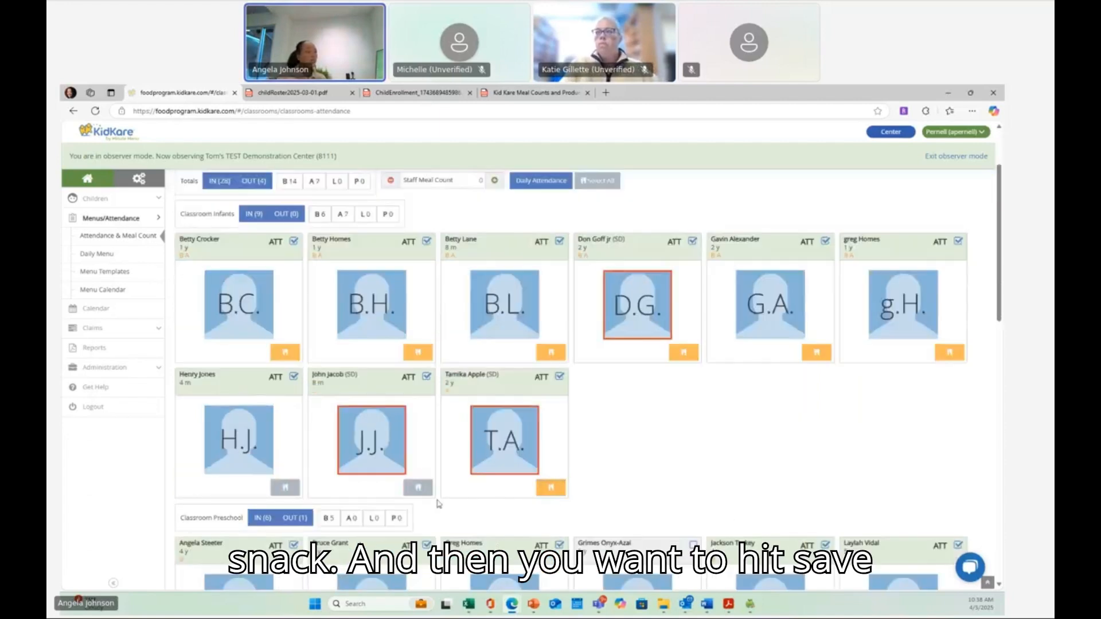
{"action": "left_click", "coordinate": [418, 487]}
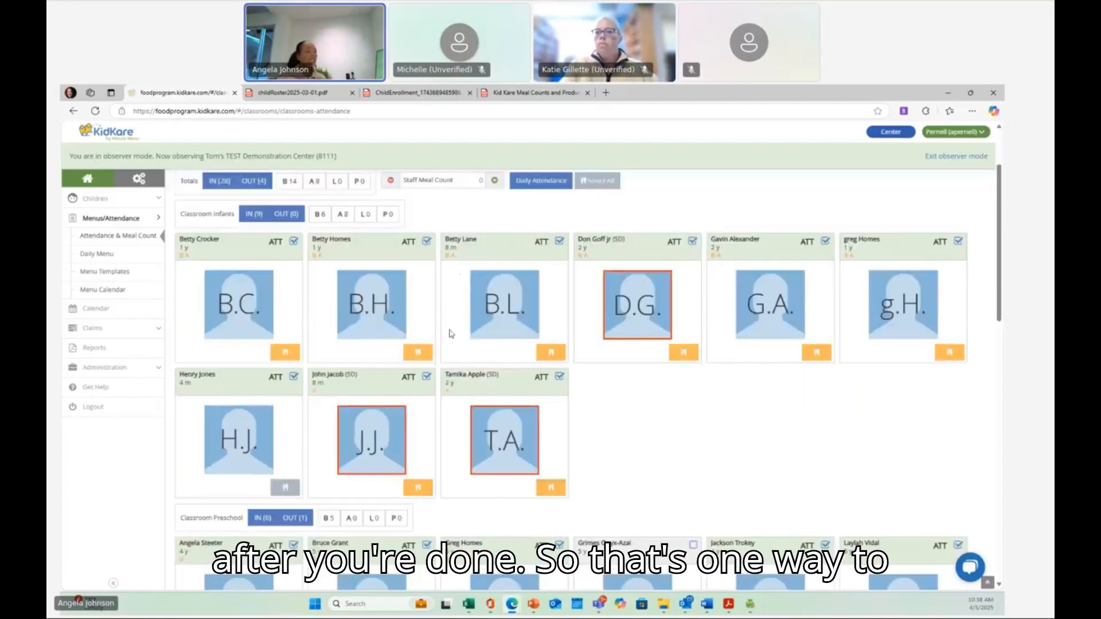
{"action": "left_click", "coordinate": [285, 488]}
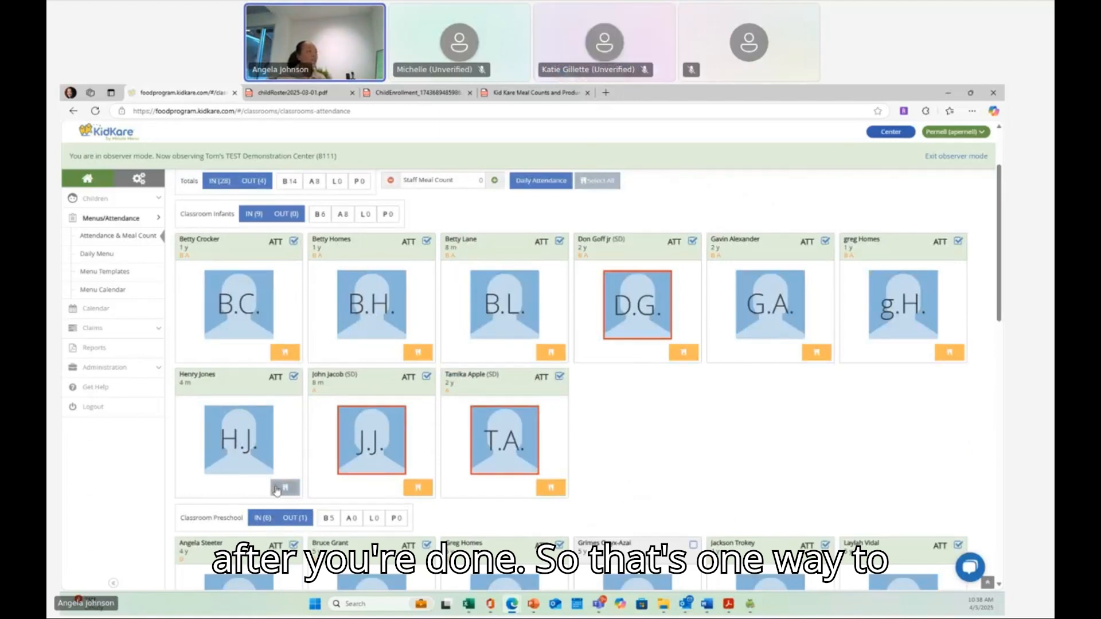
{"action": "scroll", "coordinate": [516, 344], "scroll_direction": "up", "scroll_amount": 2}
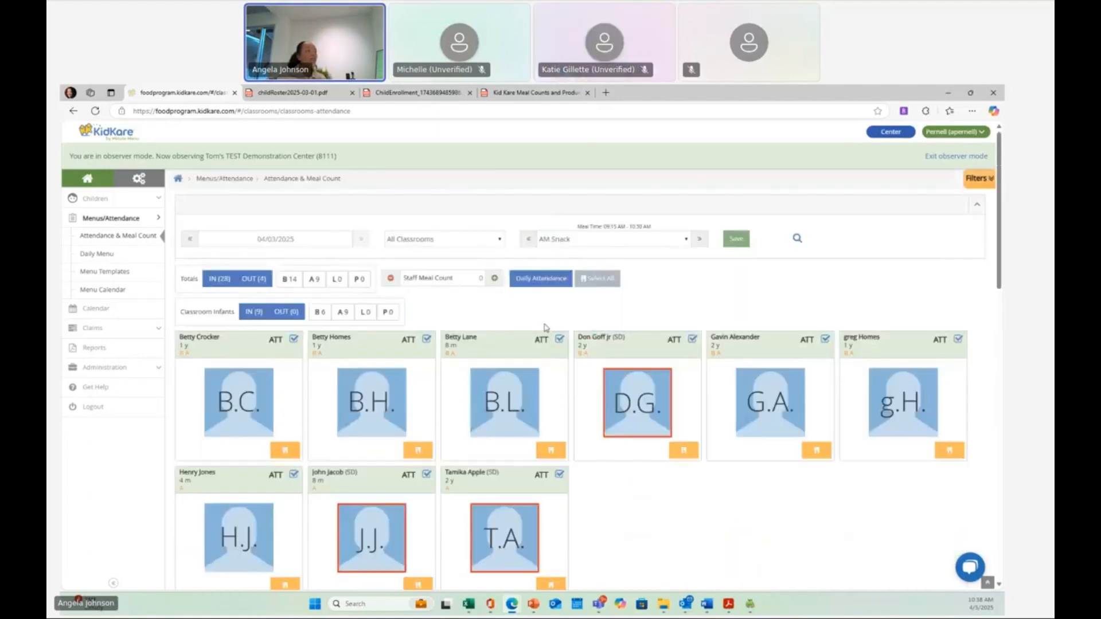
{"action": "left_click", "coordinate": [728, 247]}
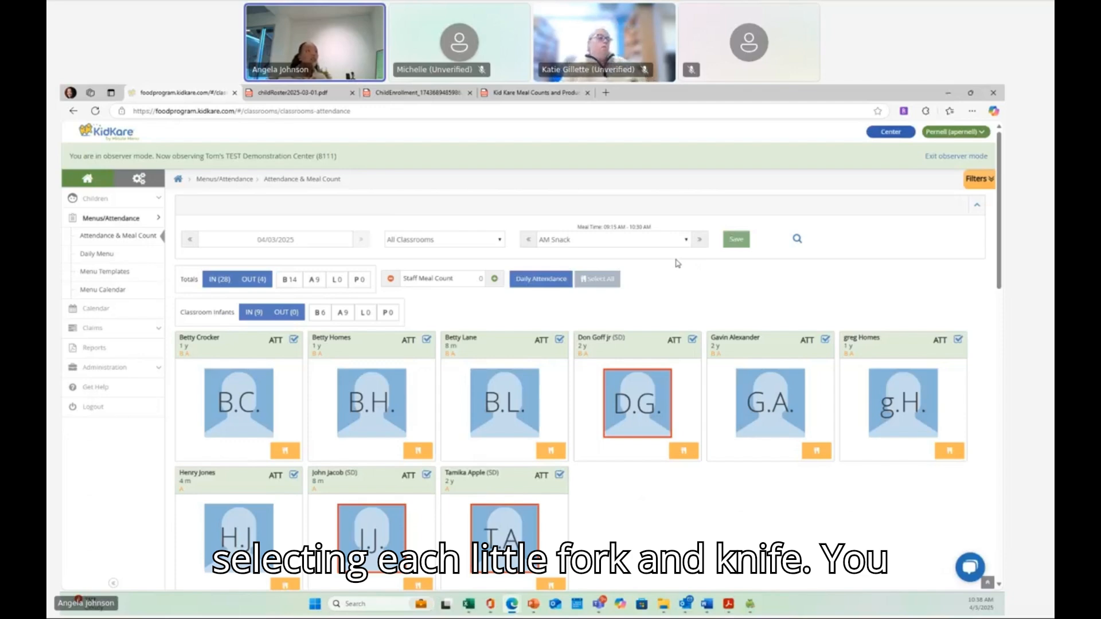
{"action": "scroll", "coordinate": [639, 315], "scroll_direction": "down", "scroll_amount": 5}
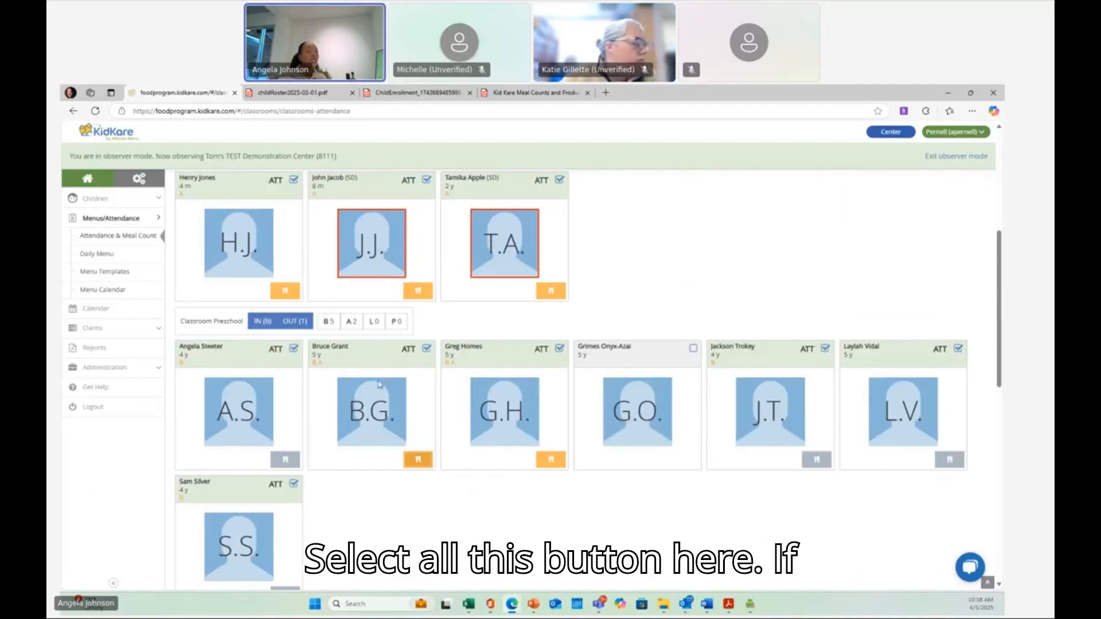
{"action": "scroll", "coordinate": [808, 267], "scroll_direction": "up", "scroll_amount": 5}
{"action": "left_click", "coordinate": [741, 242]}
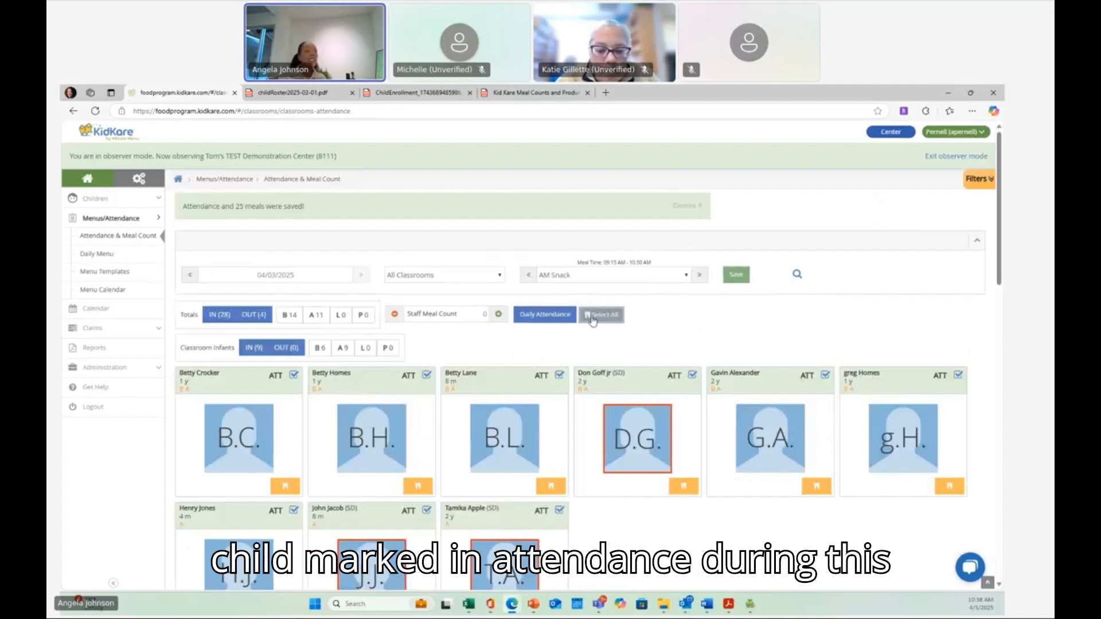
- Select all attending children for AM Snack and save the meal counts
{"action": "left_click", "coordinate": [593, 316]}
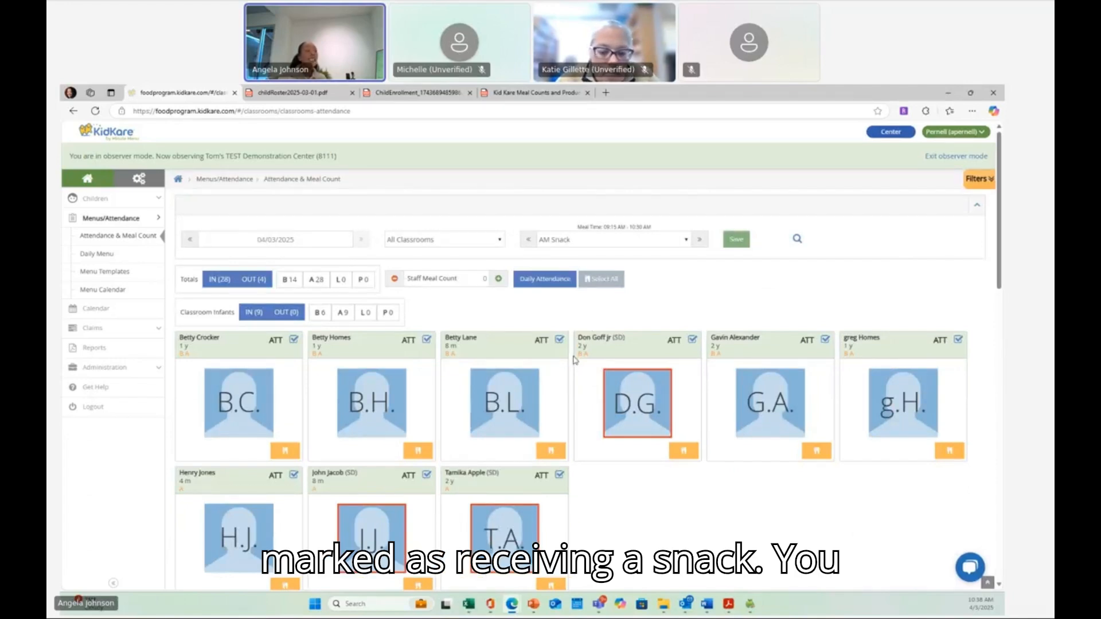
{"action": "scroll", "coordinate": [542, 193], "scroll_direction": "down", "scroll_amount": 1}
{"action": "scroll", "coordinate": [557, 193], "scroll_direction": "down", "scroll_amount": 5}
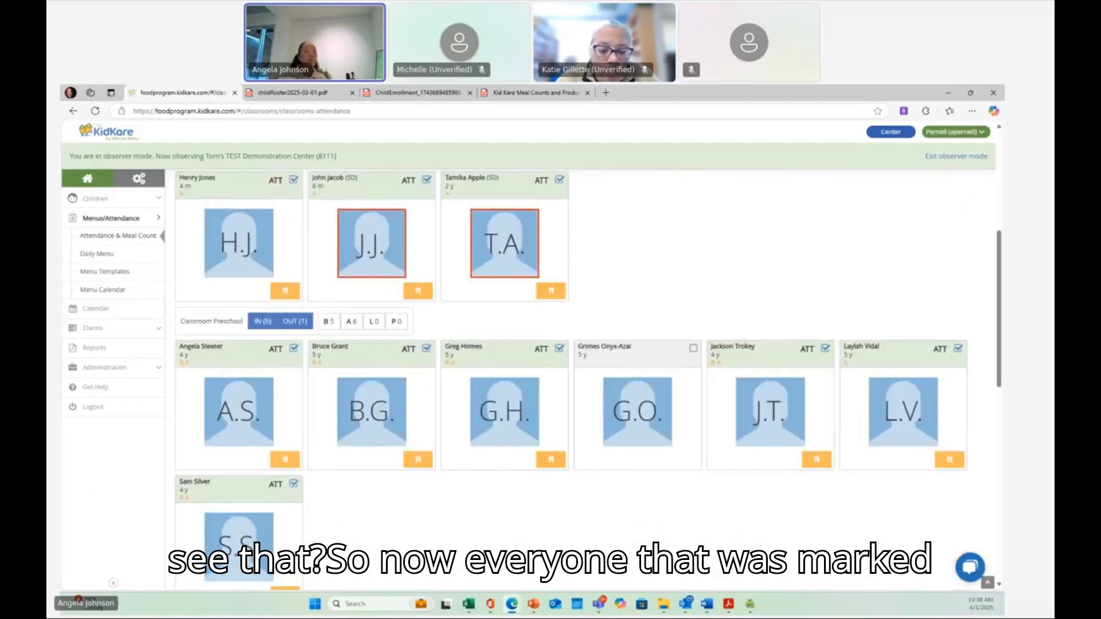
{"action": "scroll", "coordinate": [364, 501], "scroll_direction": "down", "scroll_amount": 8}
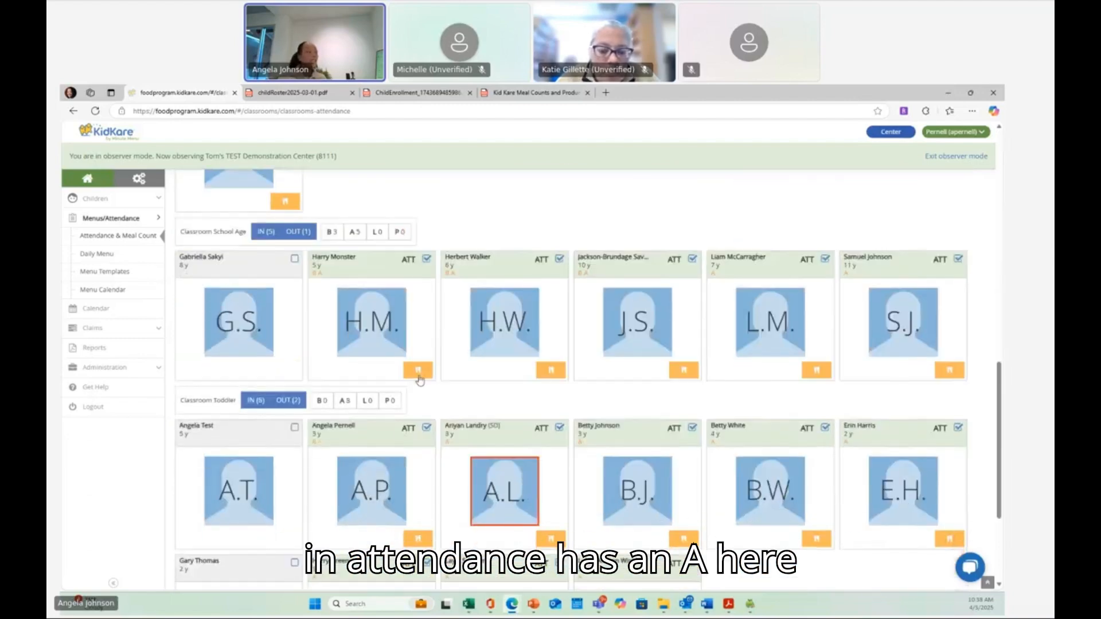
{"action": "scroll", "coordinate": [911, 456], "scroll_direction": "down", "scroll_amount": 3}
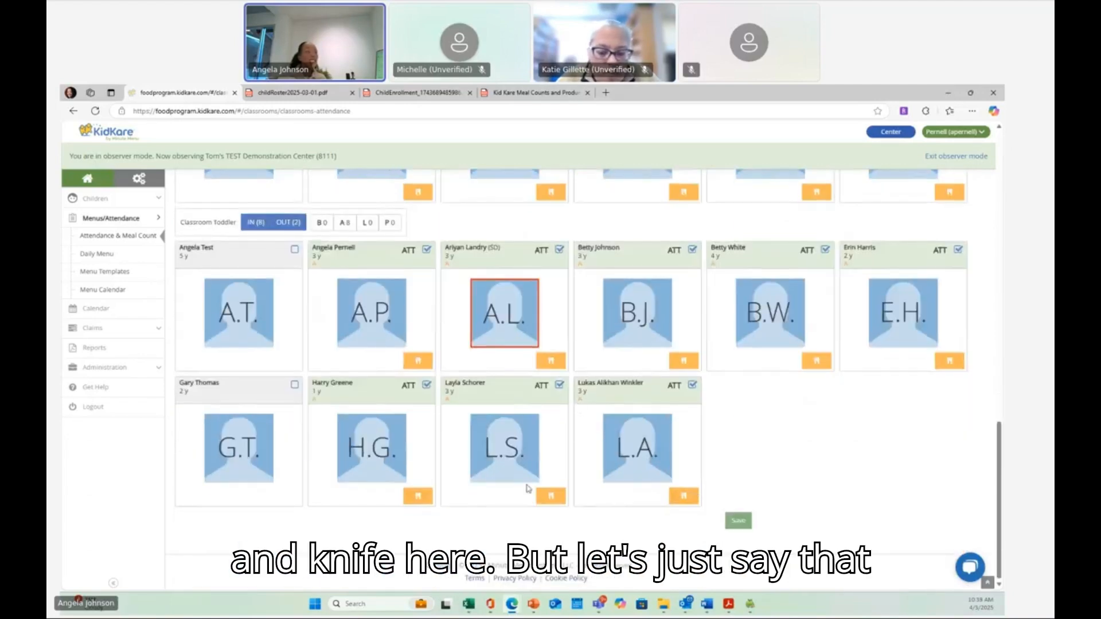
{"action": "scroll", "coordinate": [440, 484], "scroll_direction": "up", "scroll_amount": 10}
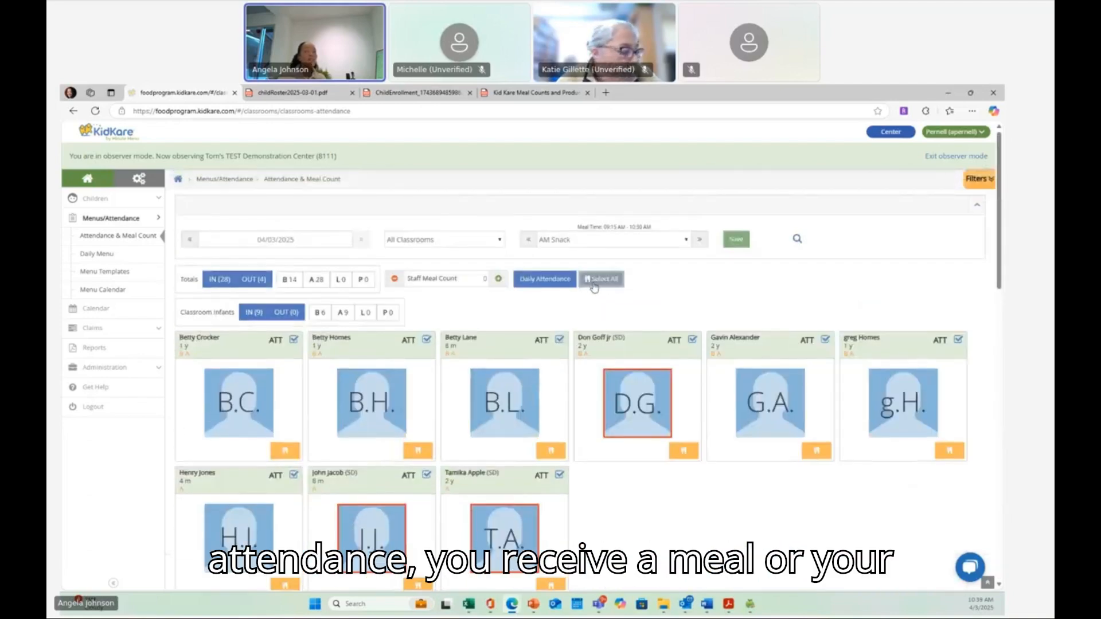
{"action": "left_click", "coordinate": [734, 240]}
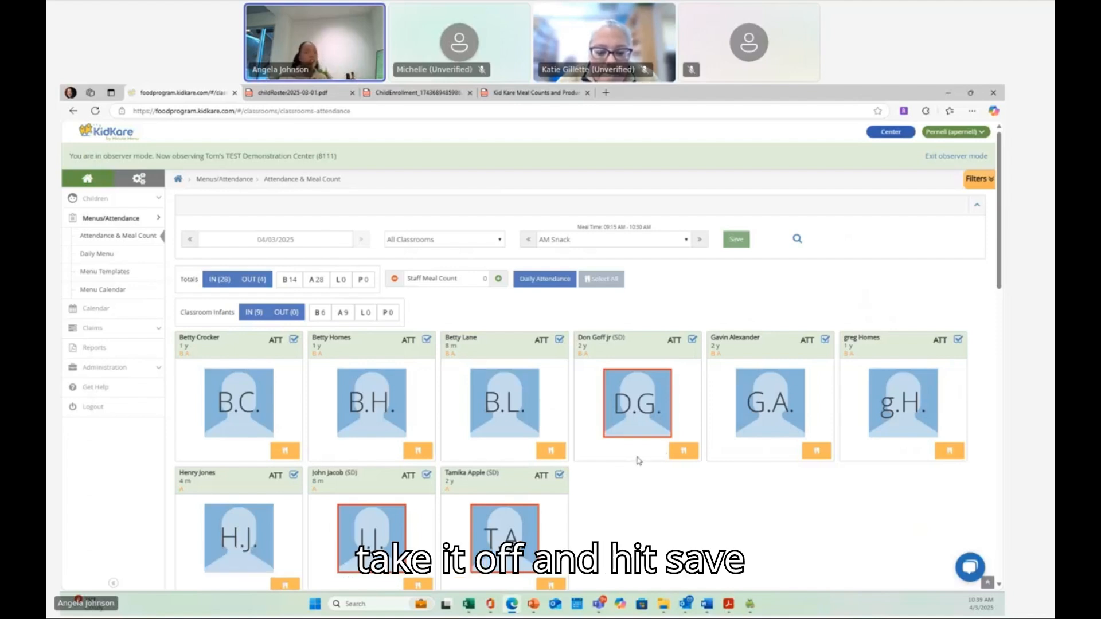
{"action": "left_click", "coordinate": [684, 452]}
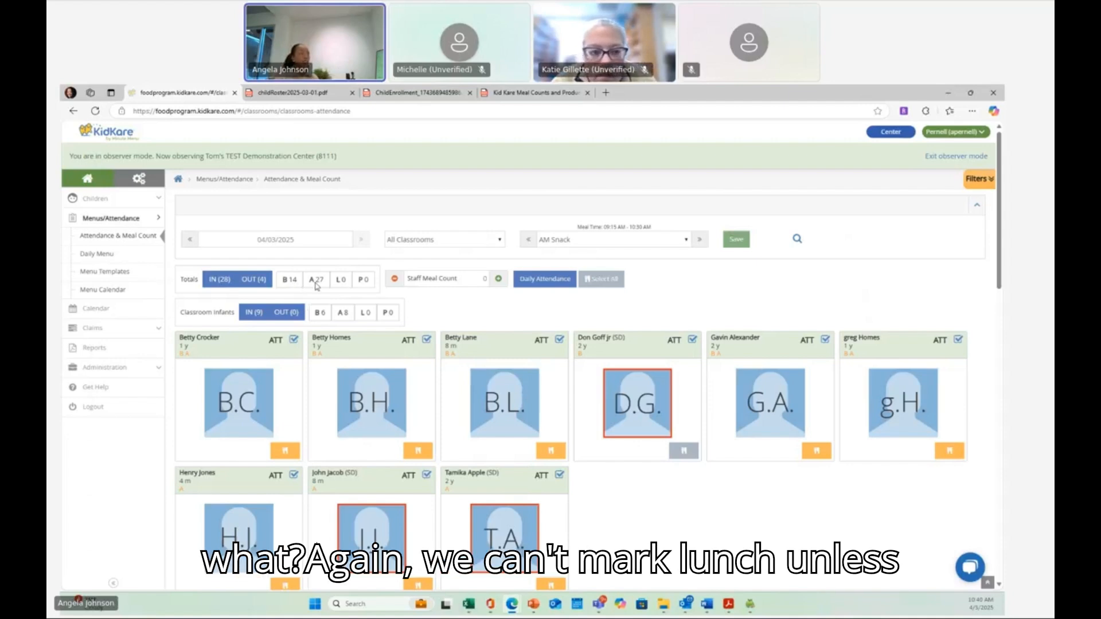
{"action": "left_click", "coordinate": [700, 239]}
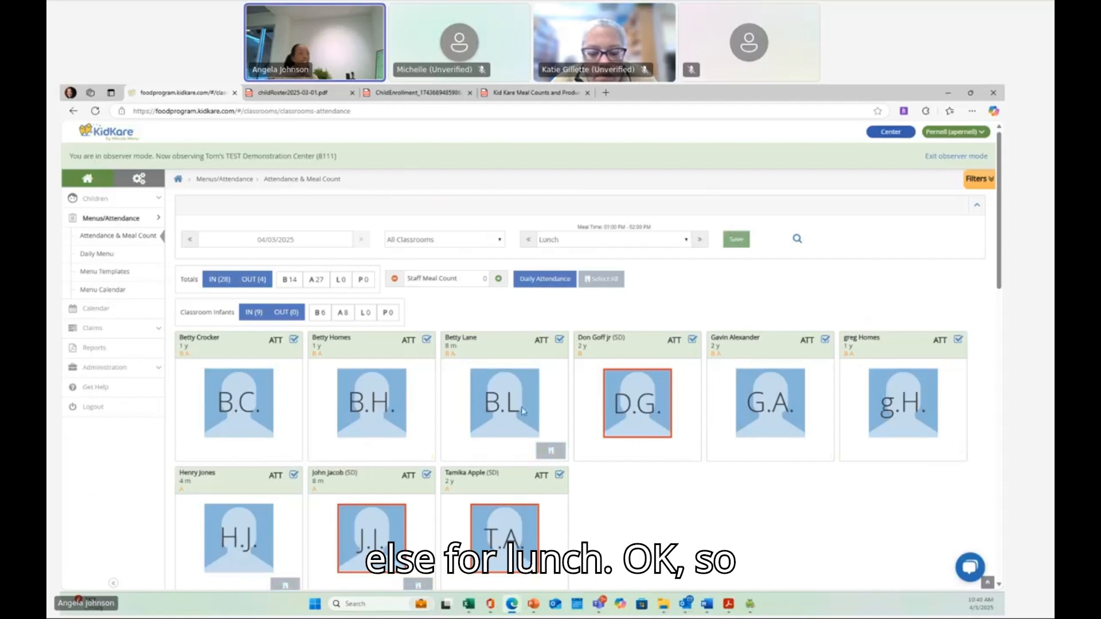
{"action": "left_click", "coordinate": [549, 450]}
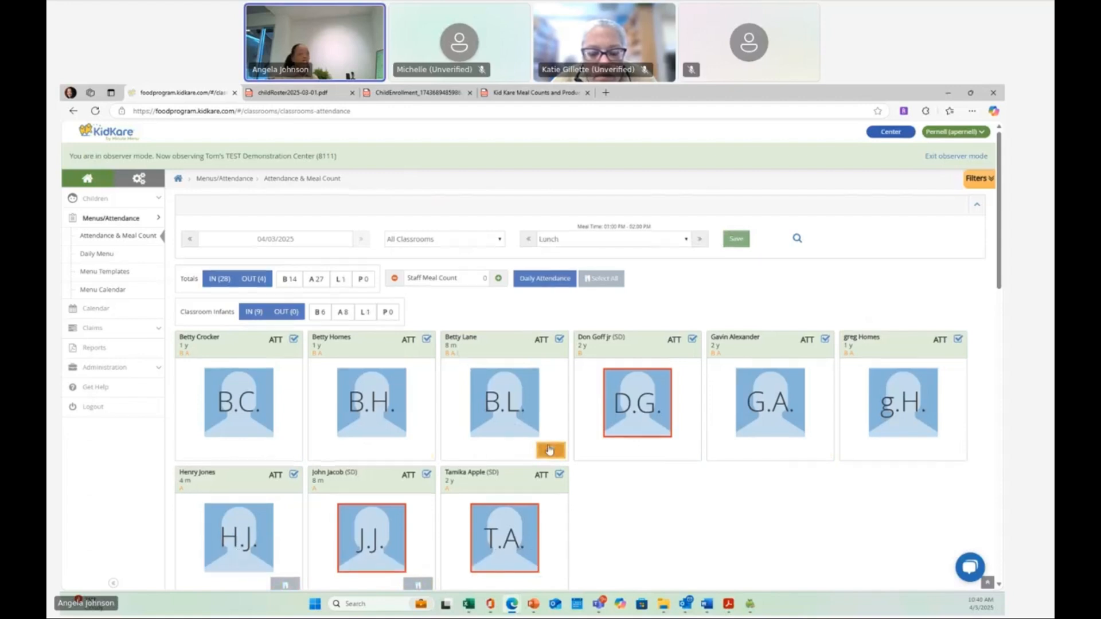
{"action": "scroll", "coordinate": [549, 450], "scroll_direction": "down", "scroll_amount": 2}
{"action": "left_click", "coordinate": [418, 487]}
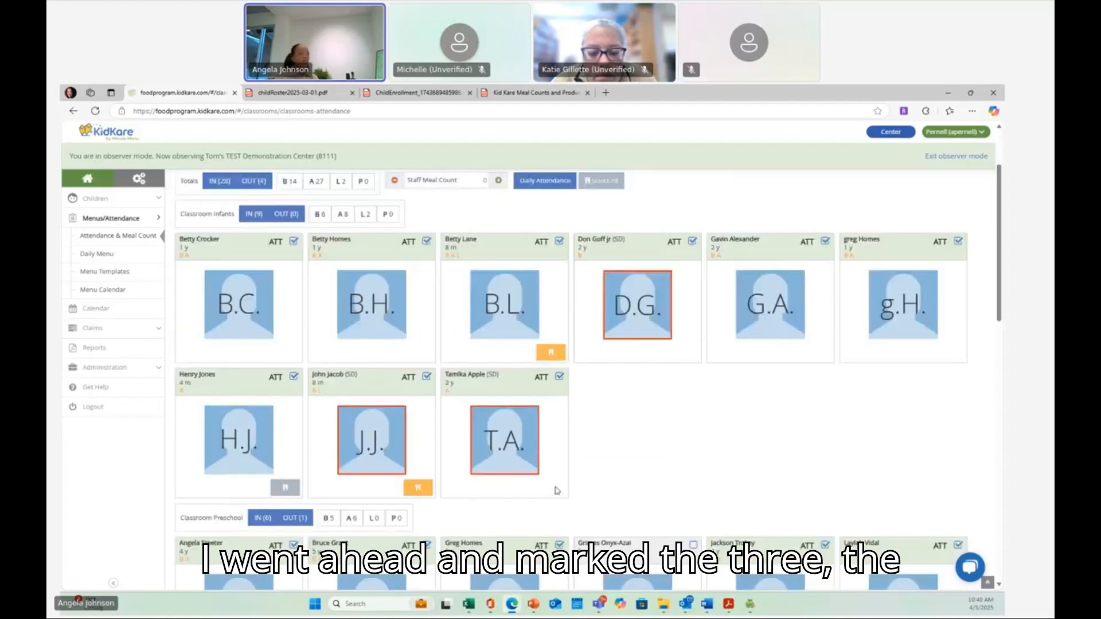
{"action": "left_click", "coordinate": [285, 488]}
{"action": "scroll", "coordinate": [297, 486], "scroll_direction": "up", "scroll_amount": 1}
{"action": "scroll", "coordinate": [799, 218], "scroll_direction": "up", "scroll_amount": 2}
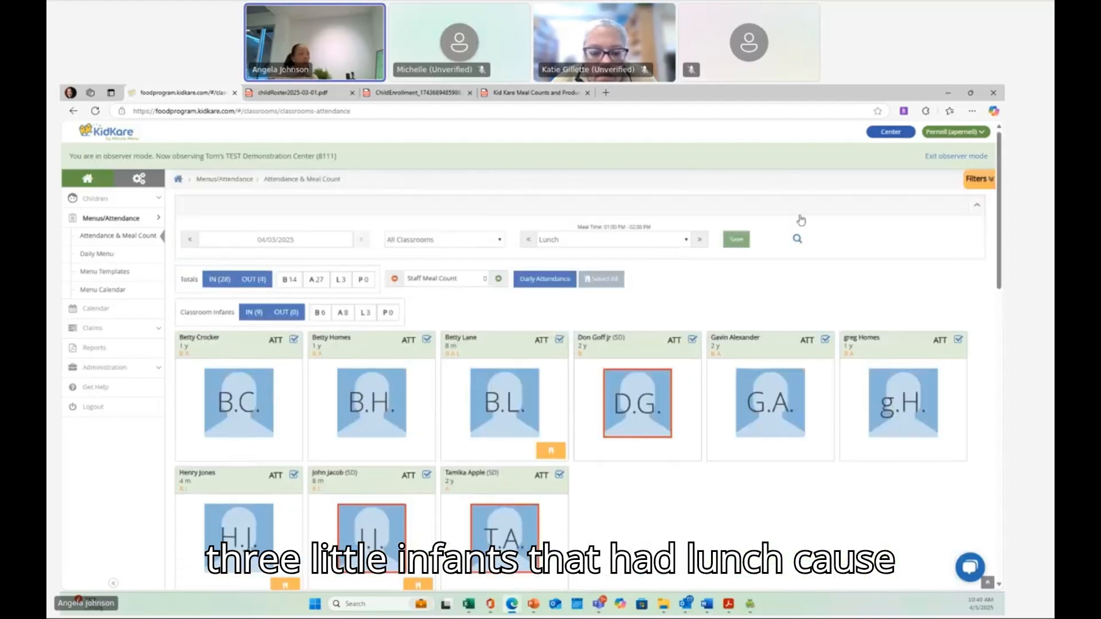
{"action": "left_click", "coordinate": [744, 242]}
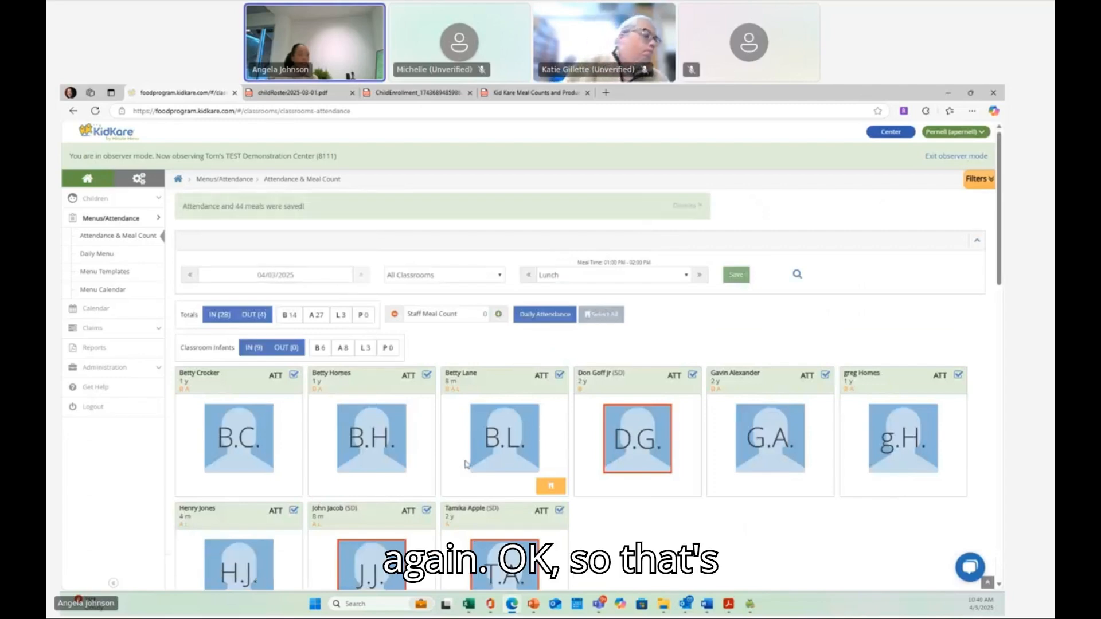
{"action": "scroll", "coordinate": [436, 441], "scroll_direction": "down", "scroll_amount": 3}
{"action": "scroll", "coordinate": [451, 447], "scroll_direction": "up", "scroll_amount": 3}
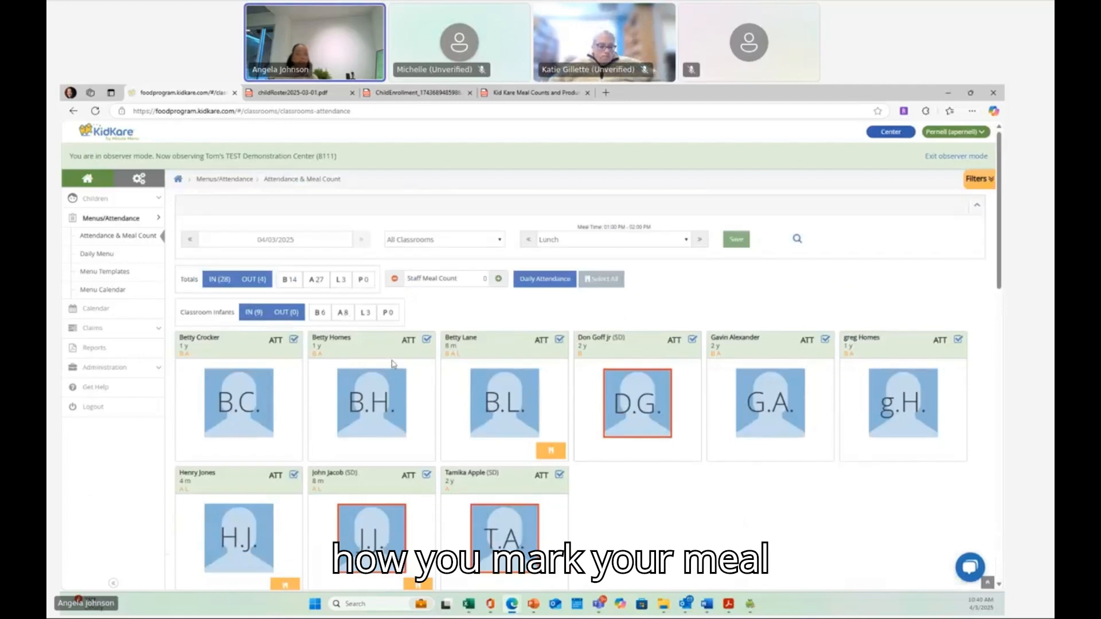
{"action": "scroll", "coordinate": [391, 365], "scroll_direction": "down", "scroll_amount": 2}
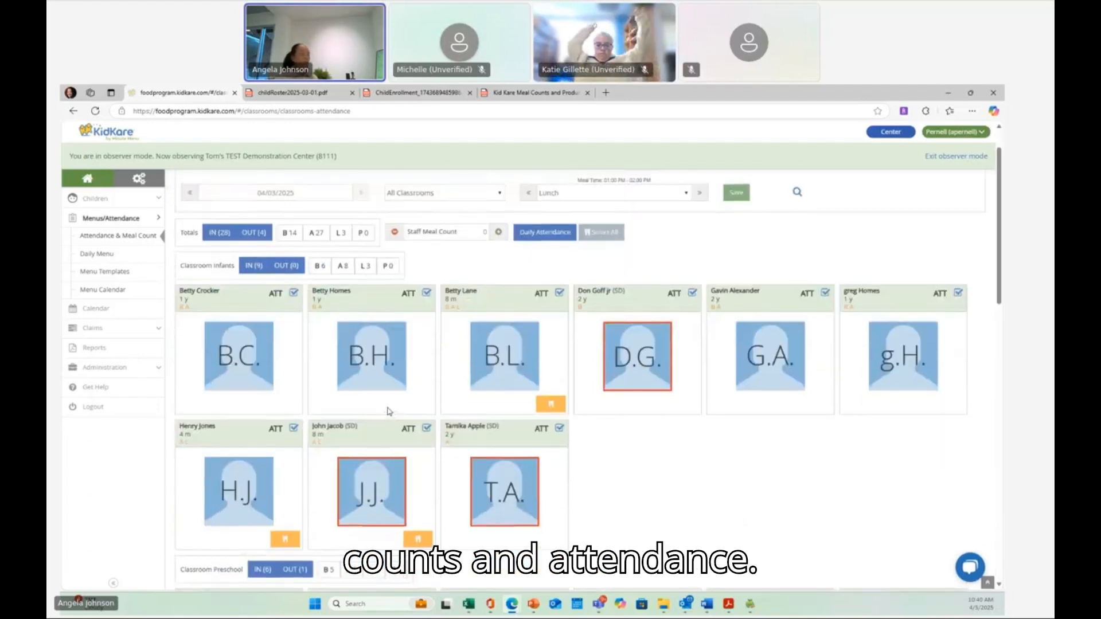
{"action": "scroll", "coordinate": [389, 412], "scroll_direction": "up", "scroll_amount": 2}
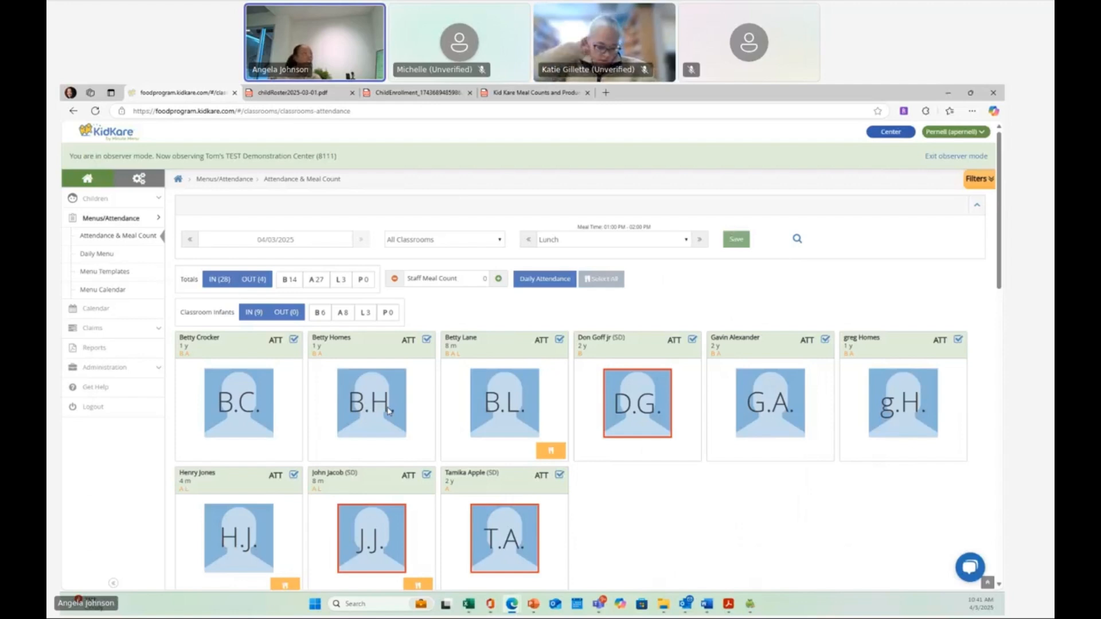
- Close the child roster PDF tab and view the contents page of the KidKare meal count instructions document
{"action": "left_click", "coordinate": [383, 92]}
{"action": "left_click", "coordinate": [304, 93]}
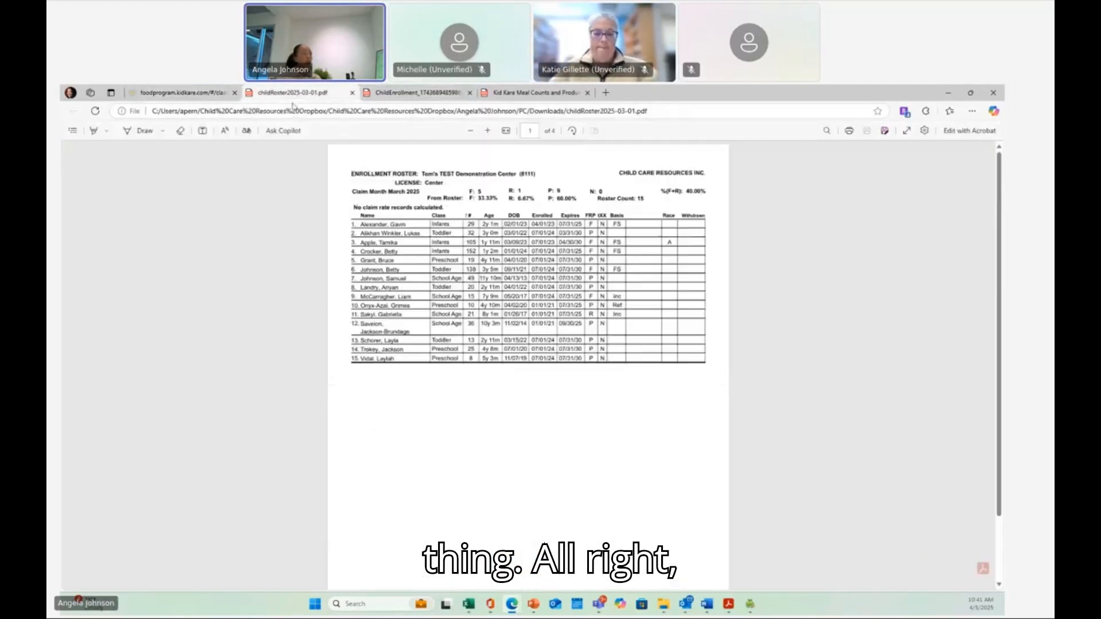
{"action": "left_click", "coordinate": [352, 93]}
{"action": "left_click", "coordinate": [388, 94]}
{"action": "scroll", "coordinate": [387, 279], "scroll_direction": "up", "scroll_amount": 10}
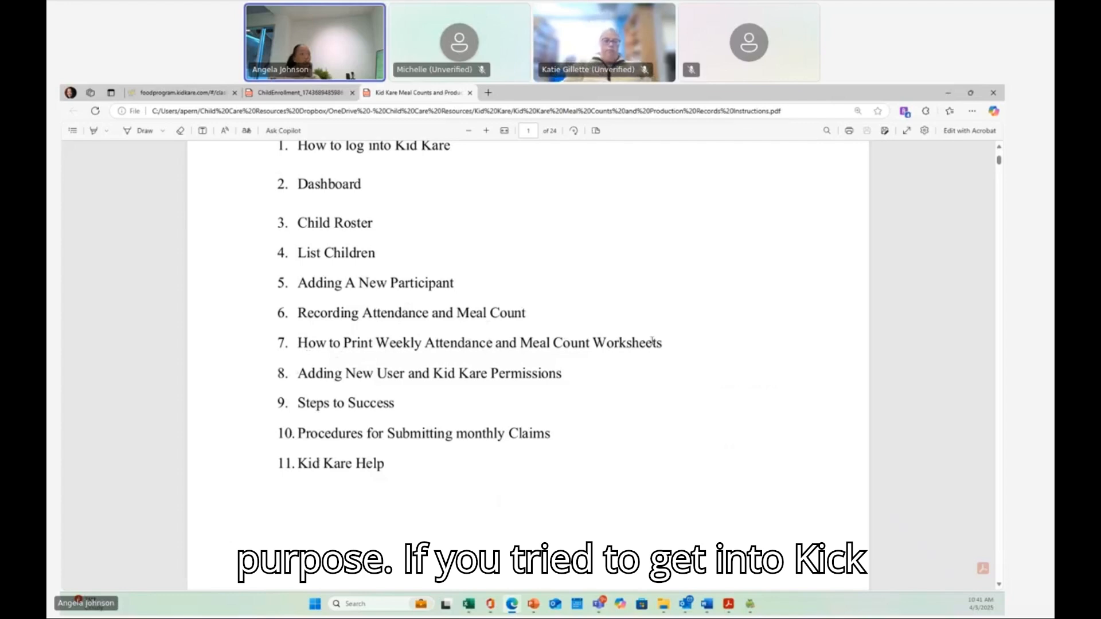
- Open the Weekly Attendance + Meal Count Report from the Meals & Attendance report category
{"action": "left_click", "coordinate": [137, 92]}
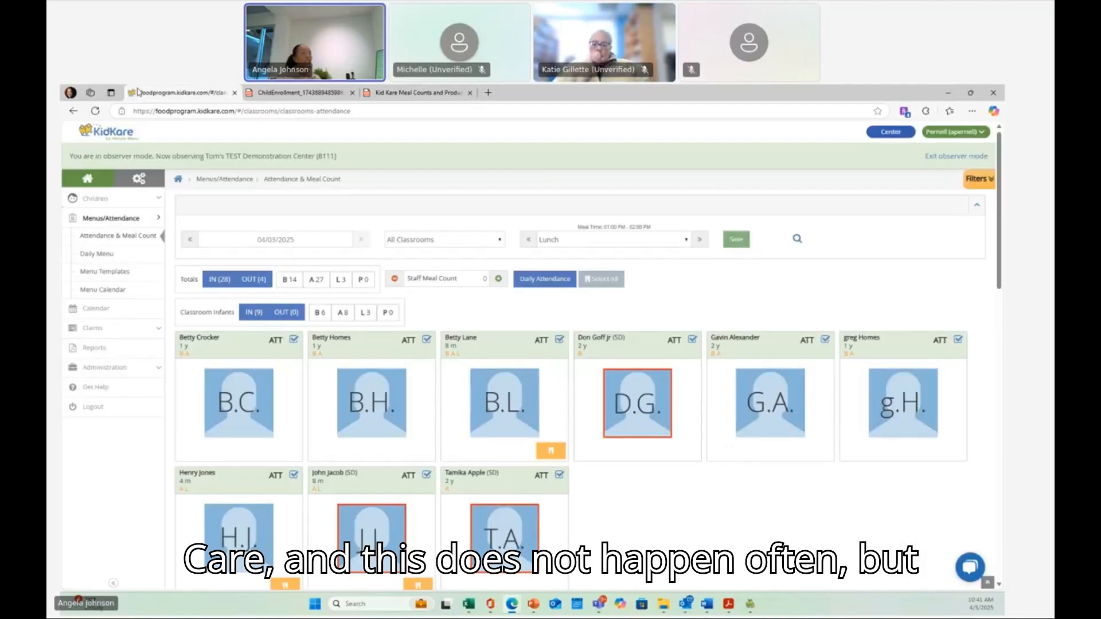
{"action": "left_click", "coordinate": [94, 349]}
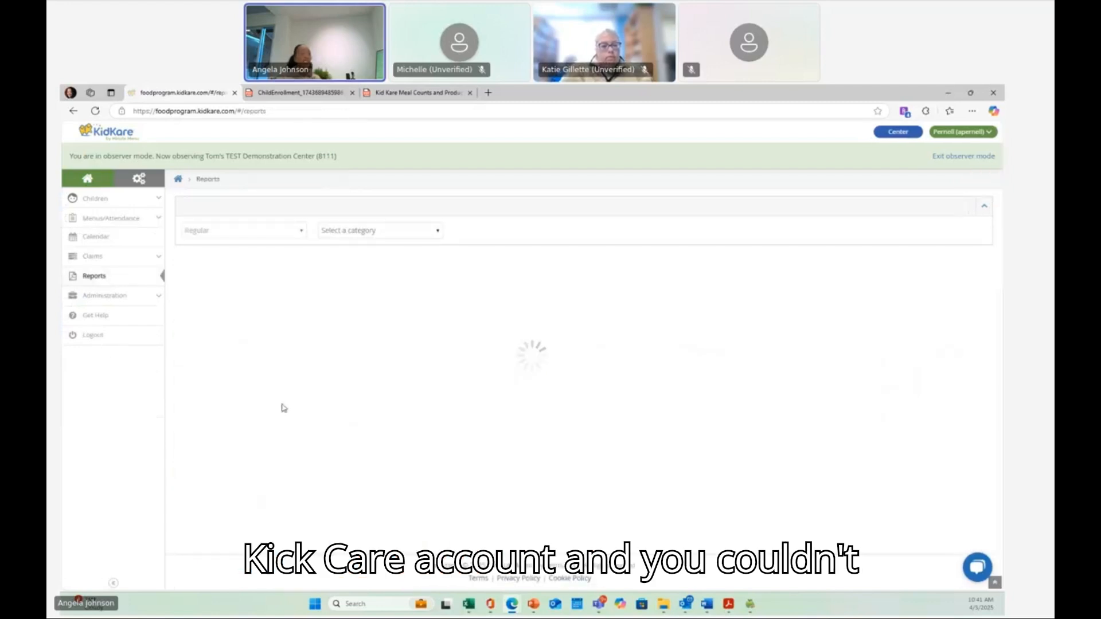
{"action": "left_click", "coordinate": [421, 232]}
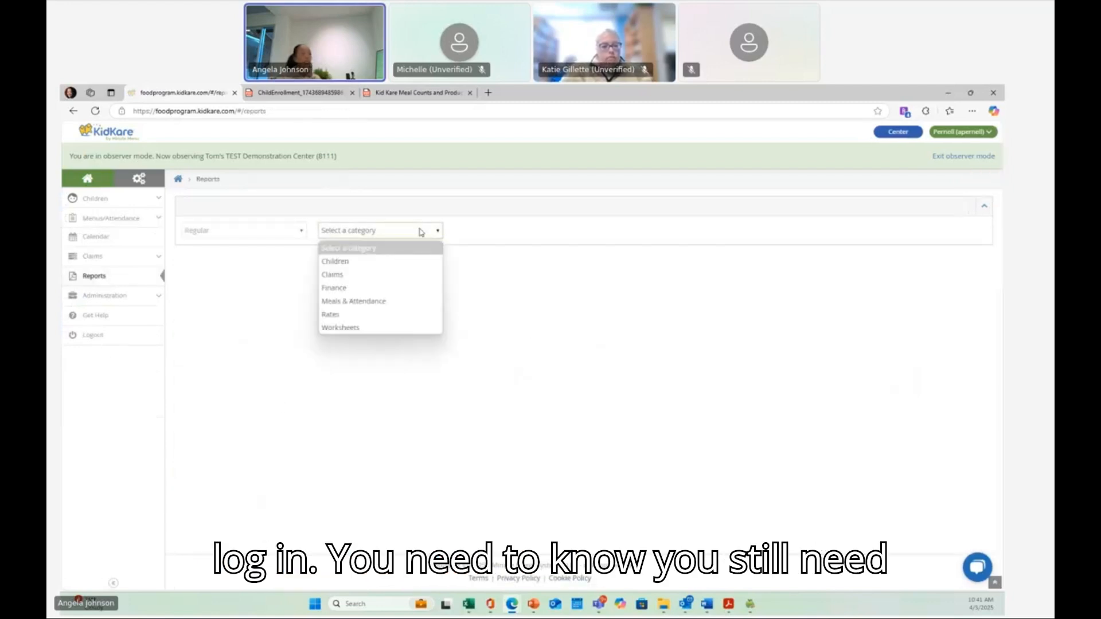
{"action": "left_click", "coordinate": [389, 305]}
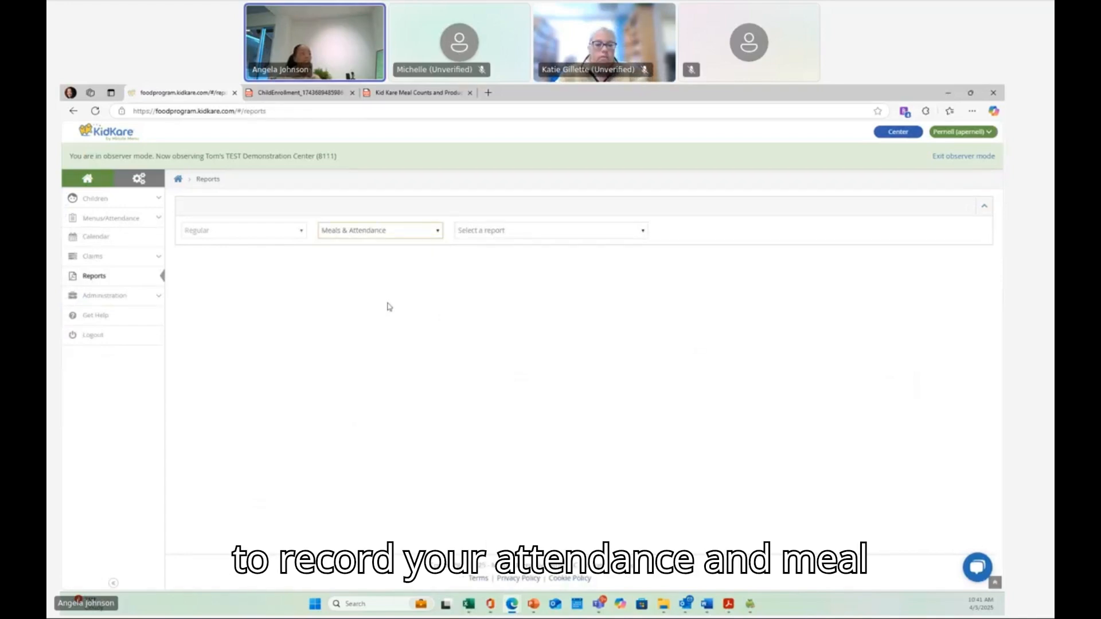
{"action": "left_click", "coordinate": [515, 232]}
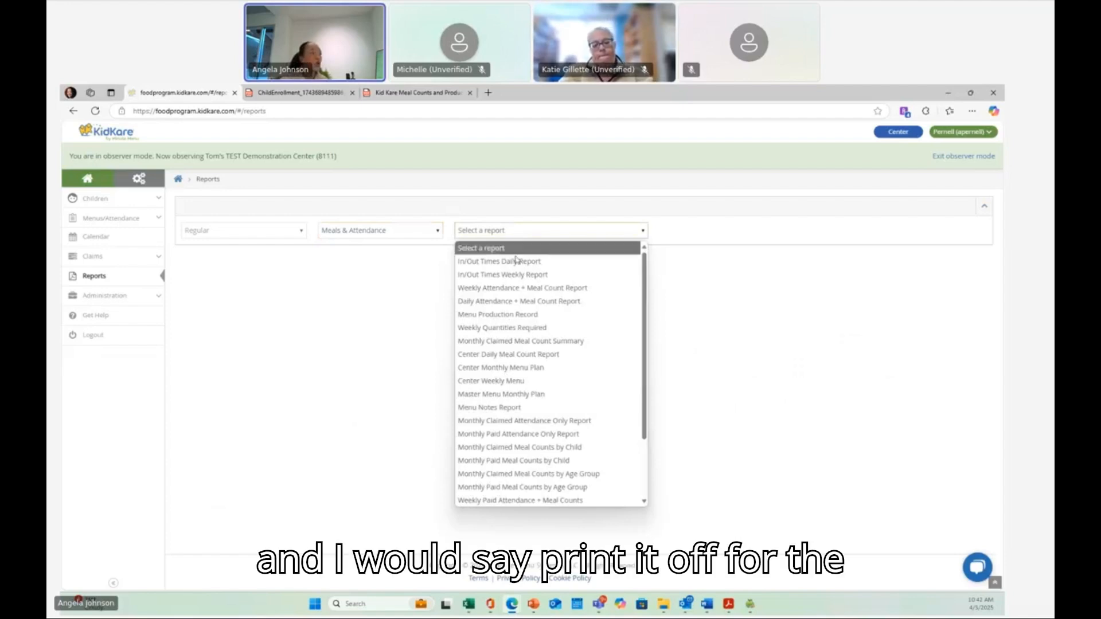
{"action": "left_click", "coordinate": [519, 289]}
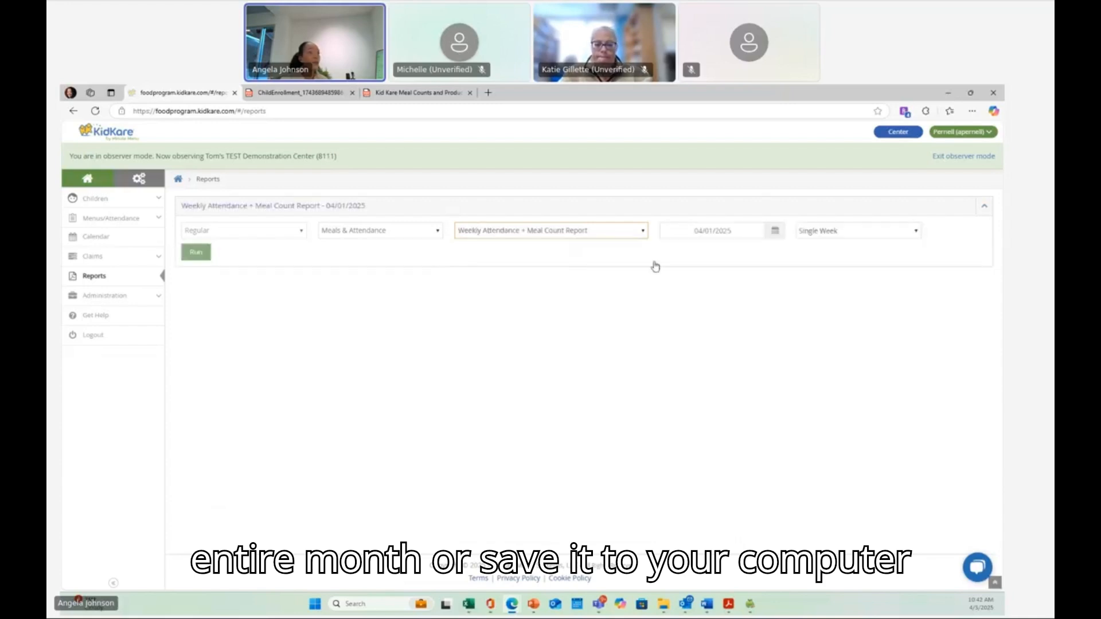
- Run the report for the Entire Month and open the downloaded PDF
{"action": "left_click", "coordinate": [838, 230]}
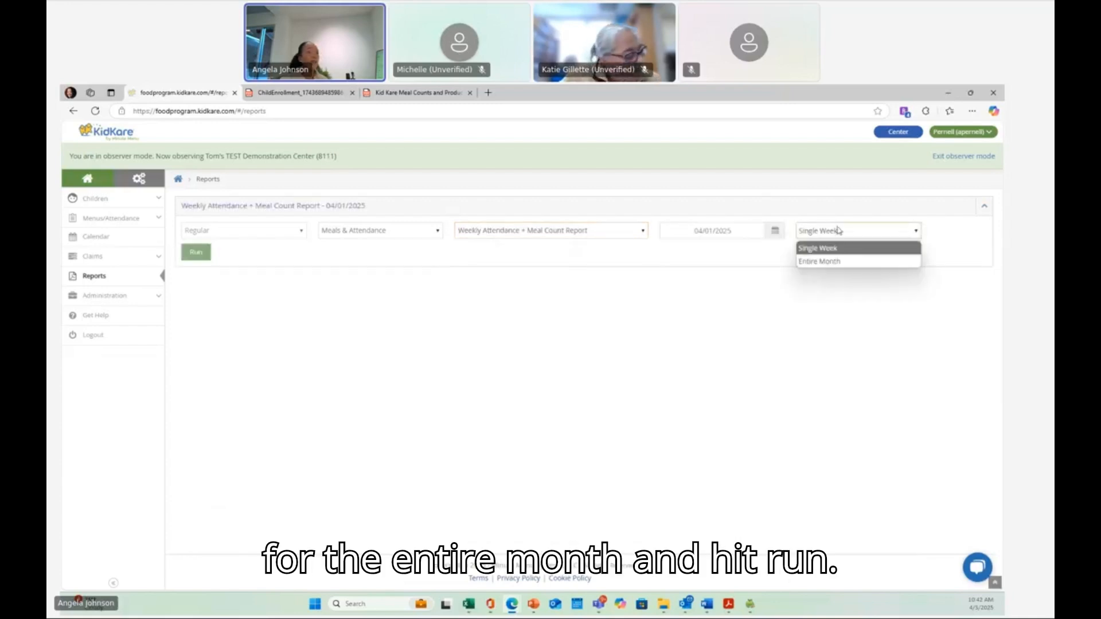
{"action": "left_click", "coordinate": [838, 267]}
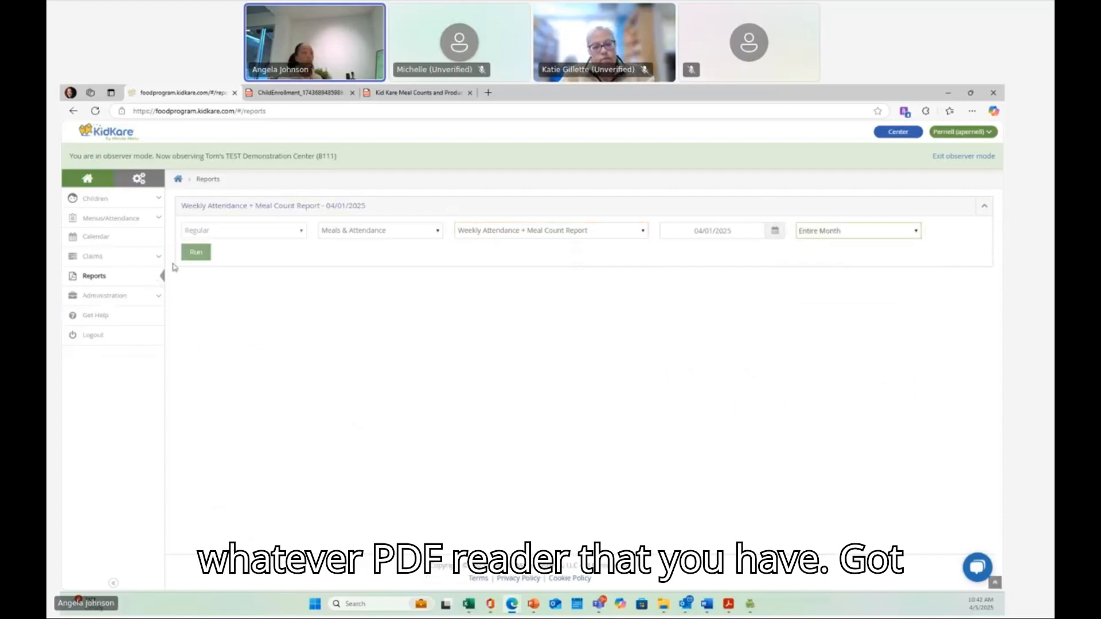
{"action": "left_click", "coordinate": [195, 255]}
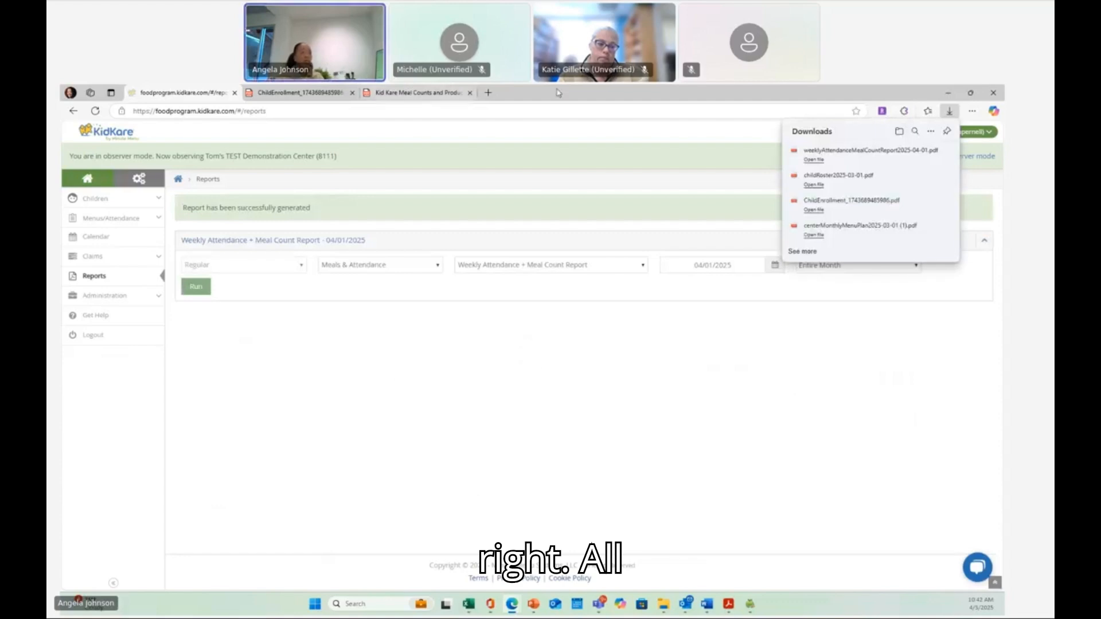
{"action": "left_click", "coordinate": [826, 165]}
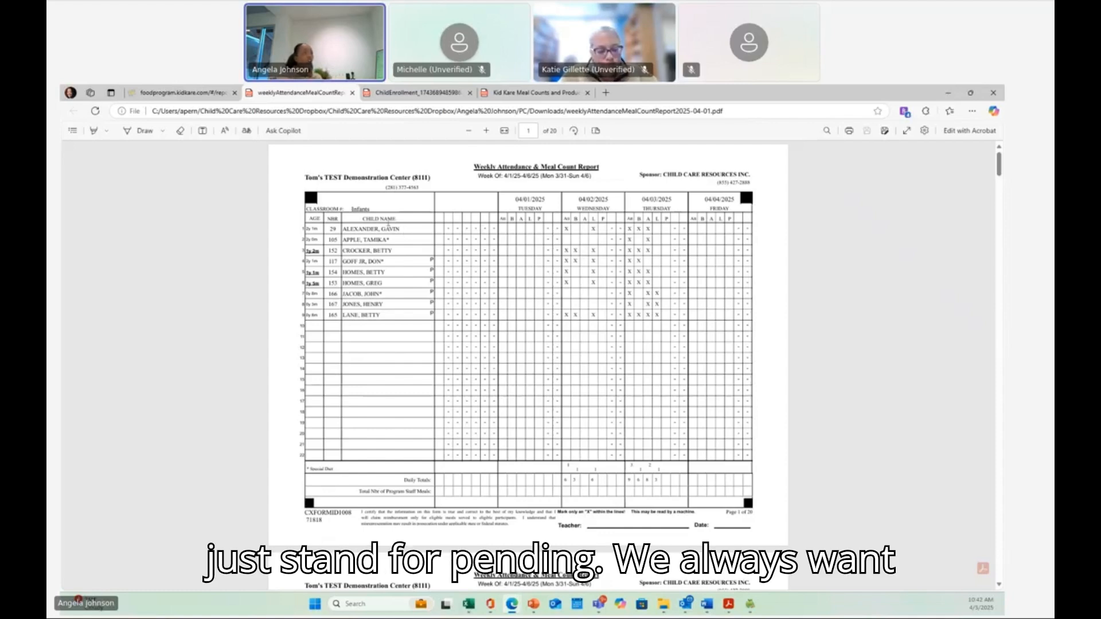
- Scroll through the Weekly Attendance + Meal Count Report PDF to review the infant, preschool and school age classroom pages
{"action": "scroll", "coordinate": [374, 241], "scroll_direction": "down", "scroll_amount": 2}
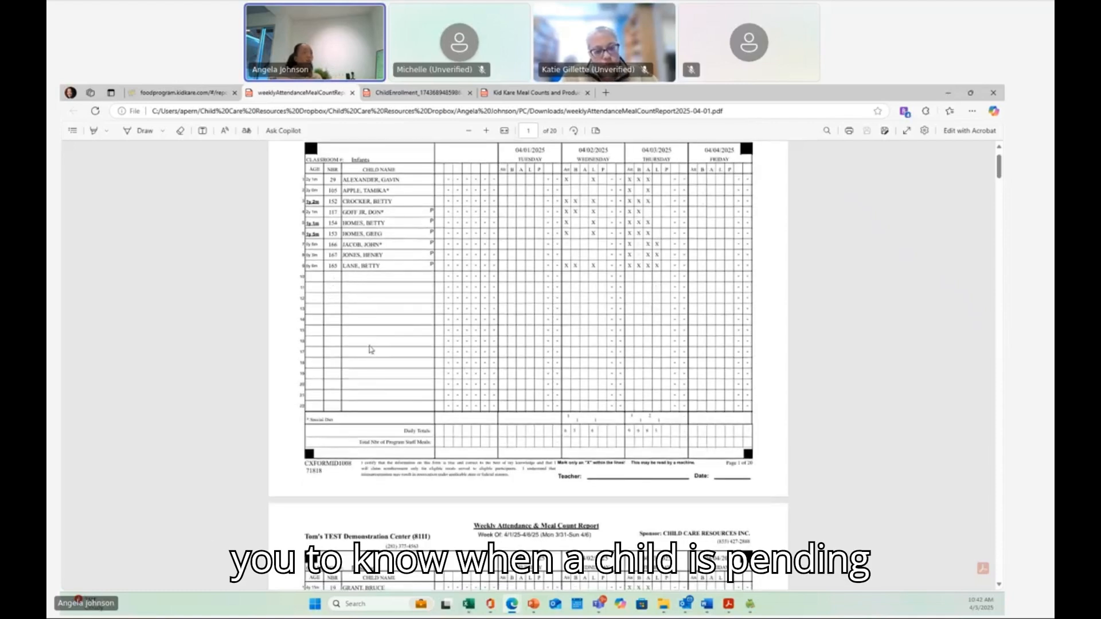
{"action": "scroll", "coordinate": [371, 352], "scroll_direction": "down", "scroll_amount": 2}
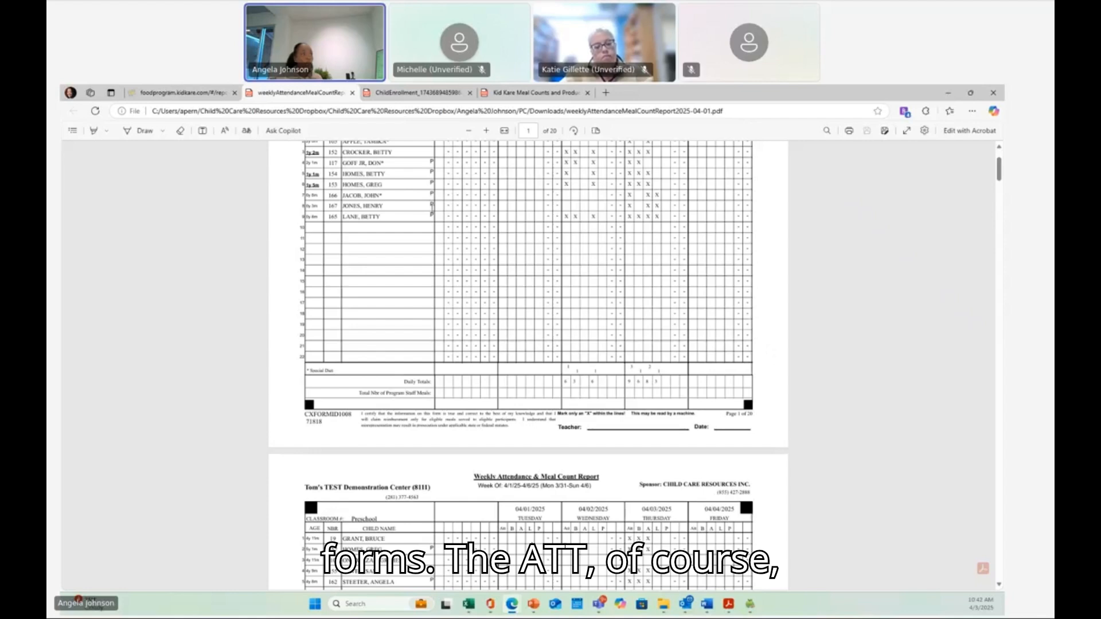
{"action": "scroll", "coordinate": [432, 205], "scroll_direction": "up", "scroll_amount": 2}
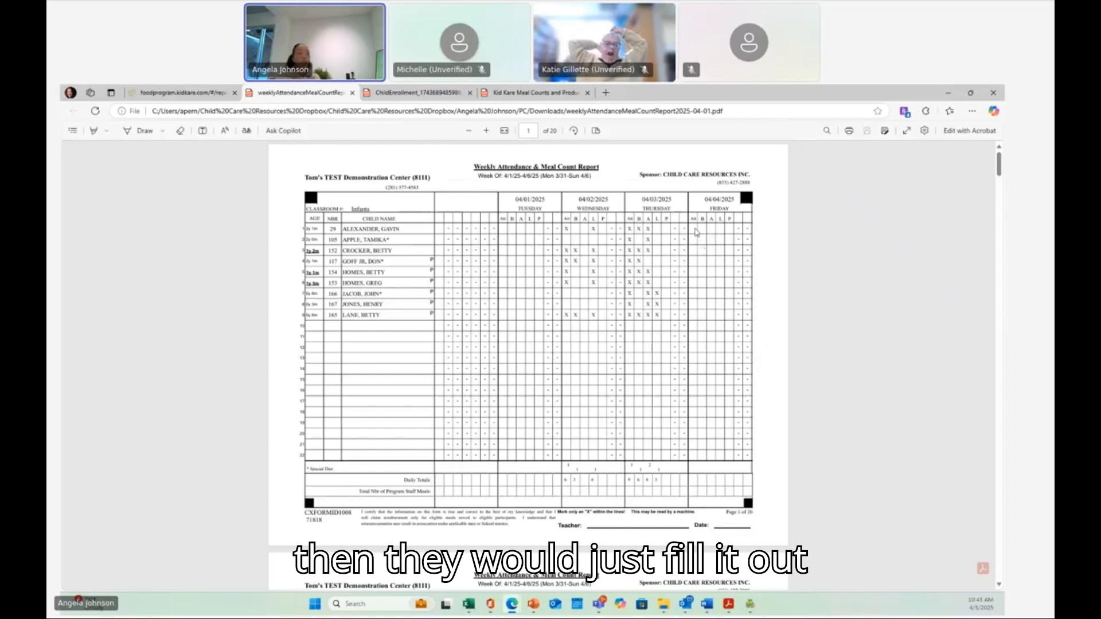
{"action": "scroll", "coordinate": [361, 440], "scroll_direction": "down", "scroll_amount": 3}
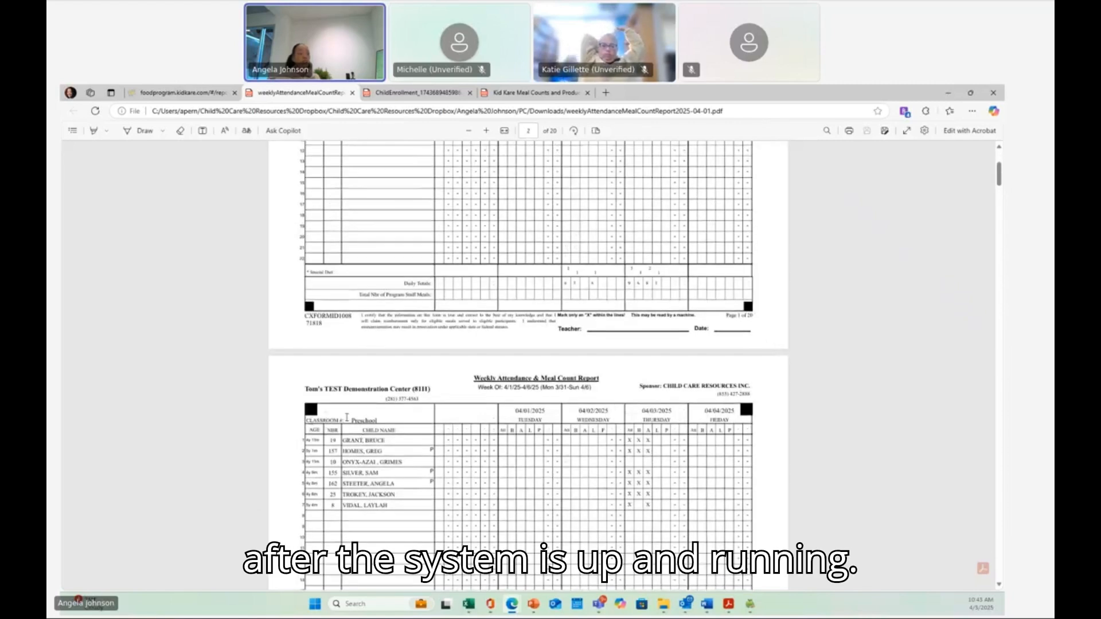
{"action": "scroll", "coordinate": [506, 429], "scroll_direction": "down", "scroll_amount": 3}
{"action": "scroll", "coordinate": [702, 356], "scroll_direction": "down", "scroll_amount": 5}
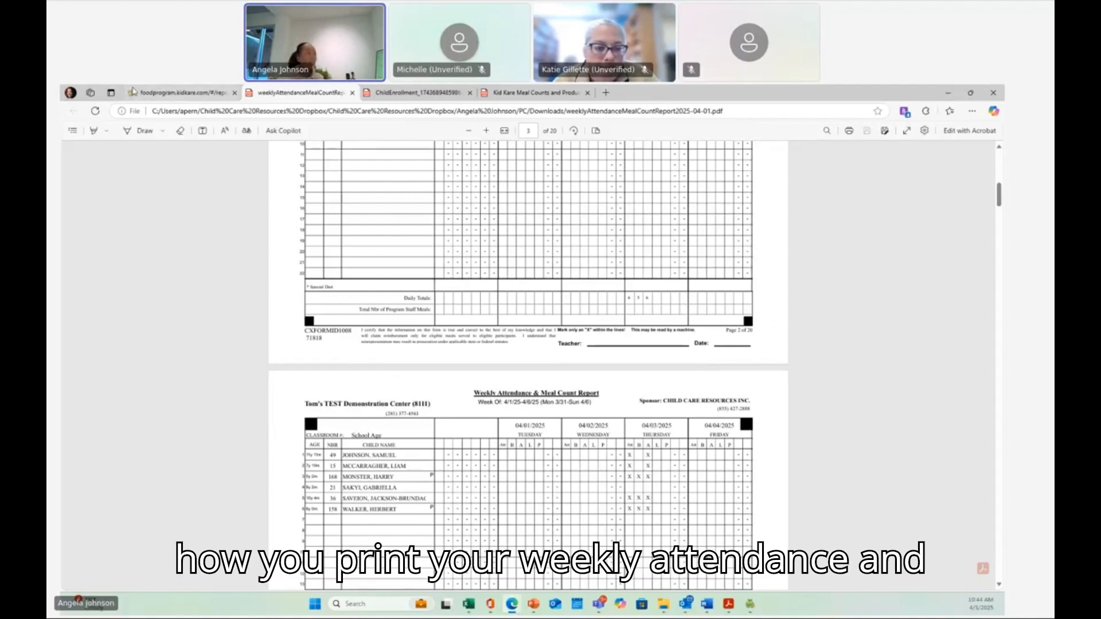
- Close the weekly attendance report PDF tab and return to the KidKare reports page
{"action": "left_click", "coordinate": [134, 93]}
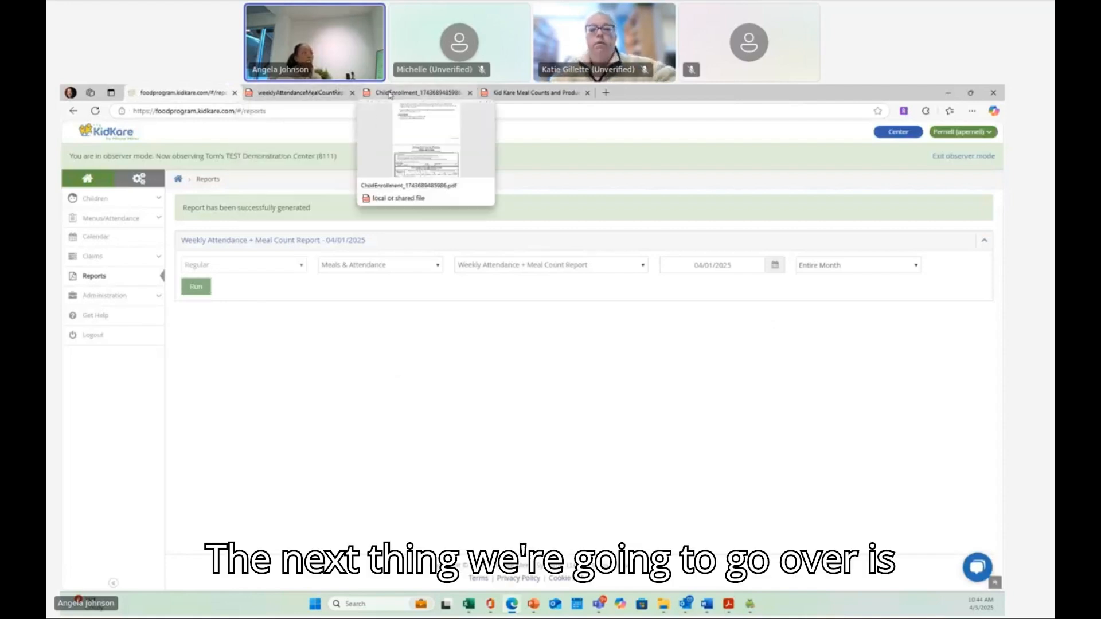
{"action": "left_click", "coordinate": [352, 92]}
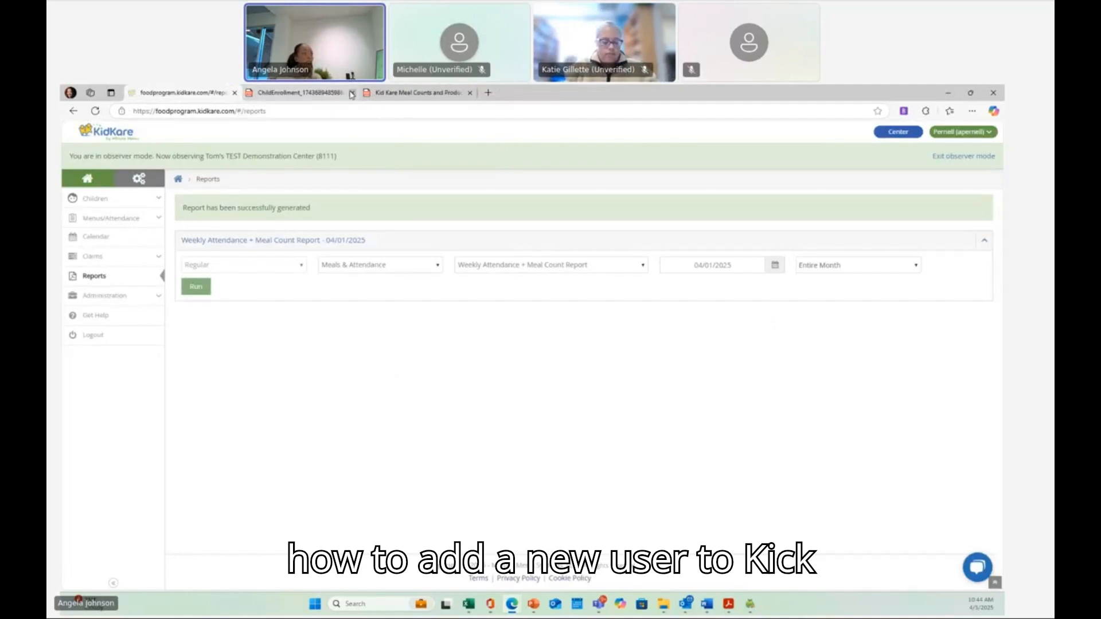
{"action": "left_click", "coordinate": [384, 91]}
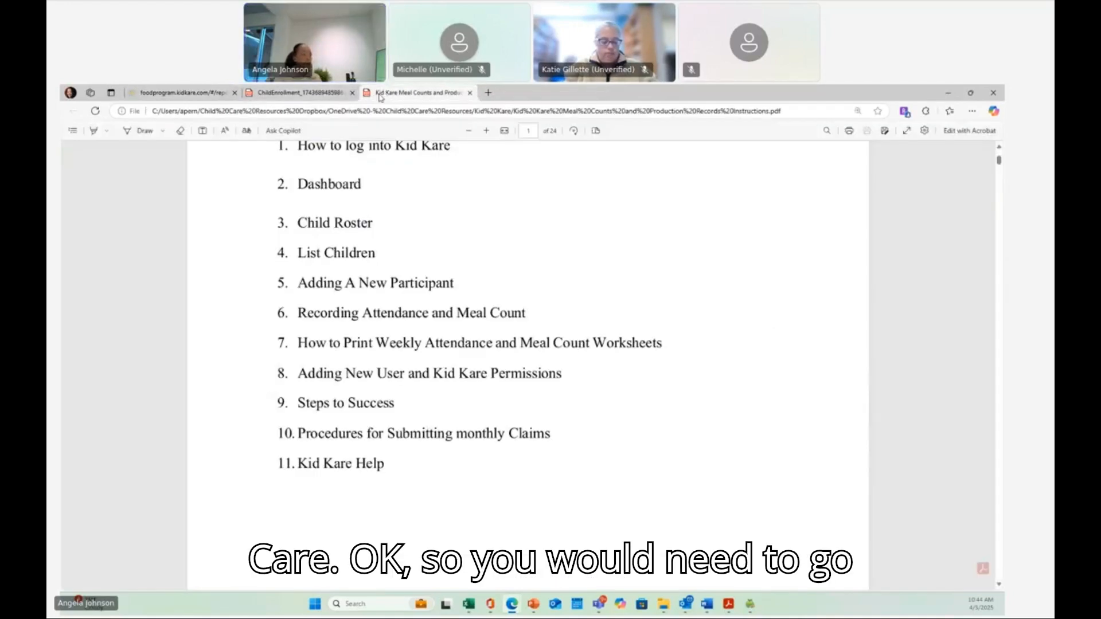
{"action": "left_click", "coordinate": [181, 92]}
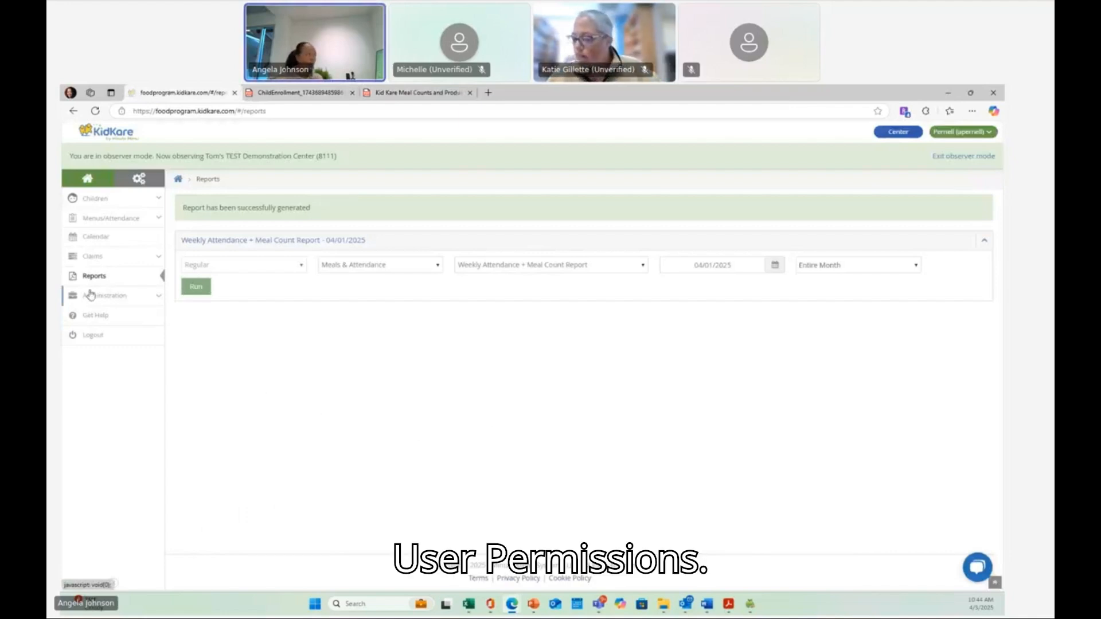
- Open the User Permissions page under Administration
{"action": "left_click", "coordinate": [90, 300]}
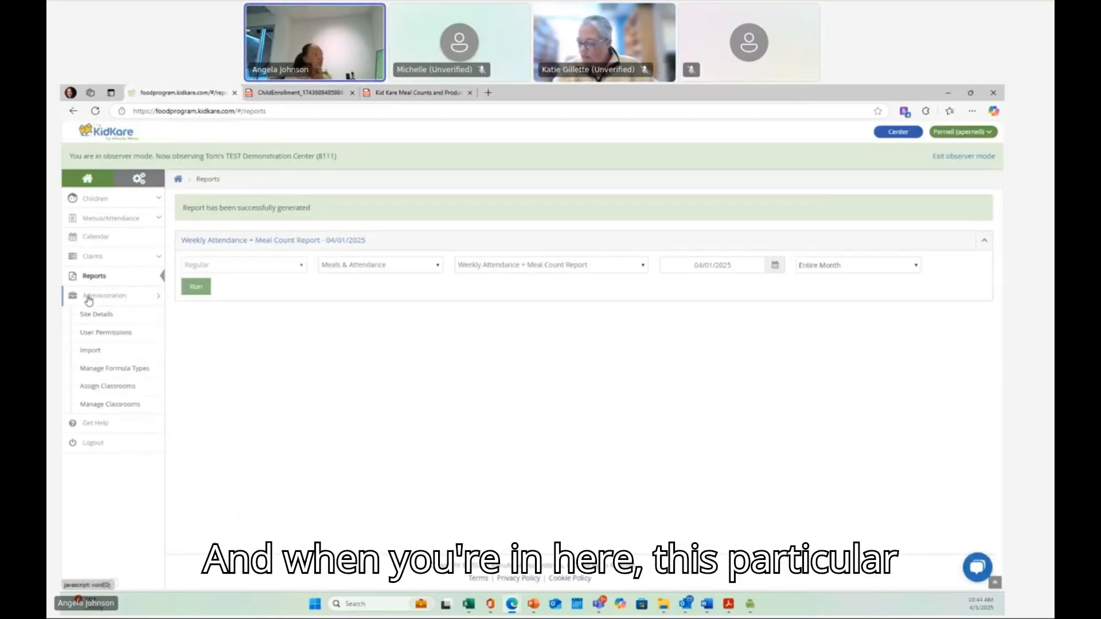
{"action": "left_click", "coordinate": [91, 335]}
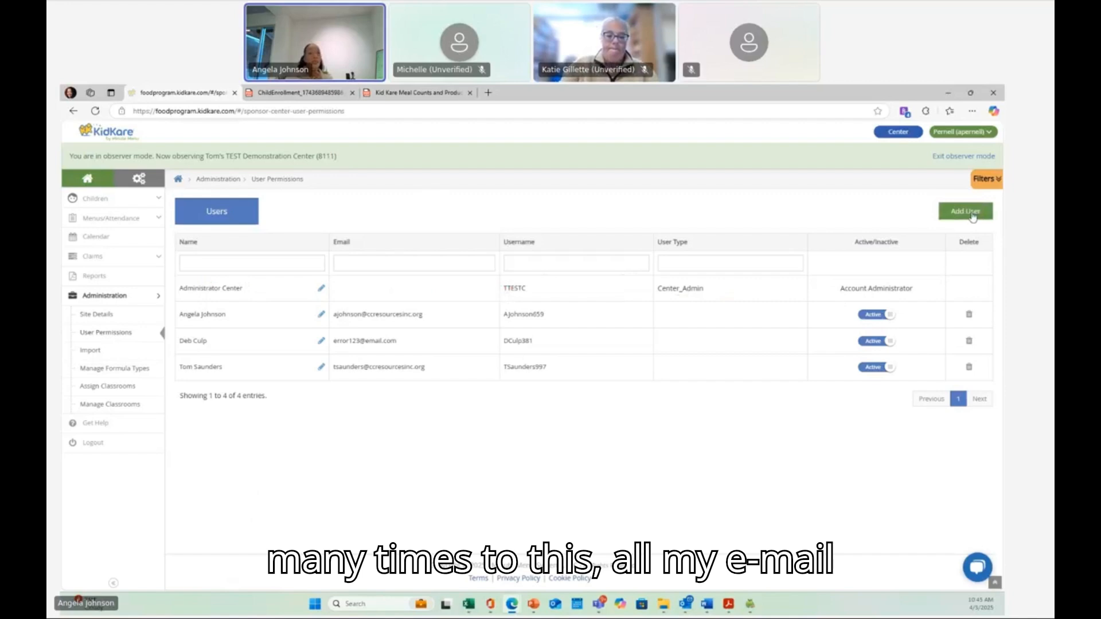
{"action": "left_click", "coordinate": [970, 213]}
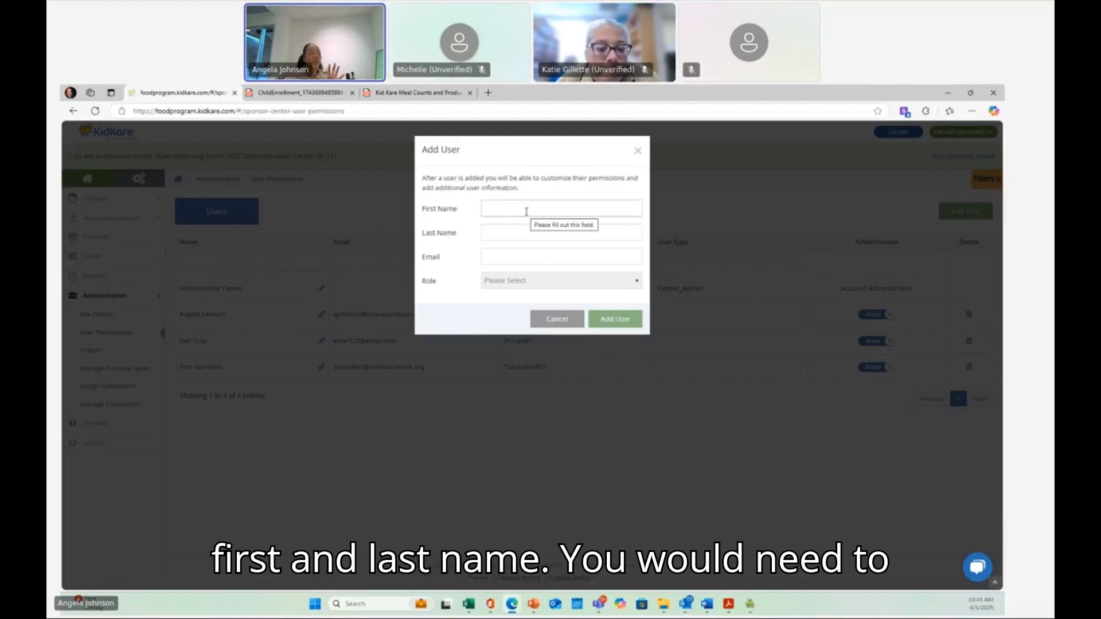
{"action": "left_click", "coordinate": [525, 210]}
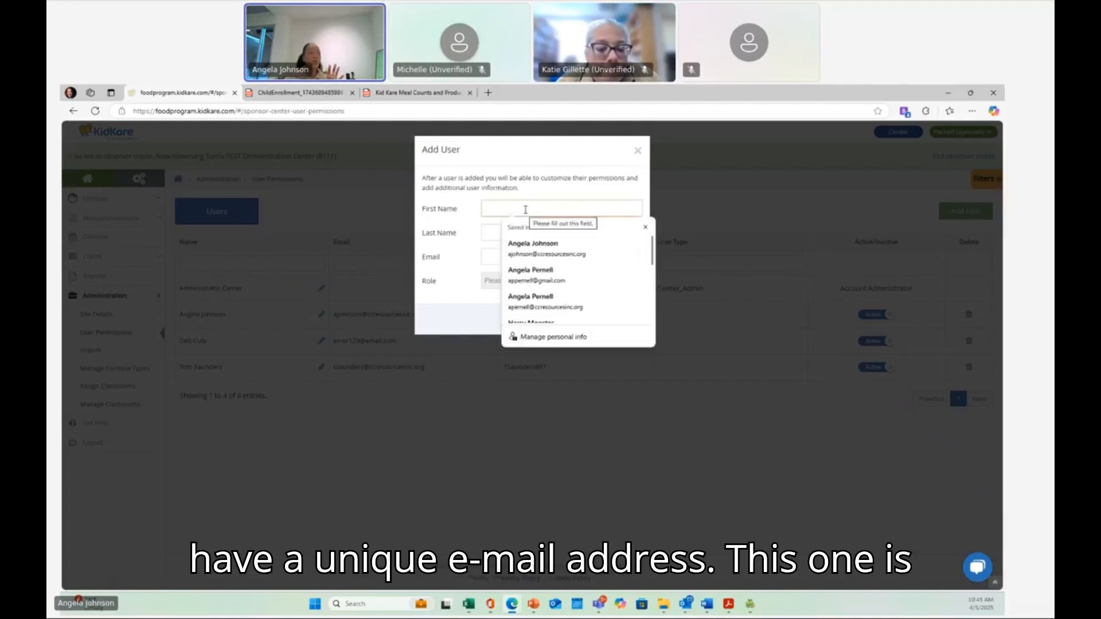
{"action": "left_click", "coordinate": [522, 249]}
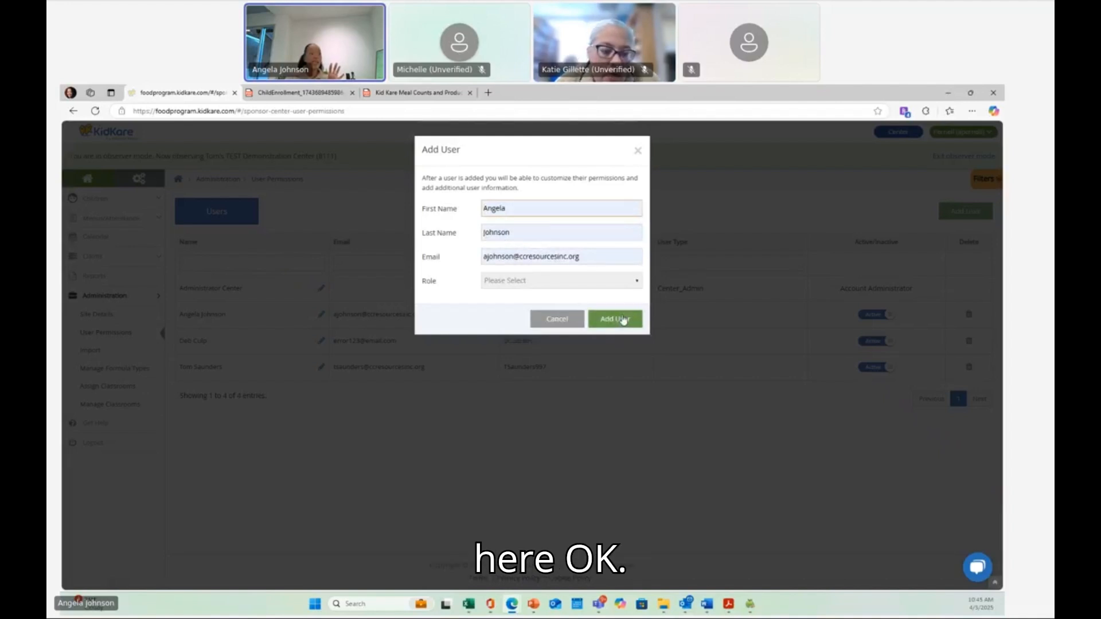
{"action": "left_click", "coordinate": [637, 151]}
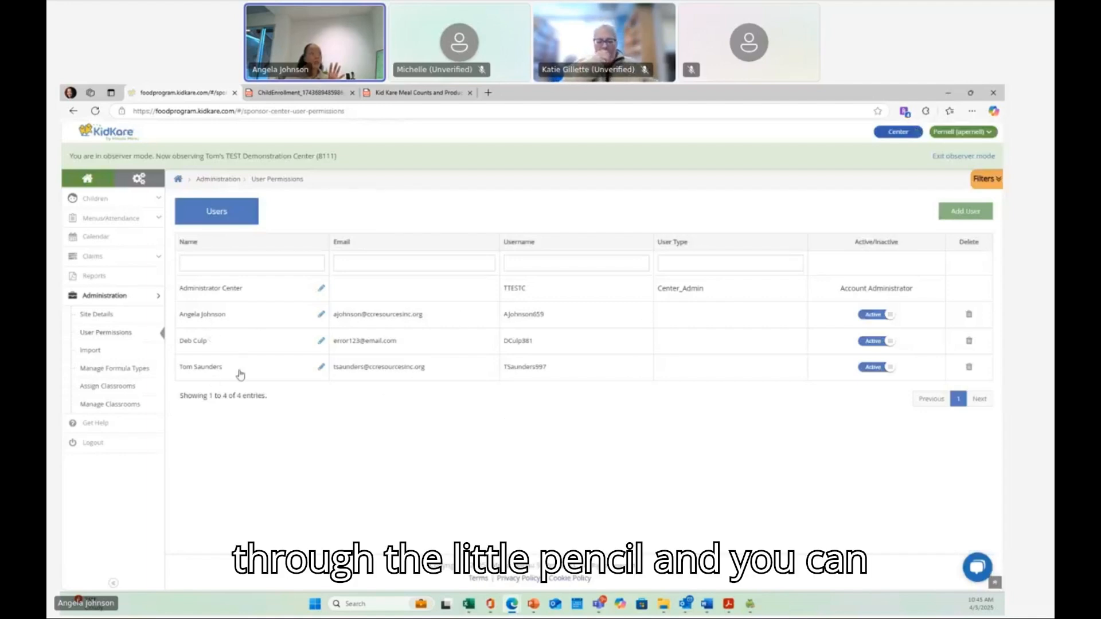
- Review the first staff user's details and permission toggles, cancel the edit, and set that user to Inactive
{"action": "left_click", "coordinate": [322, 316]}
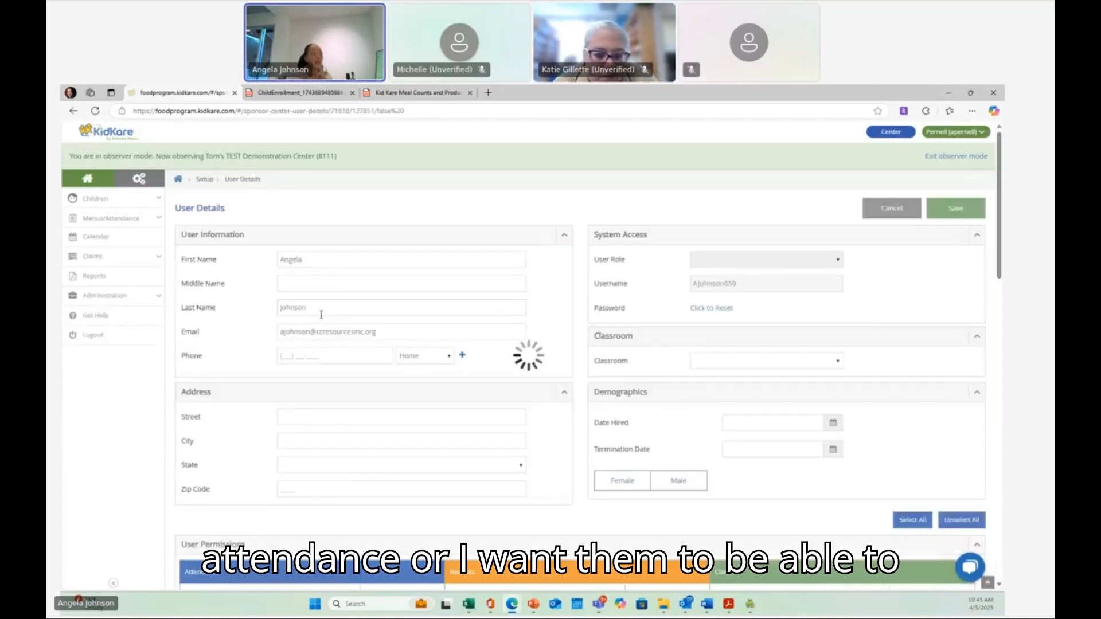
{"action": "scroll", "coordinate": [321, 314], "scroll_direction": "down", "scroll_amount": 6}
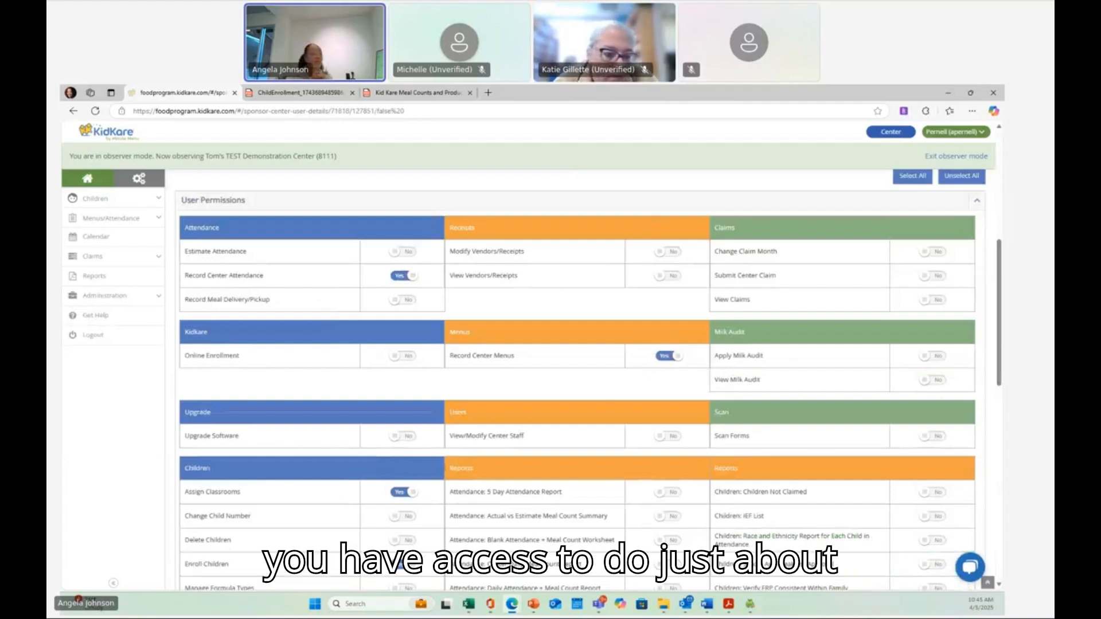
{"action": "scroll", "coordinate": [354, 478], "scroll_direction": "down", "scroll_amount": 3}
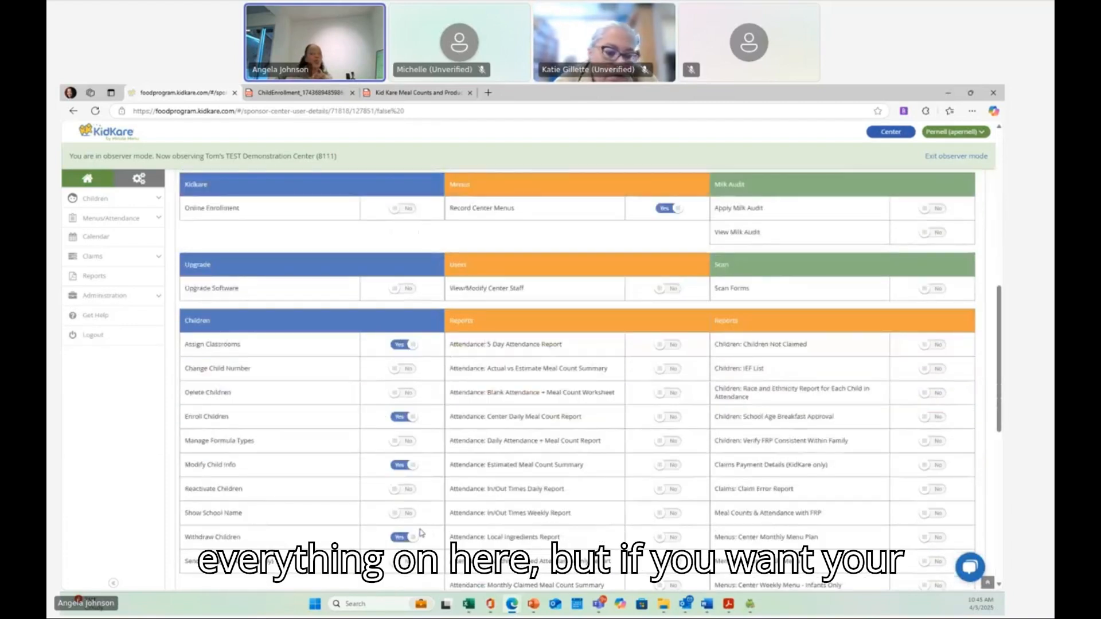
{"action": "scroll", "coordinate": [422, 529], "scroll_direction": "down", "scroll_amount": 2}
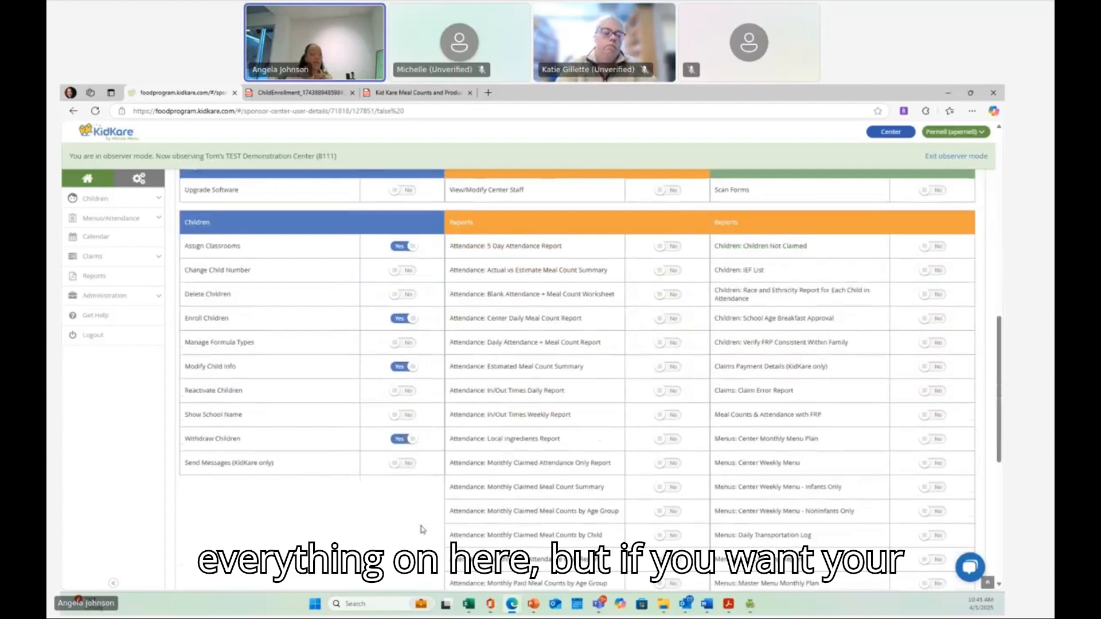
{"action": "scroll", "coordinate": [422, 530], "scroll_direction": "up", "scroll_amount": 5}
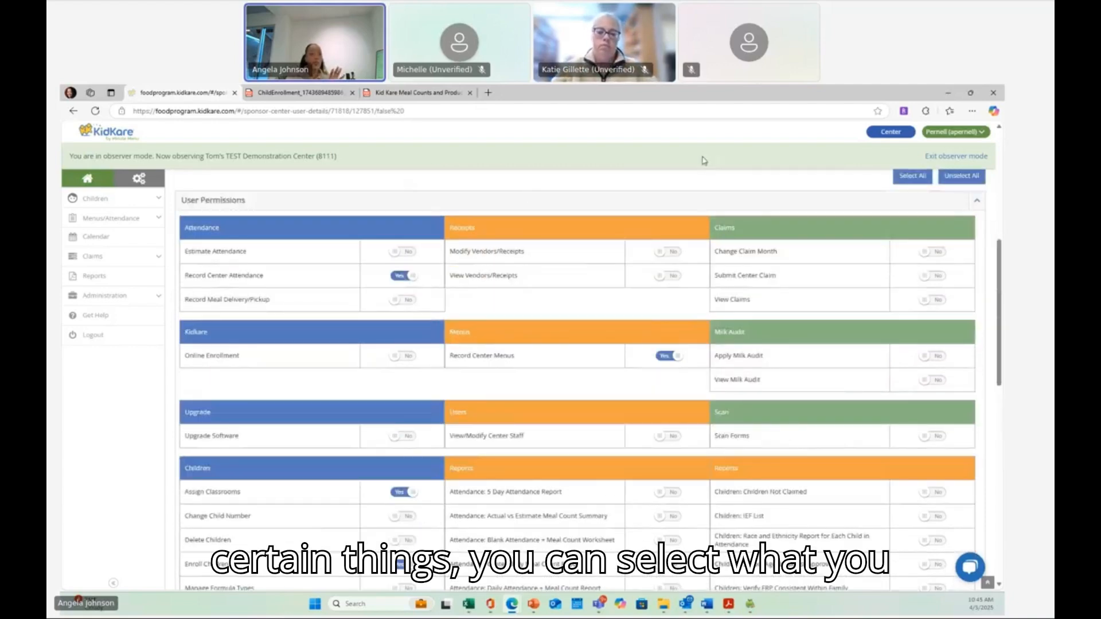
{"action": "scroll", "coordinate": [576, 257], "scroll_direction": "up", "scroll_amount": 2}
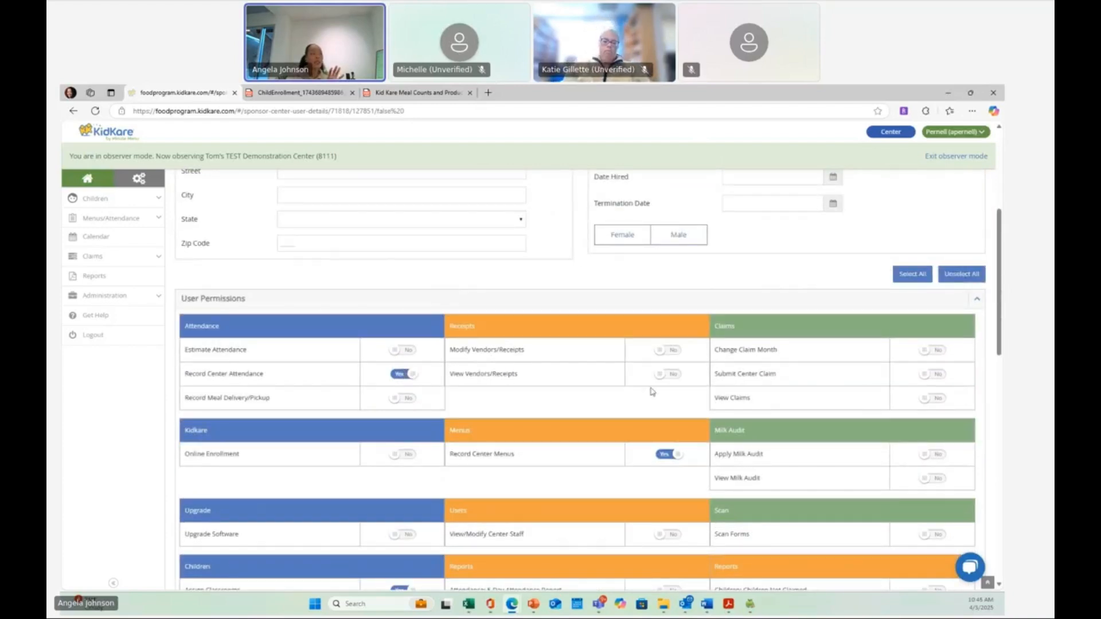
{"action": "scroll", "coordinate": [402, 375], "scroll_direction": "up", "scroll_amount": 5}
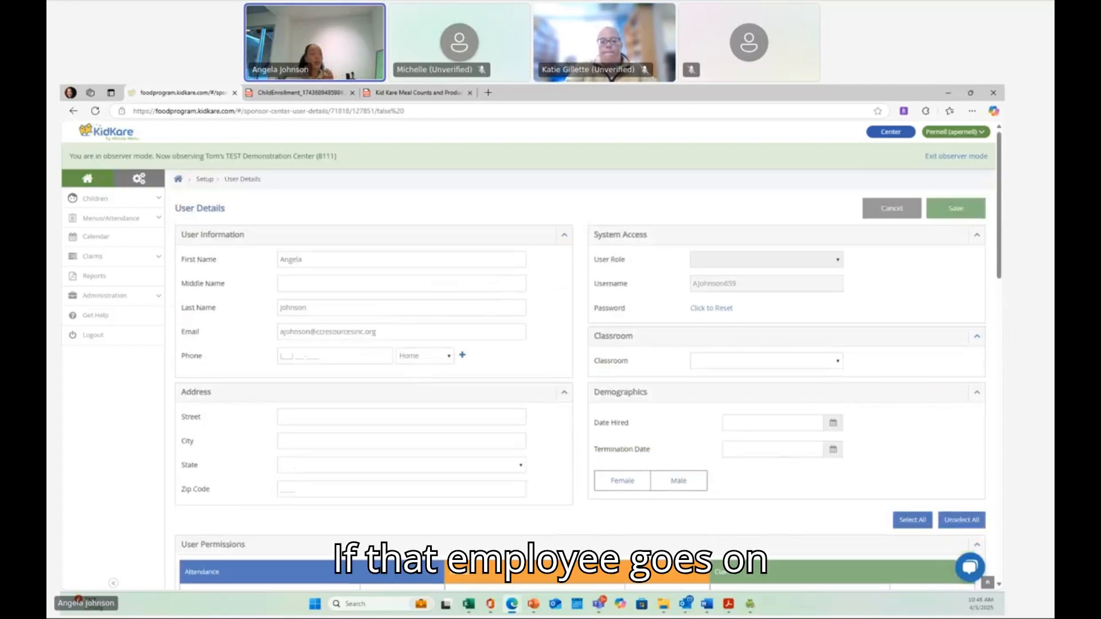
{"action": "left_click", "coordinate": [892, 213]}
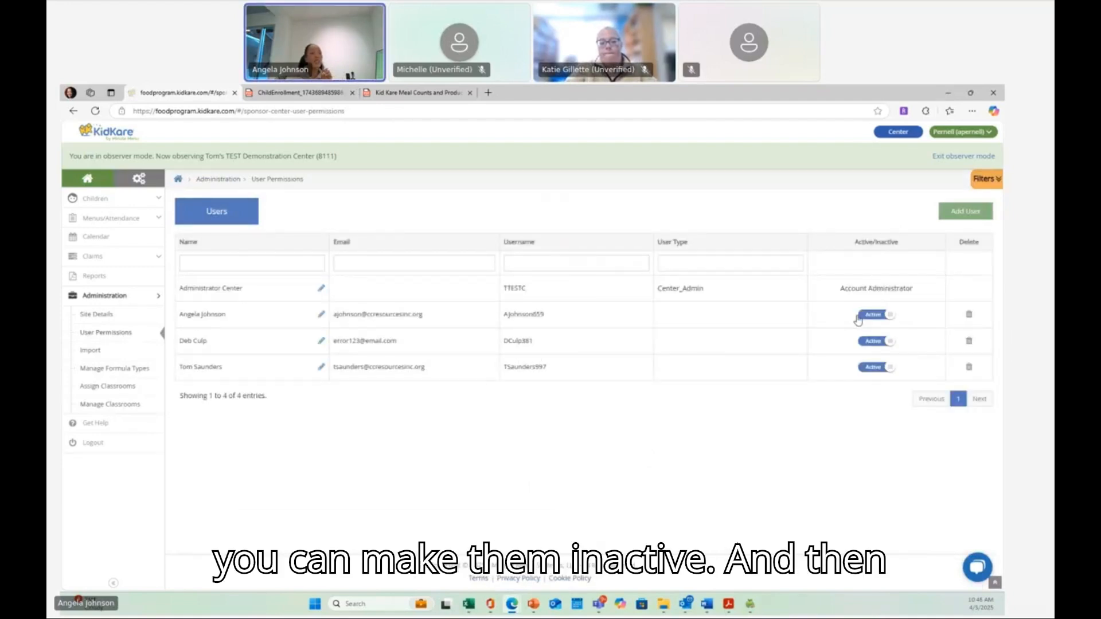
{"action": "left_click", "coordinate": [888, 320]}
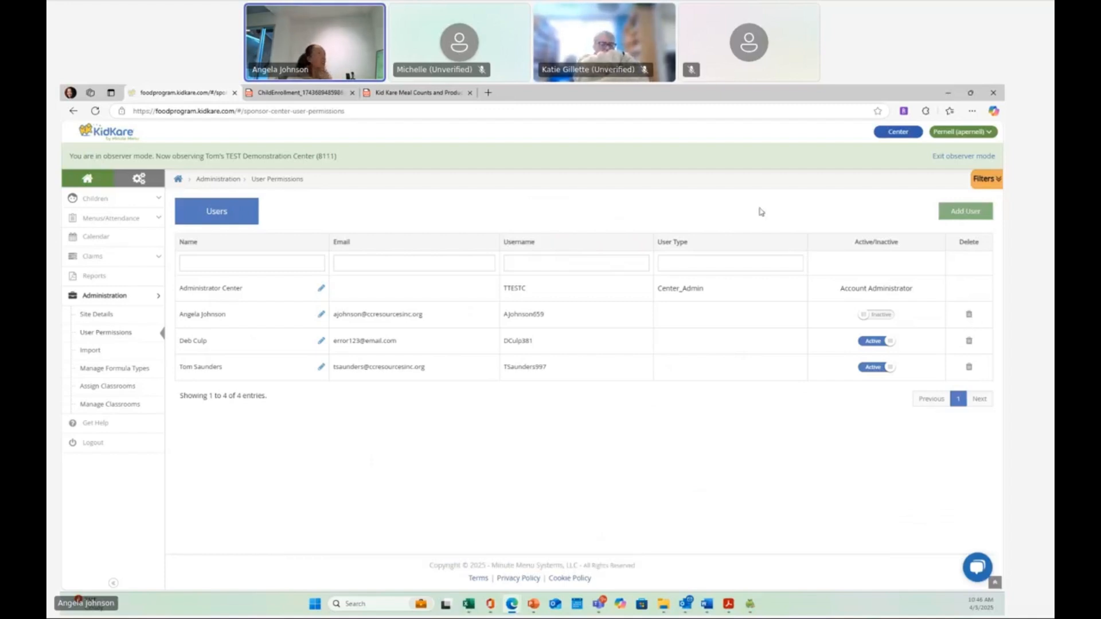
- Close the child enrollment PDF tab and scroll through the meal count instructions document to the Steps to Success section
{"action": "left_click", "coordinate": [293, 93]}
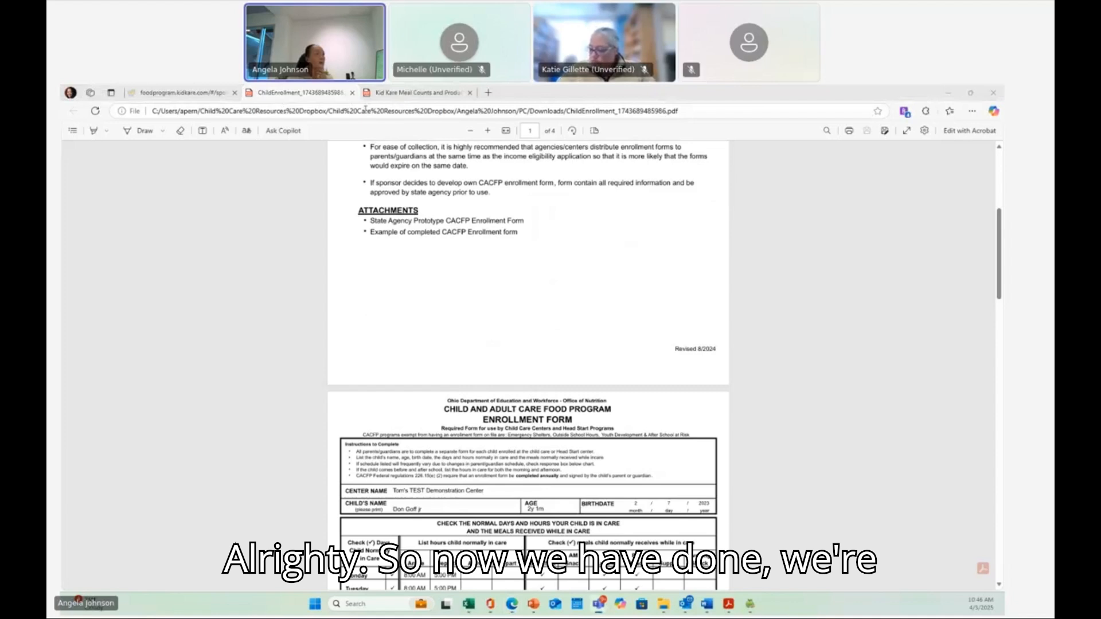
{"action": "left_click", "coordinate": [352, 93]}
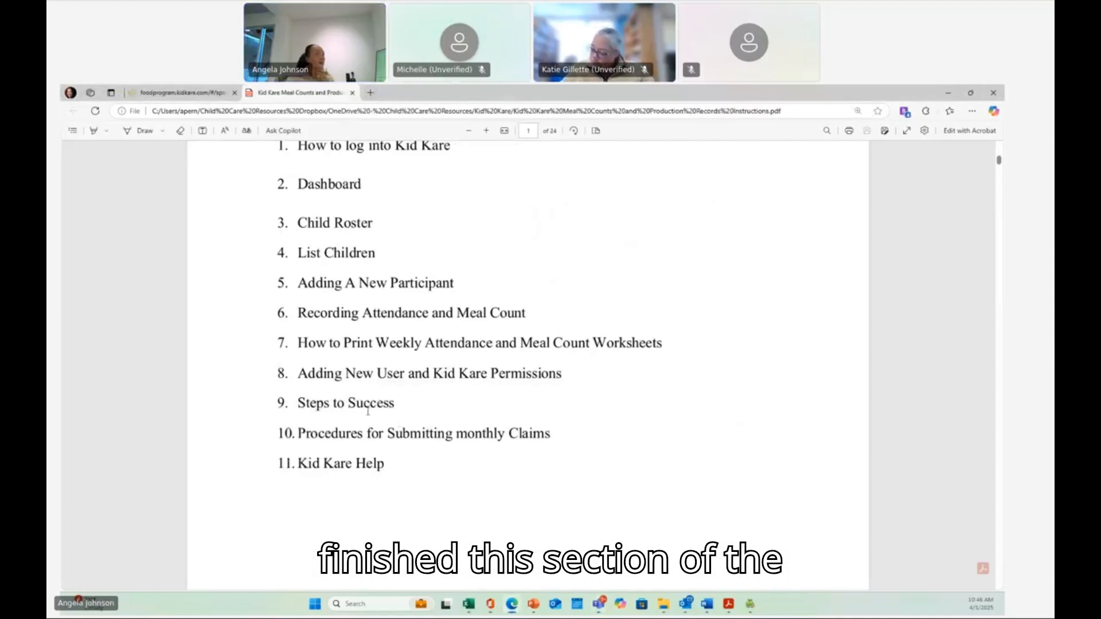
{"action": "scroll", "coordinate": [356, 349], "scroll_direction": "down", "scroll_amount": 10}
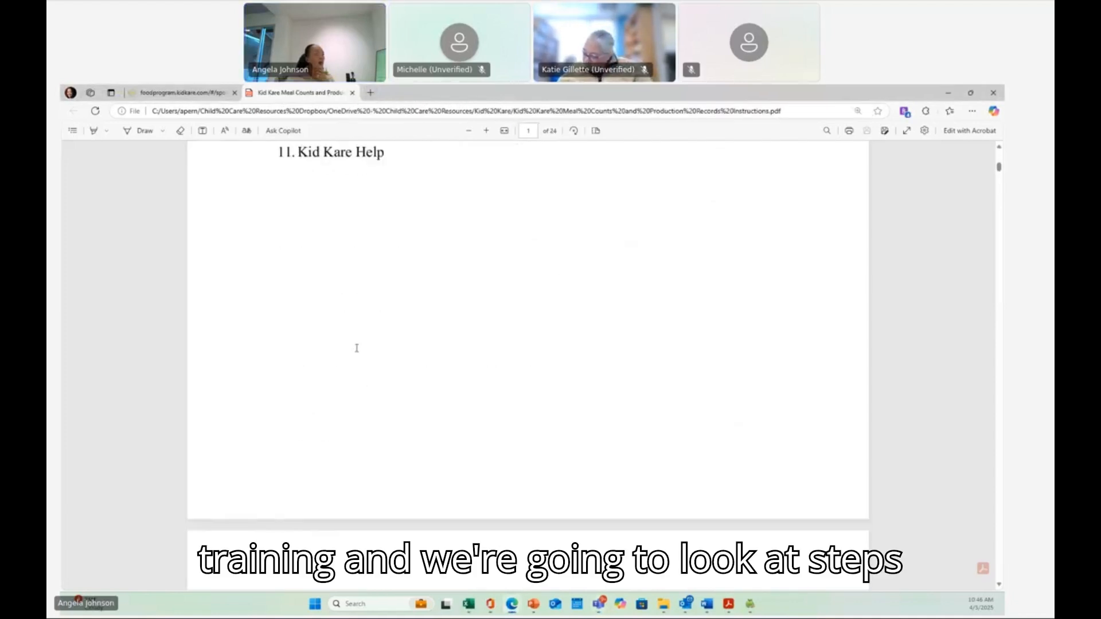
{"action": "scroll", "coordinate": [356, 348], "scroll_direction": "down", "scroll_amount": 15}
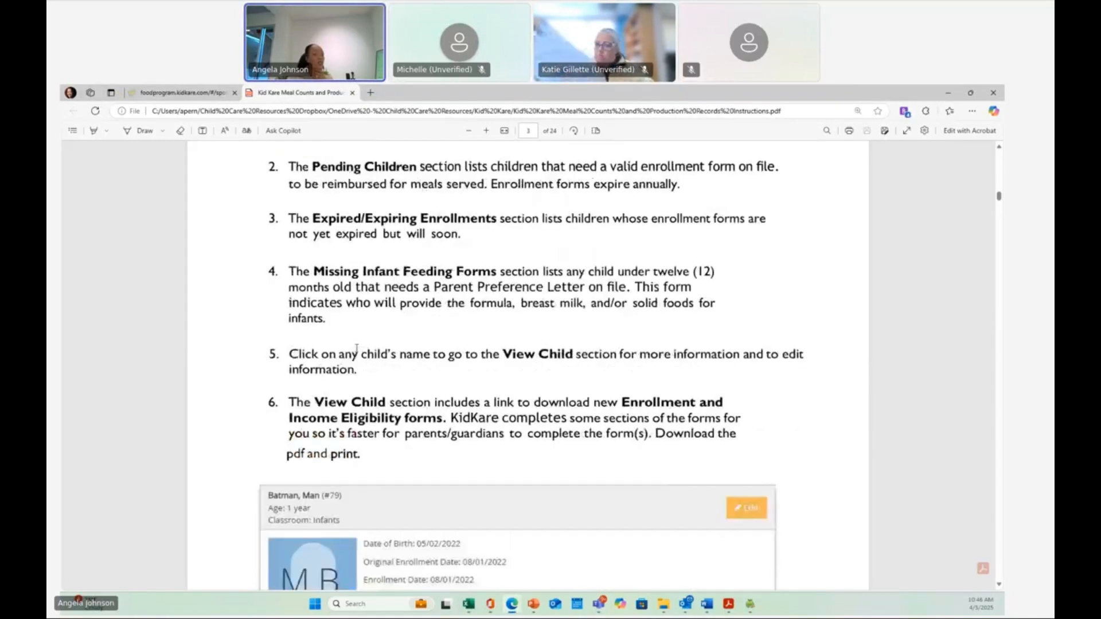
{"action": "scroll", "coordinate": [356, 348], "scroll_direction": "down", "scroll_amount": 15}
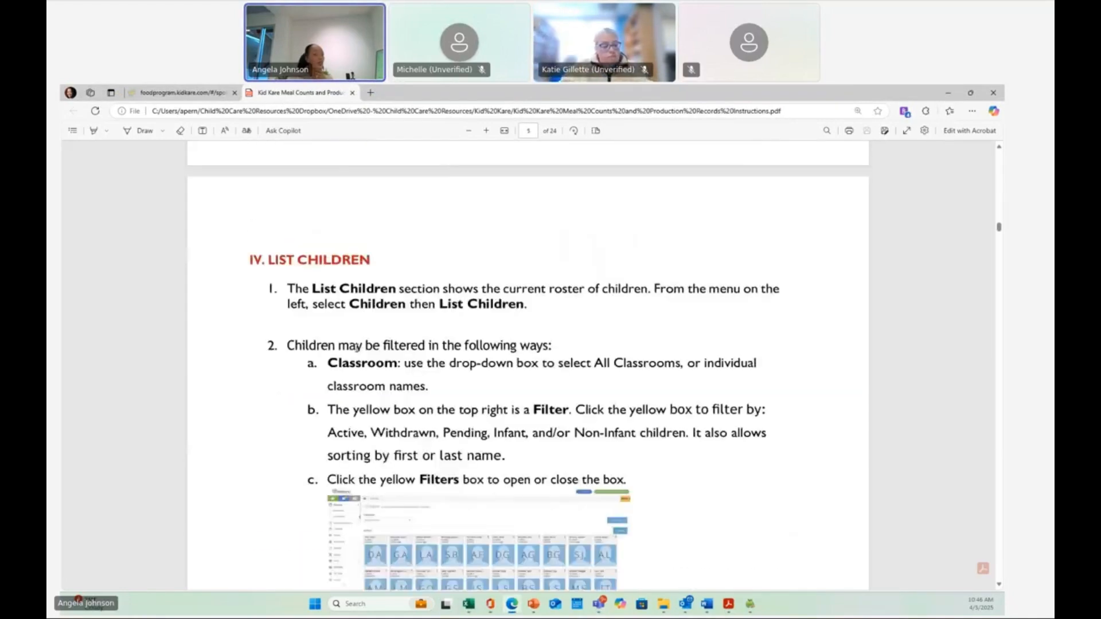
{"action": "scroll", "coordinate": [356, 348], "scroll_direction": "down", "scroll_amount": 15}
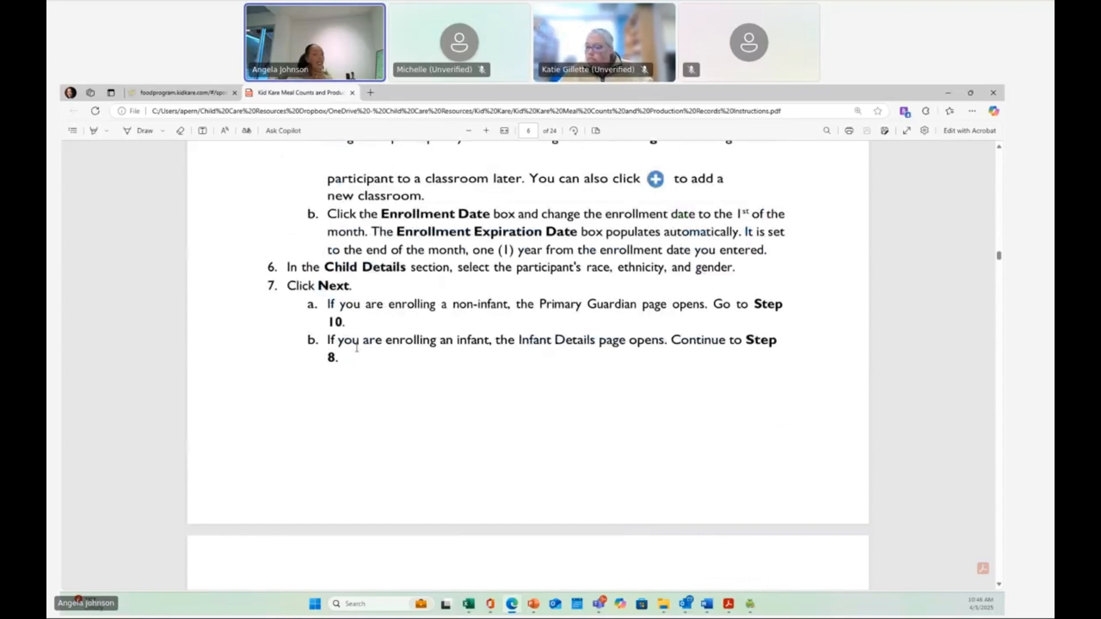
{"action": "scroll", "coordinate": [356, 348], "scroll_direction": "down", "scroll_amount": 15}
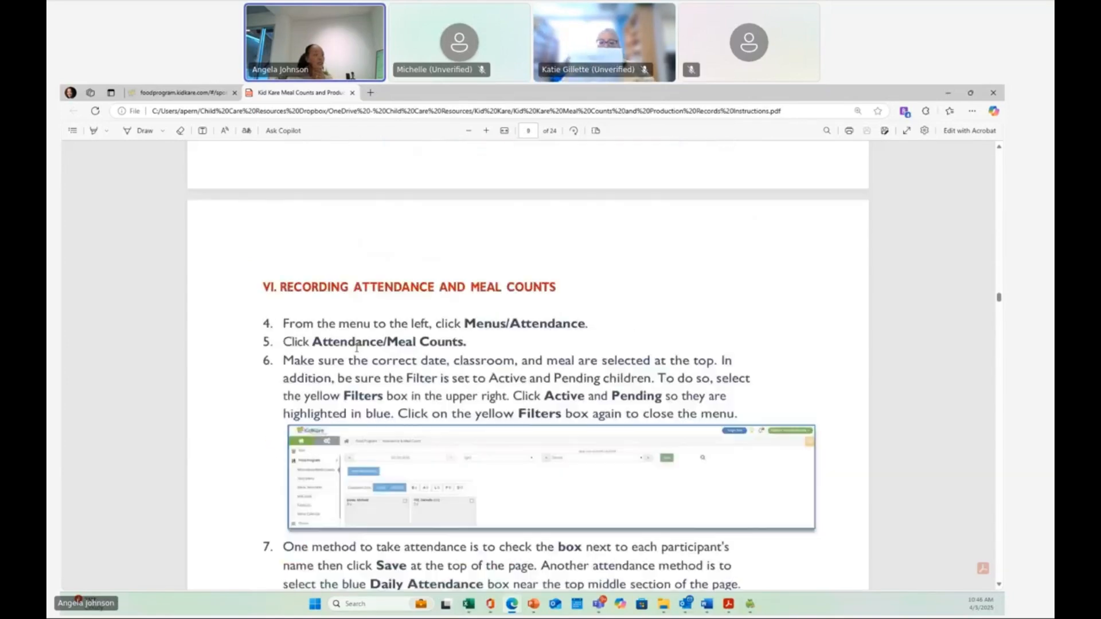
{"action": "scroll", "coordinate": [356, 348], "scroll_direction": "down", "scroll_amount": 15}
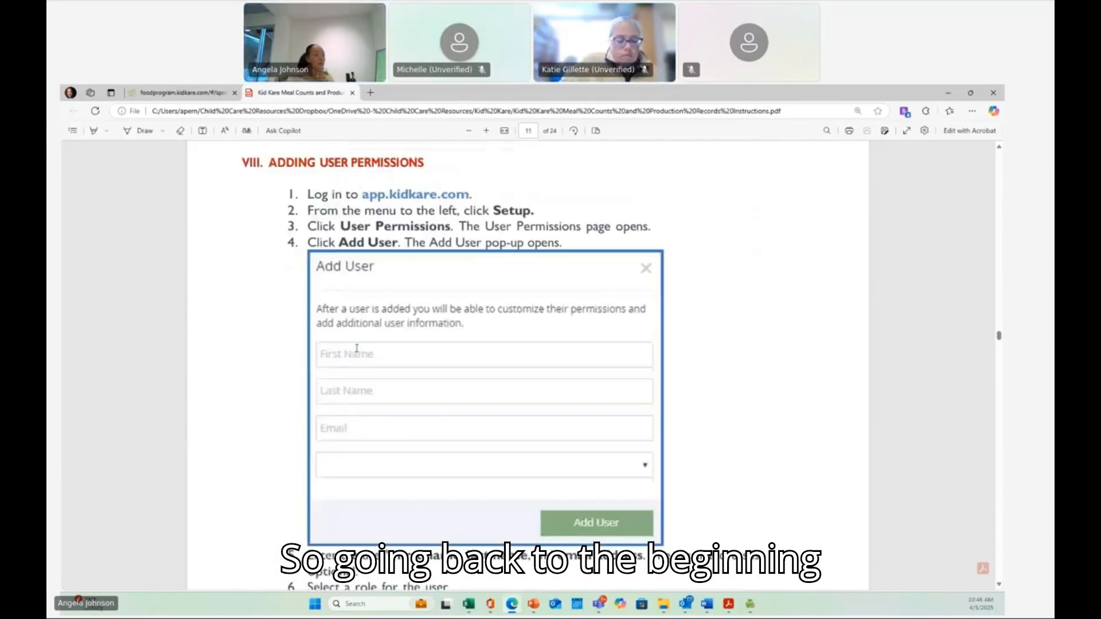
{"action": "scroll", "coordinate": [356, 348], "scroll_direction": "down", "scroll_amount": 15}
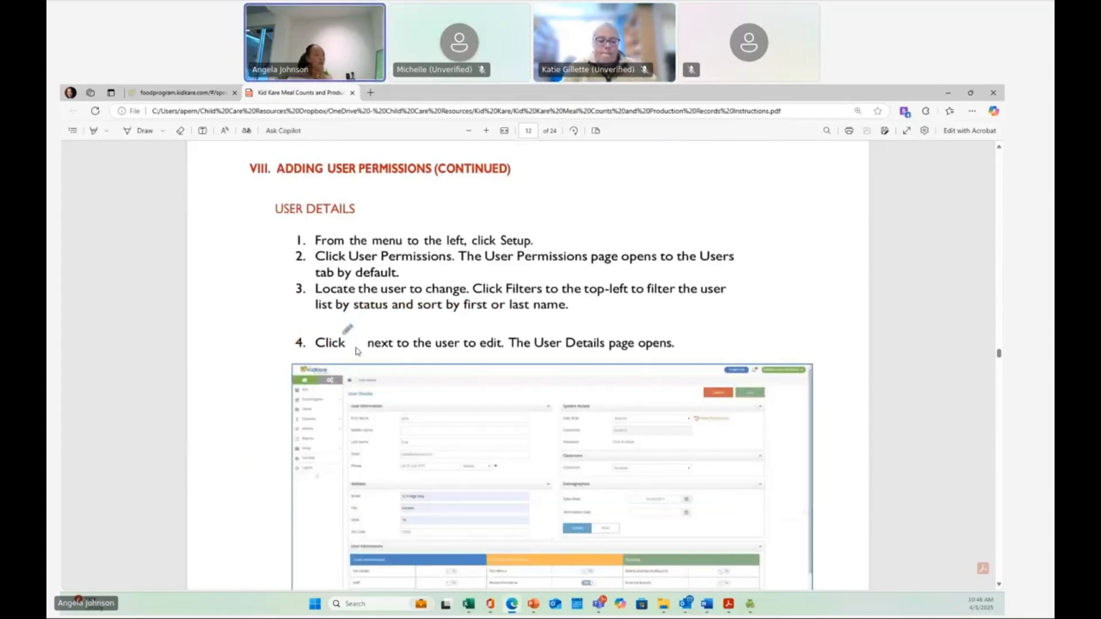
{"action": "scroll", "coordinate": [356, 351], "scroll_direction": "down", "scroll_amount": 3}
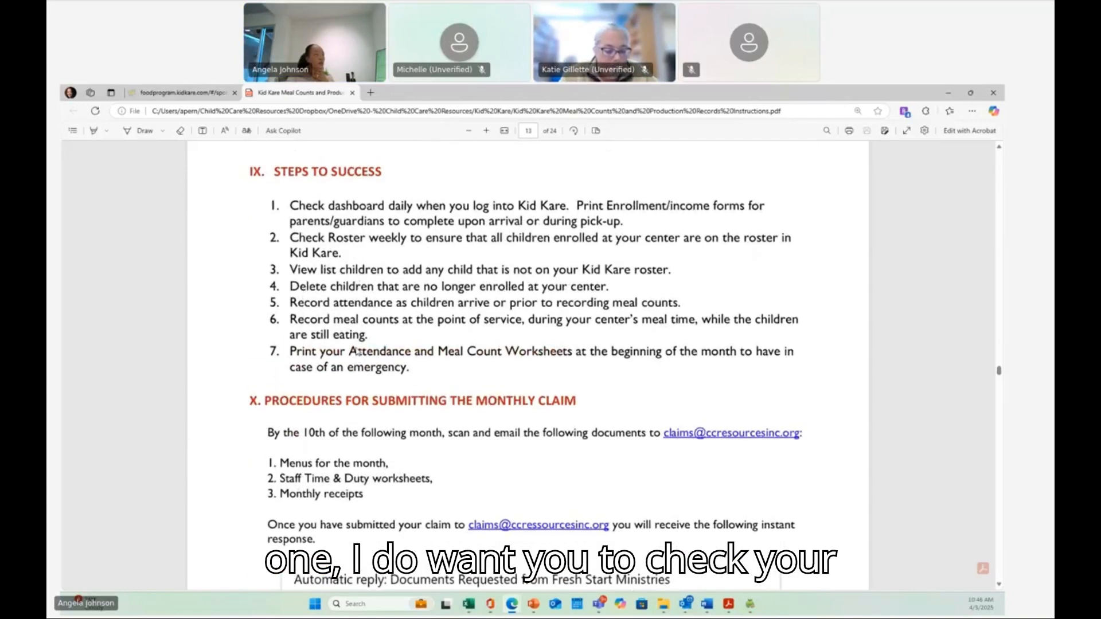
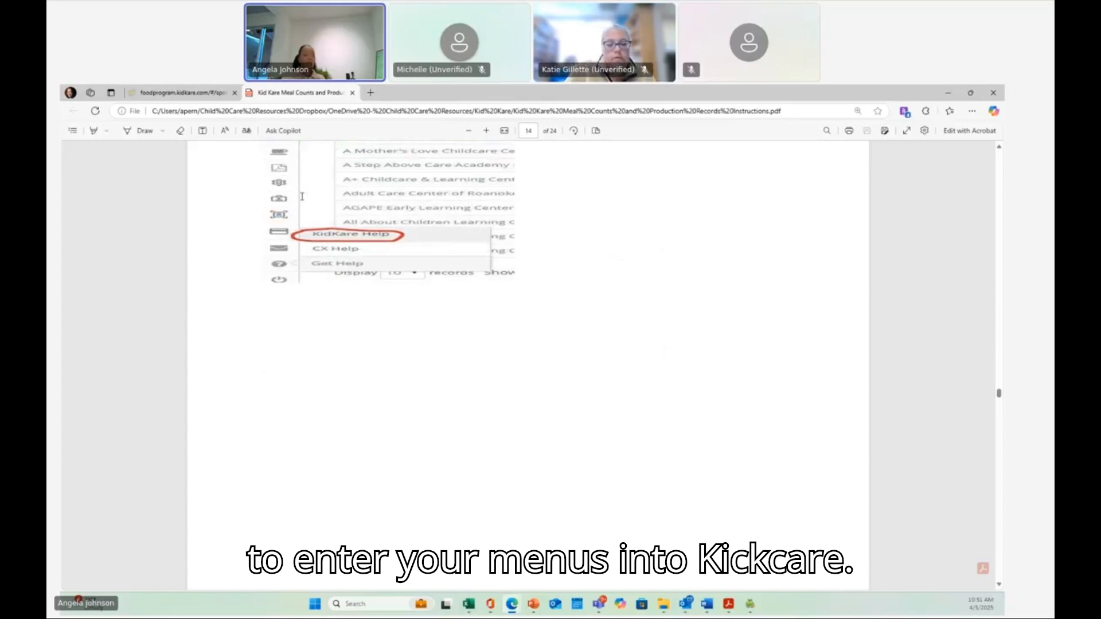
- Scroll the instructions document to the Menu and Production Record Instructions page and return to the KidKare tab
{"action": "scroll", "coordinate": [302, 196], "scroll_direction": "down", "scroll_amount": 5}
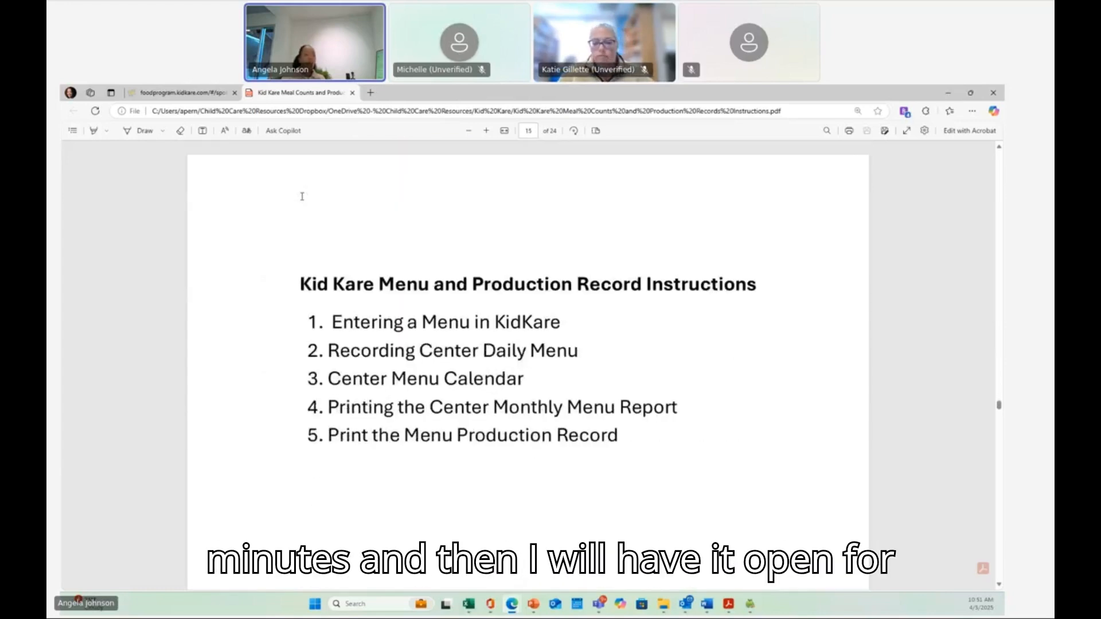
{"action": "scroll", "coordinate": [302, 196], "scroll_direction": "down", "scroll_amount": 1}
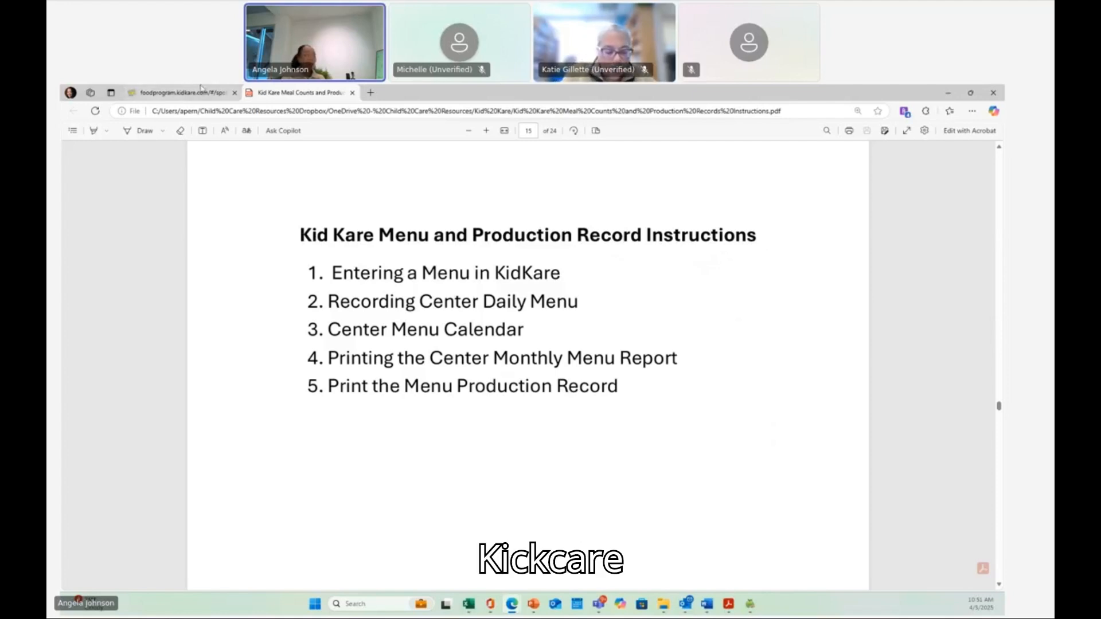
{"action": "left_click", "coordinate": [166, 95]}
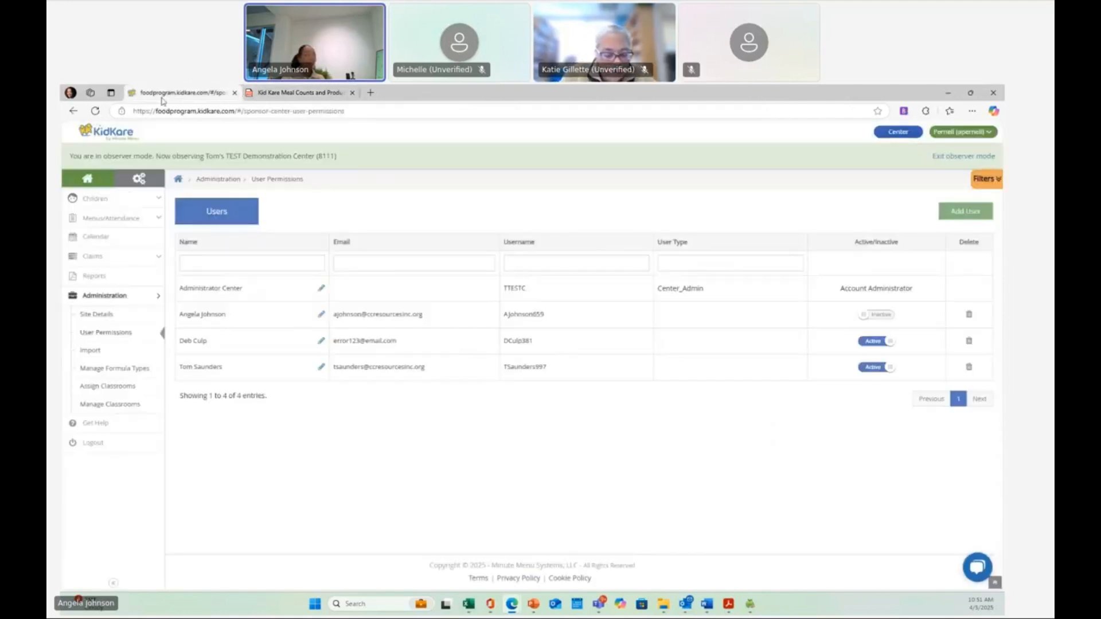
- Open the Daily Menu page under Menus/Attendance
{"action": "left_click", "coordinate": [111, 222]}
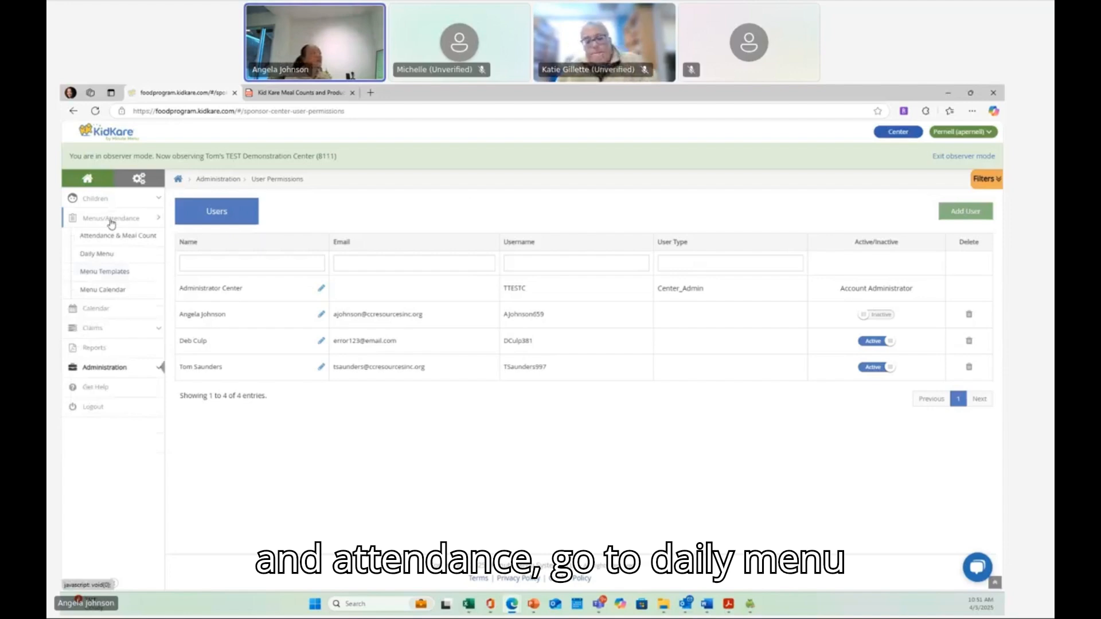
{"action": "left_click", "coordinate": [98, 253]}
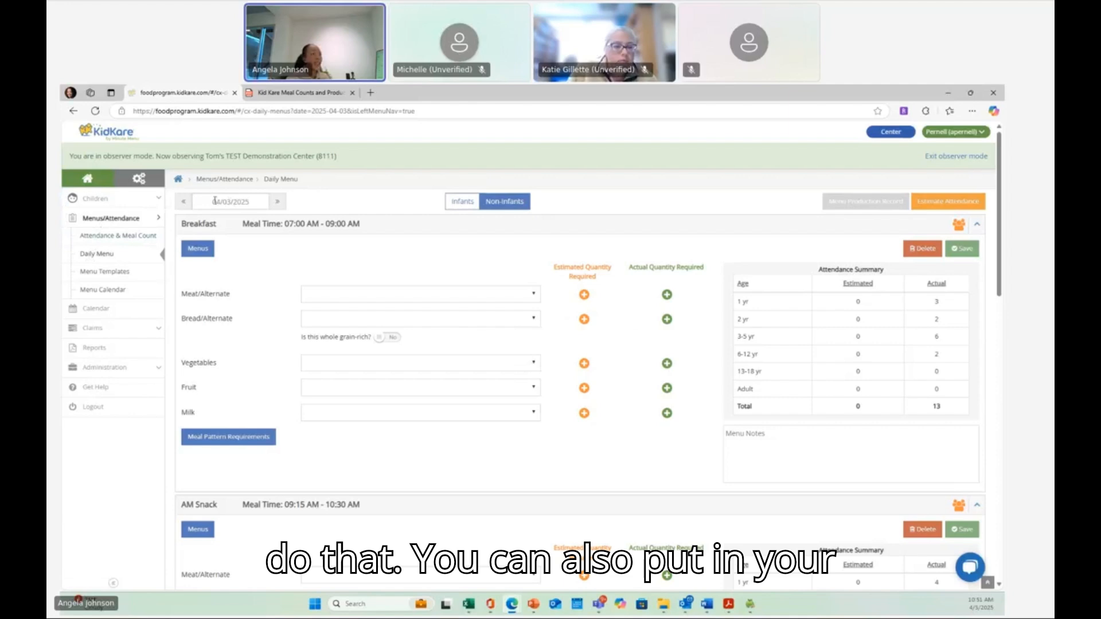
{"action": "left_click", "coordinate": [181, 202]}
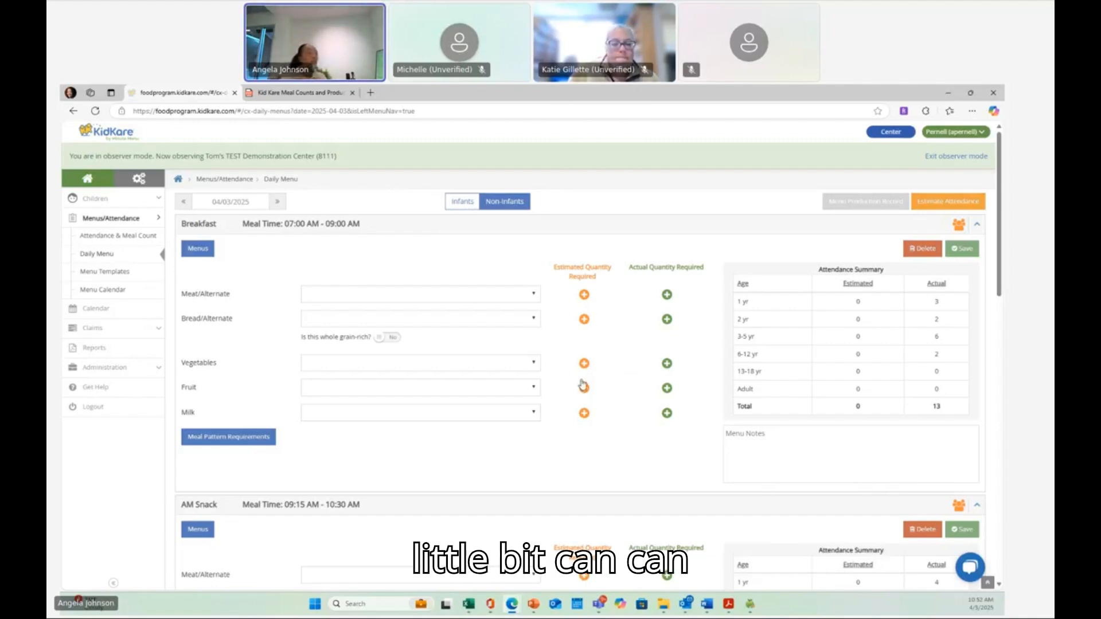
- Browse the breakfast Meat/Alternate food categories, then search for bacon and select Bacon
{"action": "left_click", "coordinate": [528, 296]}
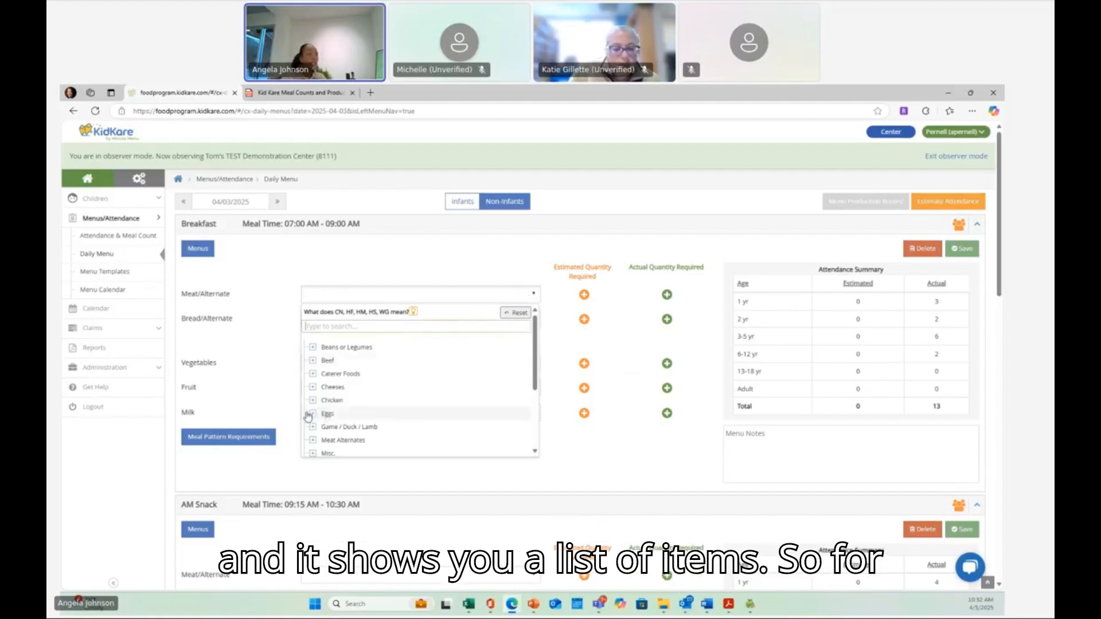
{"action": "left_click", "coordinate": [313, 400]}
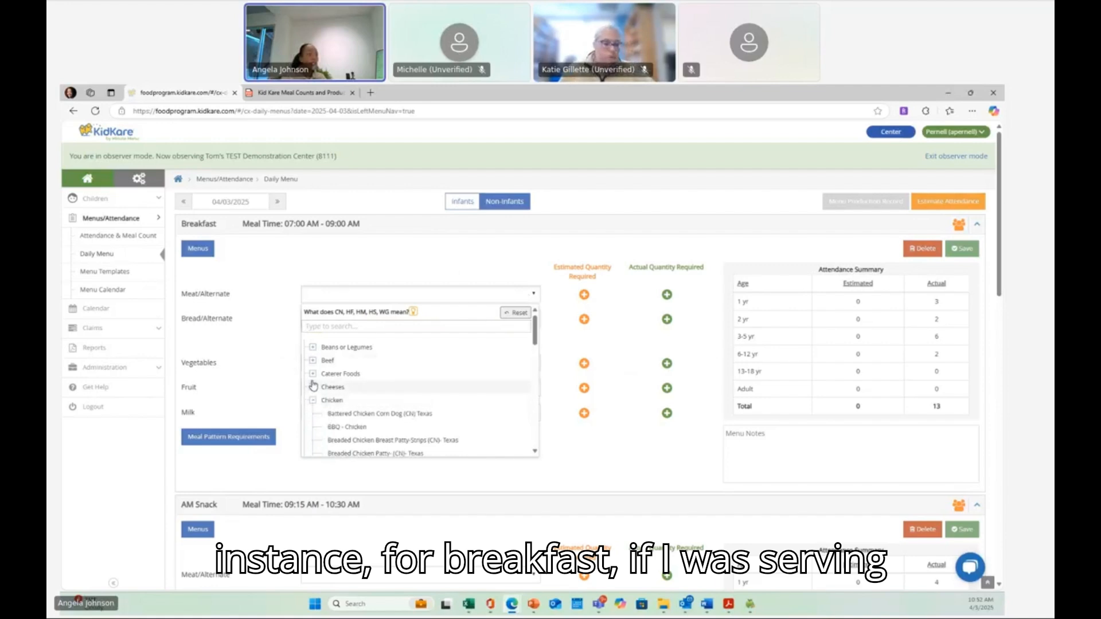
{"action": "left_click", "coordinate": [312, 386]}
{"action": "left_click", "coordinate": [313, 361]}
{"action": "left_click", "coordinate": [313, 348]}
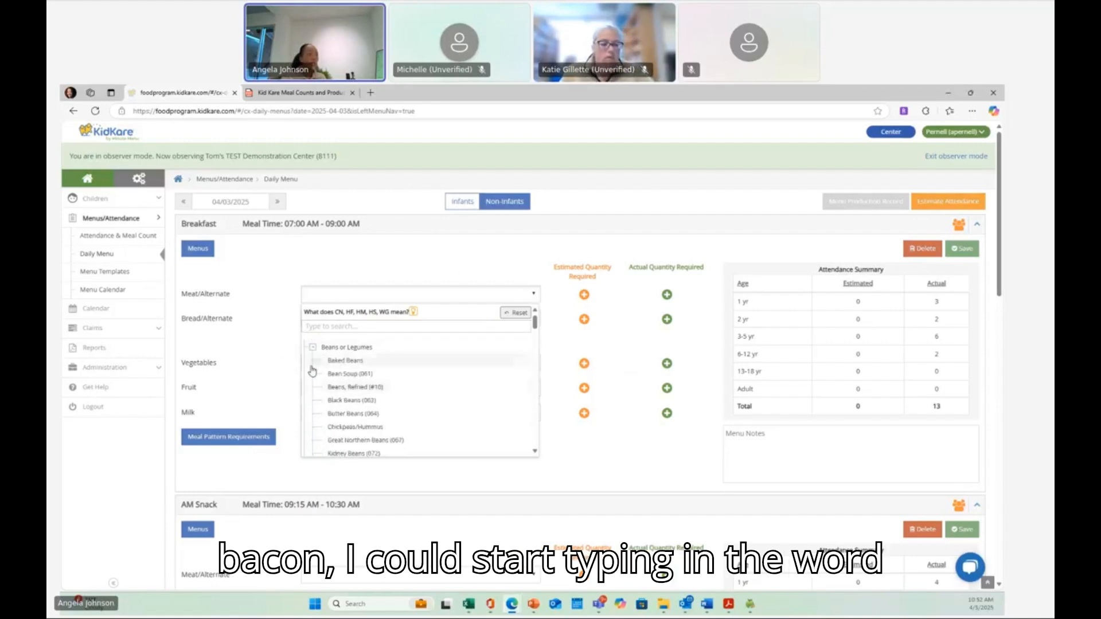
{"action": "left_click", "coordinate": [312, 348]}
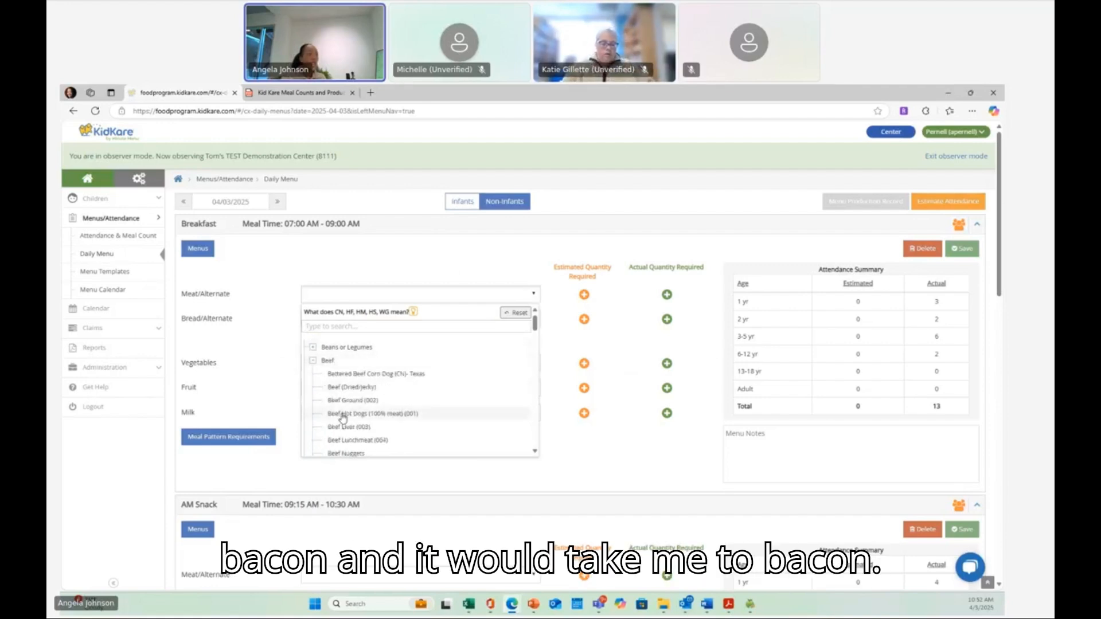
{"action": "left_click", "coordinate": [329, 326]}
{"action": "type", "text": "b"}
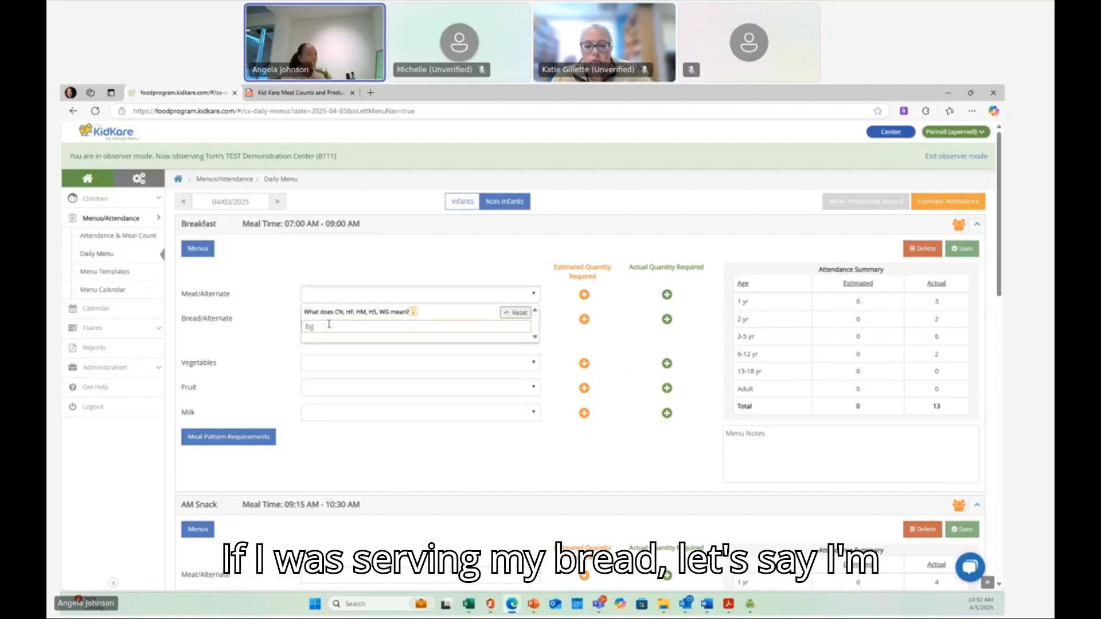
{"action": "type", "text": "ac"}
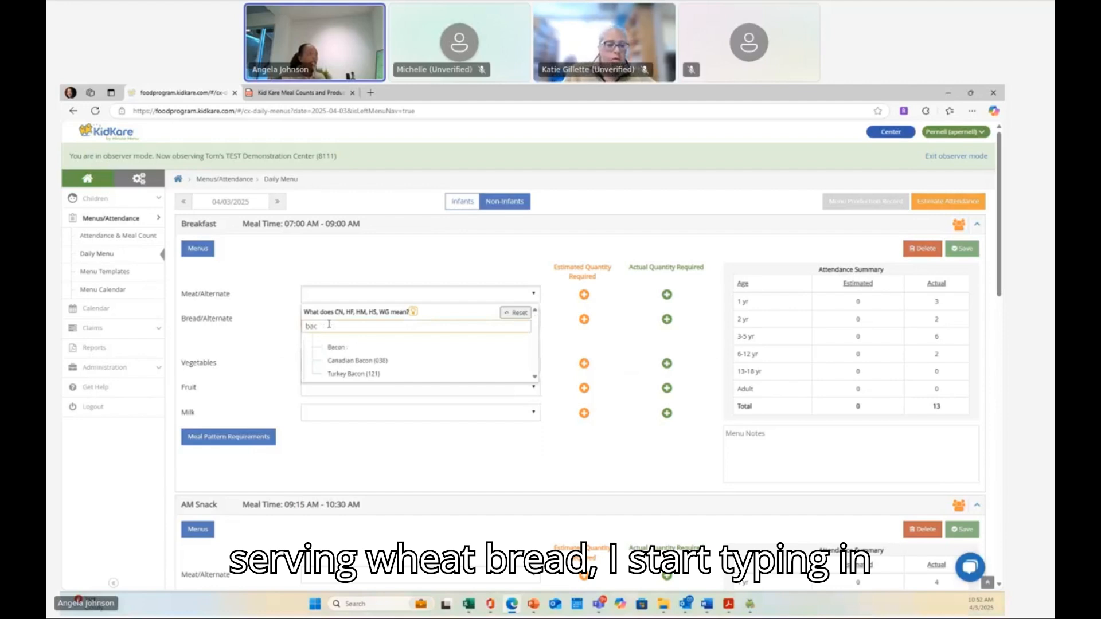
{"action": "left_click", "coordinate": [333, 347]}
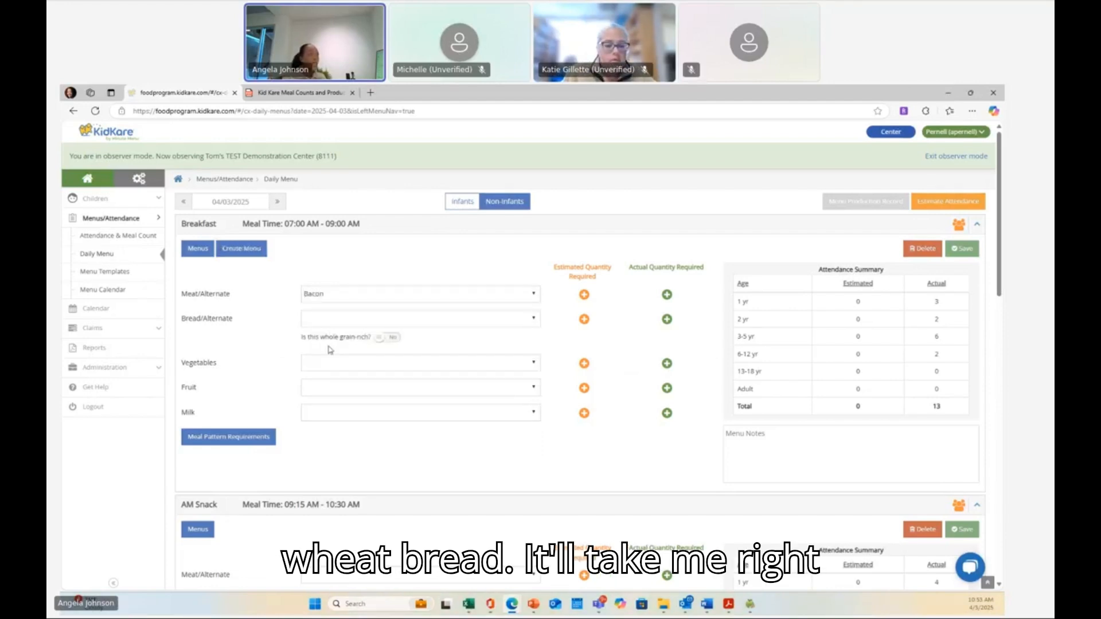
- Select Wheat Bread (1oz/28g) (031) as the breakfast Bread/Alternate and mark it as whole grain-rich
{"action": "left_click", "coordinate": [315, 321]}
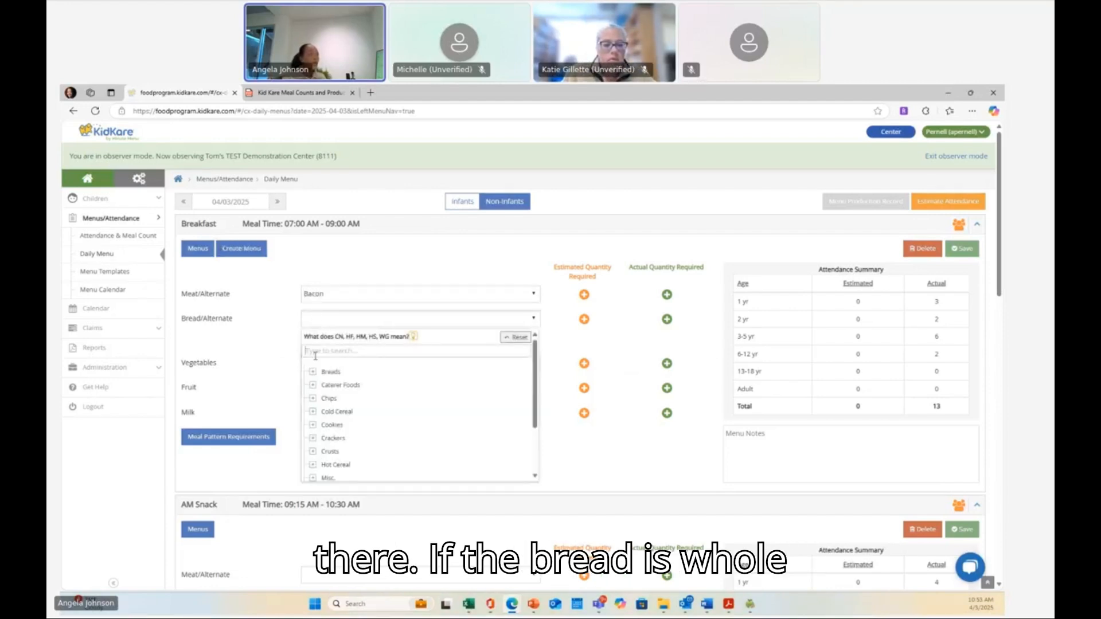
{"action": "type", "text": "wh"}
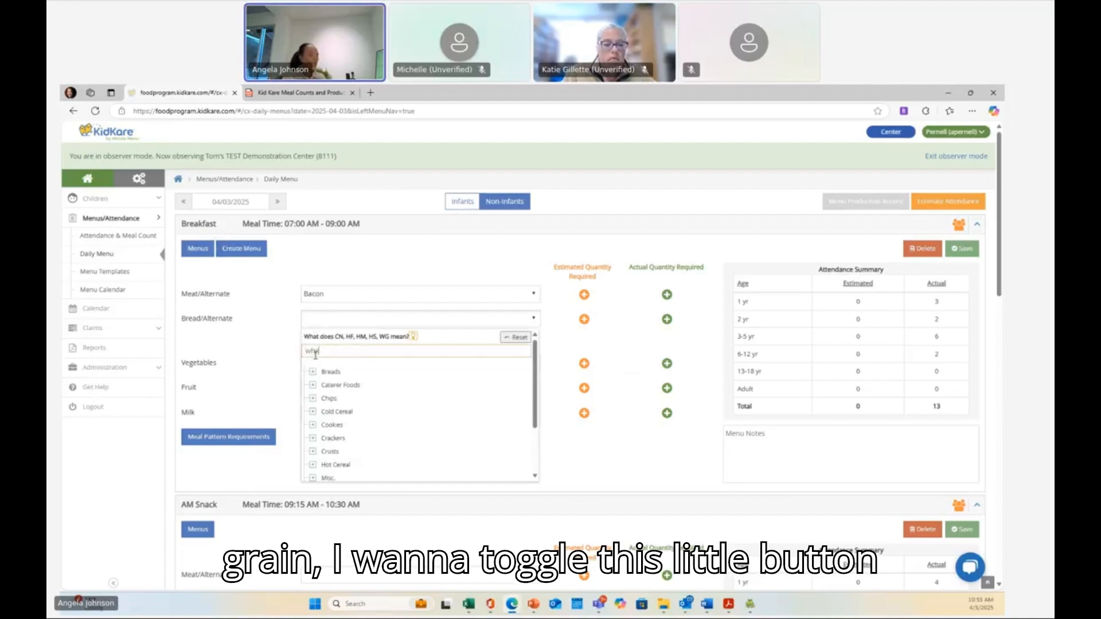
{"action": "type", "text": "eat b"}
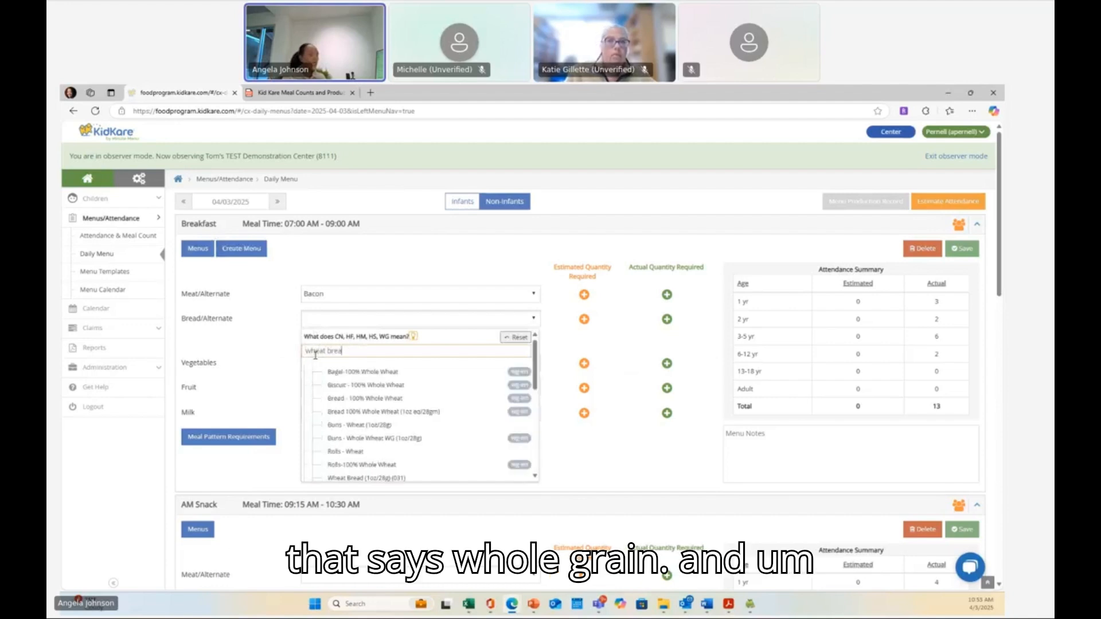
{"action": "type", "text": "rea"}
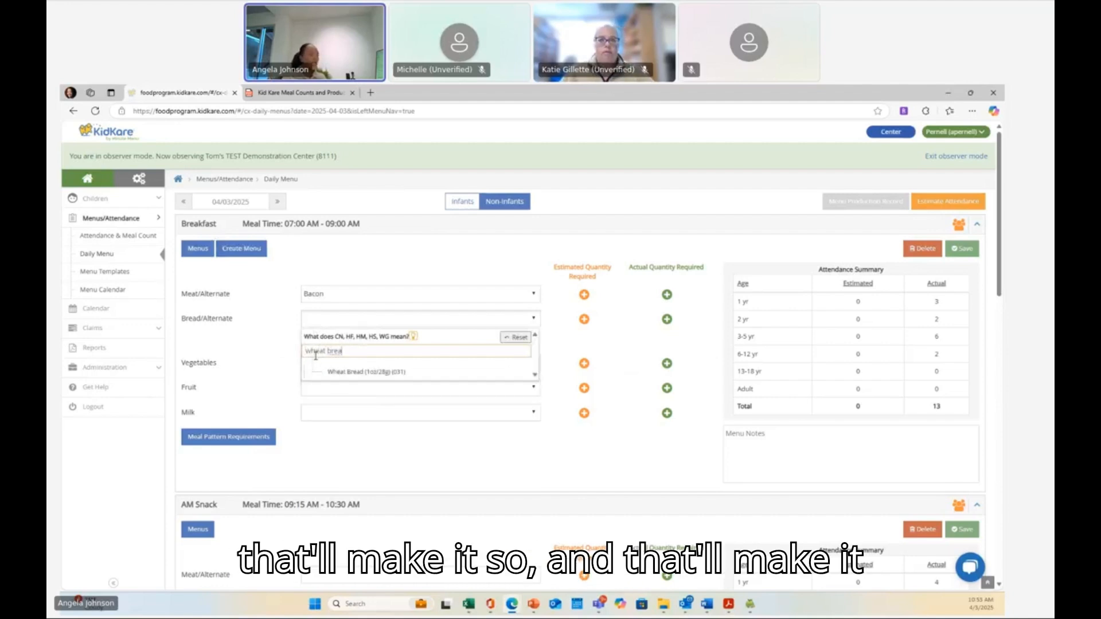
{"action": "left_click", "coordinate": [350, 372]}
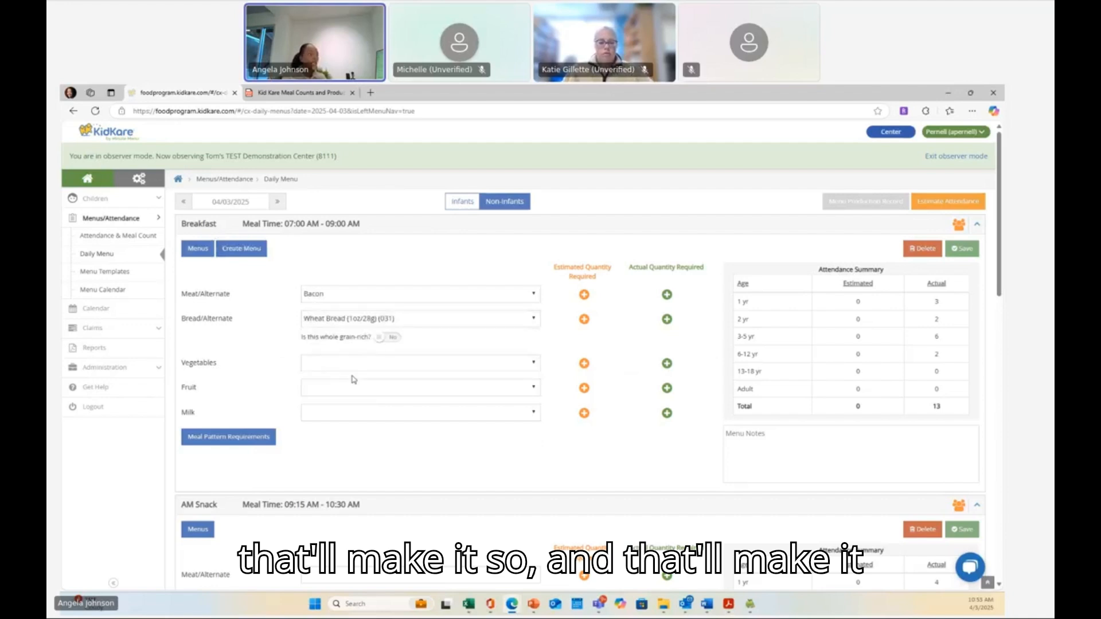
{"action": "left_click", "coordinate": [380, 337]}
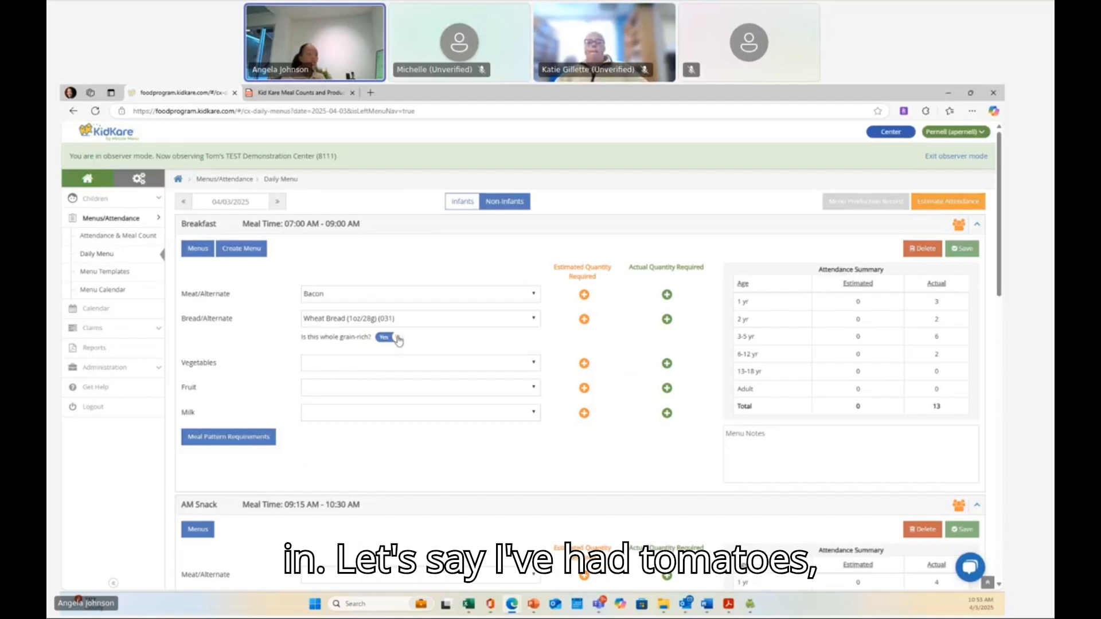
- Search for tomatoes and select Tomatoes Fresh, Stewed (223) as the breakfast vegetable
{"action": "left_click", "coordinate": [378, 372]}
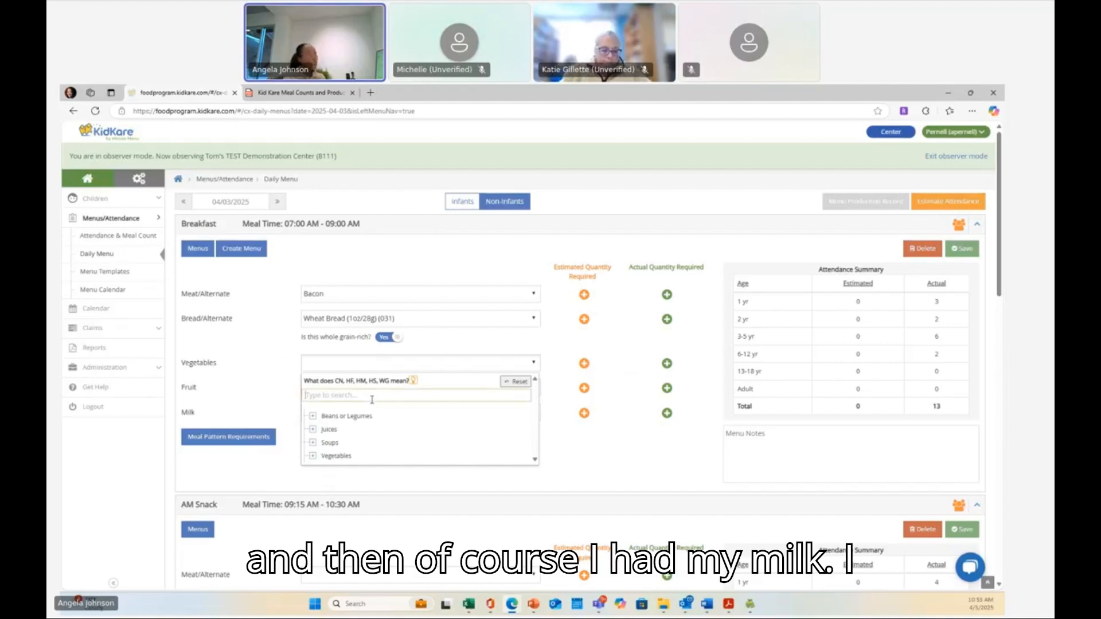
{"action": "type", "text": "foa"}
{"action": "key", "text": "BackSpace"}
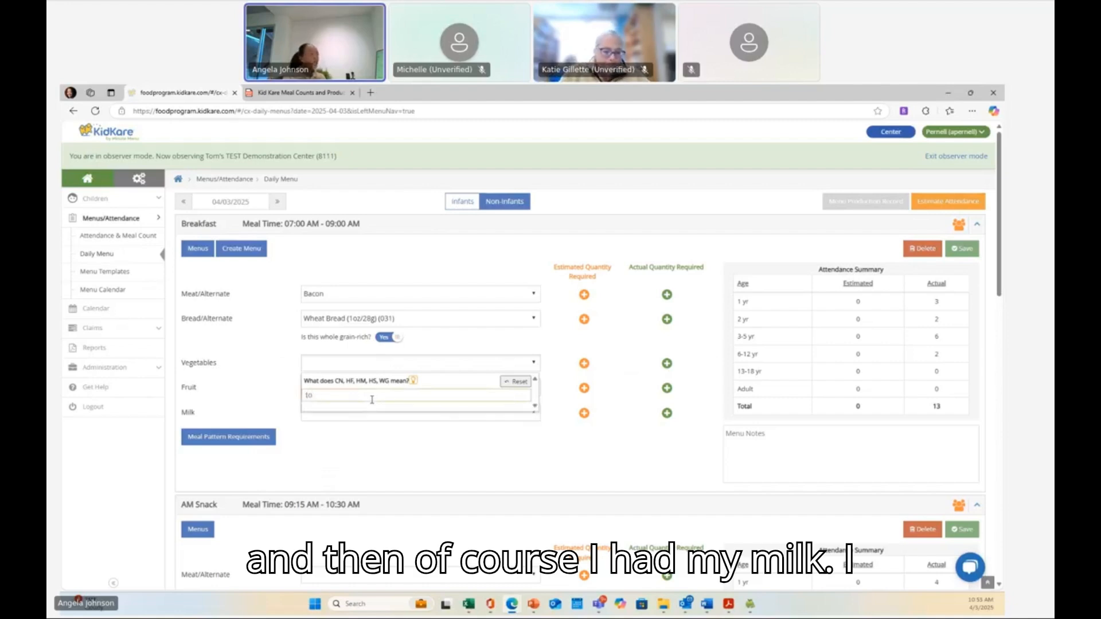
{"action": "type", "text": "m"}
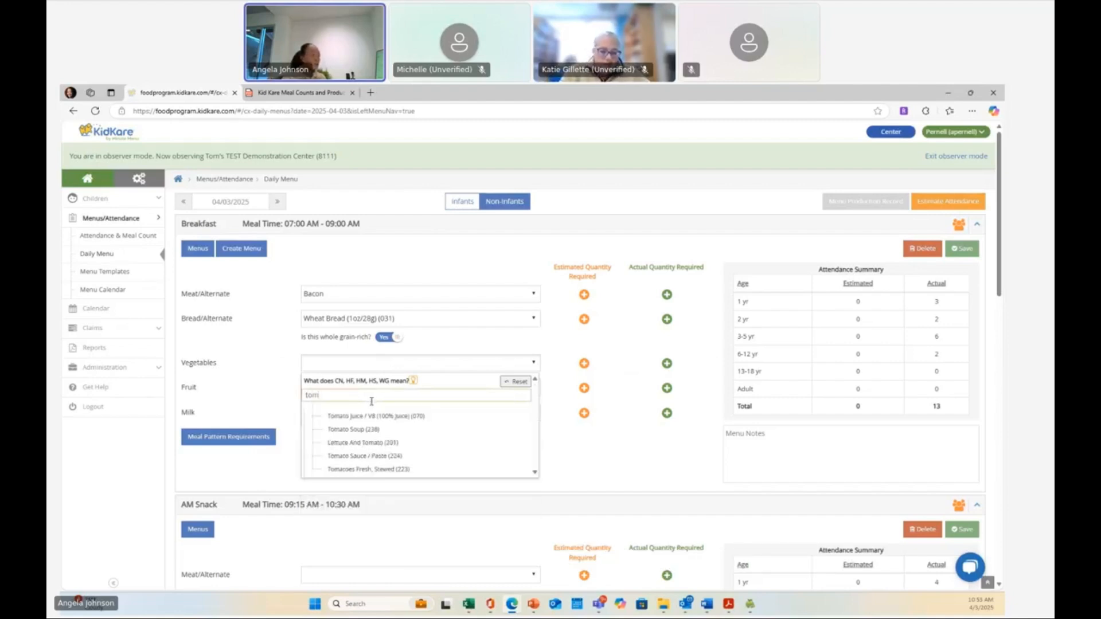
{"action": "left_click", "coordinate": [362, 472]}
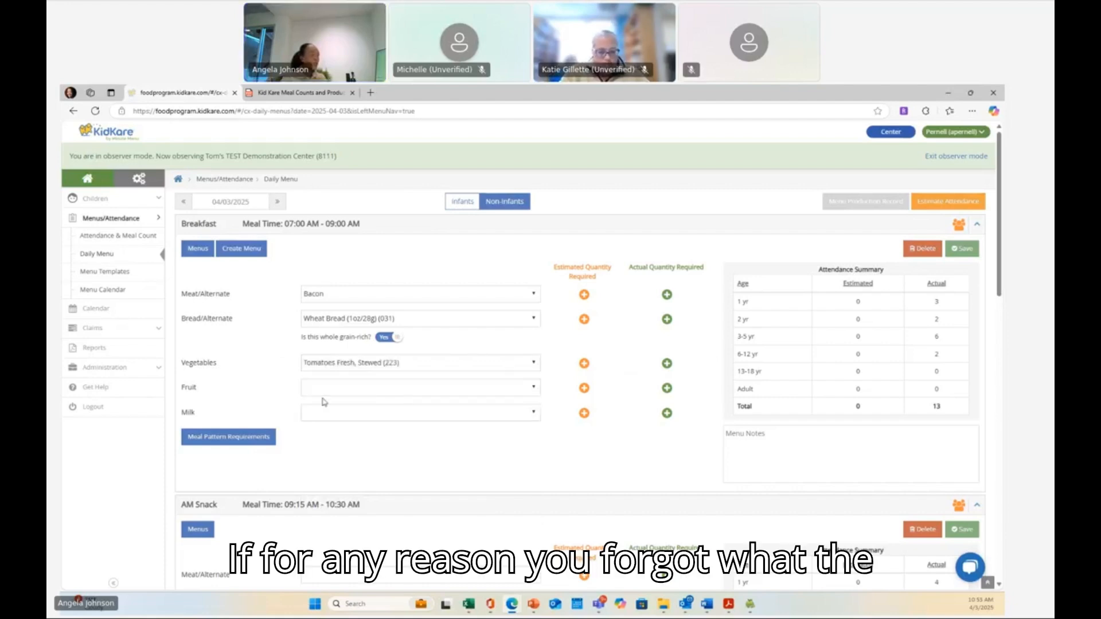
- Select Lowfat Milk - 1% (5) as the breakfast milk and save the breakfast menu
{"action": "left_click", "coordinate": [325, 412]}
{"action": "left_click", "coordinate": [338, 479]}
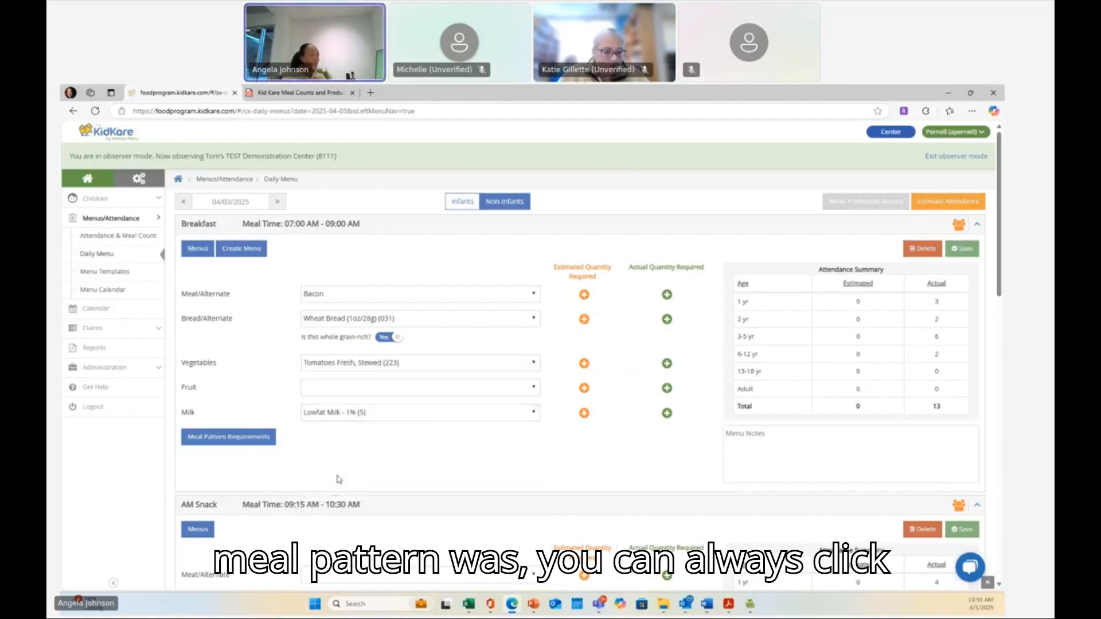
{"action": "left_click", "coordinate": [961, 248]}
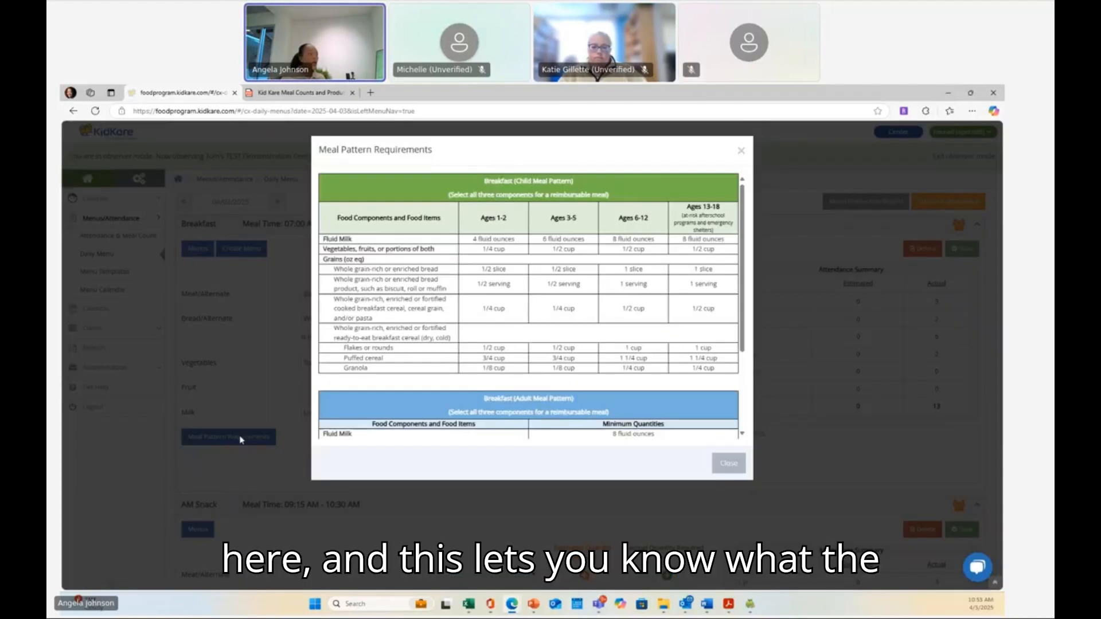
- Open and review the breakfast Meal Pattern Requirements chart, then close it
{"action": "left_click", "coordinate": [241, 438]}
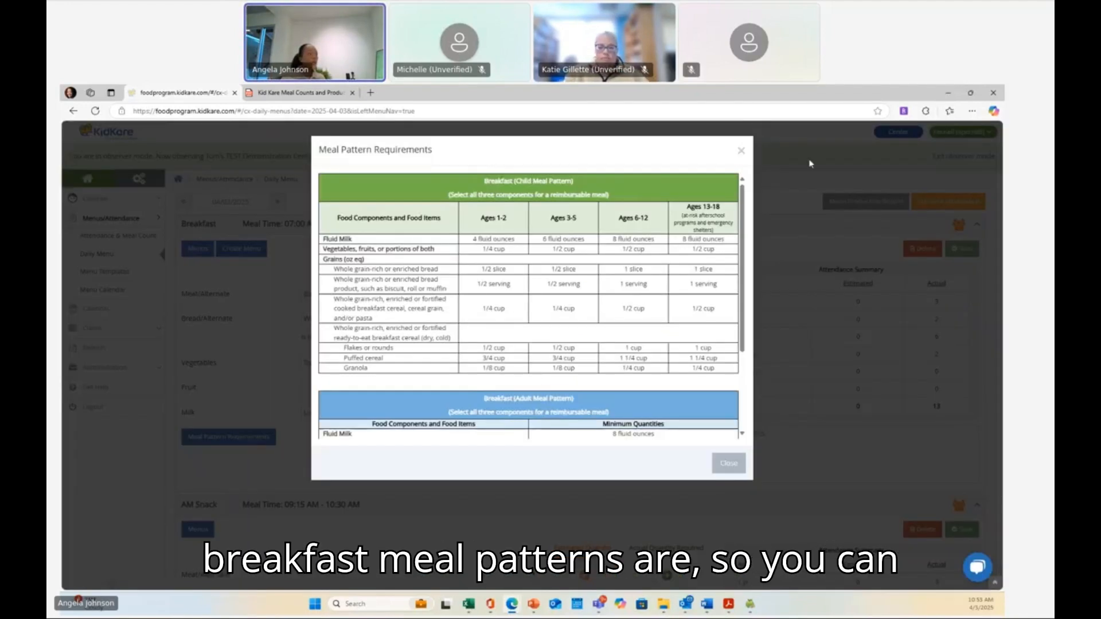
{"action": "left_click", "coordinate": [741, 151]}
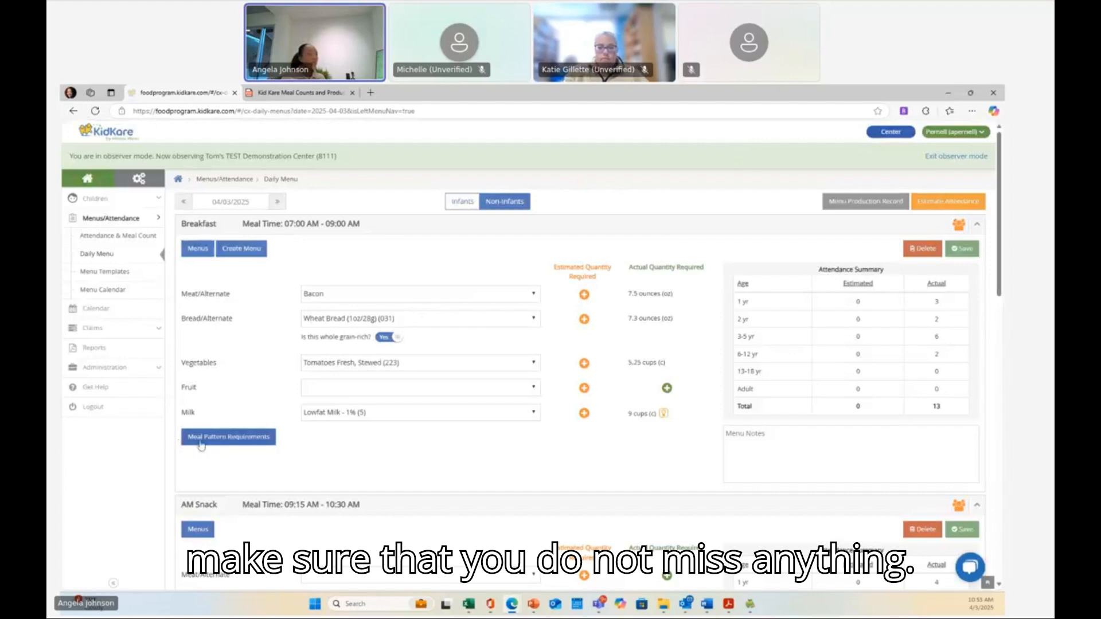
{"action": "left_click", "coordinate": [261, 444]}
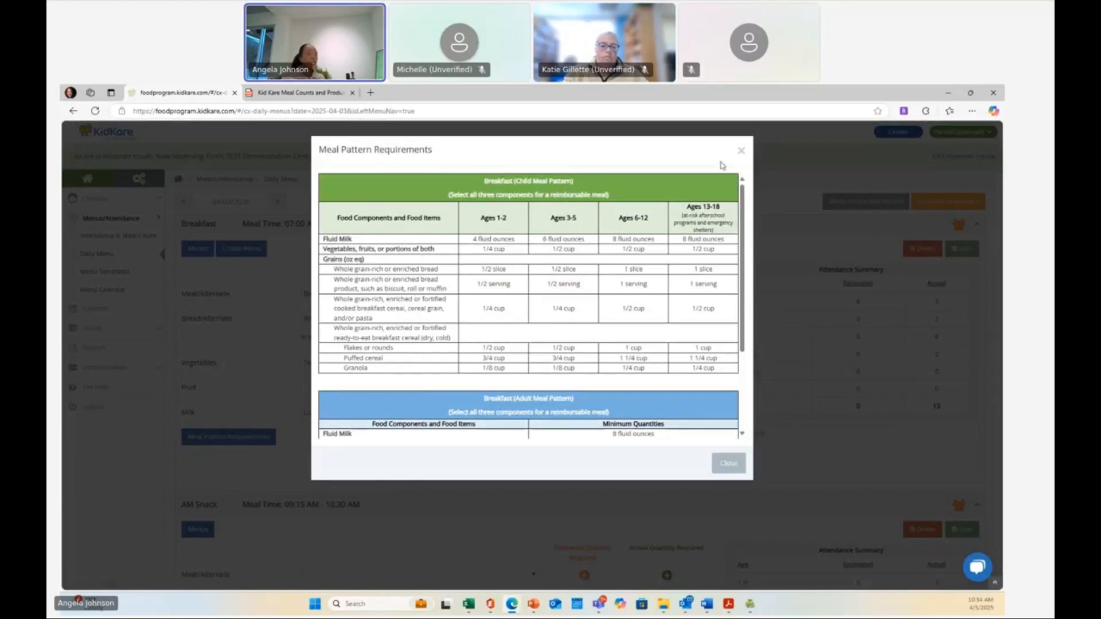
{"action": "left_click", "coordinate": [739, 151]}
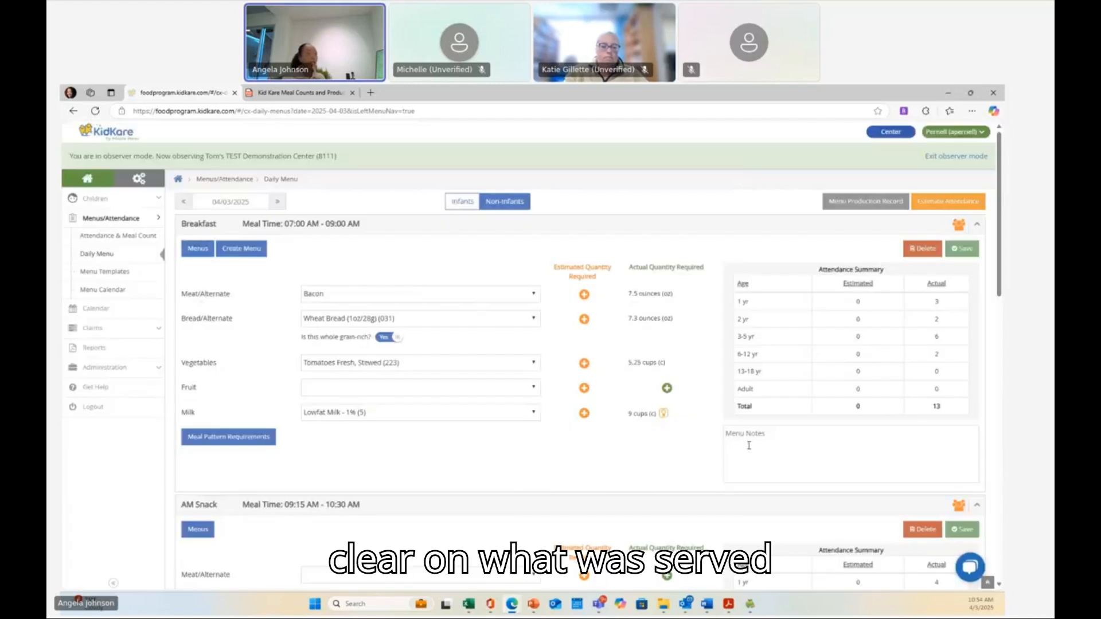
- Enter "Sliced tomatoes" in the breakfast Menu Notes
{"action": "left_click", "coordinate": [749, 446]}
{"action": "type", "text": "Sl"}
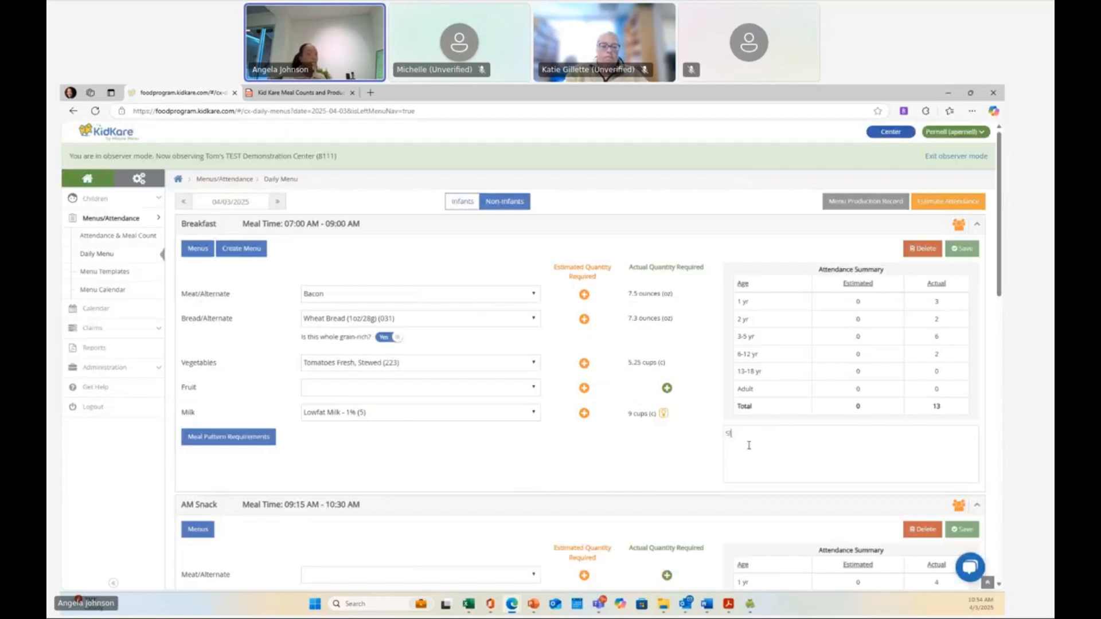
{"action": "type", "text": "iced toma"}
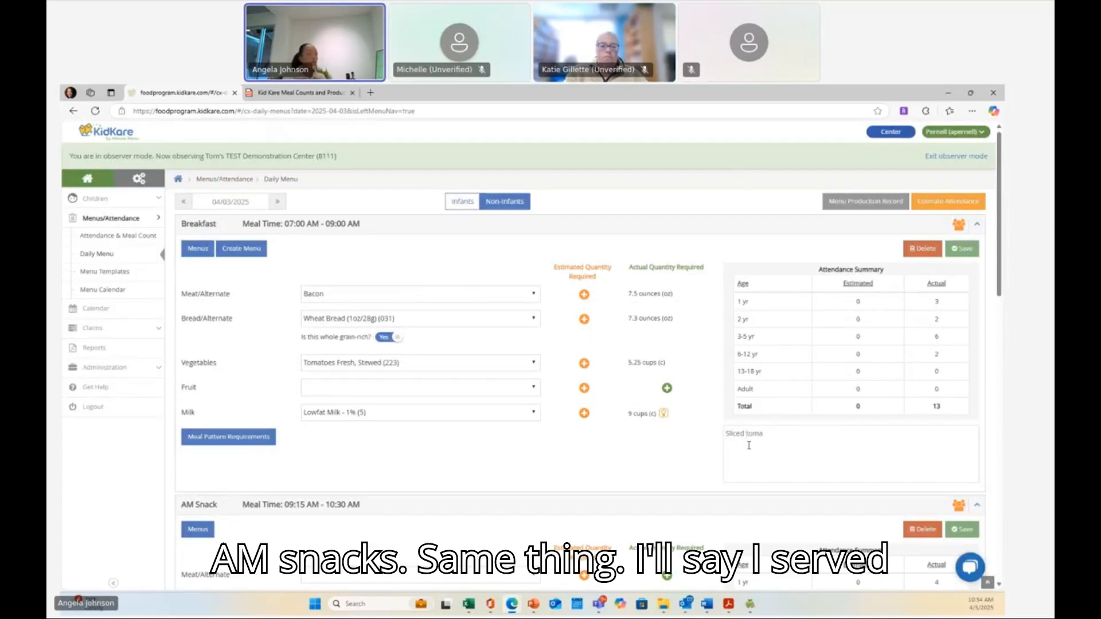
{"action": "type", "text": "toes"}
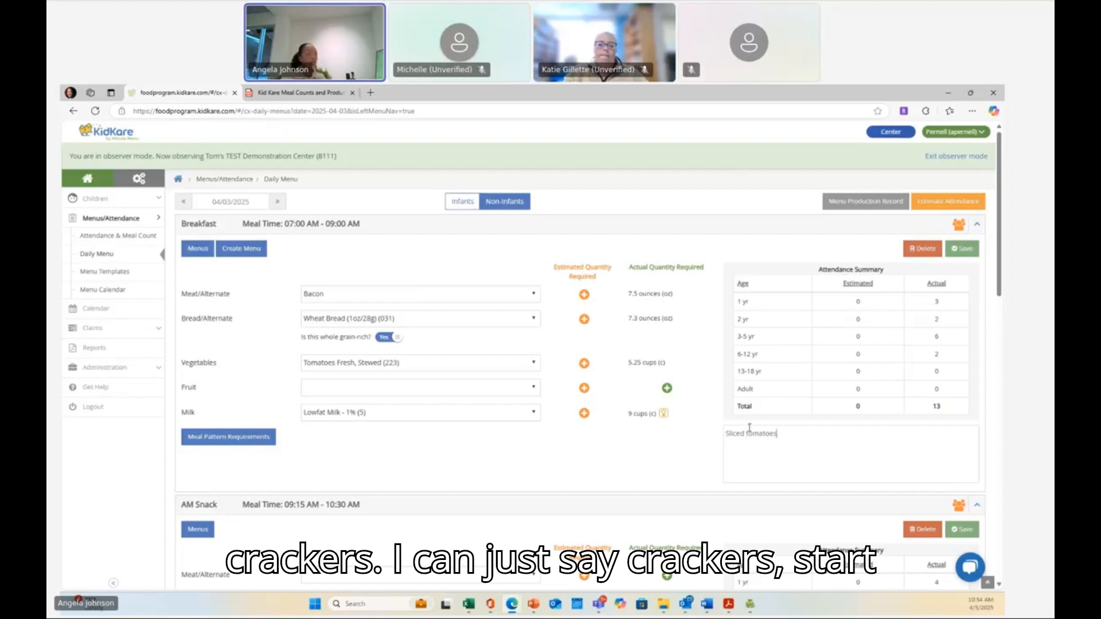
- Search for crackers and select Club Crackers (1oz/22g) (035) as the AM Snack bread/alternate
{"action": "scroll", "coordinate": [759, 401], "scroll_direction": "down", "scroll_amount": 3}
{"action": "scroll", "coordinate": [759, 401], "scroll_direction": "down", "scroll_amount": 3}
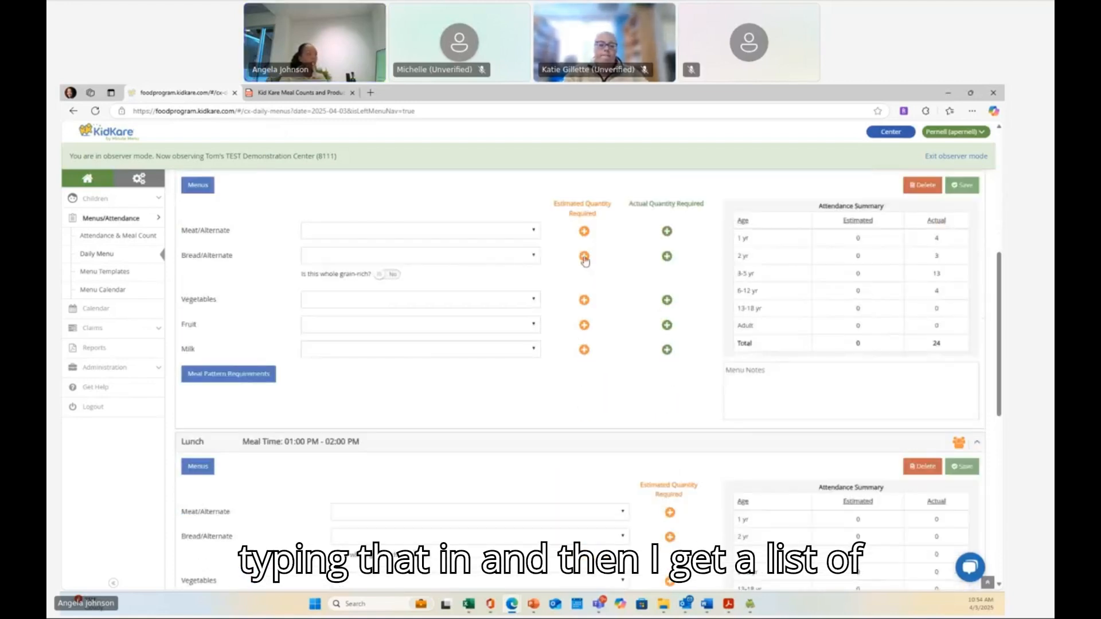
{"action": "left_click", "coordinate": [533, 255]}
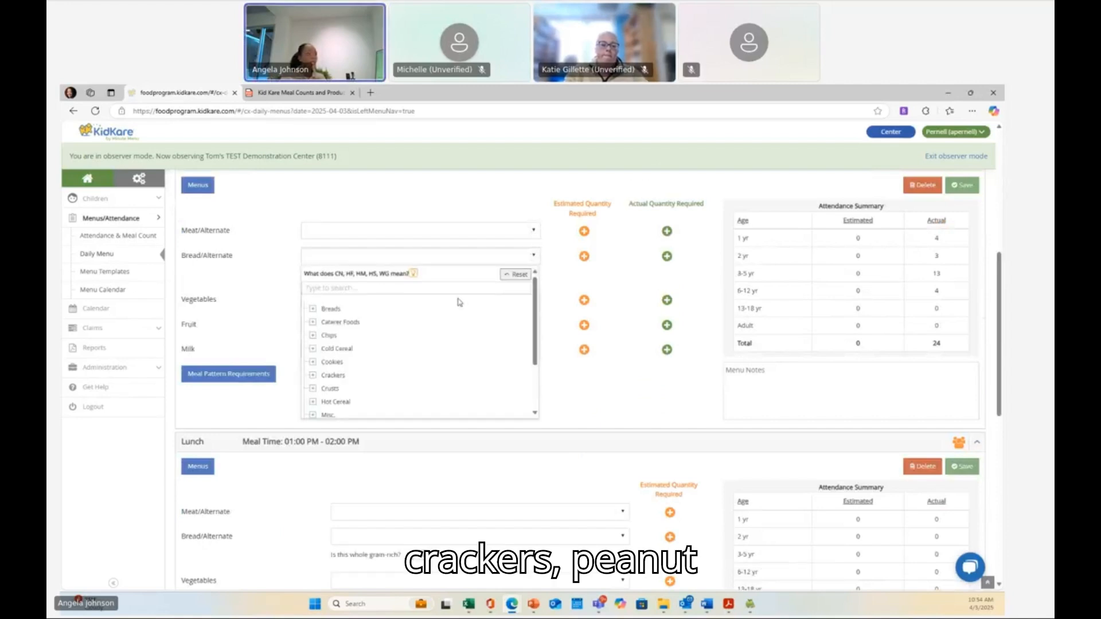
{"action": "type", "text": "crackers"}
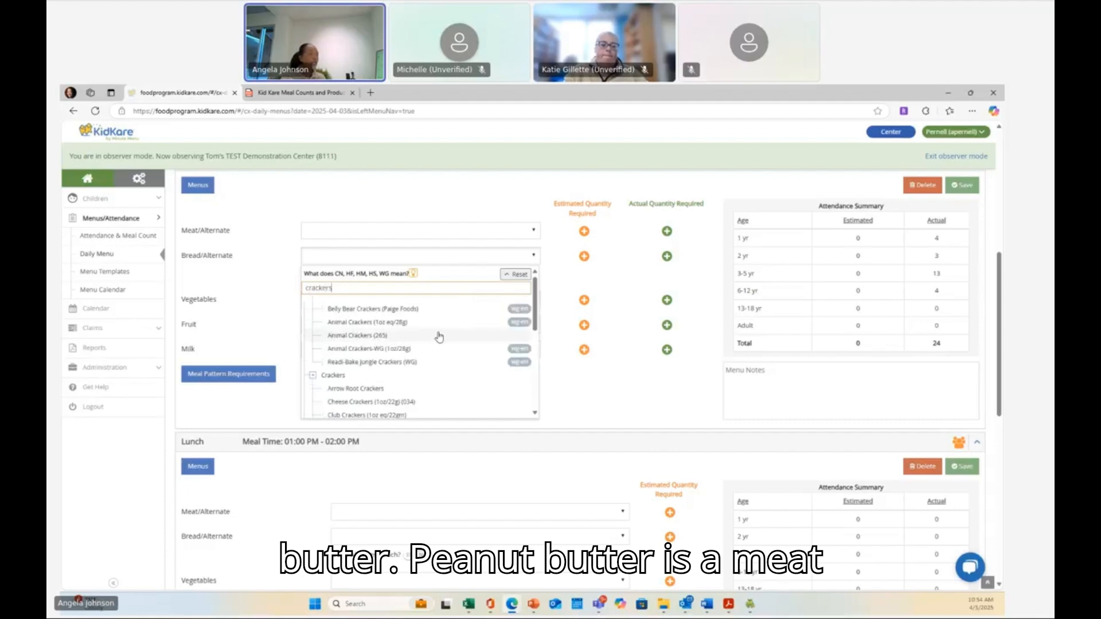
{"action": "scroll", "coordinate": [435, 338], "scroll_direction": "down", "scroll_amount": 2}
{"action": "left_click", "coordinate": [365, 335]}
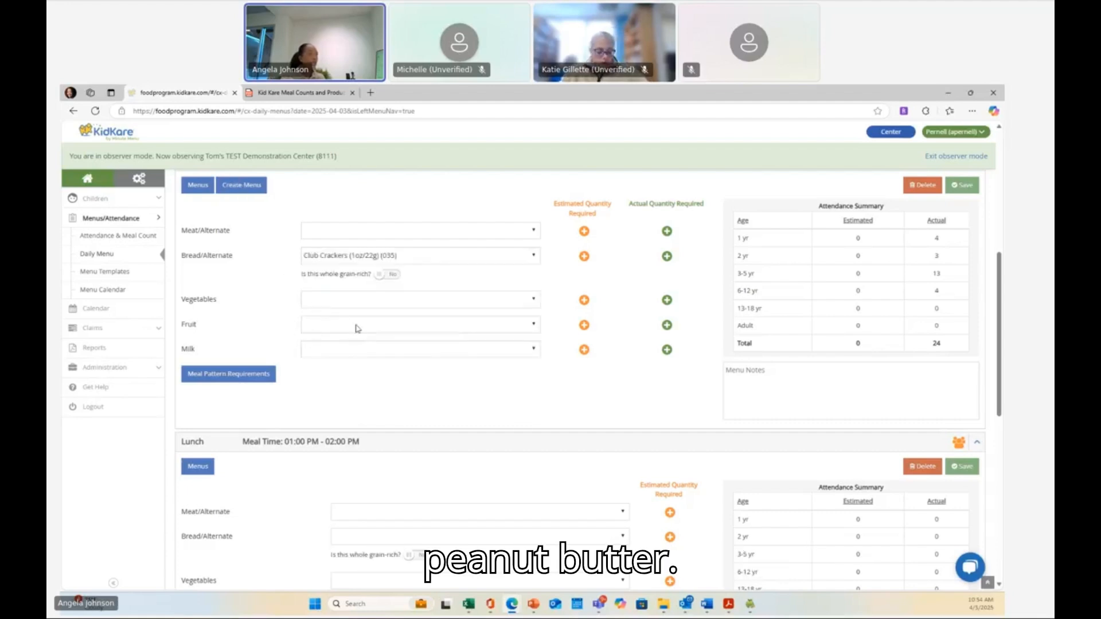
- Search for peanut butter and select Peanut Butter - Snack (106) as the AM Snack meat/alternate
{"action": "left_click", "coordinate": [326, 236]}
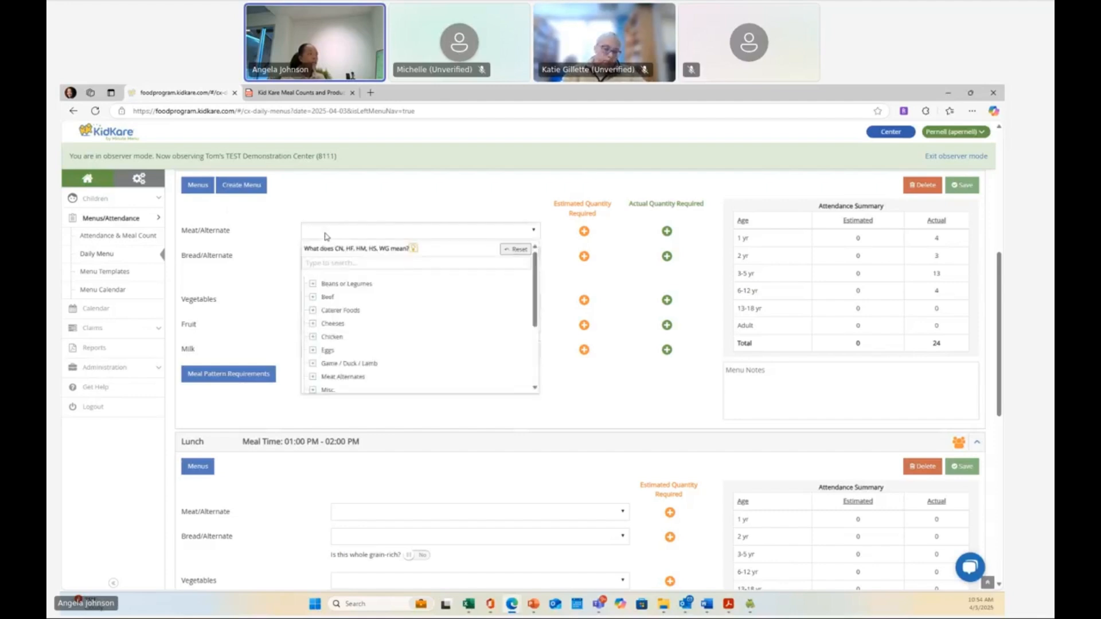
{"action": "type", "text": "p"}
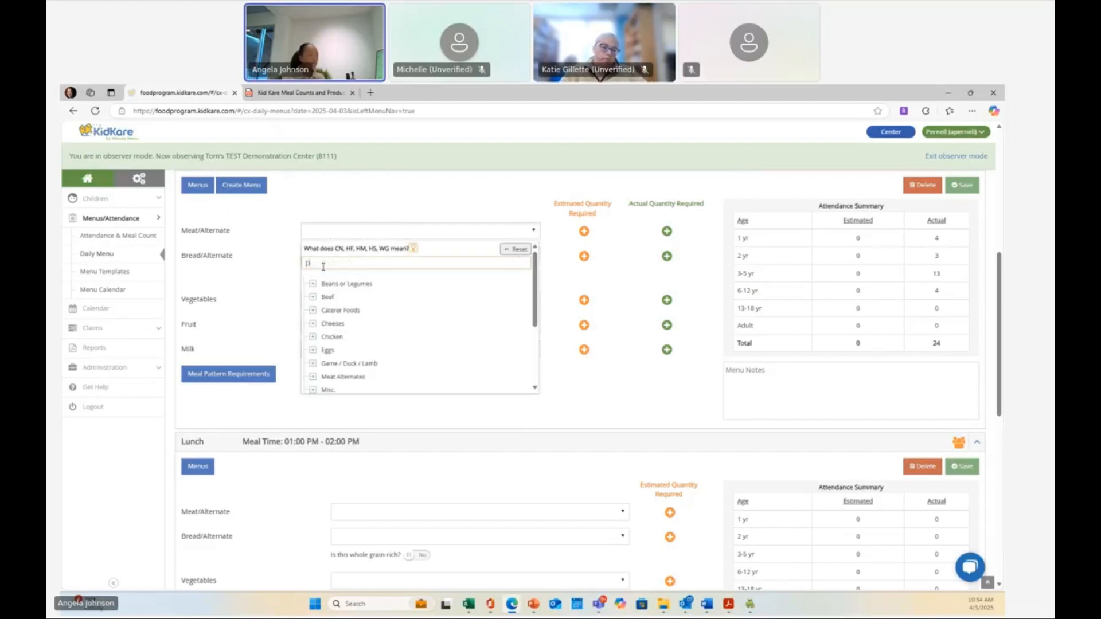
{"action": "type", "text": "eanu"}
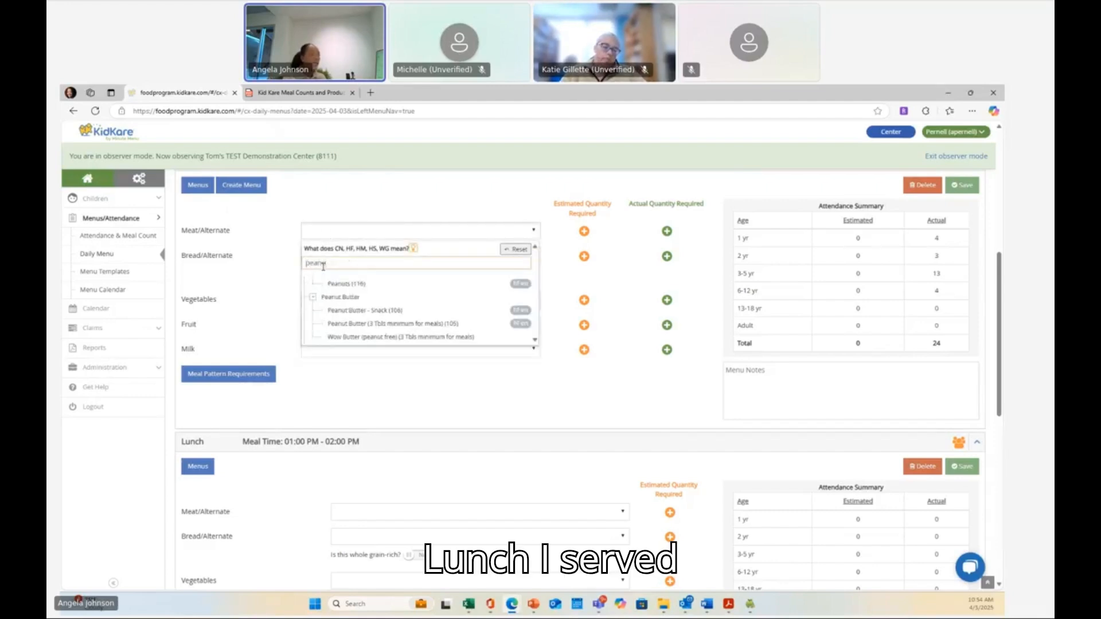
{"action": "left_click", "coordinate": [354, 309]}
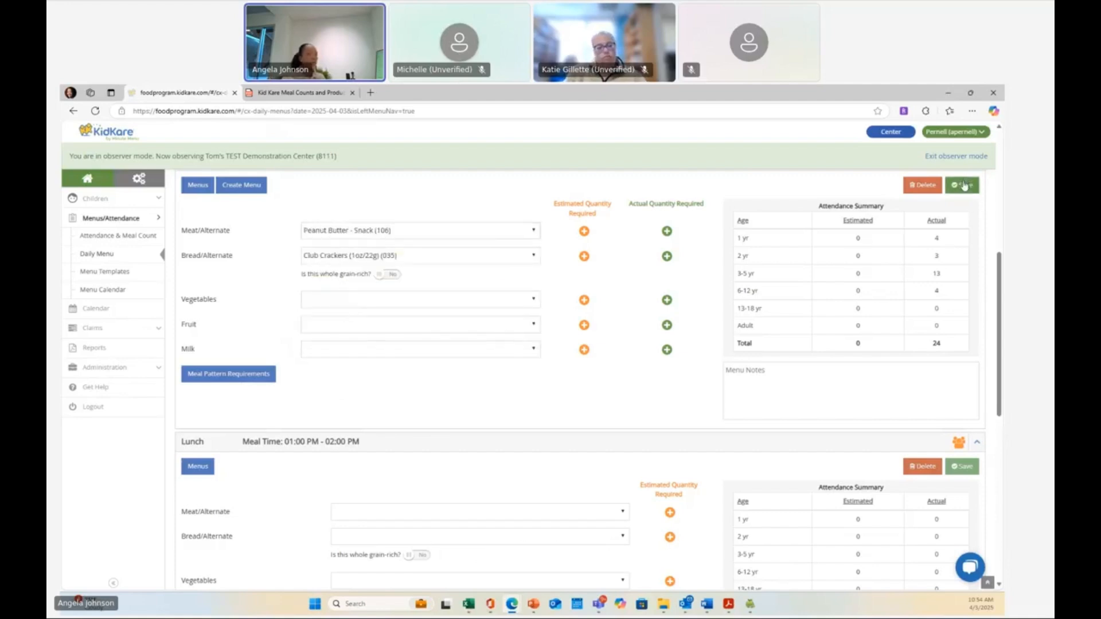
- Search for chicken and select Chicken Breasts (020) as the Lunch meat/alternate
{"action": "scroll", "coordinate": [629, 408], "scroll_direction": "down", "scroll_amount": 4}
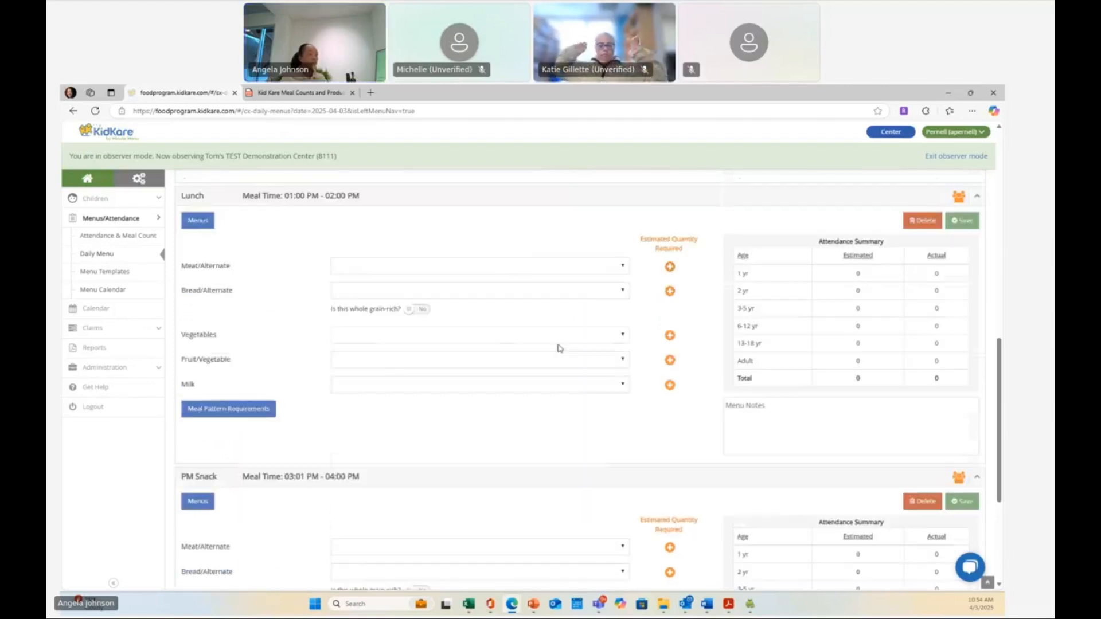
{"action": "left_click", "coordinate": [623, 267]}
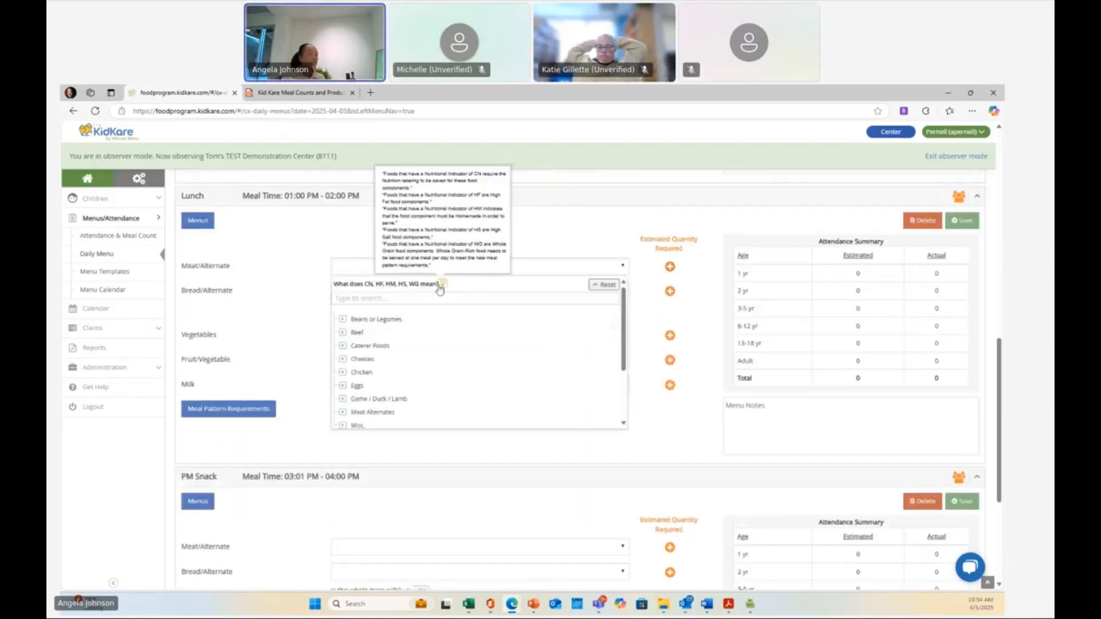
{"action": "left_click", "coordinate": [427, 269]}
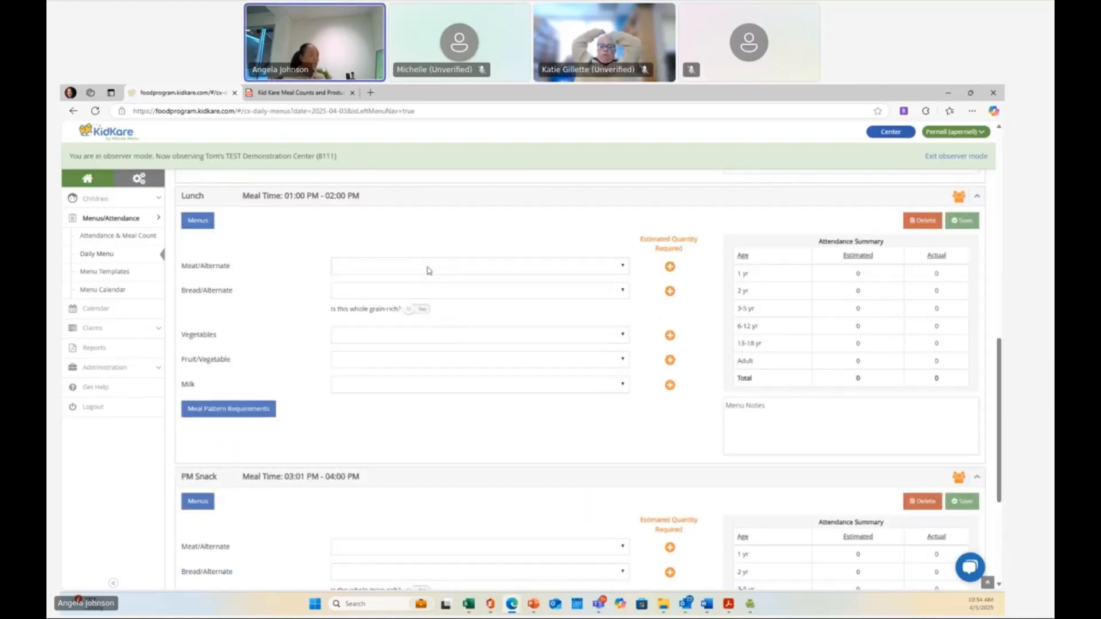
{"action": "left_click", "coordinate": [428, 268]}
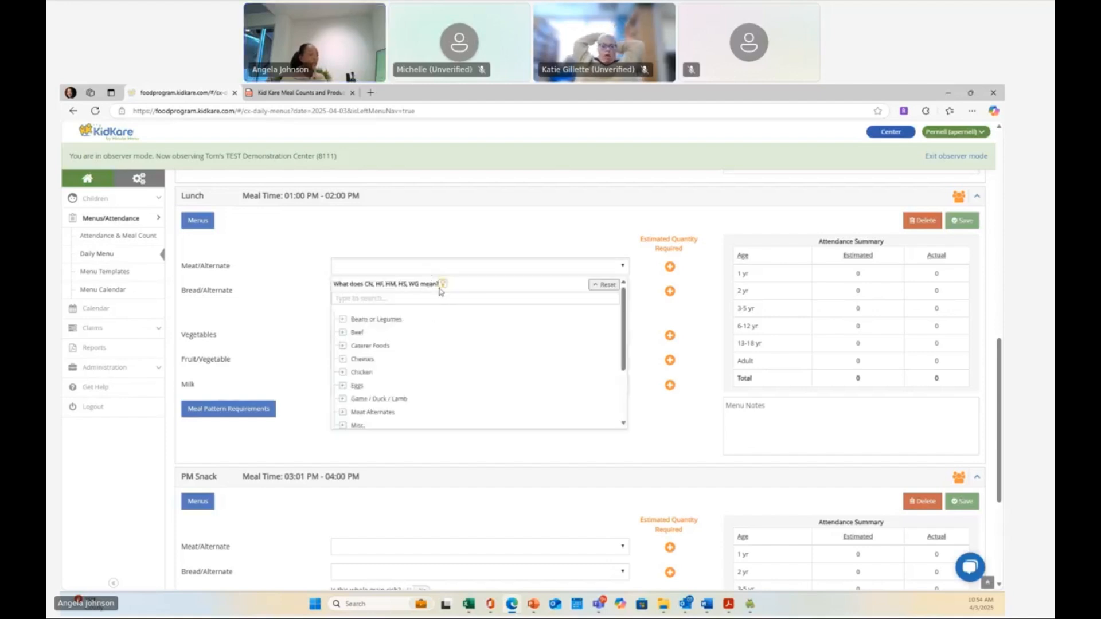
{"action": "type", "text": "chicke"}
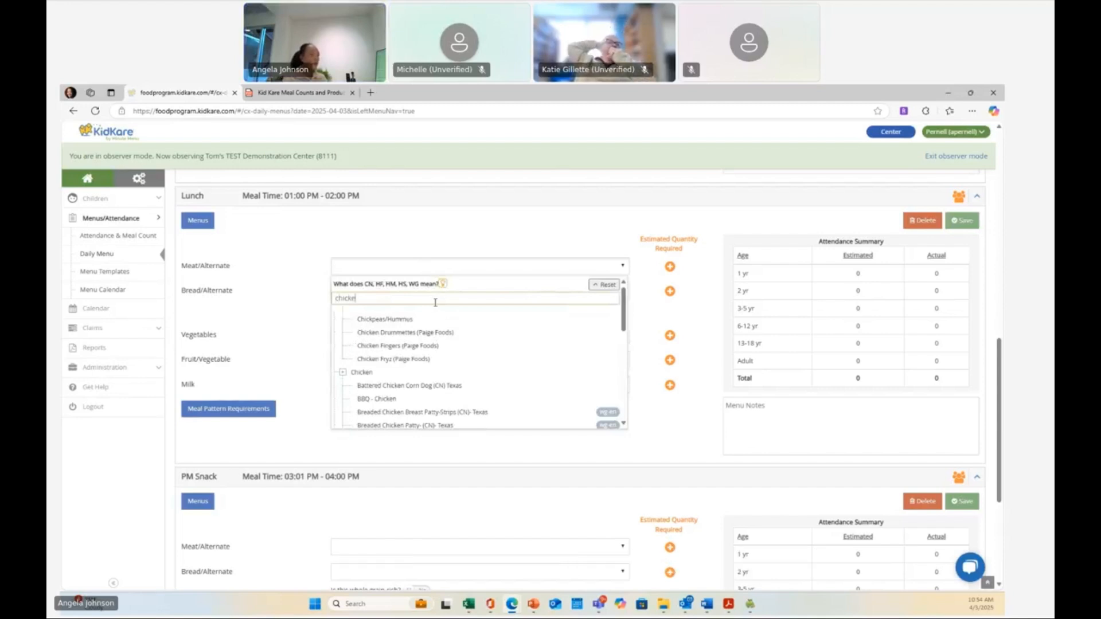
{"action": "scroll", "coordinate": [418, 361], "scroll_direction": "down", "scroll_amount": 3}
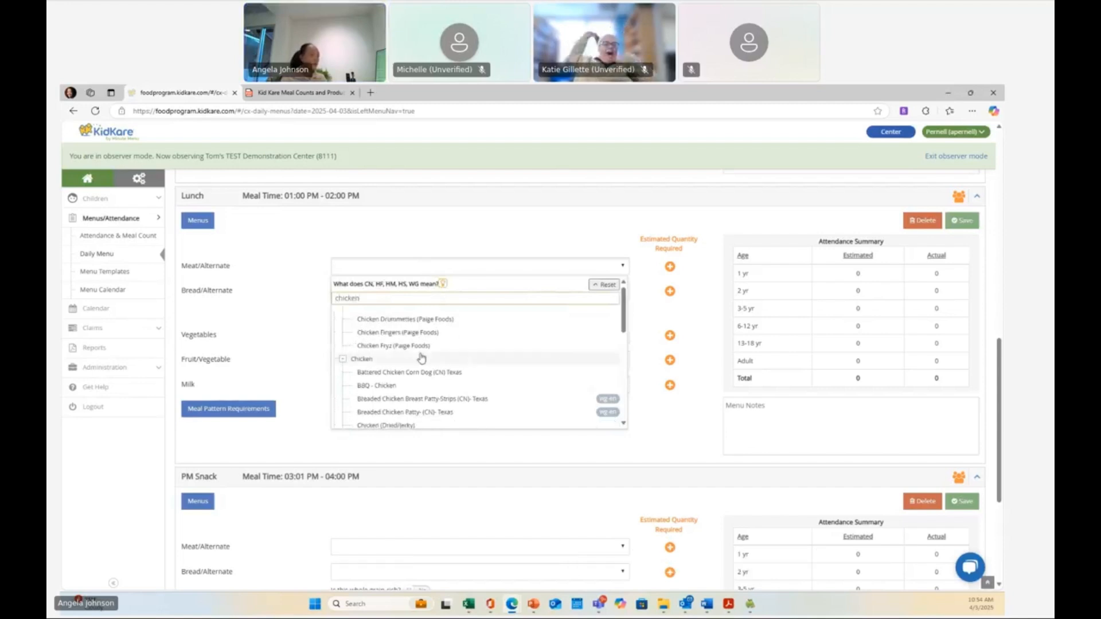
{"action": "scroll", "coordinate": [415, 367], "scroll_direction": "down", "scroll_amount": 5}
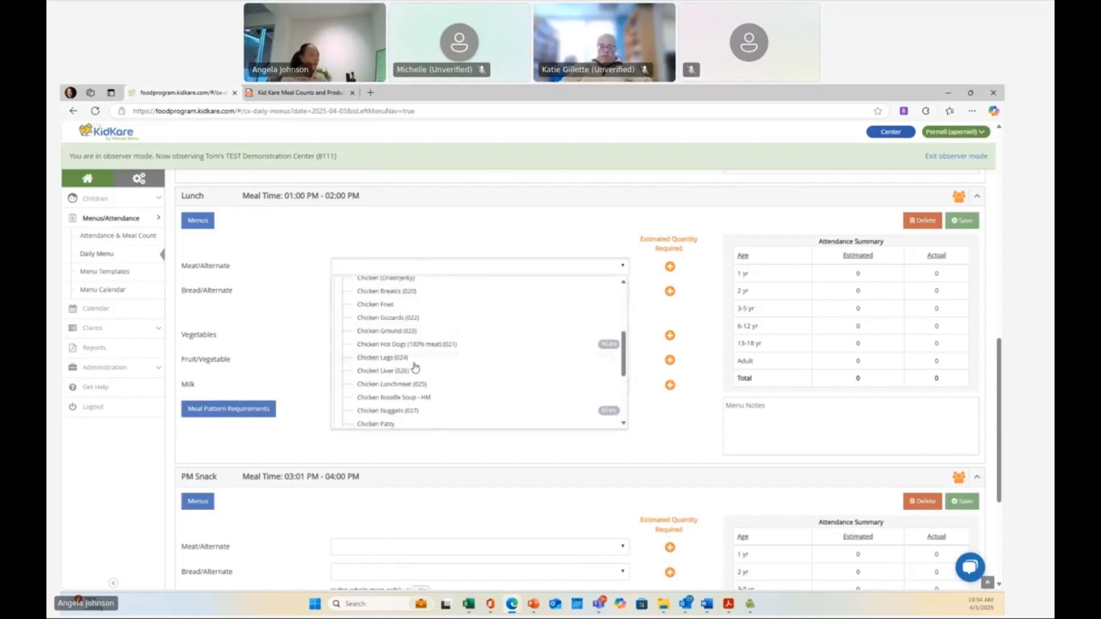
{"action": "left_click", "coordinate": [387, 291]}
{"action": "left_click", "coordinate": [391, 291]}
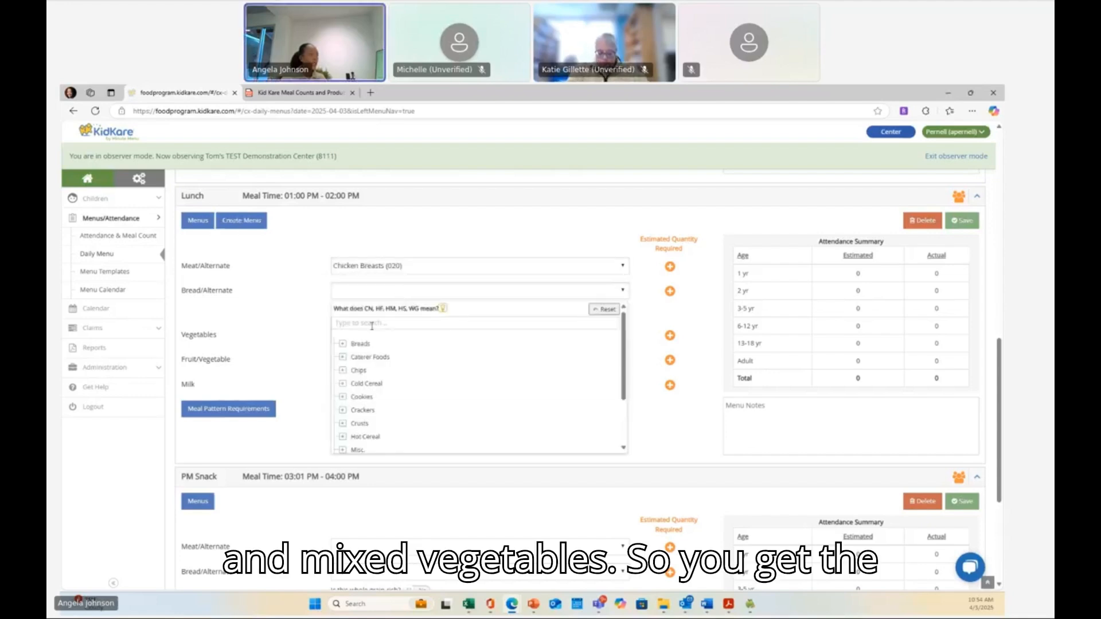
- Search for rolls and select Rolls (025) as the Lunch bread/alternate
{"action": "type", "text": "rjo"}
{"action": "key", "text": "BackSpace"}
{"action": "key", "text": "BackSpace"}
{"action": "key", "text": "BackSpace"}
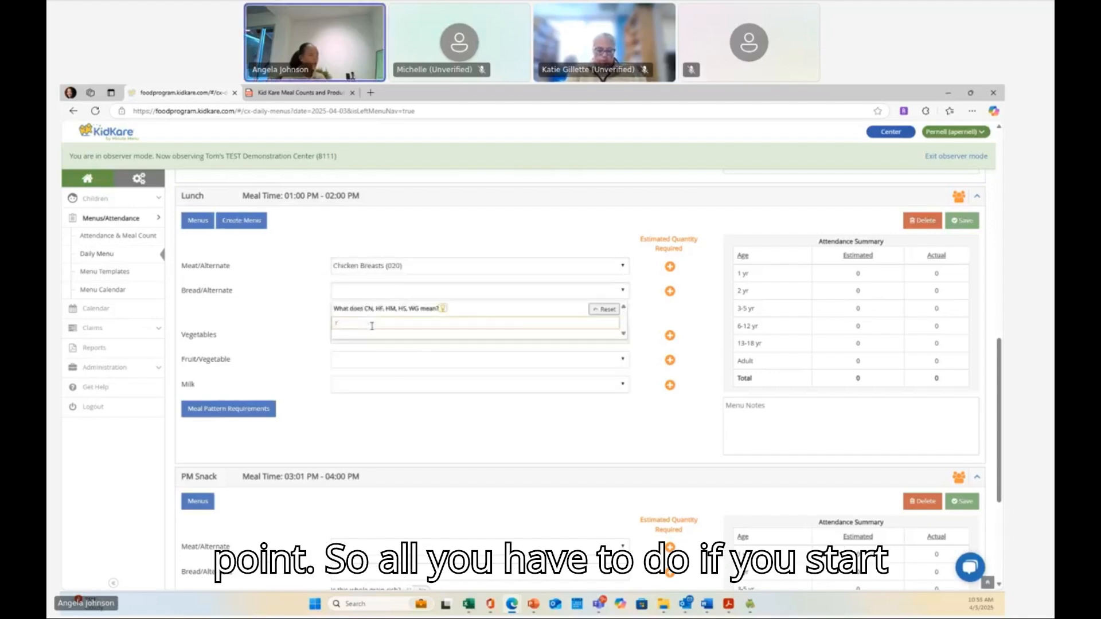
{"action": "type", "text": "roll"}
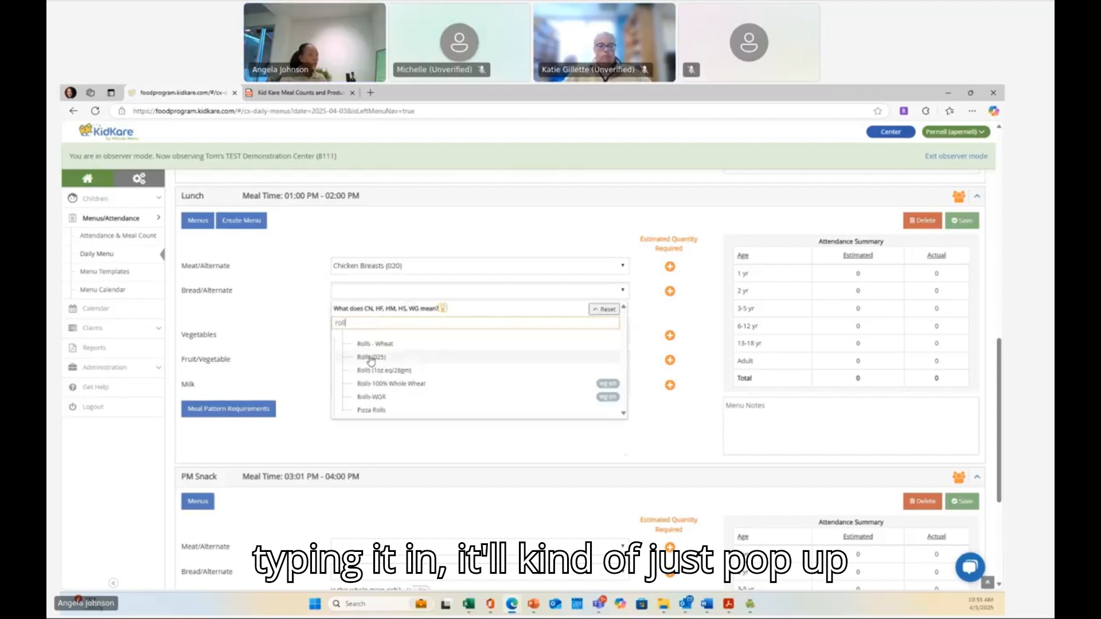
{"action": "left_click", "coordinate": [370, 357]}
- Search for mixed vegetables and select Mixed Vegetables (230) as the Lunch vegetable
{"action": "left_click", "coordinate": [358, 336]}
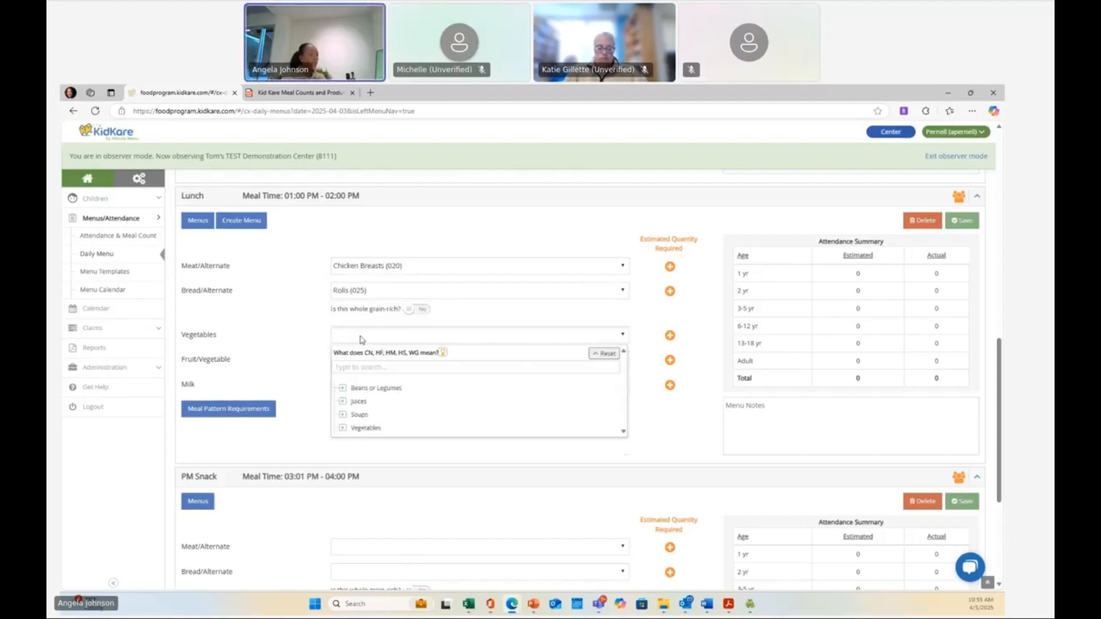
{"action": "type", "text": "Mixe"}
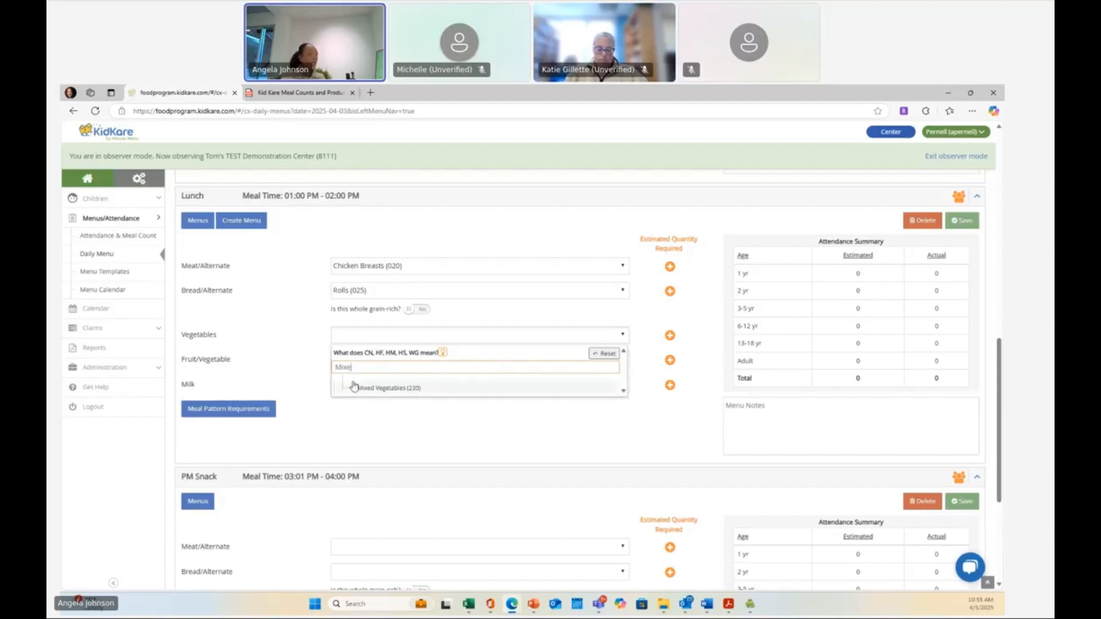
{"action": "left_click", "coordinate": [355, 387]}
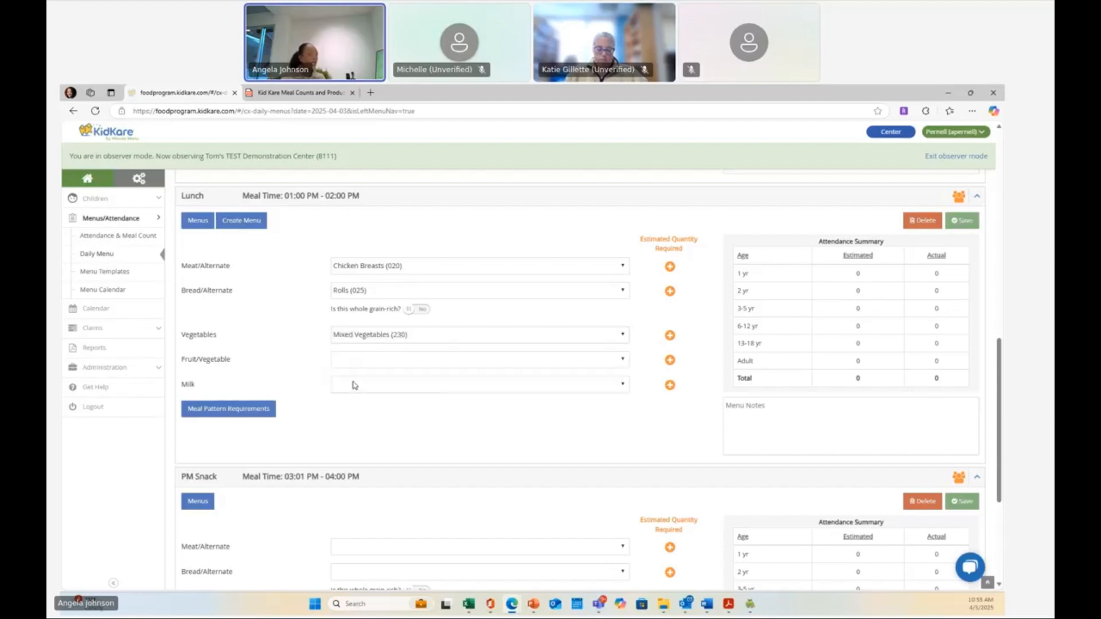
- Search for apple and select Applesauce (002) as the Lunch fruit/vegetable
{"action": "left_click", "coordinate": [359, 361]}
{"action": "left_click", "coordinate": [360, 394]}
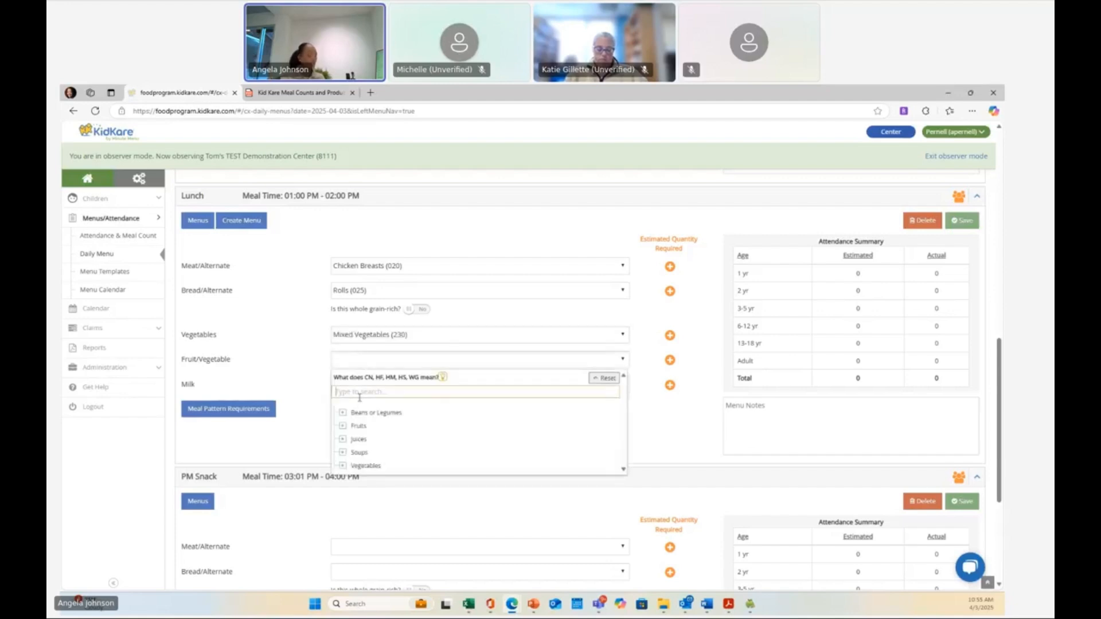
{"action": "type", "text": "apple"}
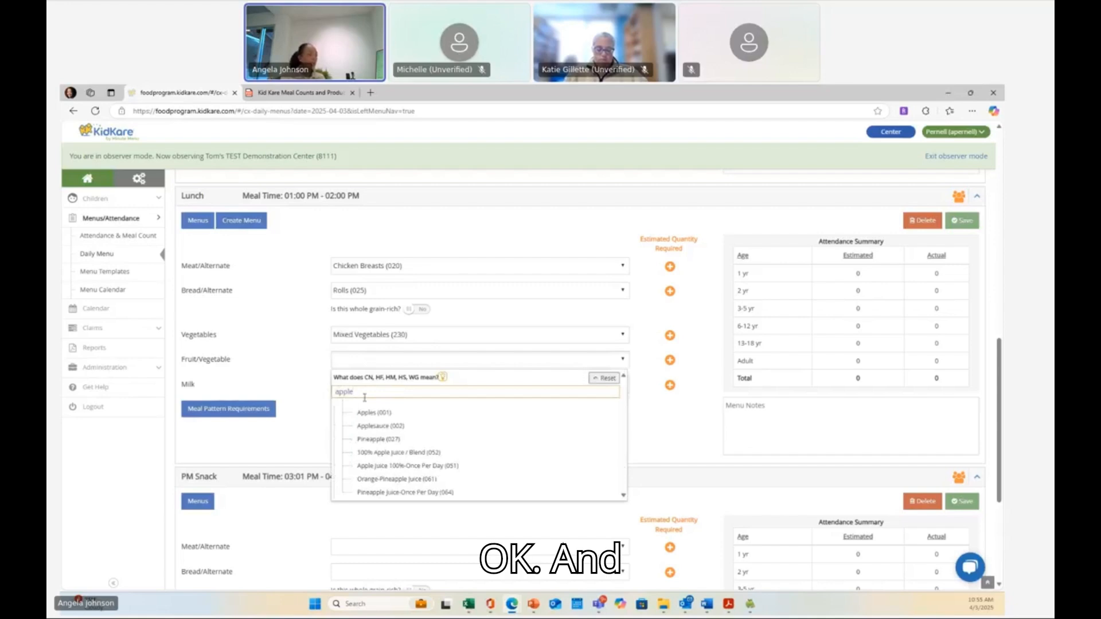
{"action": "left_click", "coordinate": [402, 425]}
- Select Lowfat Milk - 1% (5) as the Lunch milk and save the lunch menu
{"action": "left_click", "coordinate": [400, 382]}
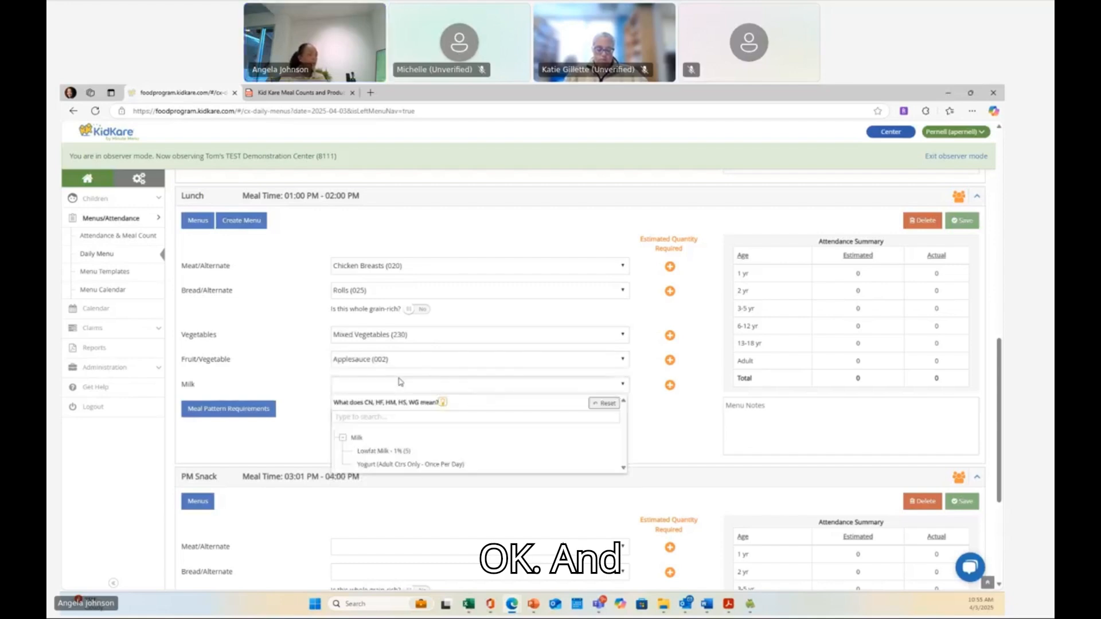
{"action": "left_click", "coordinate": [403, 450]}
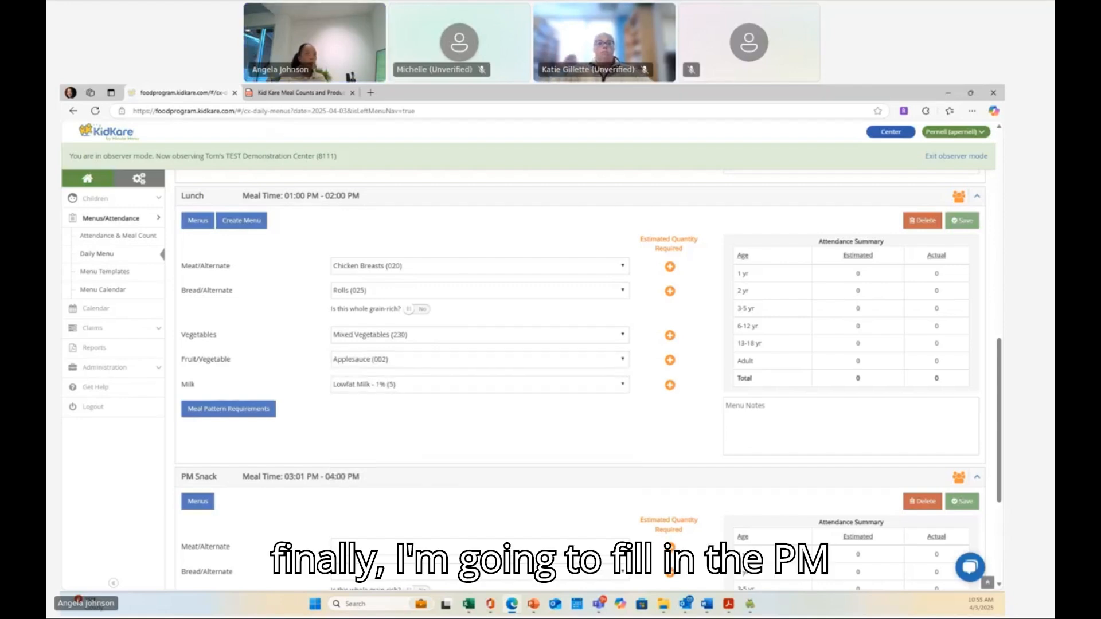
{"action": "left_click", "coordinate": [959, 228]}
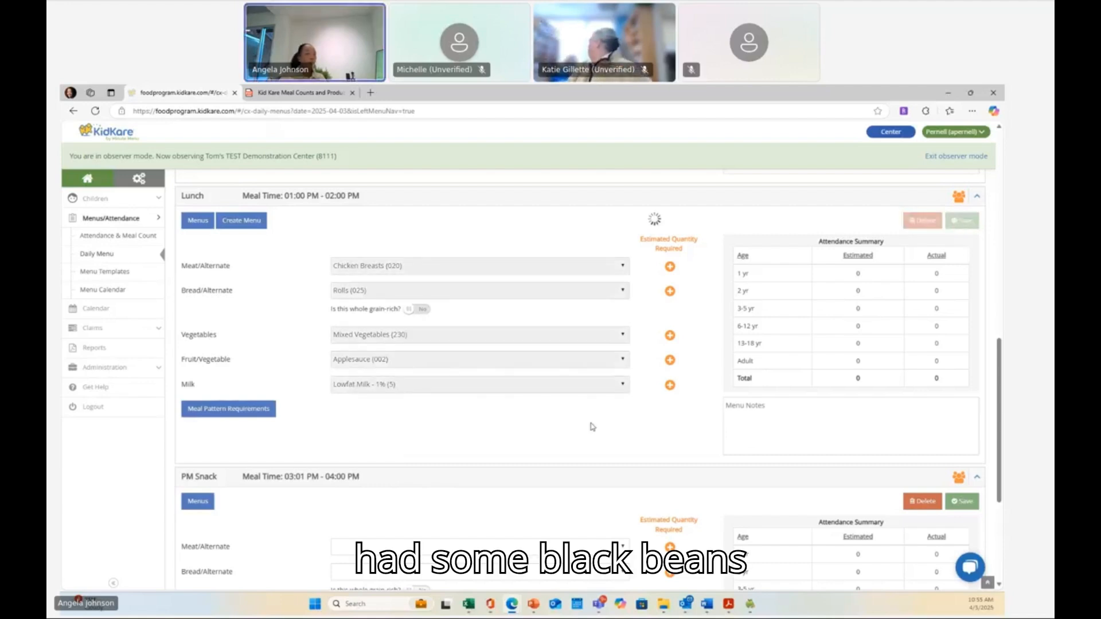
- Select Black Beans (157) from Beans or Legumes as the PM Snack vegetable
{"action": "scroll", "coordinate": [591, 426], "scroll_direction": "down", "scroll_amount": 3}
{"action": "left_click", "coordinate": [618, 351]}
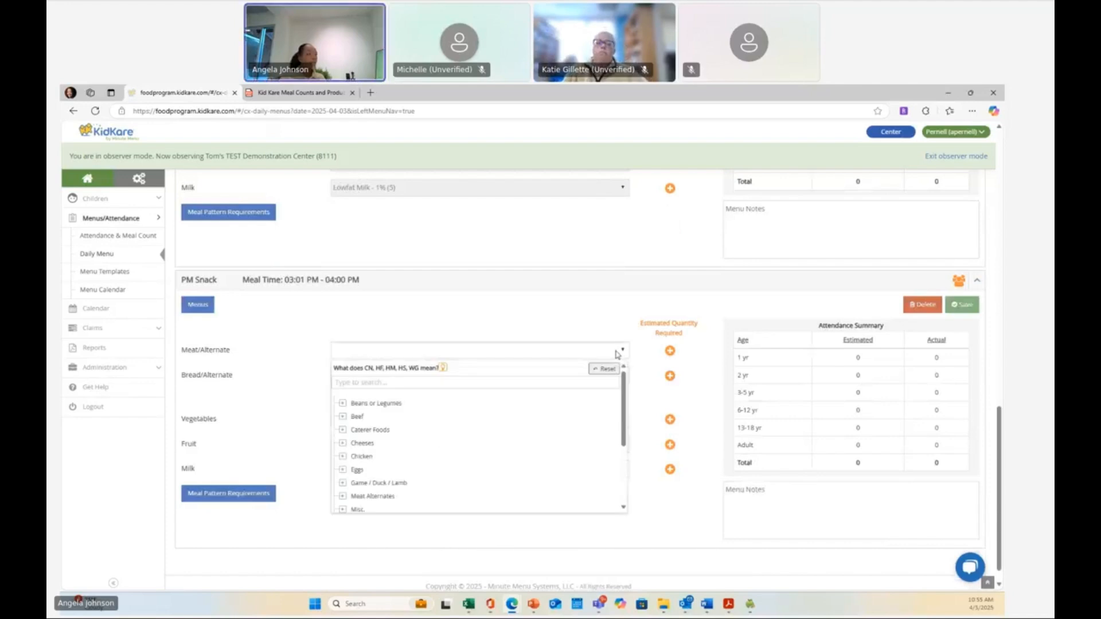
{"action": "left_click", "coordinate": [614, 351]}
{"action": "left_click", "coordinate": [510, 419]}
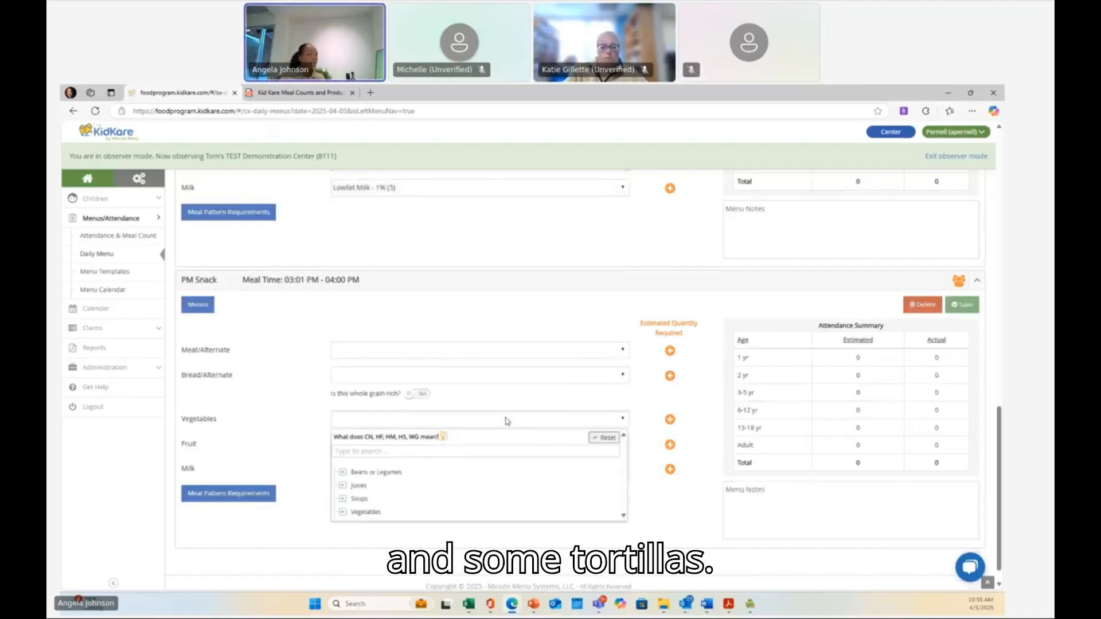
{"action": "left_click", "coordinate": [410, 473]}
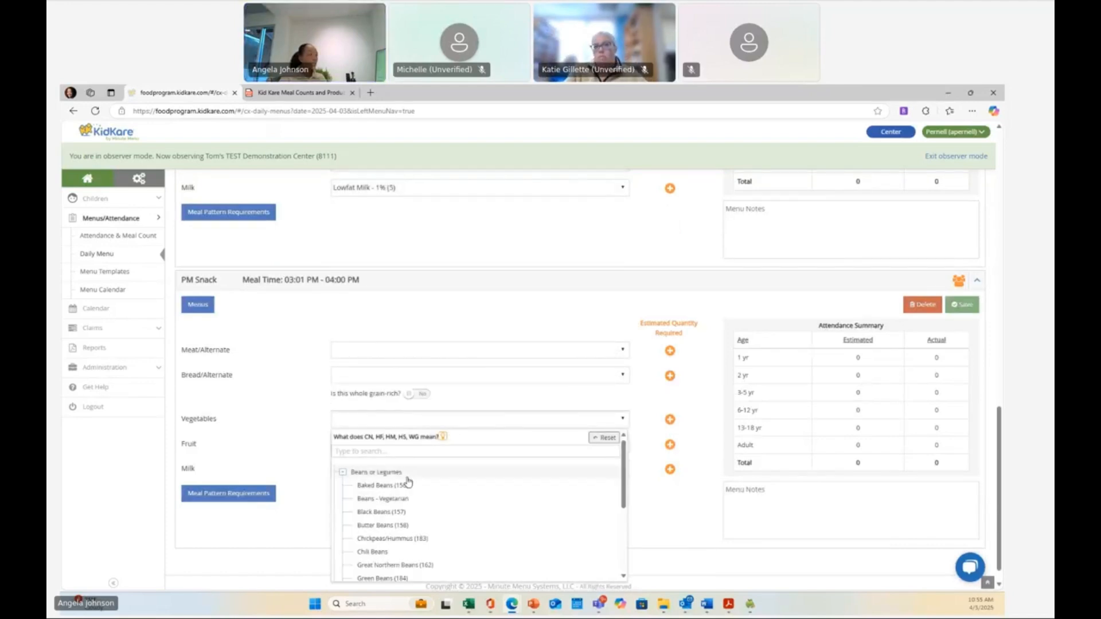
{"action": "left_click", "coordinate": [382, 512]}
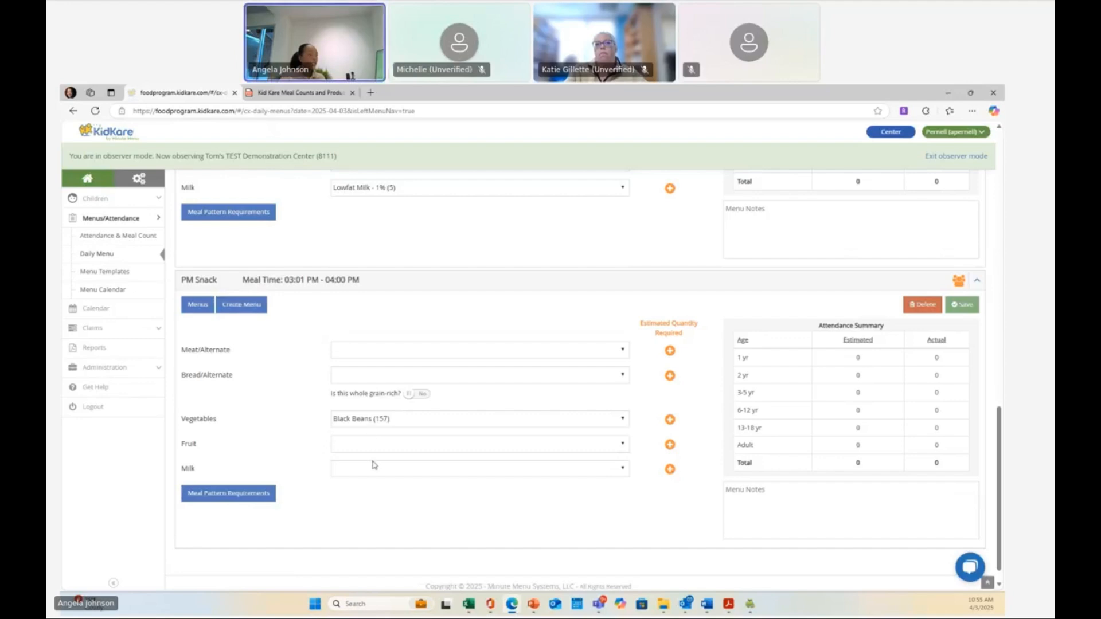
- Search for tortillas, select Corn Tortillas (1oz eq/28gm) as the PM Snack bread, and save the PM snack menu
{"action": "left_click", "coordinate": [392, 374]}
{"action": "type", "text": "tor"}
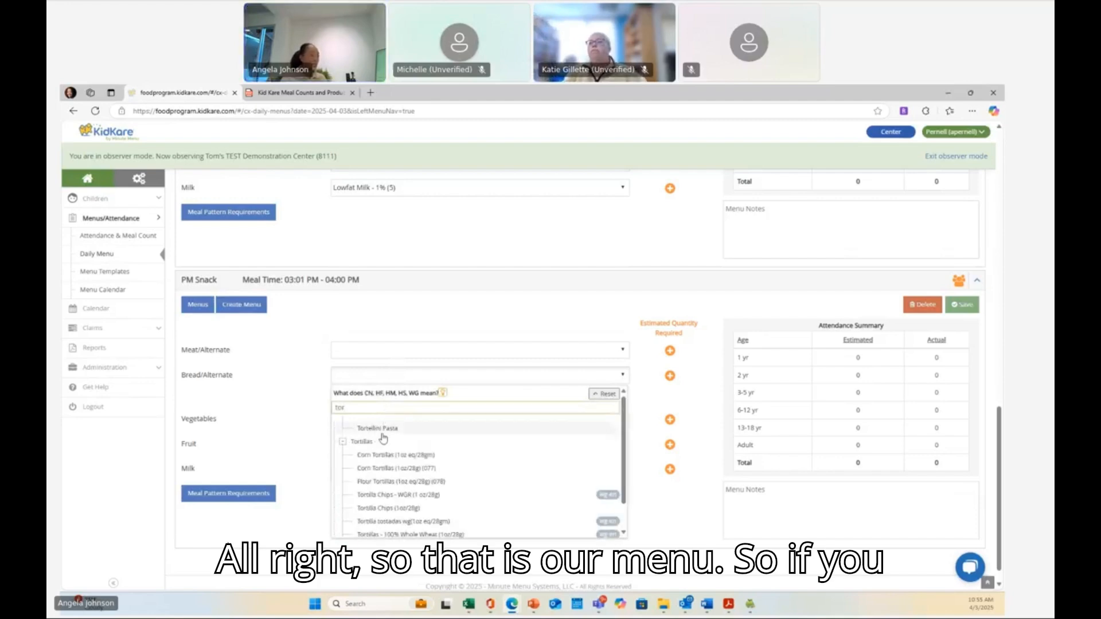
{"action": "left_click", "coordinate": [382, 455]}
{"action": "left_click", "coordinate": [958, 304]}
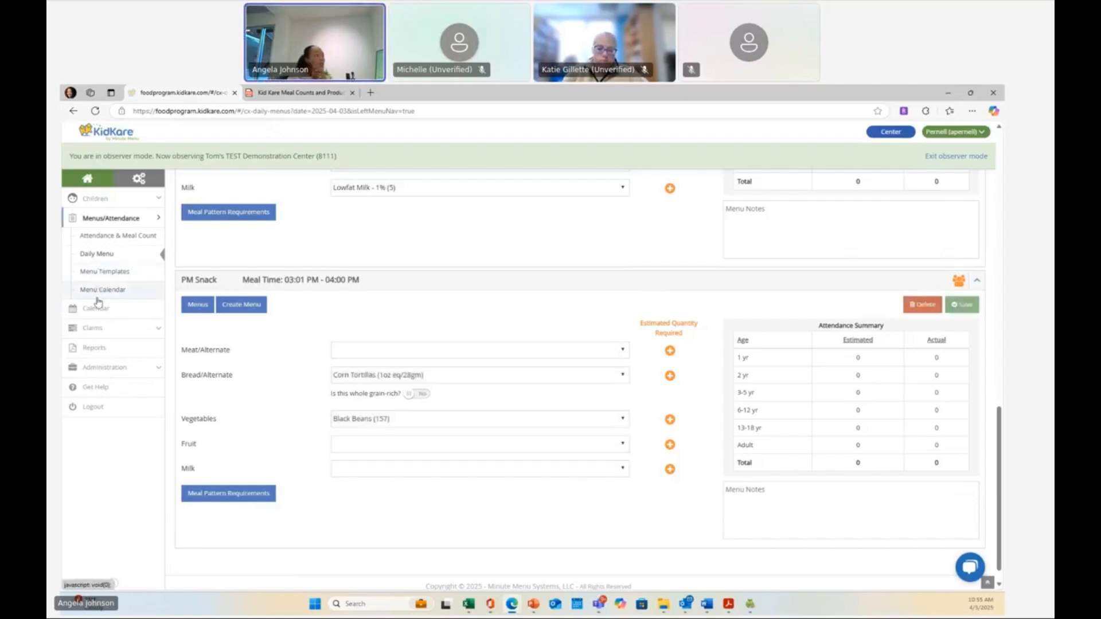
{"action": "scroll", "coordinate": [99, 299], "scroll_direction": "up", "scroll_amount": 1}
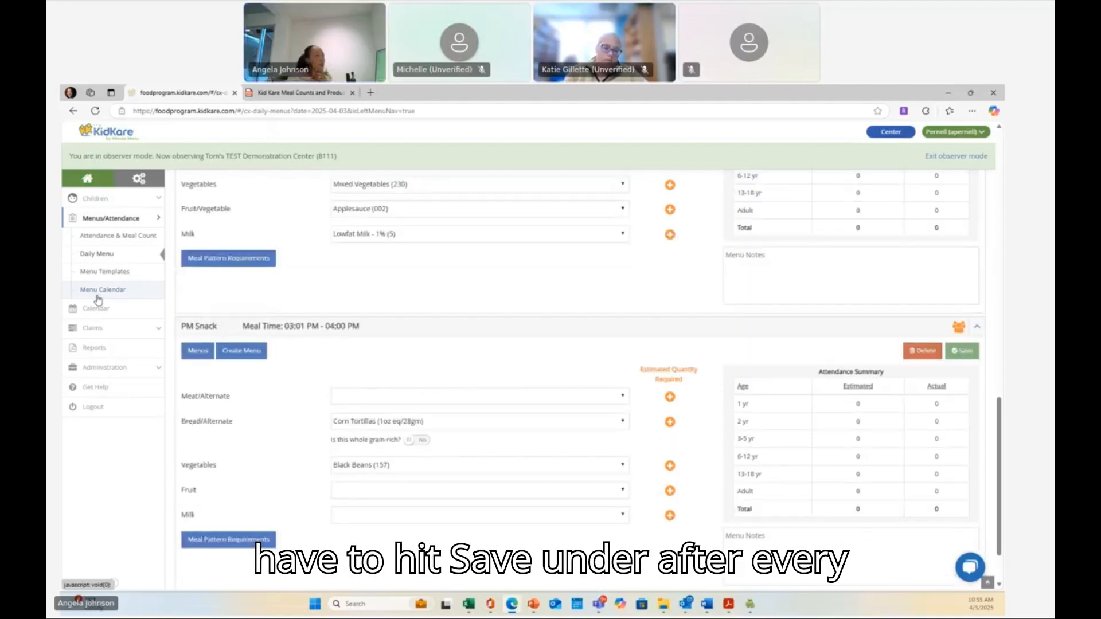
{"action": "scroll", "coordinate": [524, 346], "scroll_direction": "up", "scroll_amount": 12}
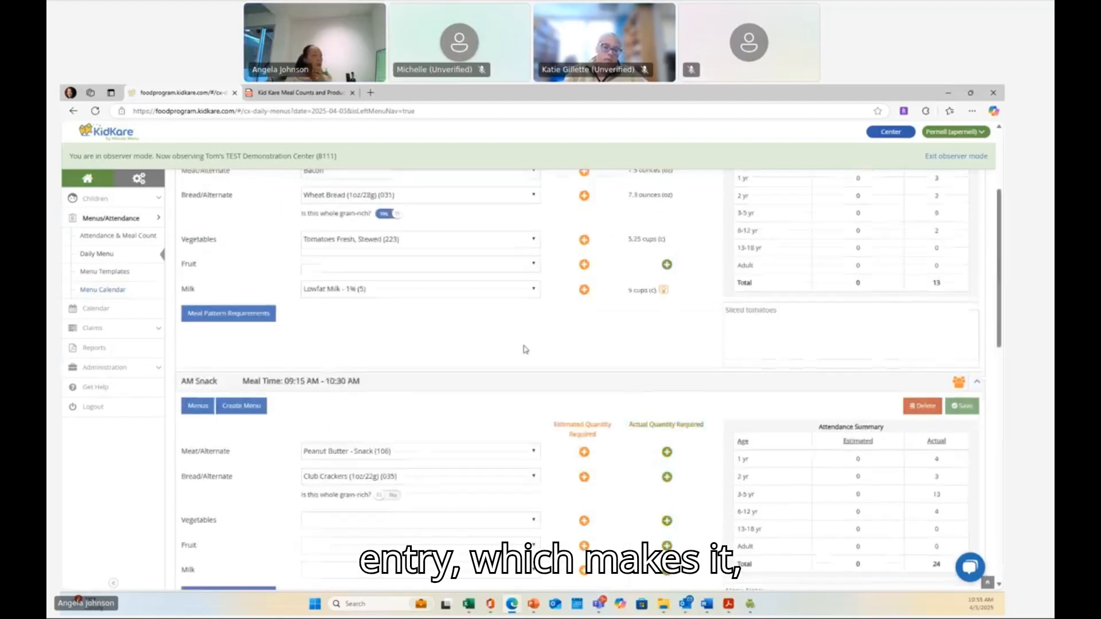
{"action": "scroll", "coordinate": [526, 350], "scroll_direction": "up", "scroll_amount": 4}
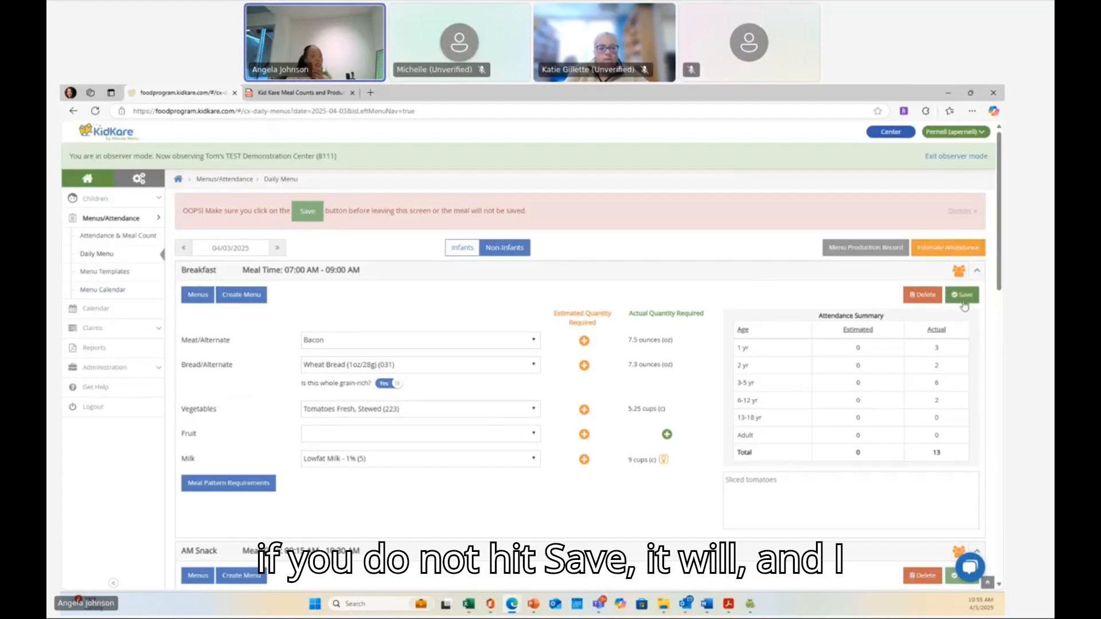
- Save the Breakfast menu for 04/03/2025, then save the PM Snack menu
{"action": "left_click", "coordinate": [963, 297]}
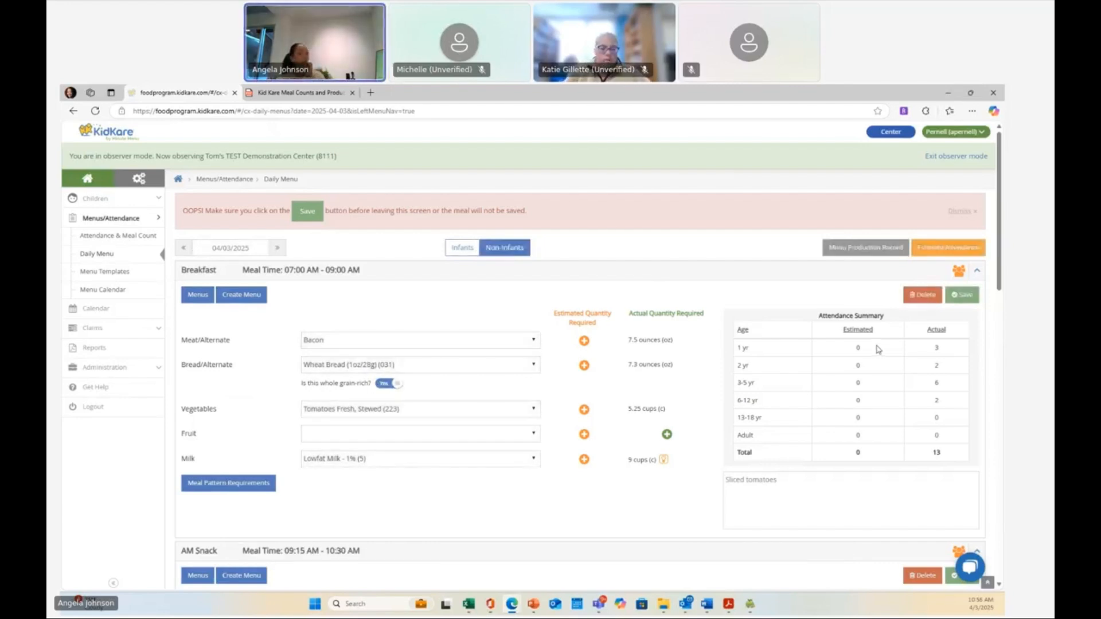
{"action": "scroll", "coordinate": [876, 350], "scroll_direction": "down", "scroll_amount": 8}
{"action": "scroll", "coordinate": [876, 350], "scroll_direction": "down", "scroll_amount": 3}
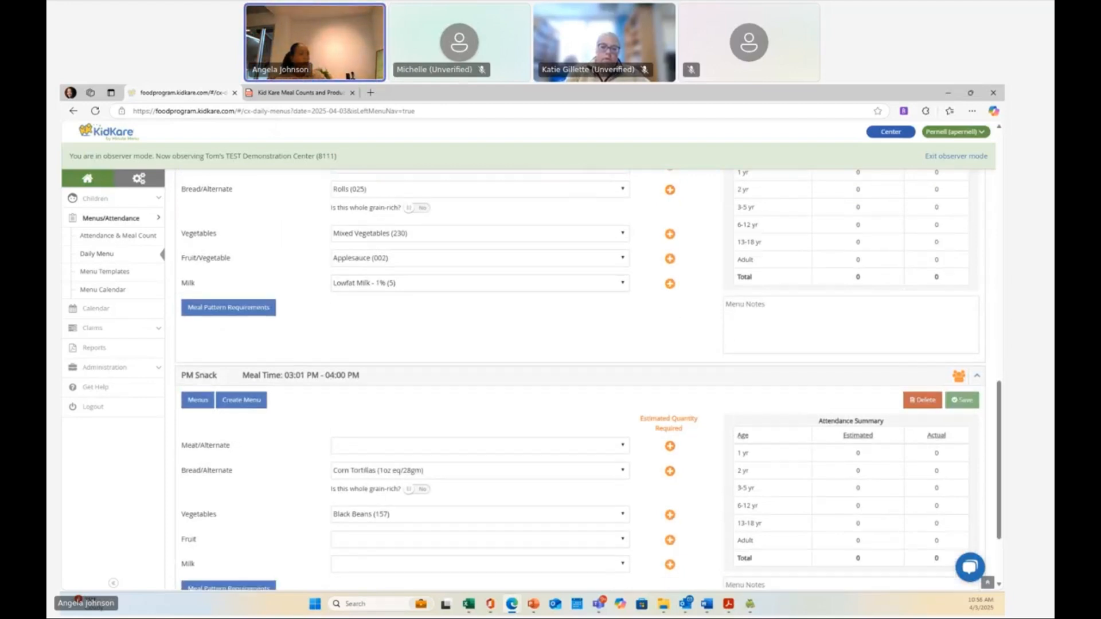
{"action": "scroll", "coordinate": [915, 381], "scroll_direction": "down", "scroll_amount": 3}
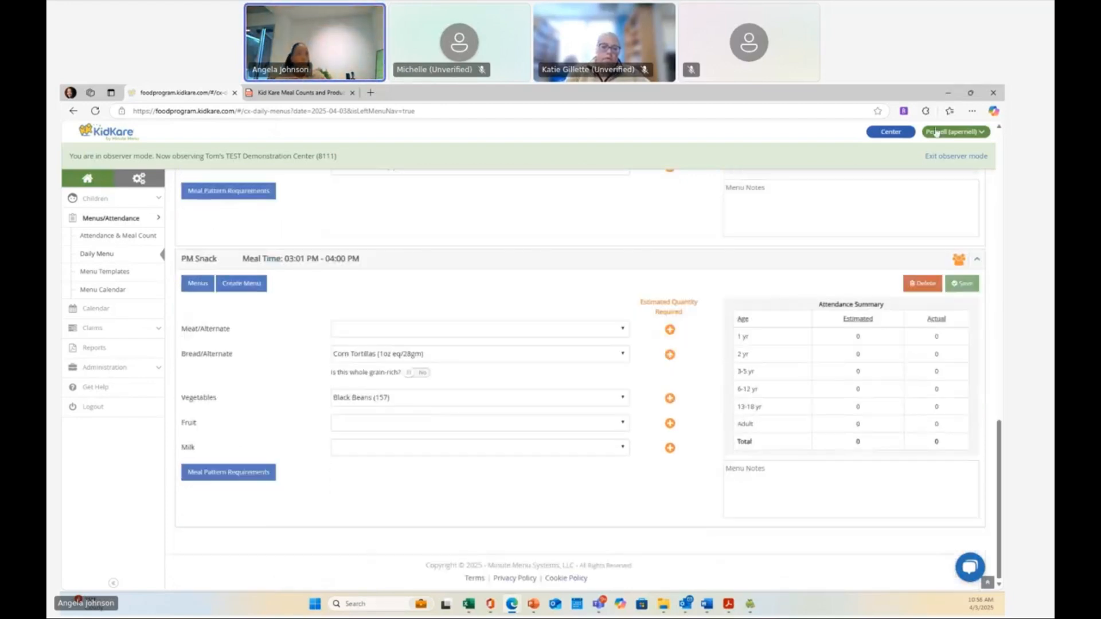
{"action": "left_click", "coordinate": [955, 280]}
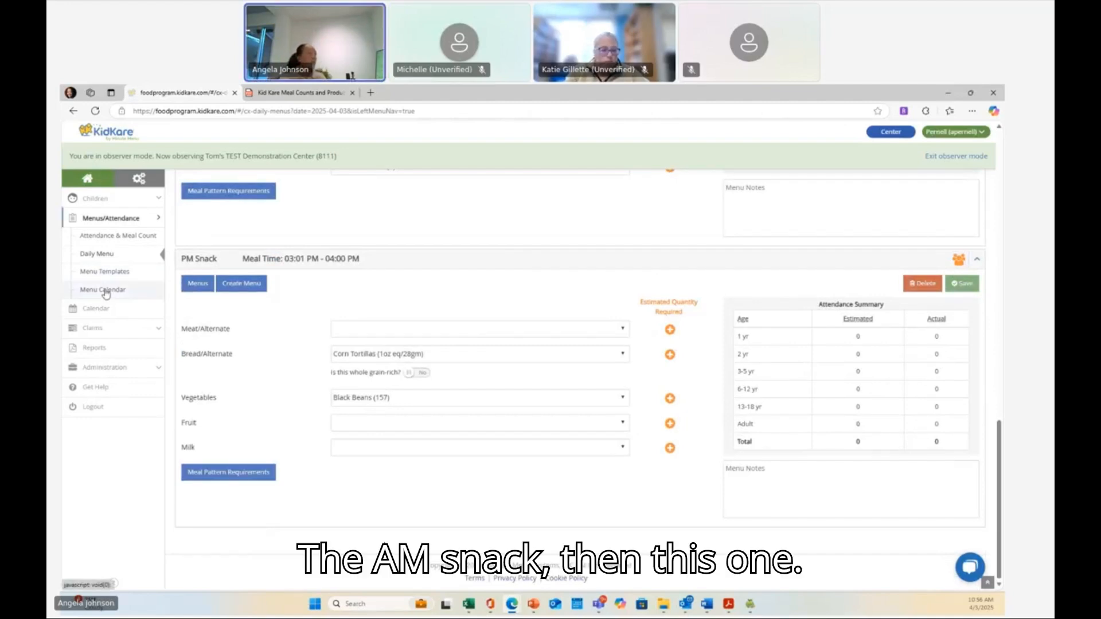
- Save the AM Snack and Lunch menus for the same day
{"action": "scroll", "coordinate": [386, 287], "scroll_direction": "up", "scroll_amount": 15}
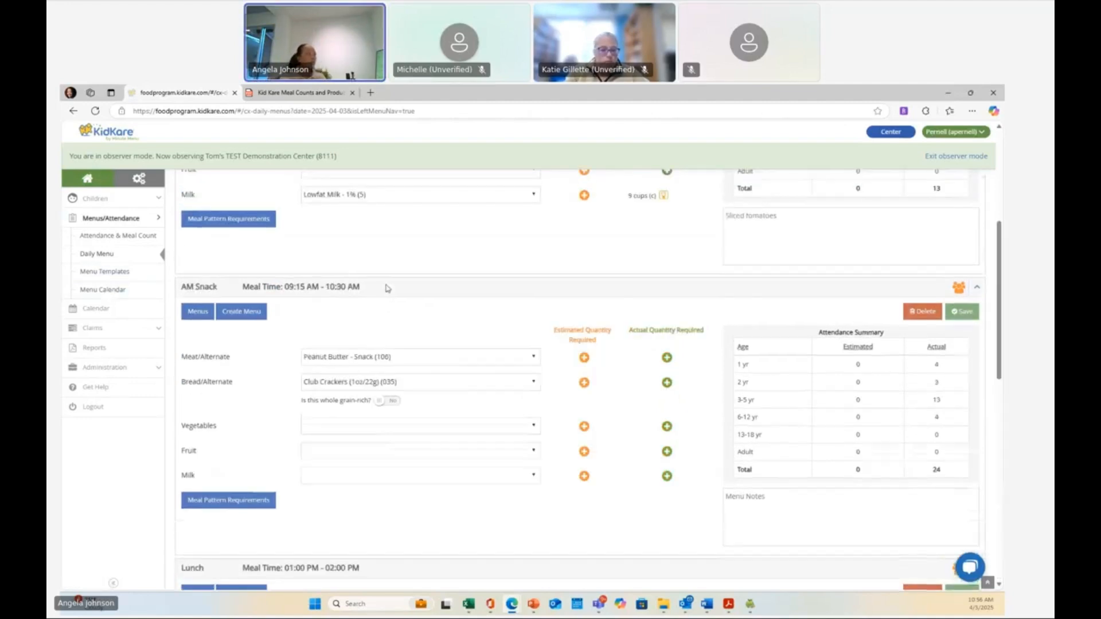
{"action": "scroll", "coordinate": [394, 286], "scroll_direction": "down", "scroll_amount": 5}
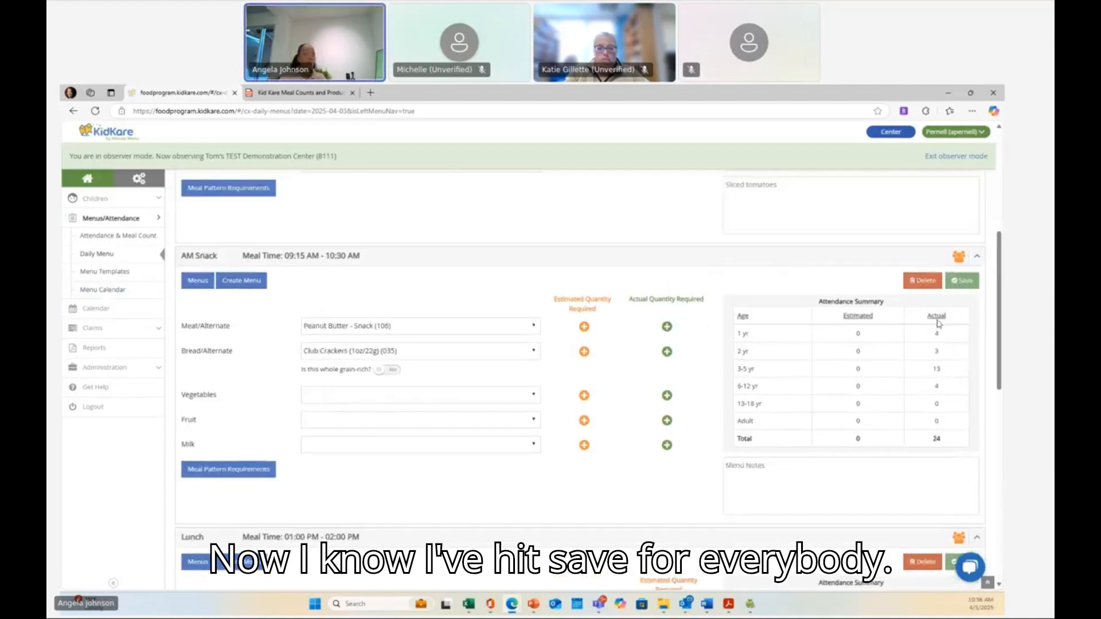
{"action": "left_click", "coordinate": [962, 281]}
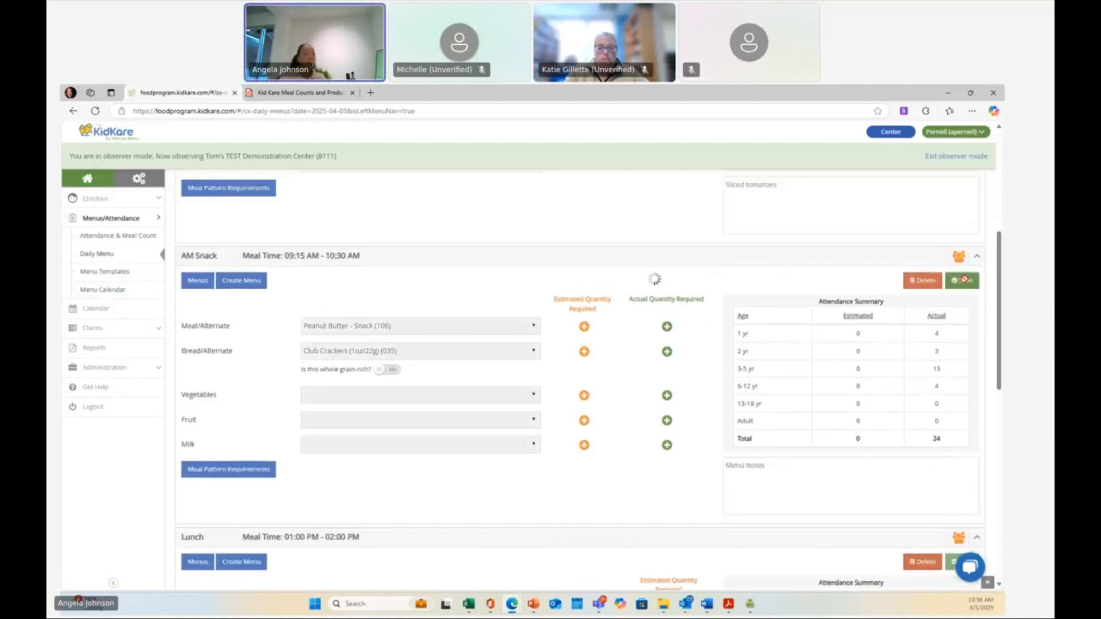
{"action": "scroll", "coordinate": [969, 307], "scroll_direction": "down", "scroll_amount": 4}
{"action": "left_click", "coordinate": [963, 315]}
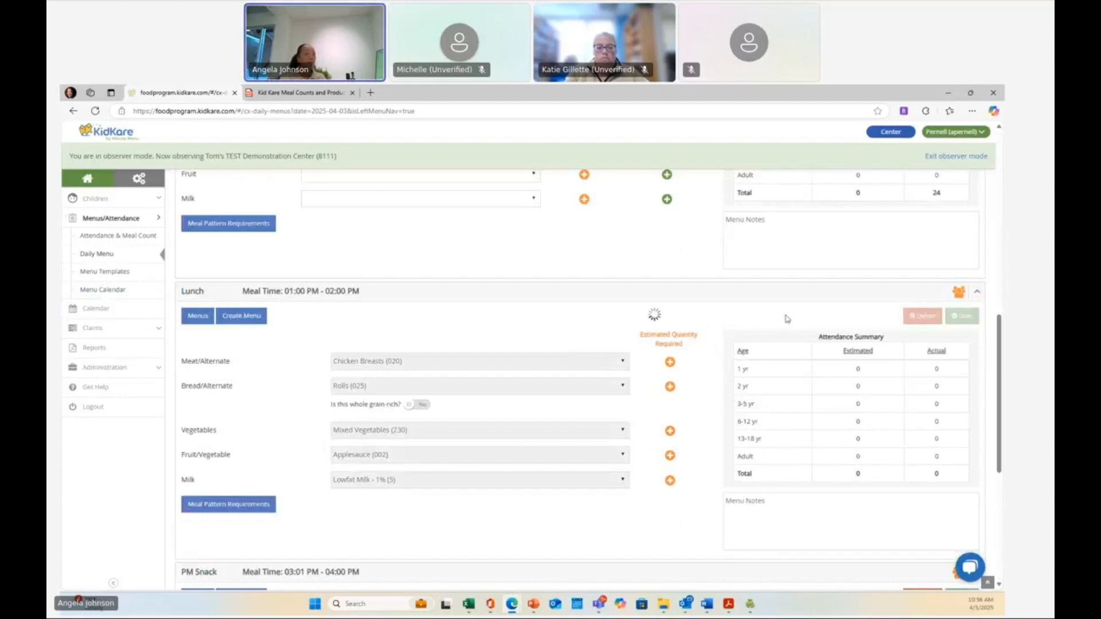
{"action": "scroll", "coordinate": [787, 319], "scroll_direction": "down", "scroll_amount": 4}
{"action": "scroll", "coordinate": [791, 315], "scroll_direction": "up", "scroll_amount": 12}
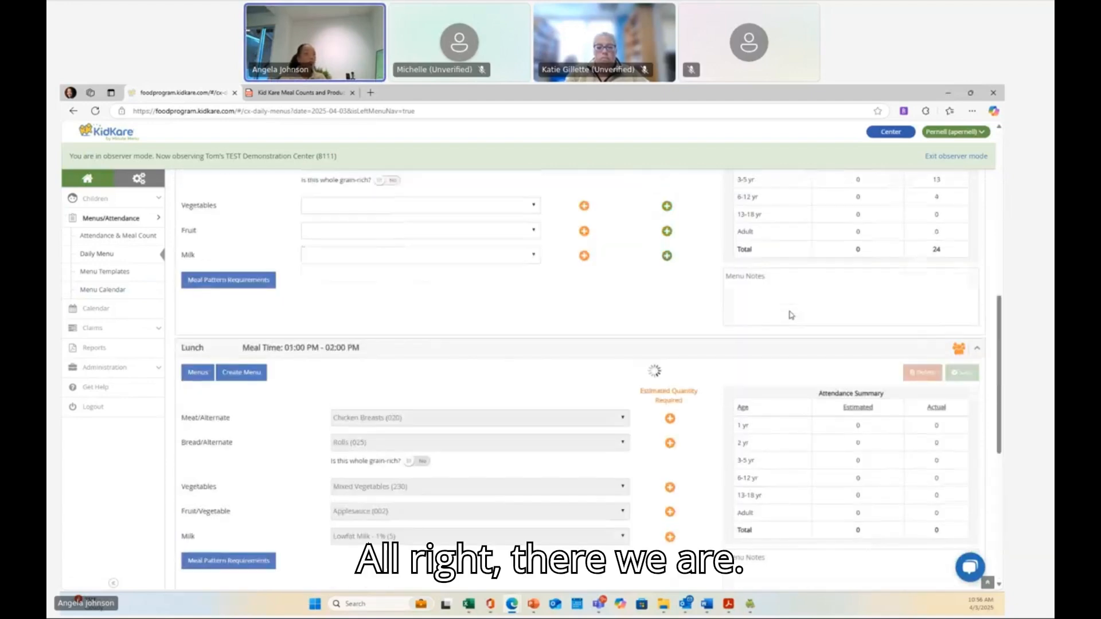
{"action": "scroll", "coordinate": [790, 315], "scroll_direction": "down", "scroll_amount": 9}
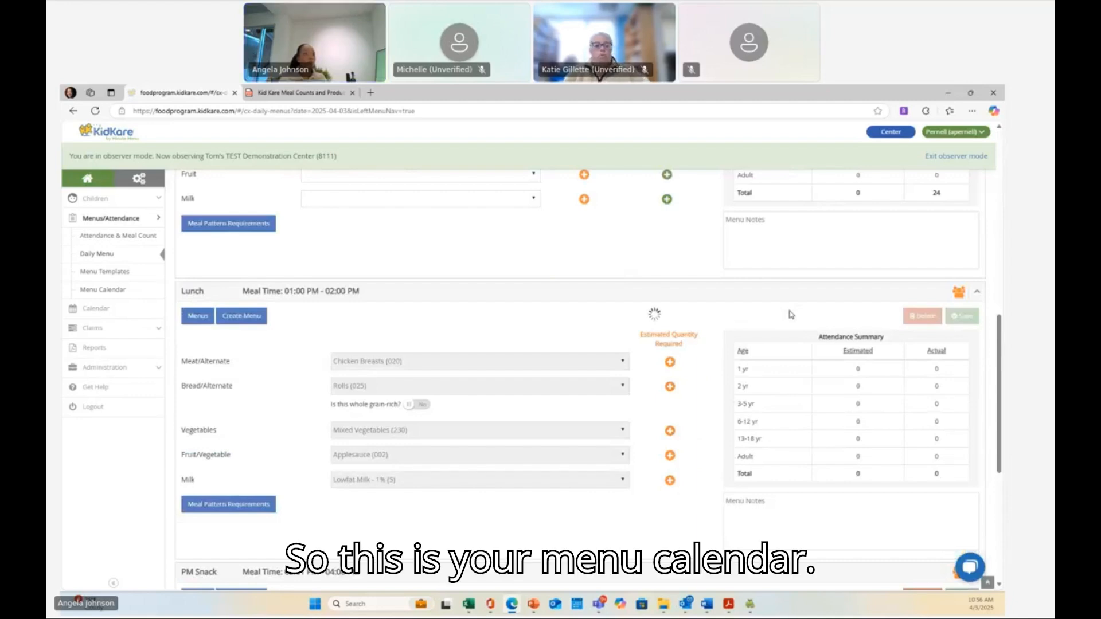
- Open the menu calendar and browse back to March 2025 and forward to April 2025
{"action": "left_click", "coordinate": [128, 296]}
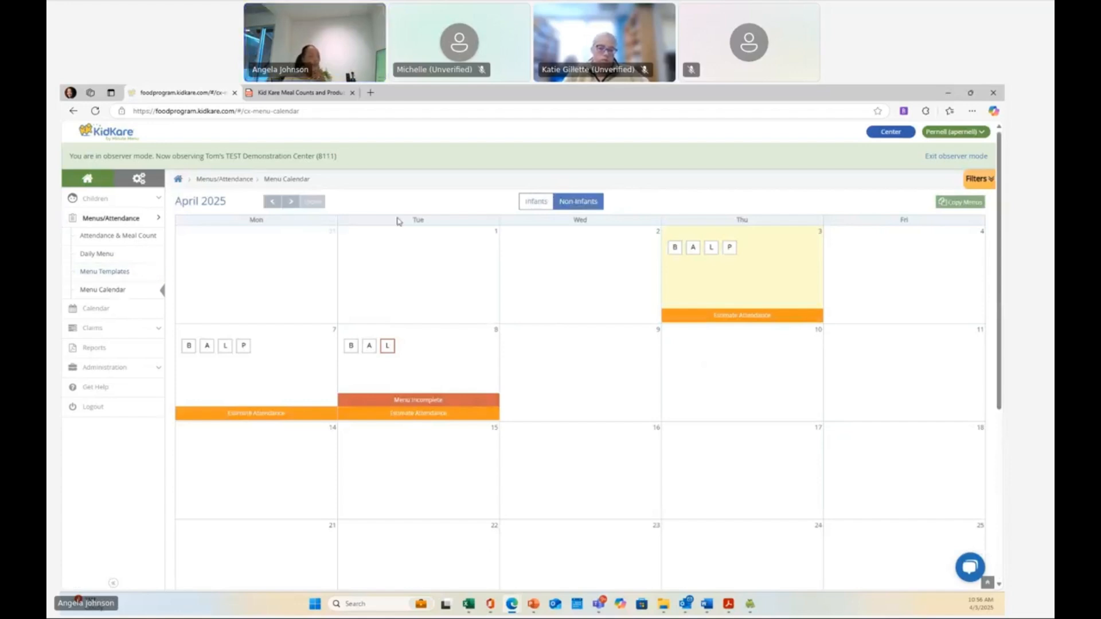
{"action": "left_click", "coordinate": [273, 204]}
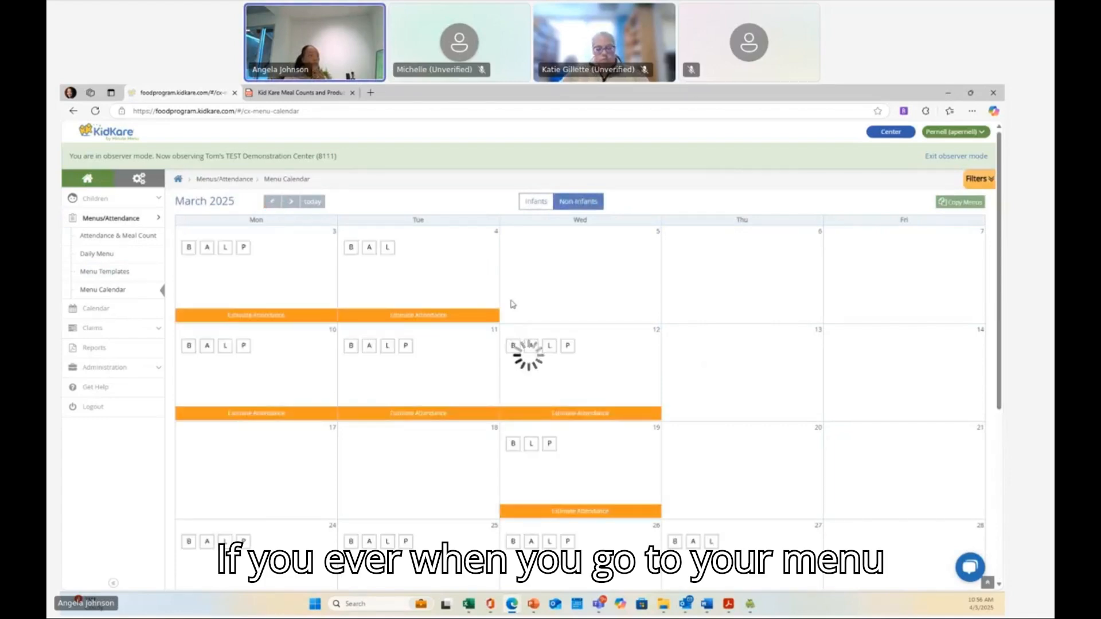
{"action": "scroll", "coordinate": [527, 307], "scroll_direction": "down", "scroll_amount": 4}
{"action": "scroll", "coordinate": [527, 306], "scroll_direction": "up", "scroll_amount": 4}
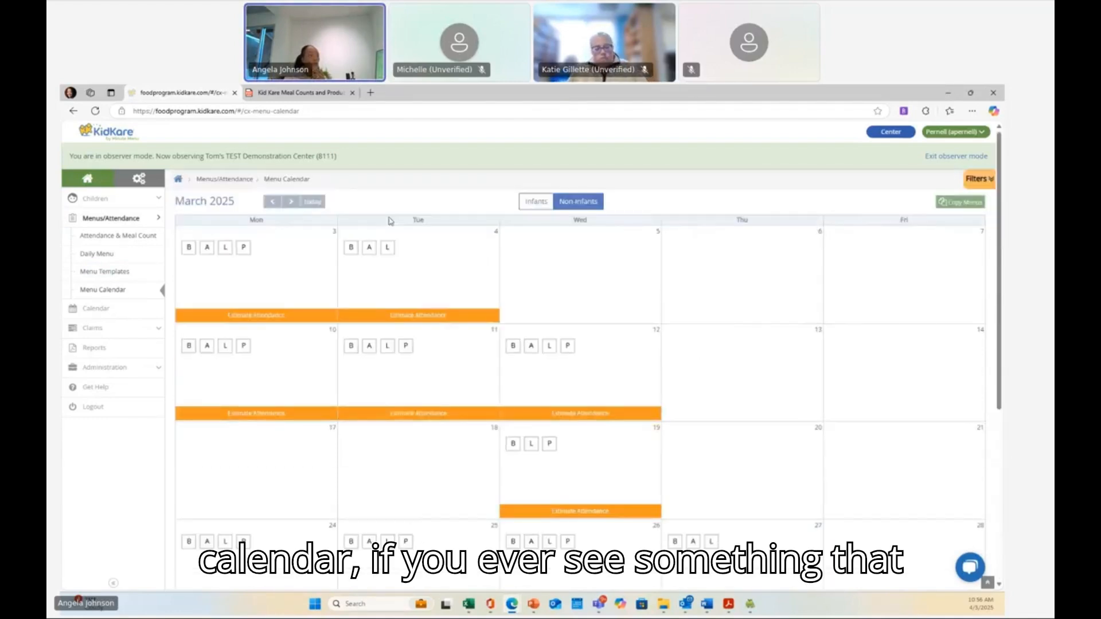
{"action": "left_click", "coordinate": [293, 203]}
{"action": "scroll", "coordinate": [438, 266], "scroll_direction": "down", "scroll_amount": 3}
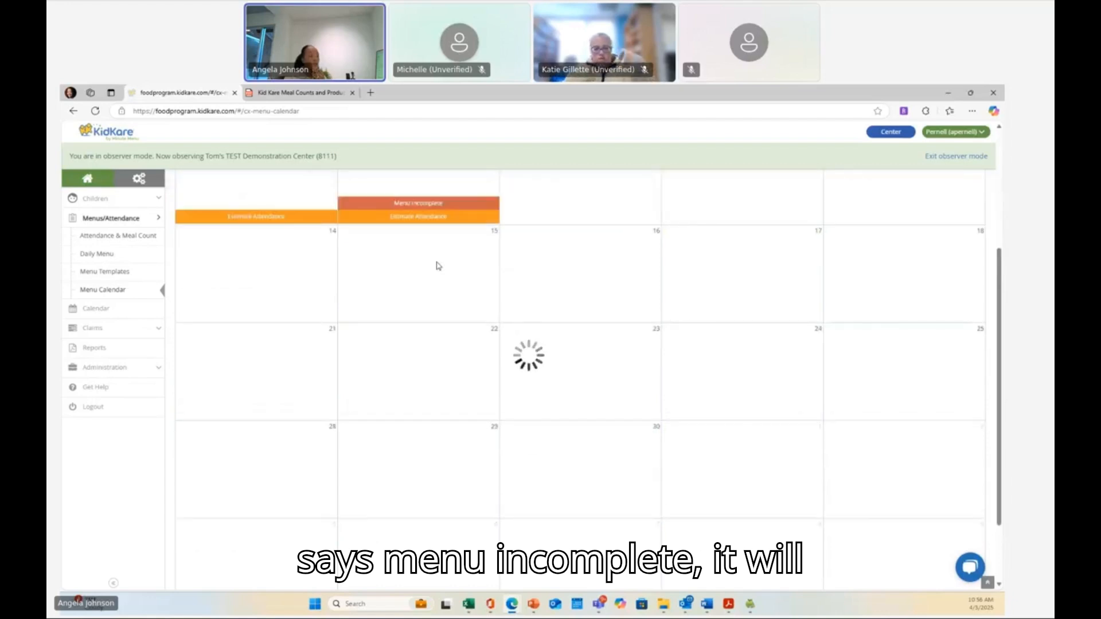
{"action": "scroll", "coordinate": [437, 265], "scroll_direction": "up", "scroll_amount": 3}
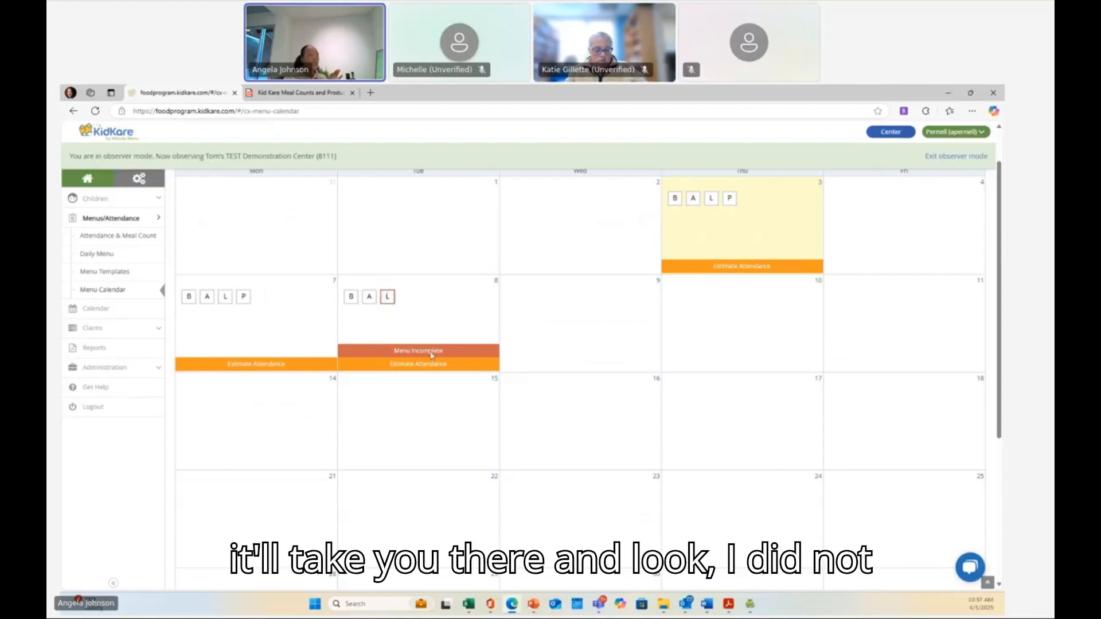
- Open the incomplete April 8 lunch menu, select Lowfat Milk - 1% (5) as the milk, and save
{"action": "left_click", "coordinate": [387, 297]}
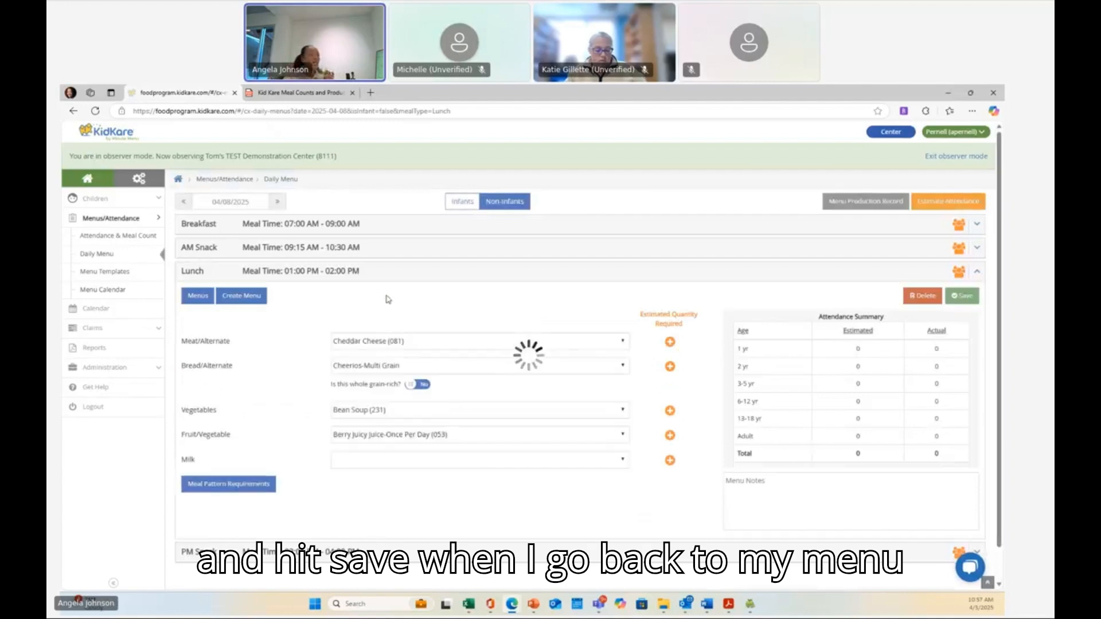
{"action": "left_click", "coordinate": [368, 467]}
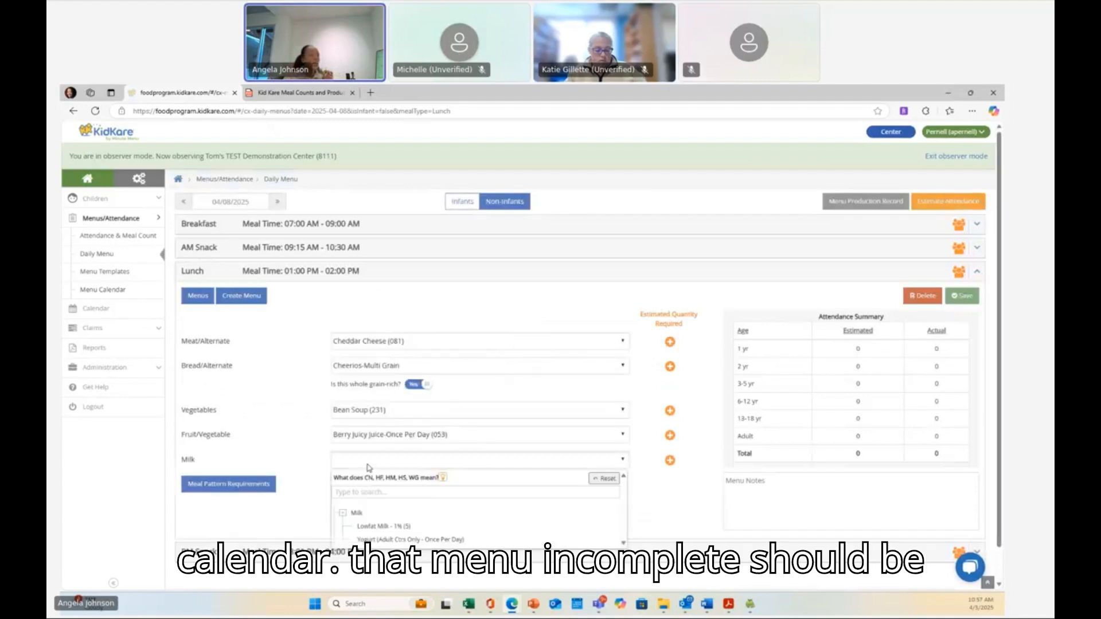
{"action": "left_click", "coordinate": [371, 527]}
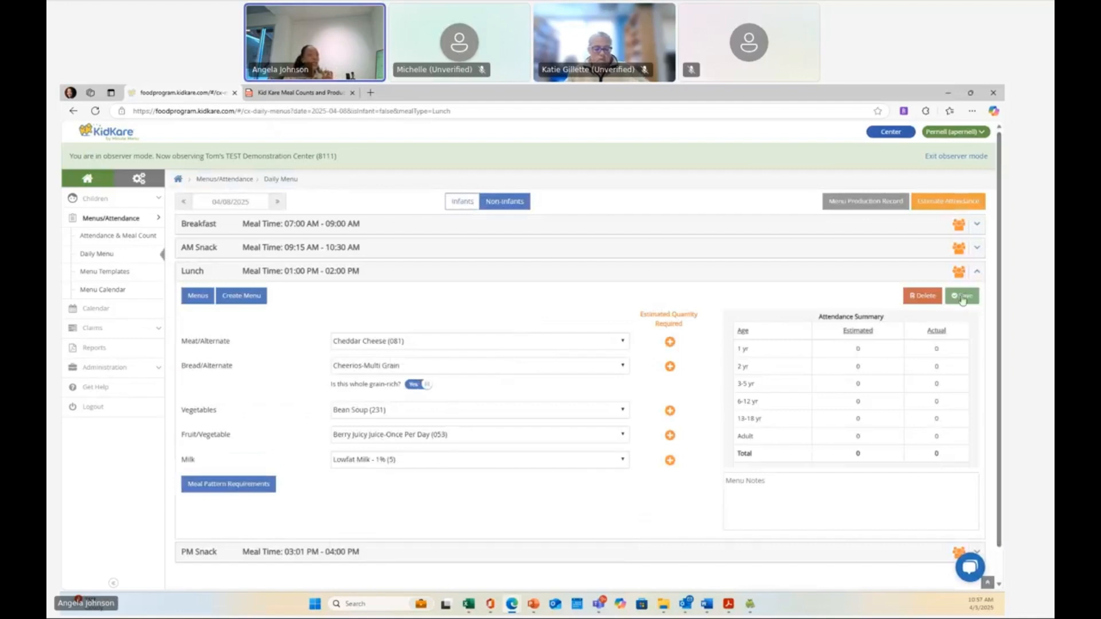
{"action": "left_click", "coordinate": [961, 296]}
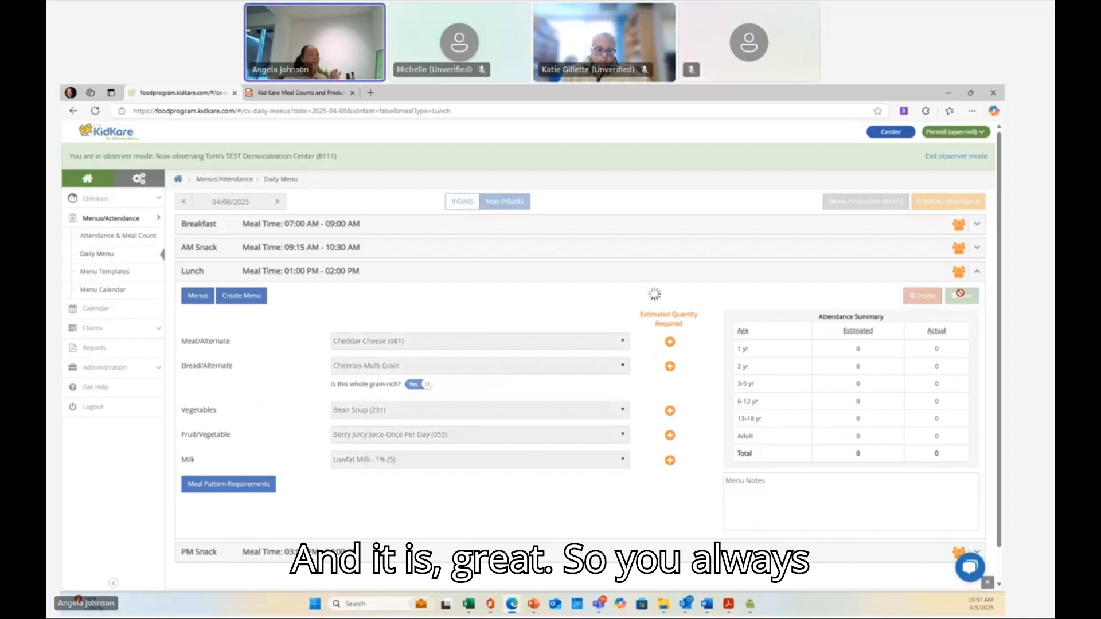
- Return to the menu calendar and review the April menus
{"action": "left_click", "coordinate": [105, 291]}
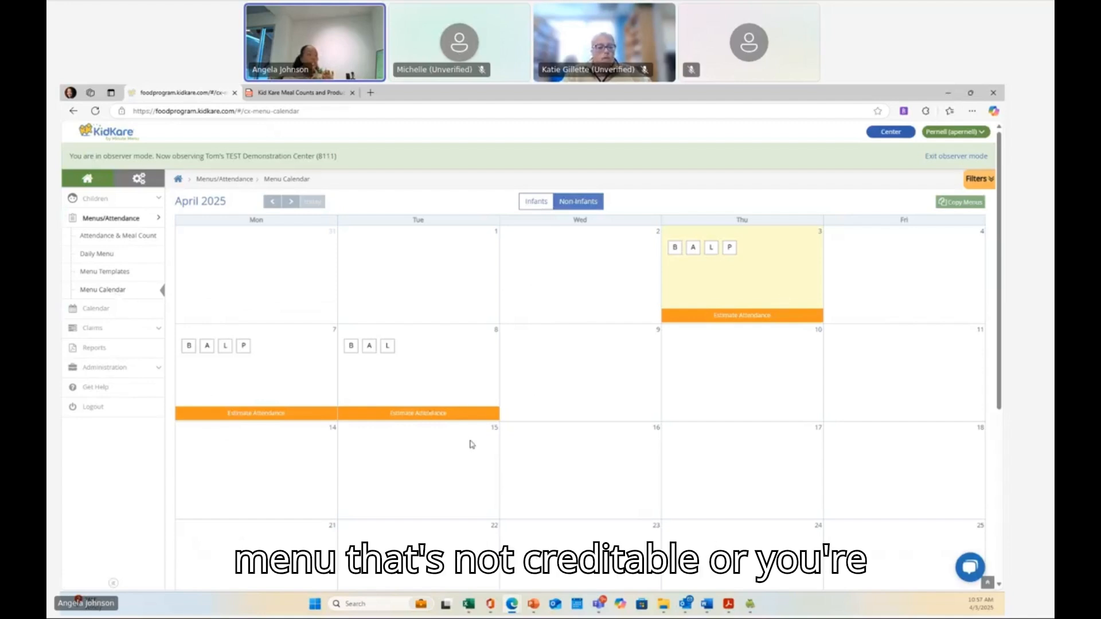
{"action": "scroll", "coordinate": [472, 444], "scroll_direction": "down", "scroll_amount": 3}
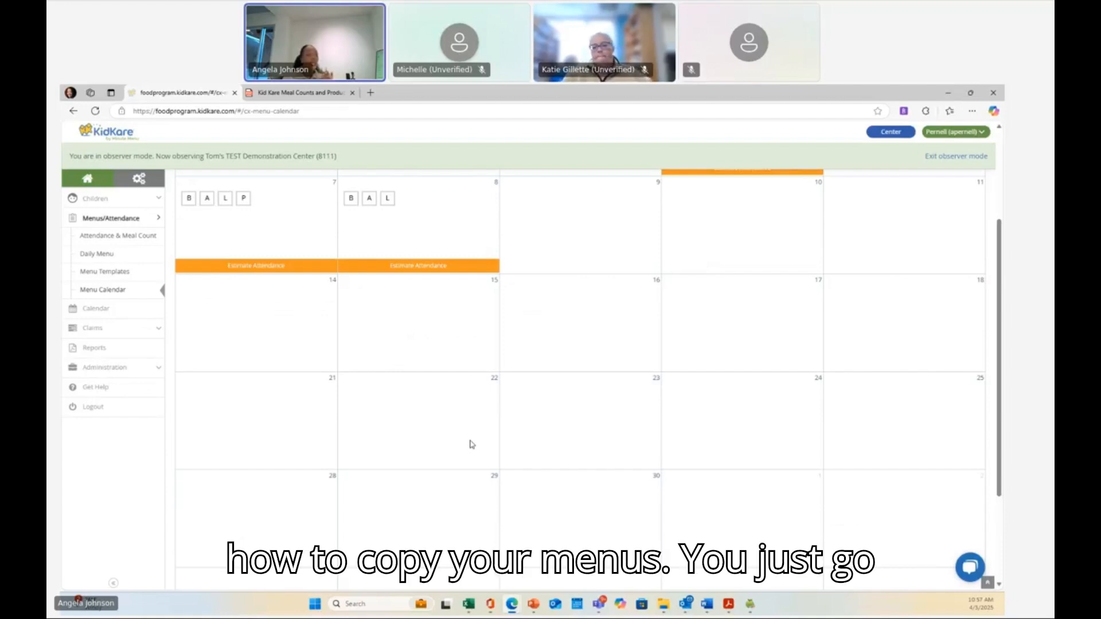
{"action": "scroll", "coordinate": [471, 445], "scroll_direction": "up", "scroll_amount": 1}
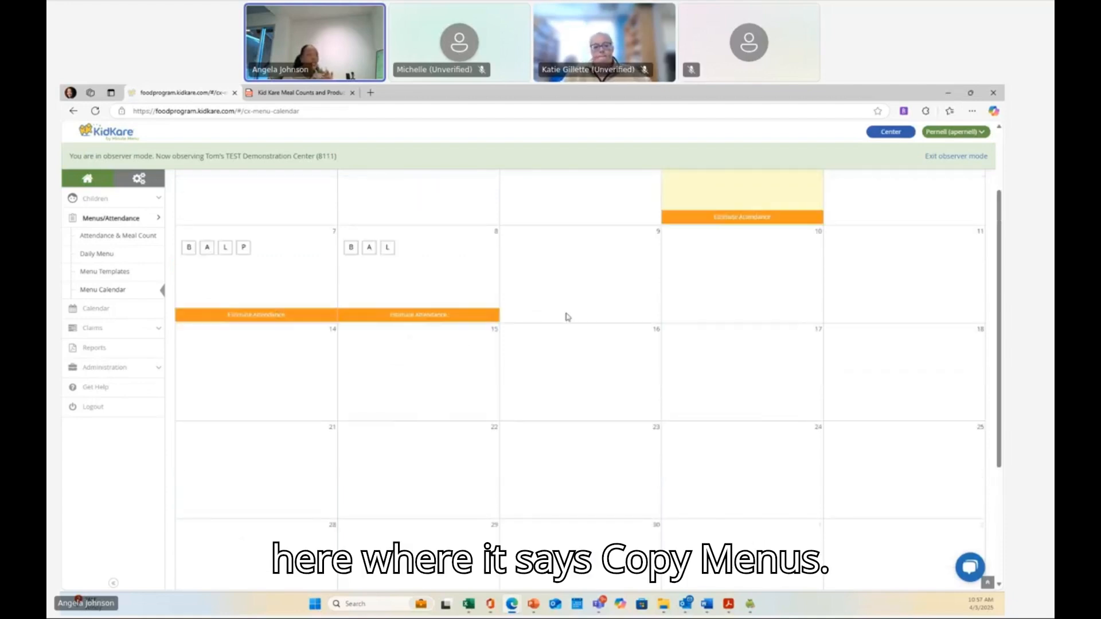
{"action": "scroll", "coordinate": [659, 353], "scroll_direction": "up", "scroll_amount": 2}
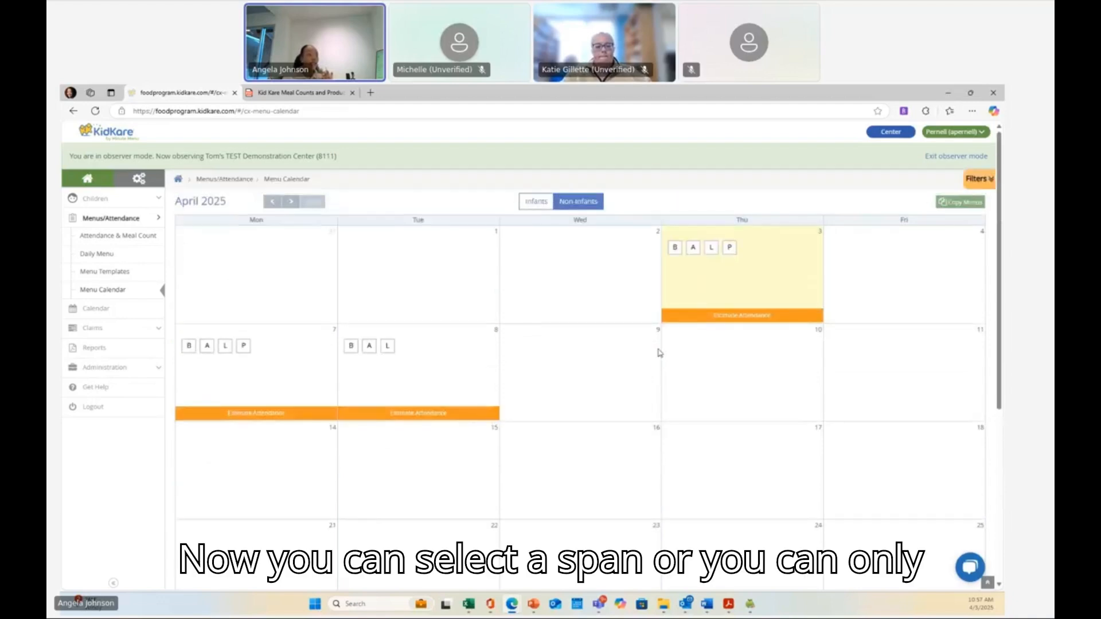
- Copy the 04/07/2025–04/08/2025 menus, pasting from 04/09/2025 with weekends skipped, and confirm the copy
{"action": "left_click", "coordinate": [954, 203]}
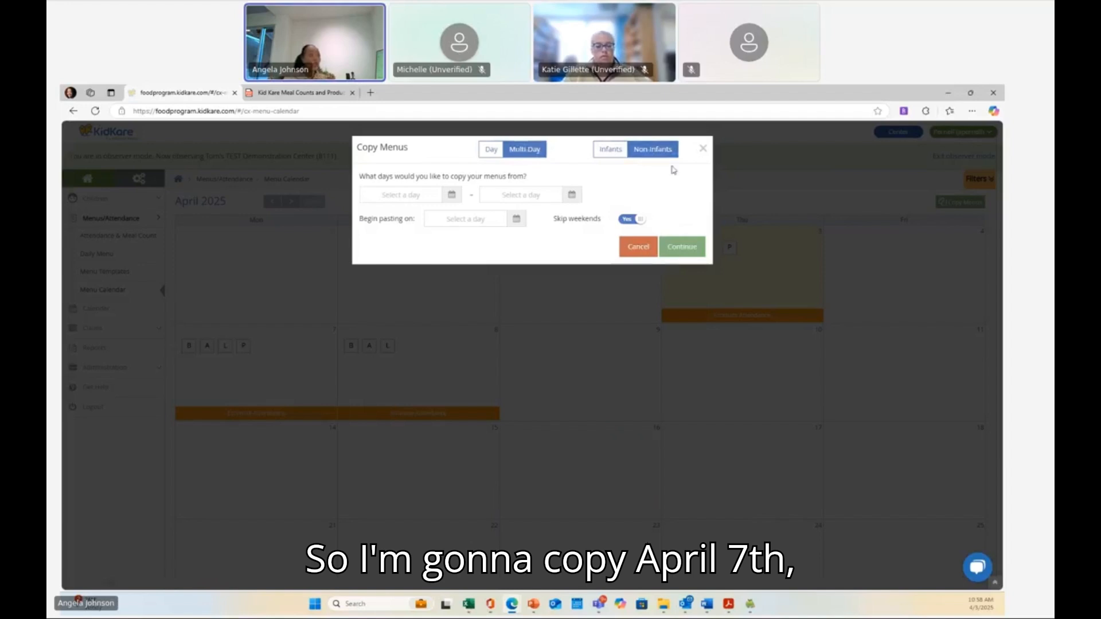
{"action": "left_click", "coordinate": [452, 196]}
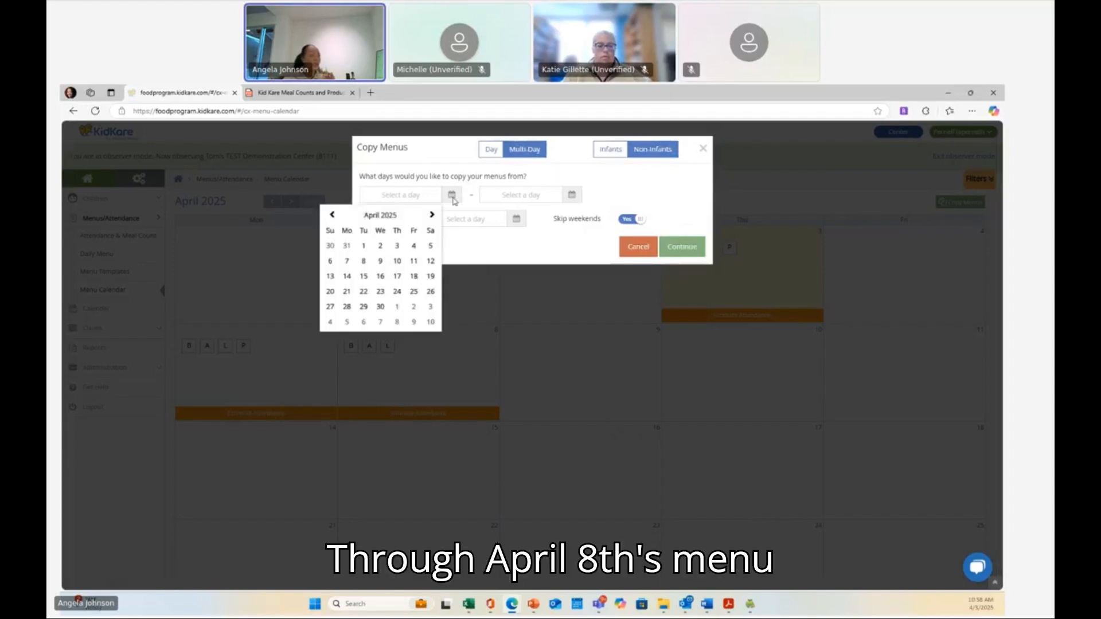
{"action": "left_click", "coordinate": [347, 263]}
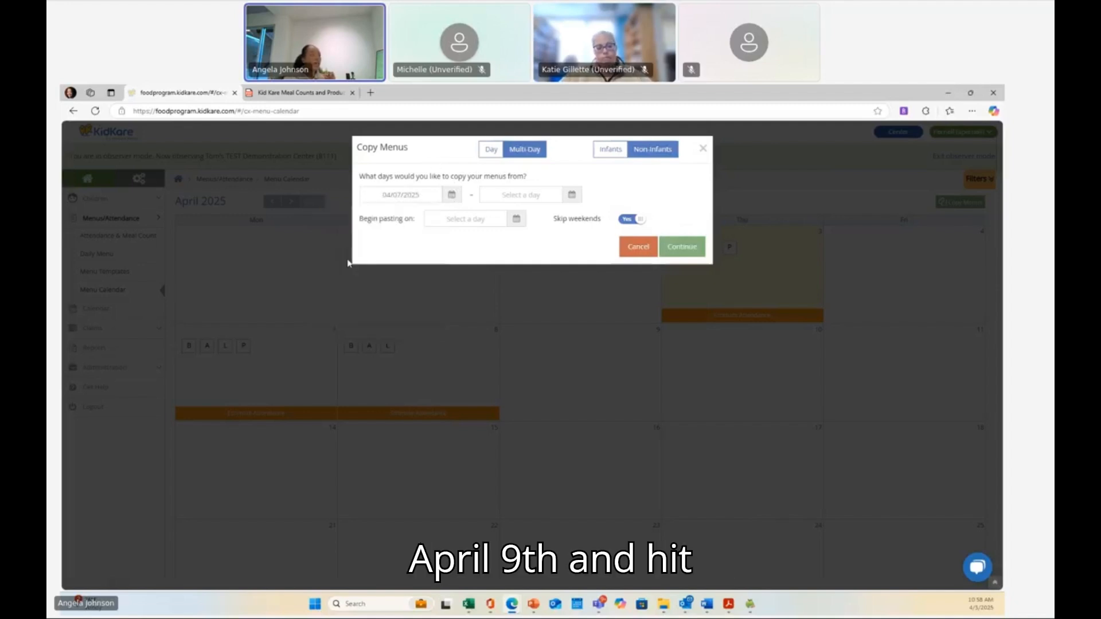
{"action": "left_click", "coordinate": [568, 195]}
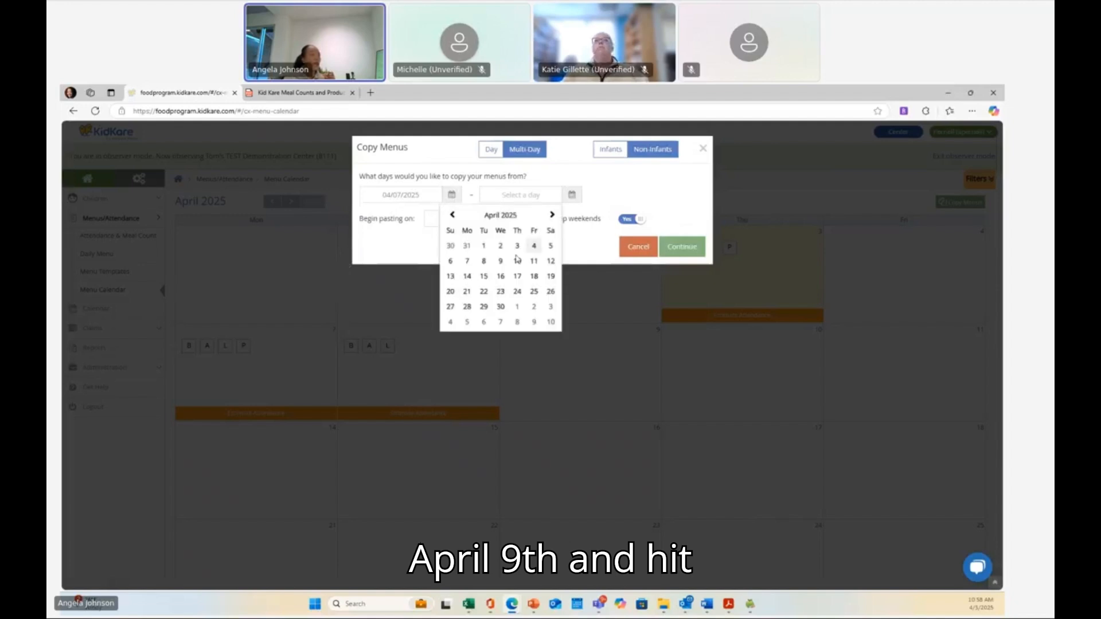
{"action": "left_click", "coordinate": [485, 264]}
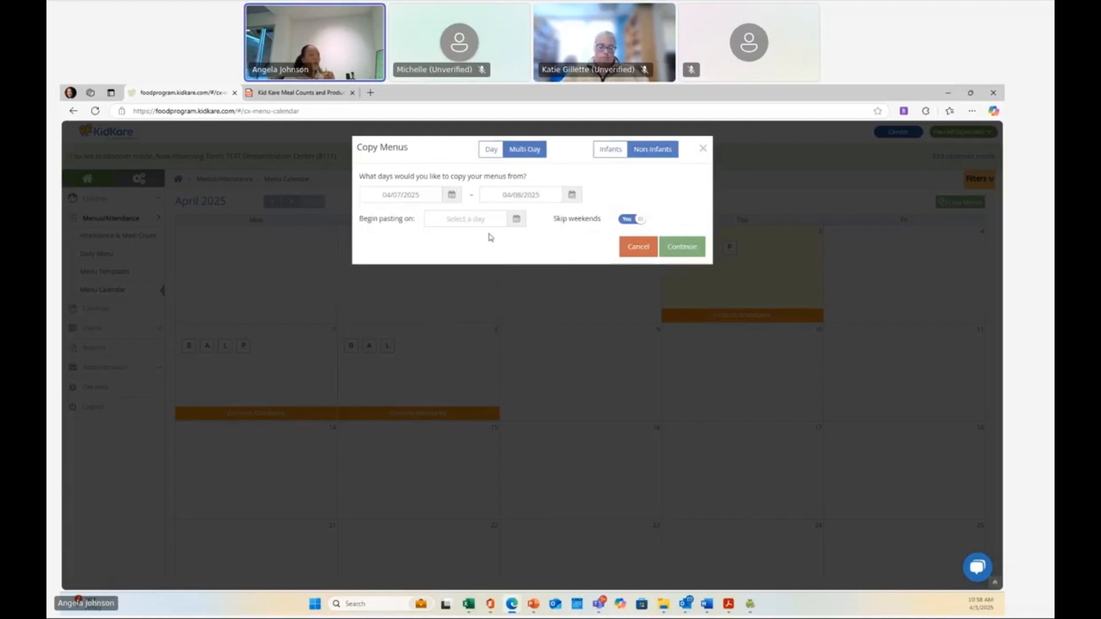
{"action": "left_click", "coordinate": [505, 220]}
{"action": "left_click", "coordinate": [453, 286]}
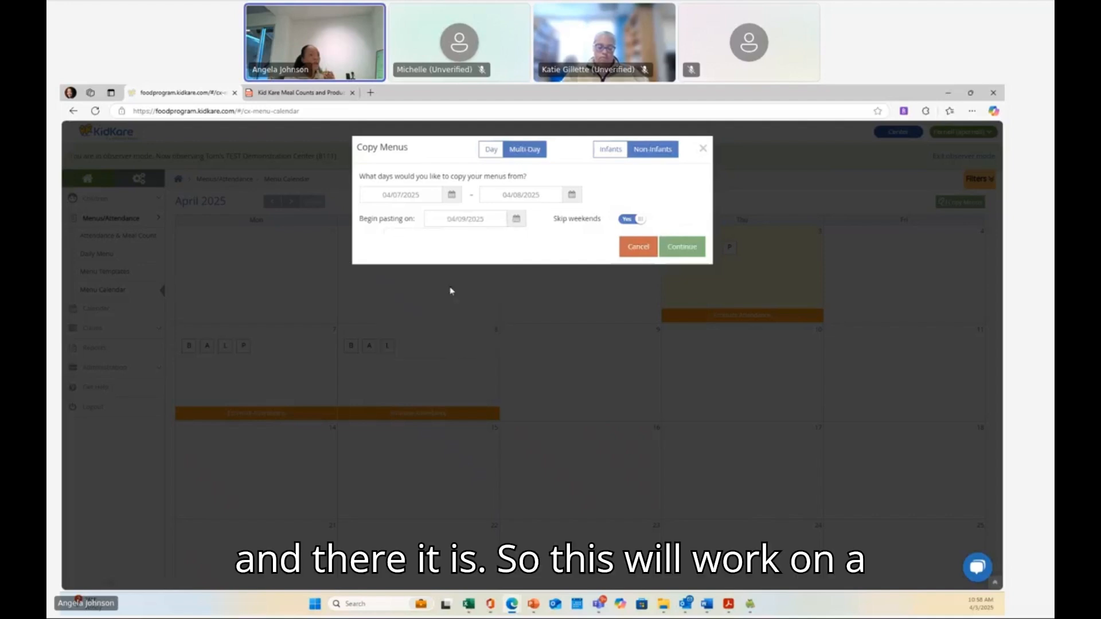
{"action": "left_click", "coordinate": [682, 247]}
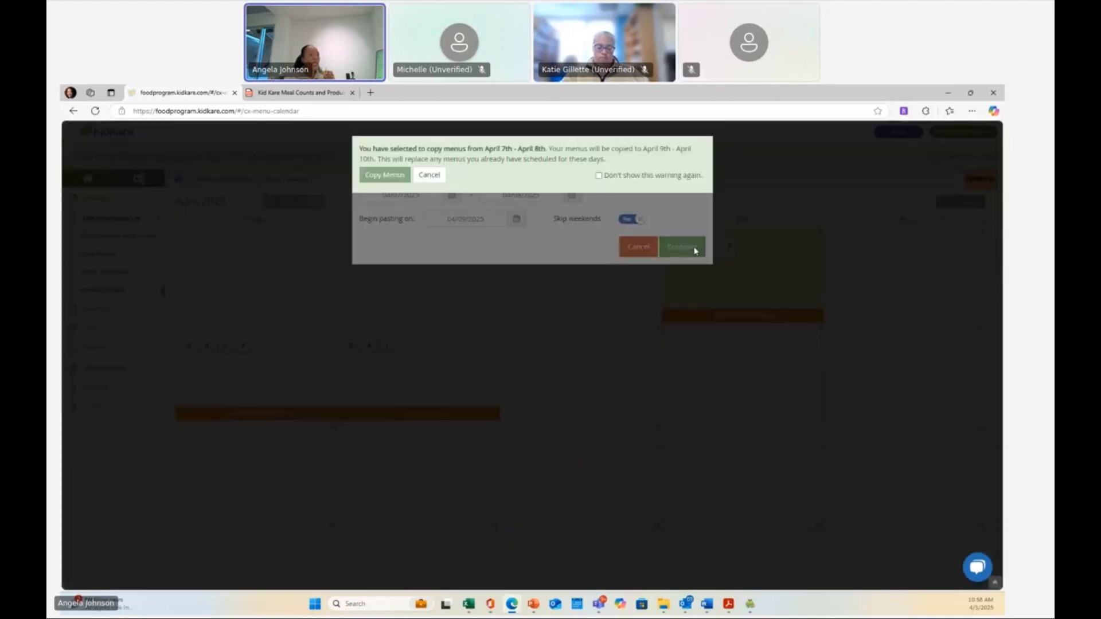
{"action": "left_click", "coordinate": [381, 176]}
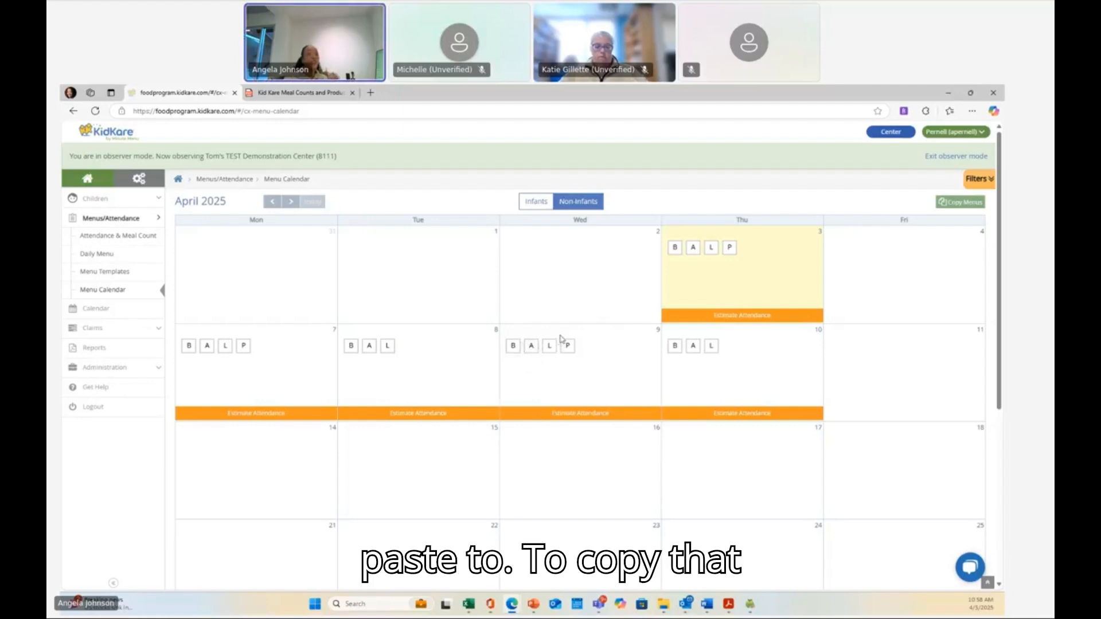
- Open the copied April 10 breakfast menu to check its items
{"action": "scroll", "coordinate": [364, 336], "scroll_direction": "down", "scroll_amount": 1}
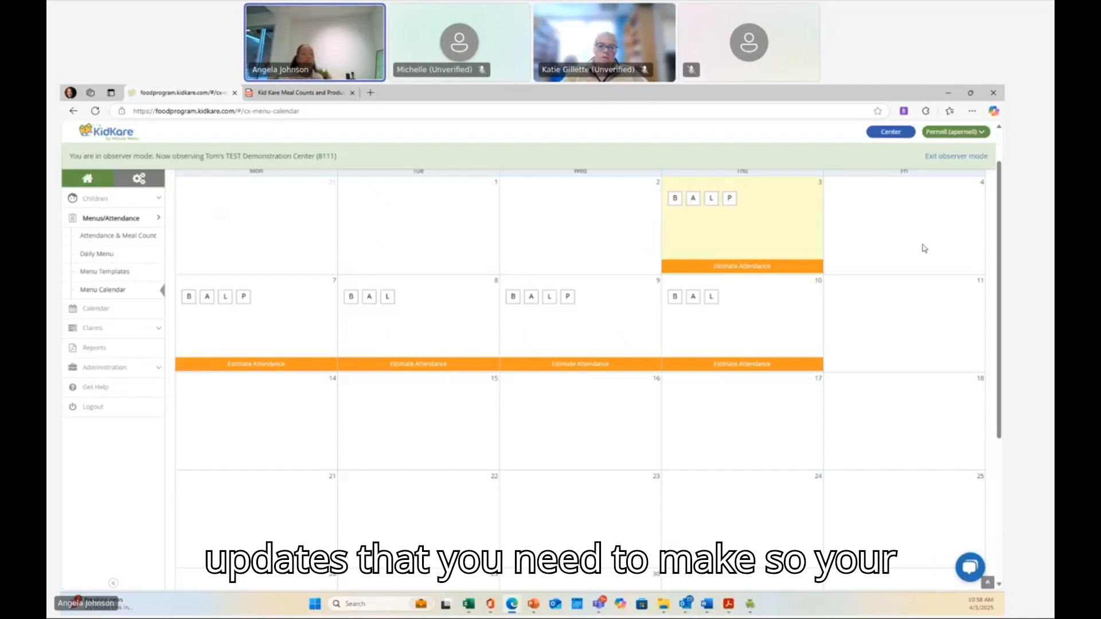
{"action": "left_click", "coordinate": [679, 298]}
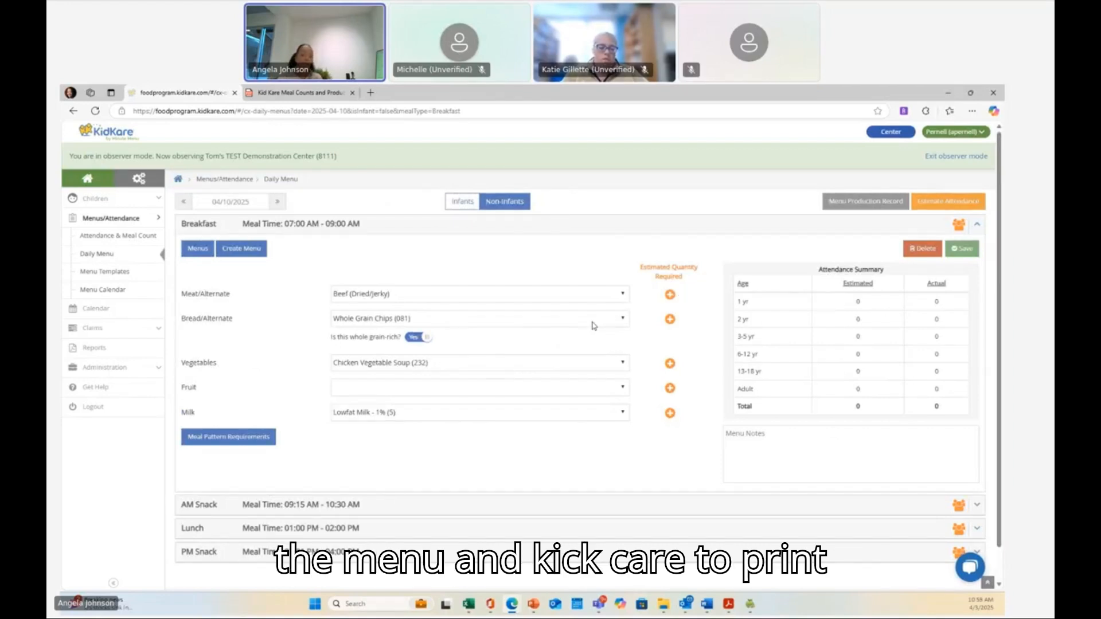
- Open the reports area and choose the Center Monthly Menu Plan report in the Meals & Attendance category
{"action": "left_click", "coordinate": [97, 350]}
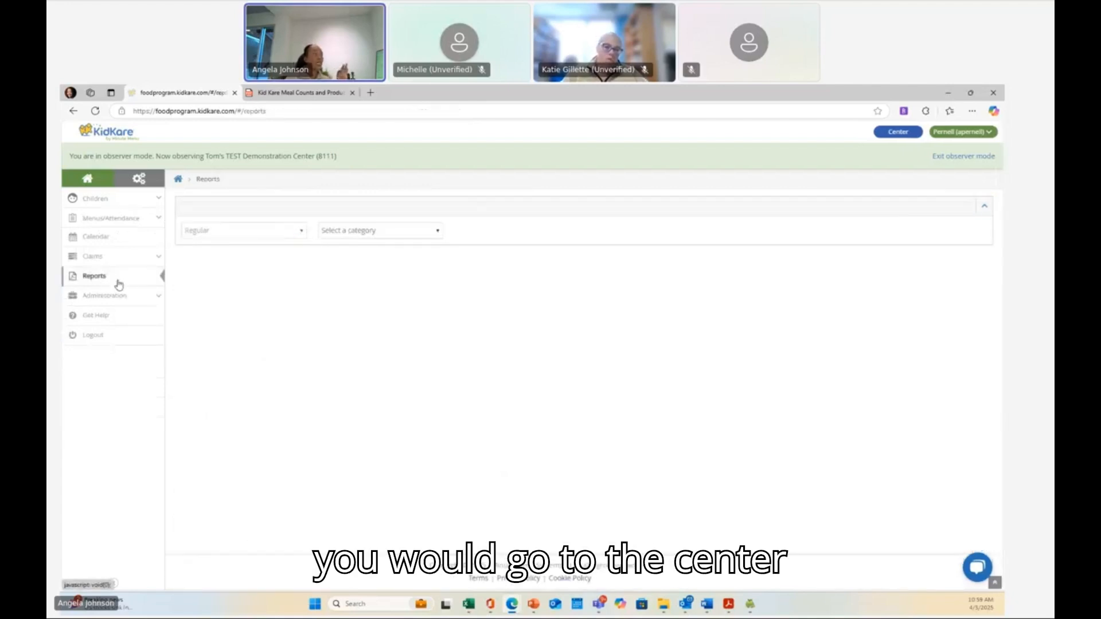
{"action": "left_click", "coordinate": [393, 233]}
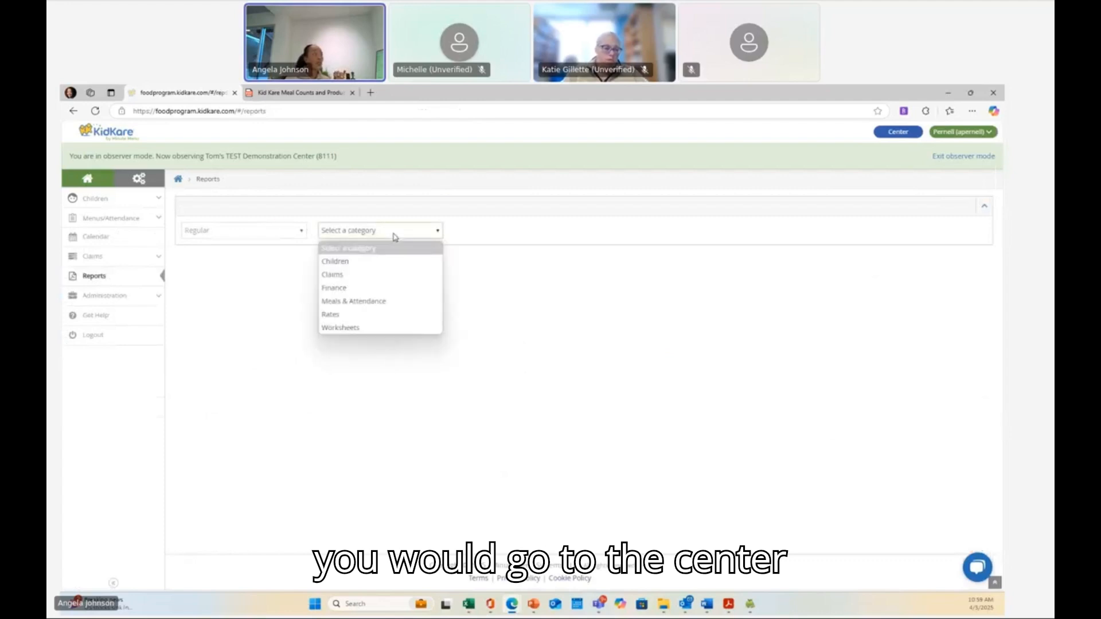
{"action": "left_click", "coordinate": [375, 302]}
{"action": "left_click", "coordinate": [513, 233]}
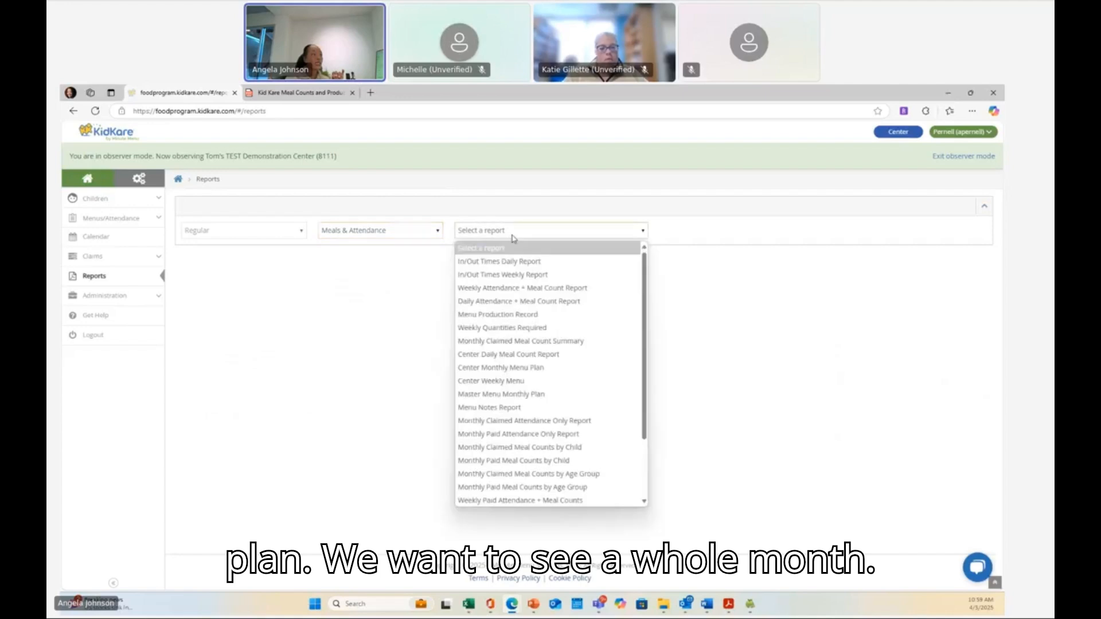
{"action": "left_click", "coordinate": [503, 369]}
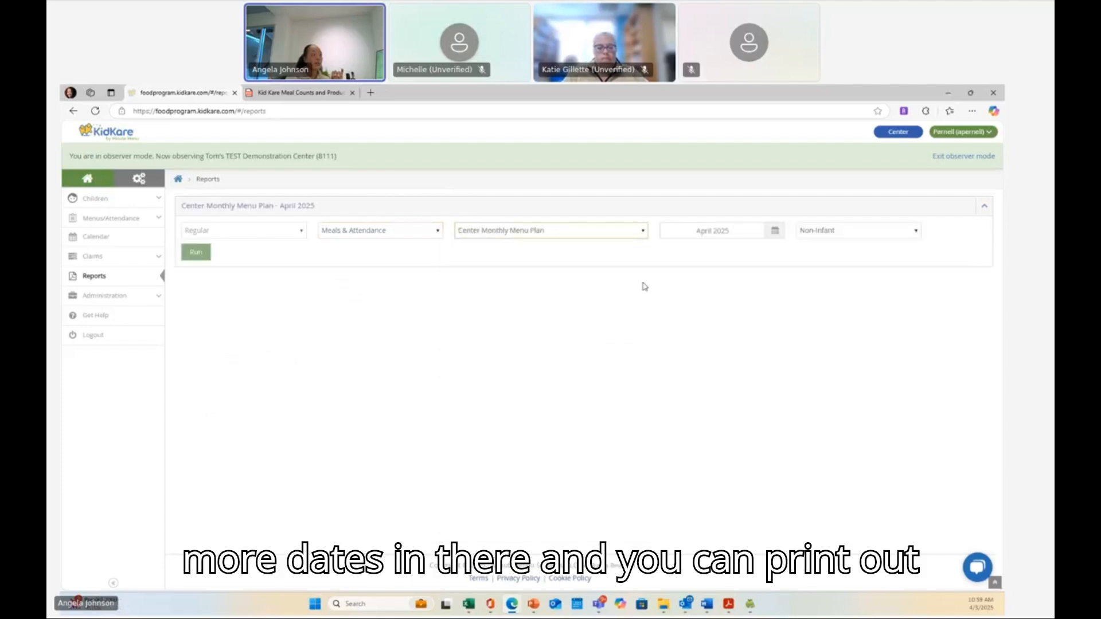
- Set the report month to March 2025, choose Non-Infant, and run the report
{"action": "left_click", "coordinate": [777, 233]}
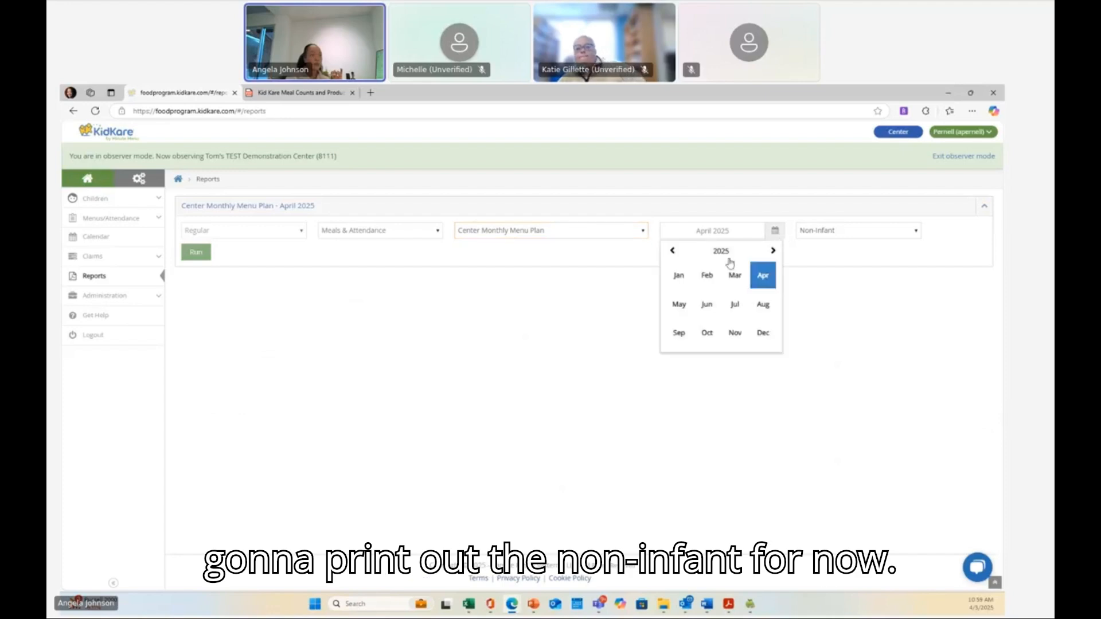
{"action": "left_click", "coordinate": [729, 276]}
{"action": "left_click", "coordinate": [835, 230]}
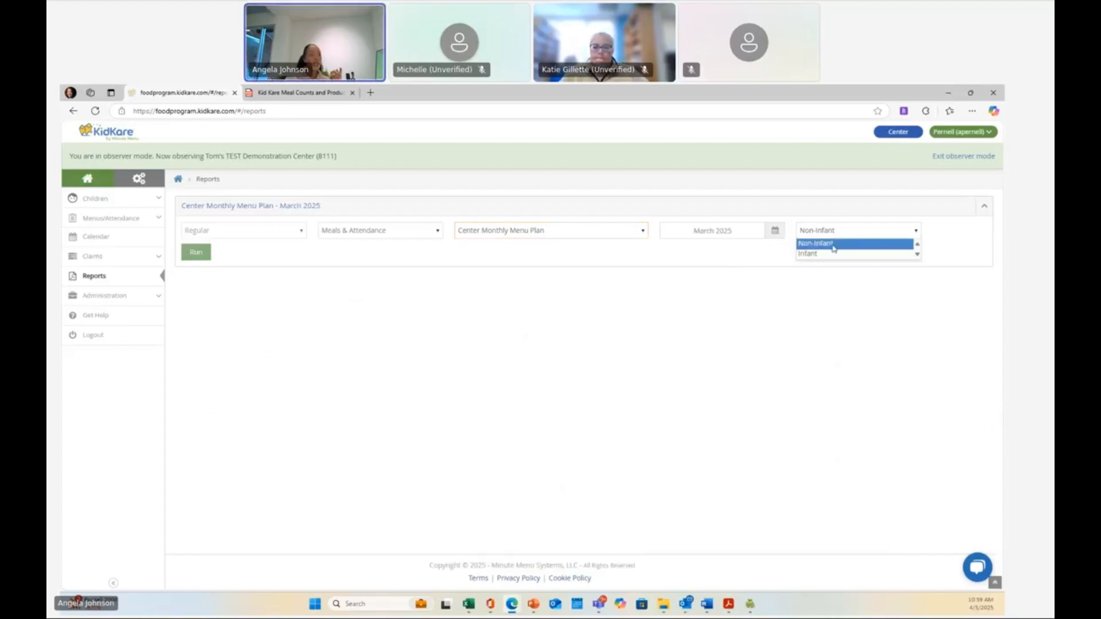
{"action": "left_click", "coordinate": [833, 248]}
{"action": "left_click", "coordinate": [833, 249]}
{"action": "left_click", "coordinate": [194, 253]}
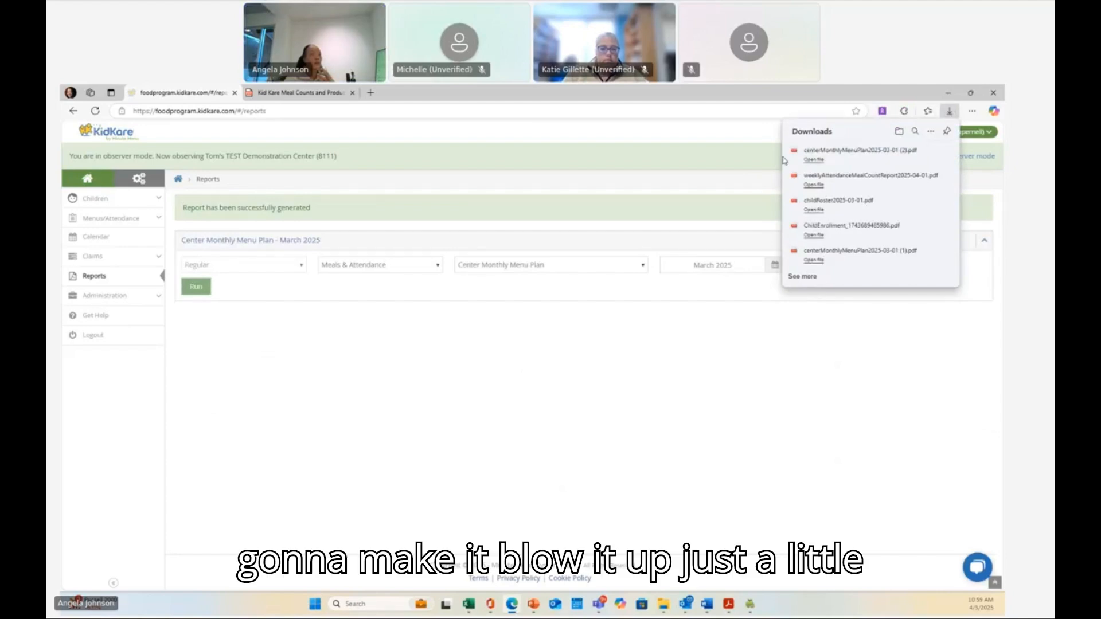
- Open the downloaded monthly menu plan PDF and zoom in to read the weekly menus
{"action": "left_click", "coordinate": [813, 154]}
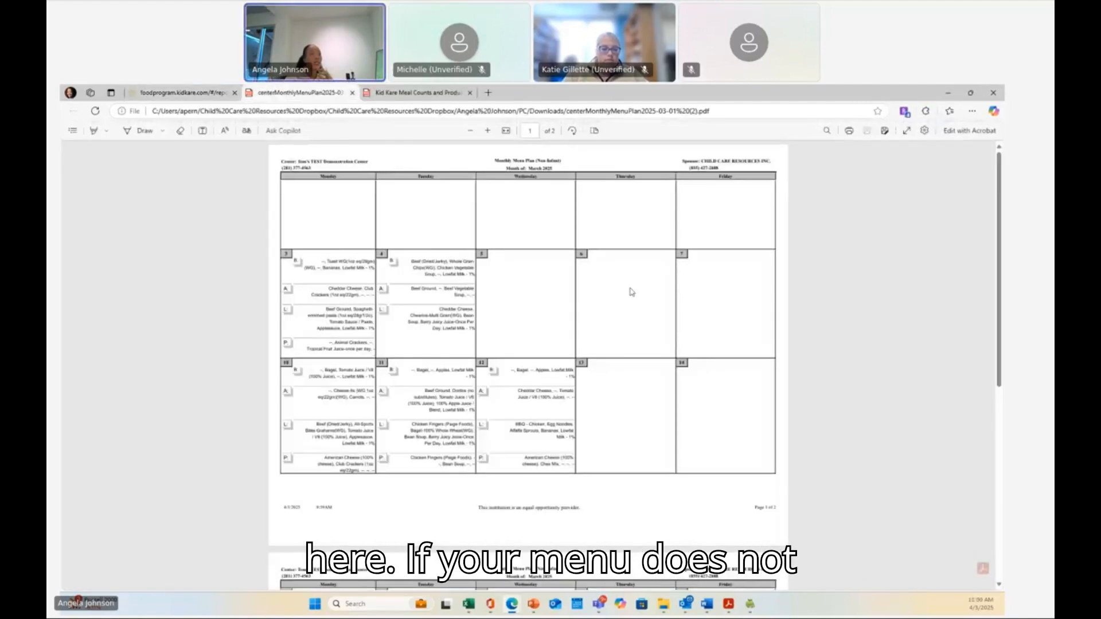
{"action": "scroll", "coordinate": [536, 295], "scroll_direction": "down", "scroll_amount": 2}
{"action": "scroll", "coordinate": [535, 294], "scroll_direction": "up", "scroll_amount": 2}
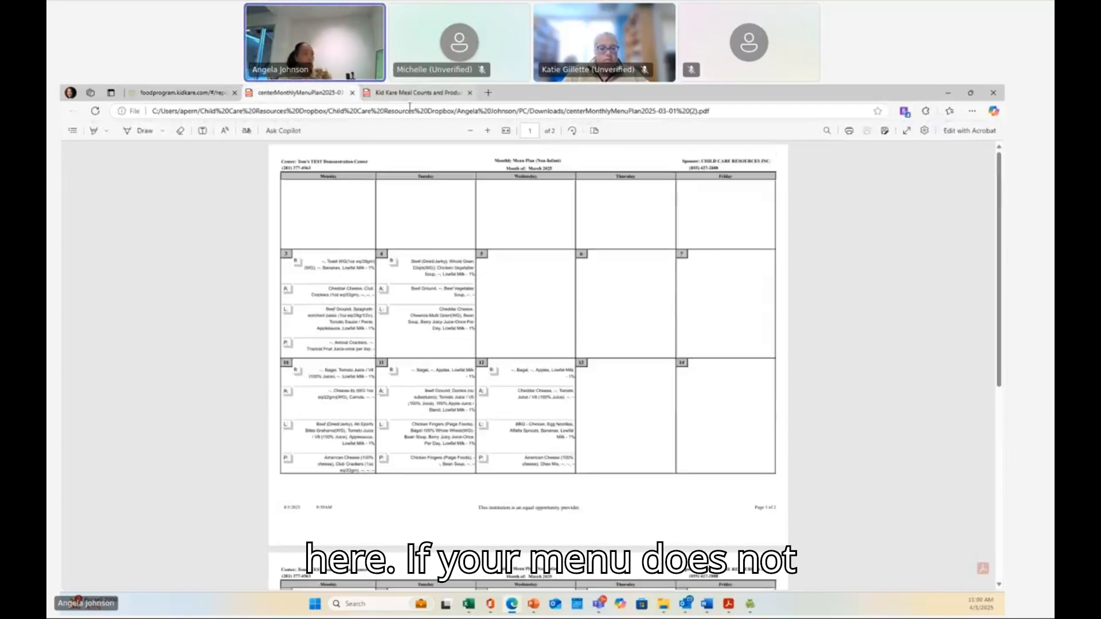
{"action": "left_click", "coordinate": [488, 130]}
{"action": "left_click", "coordinate": [488, 130]}
{"action": "left_click", "coordinate": [487, 131]}
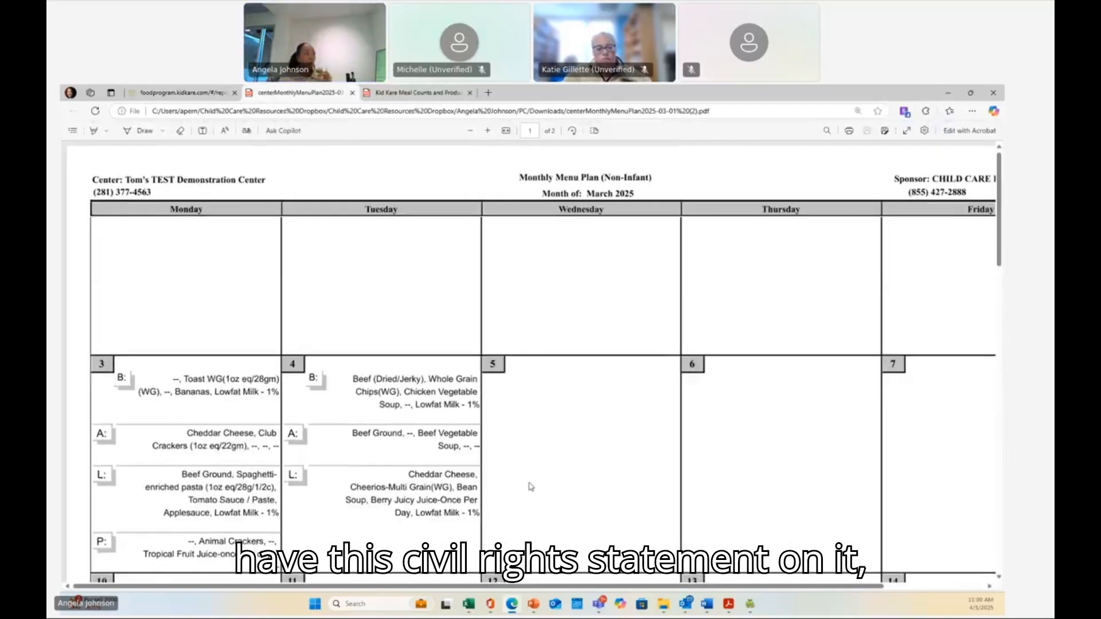
{"action": "scroll", "coordinate": [530, 487], "scroll_direction": "down", "scroll_amount": 2}
{"action": "scroll", "coordinate": [529, 487], "scroll_direction": "down", "scroll_amount": 2}
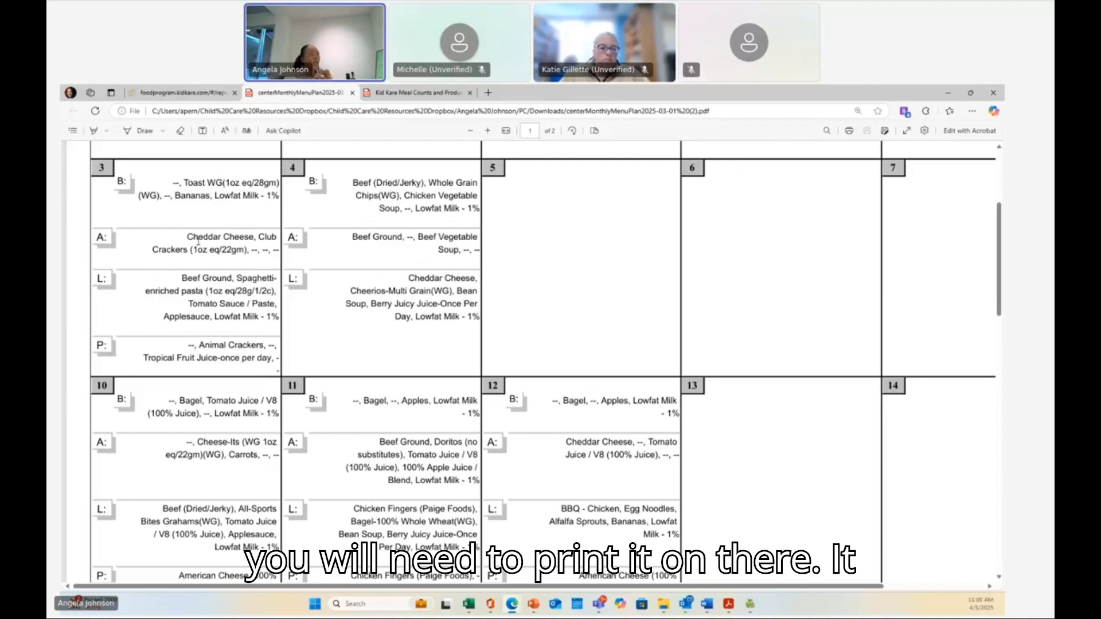
{"action": "scroll", "coordinate": [224, 304], "scroll_direction": "down", "scroll_amount": 4}
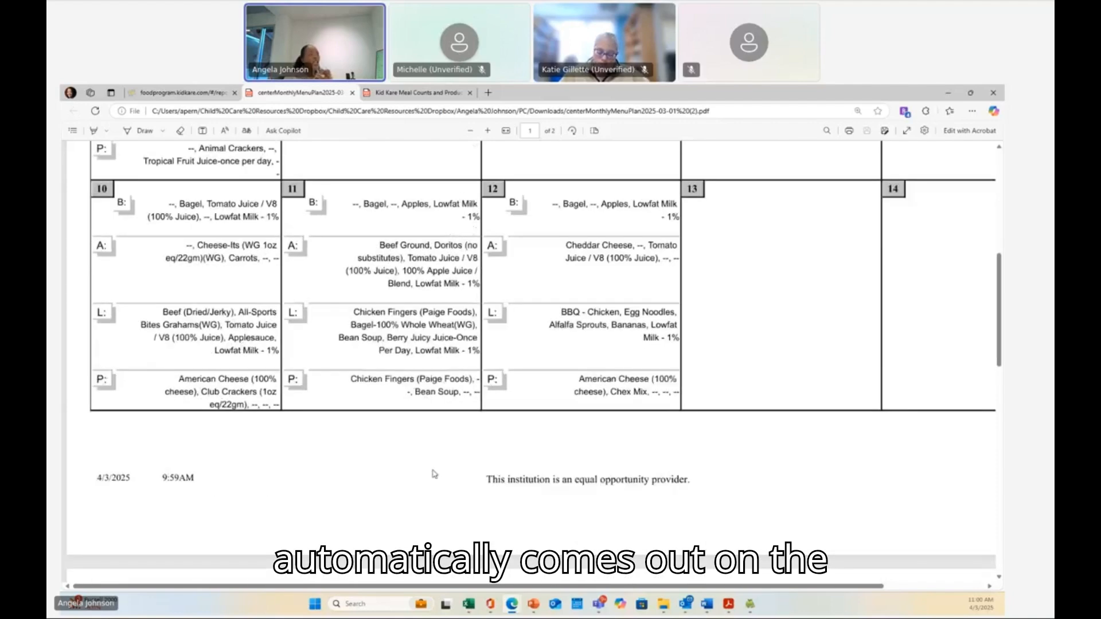
- Highlight the equal opportunity provider statement at the bottom of the page and enlarge it for viewing
{"action": "left_click_drag", "start_coordinate": [489, 481], "coordinate": [688, 476]}
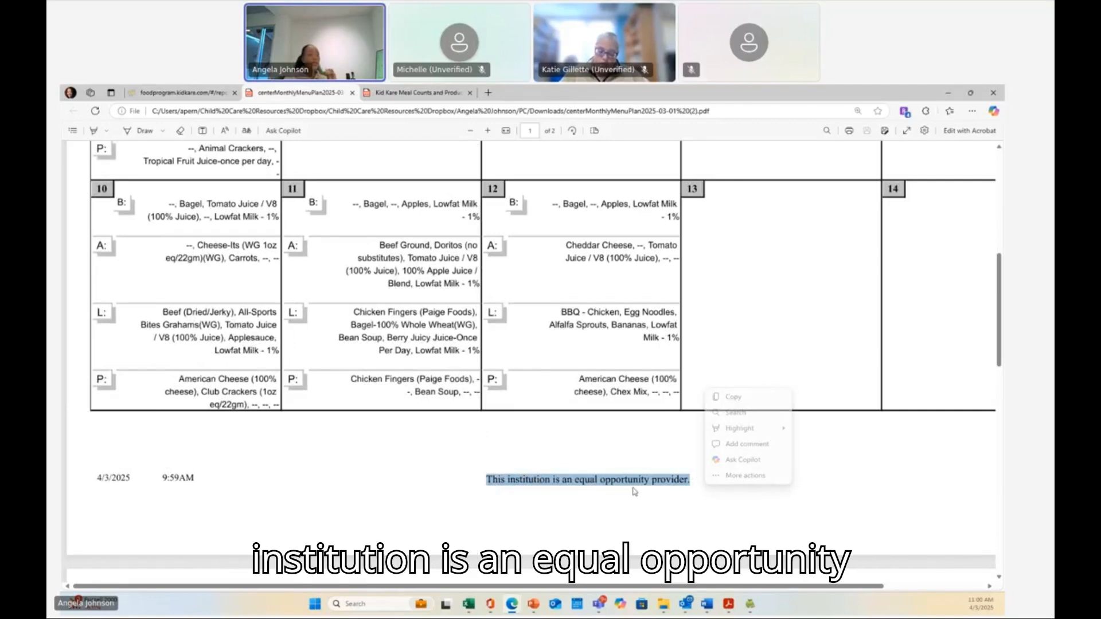
{"action": "left_click", "coordinate": [487, 135]}
{"action": "left_click", "coordinate": [487, 131]}
{"action": "scroll", "coordinate": [591, 518], "scroll_direction": "down", "scroll_amount": 3}
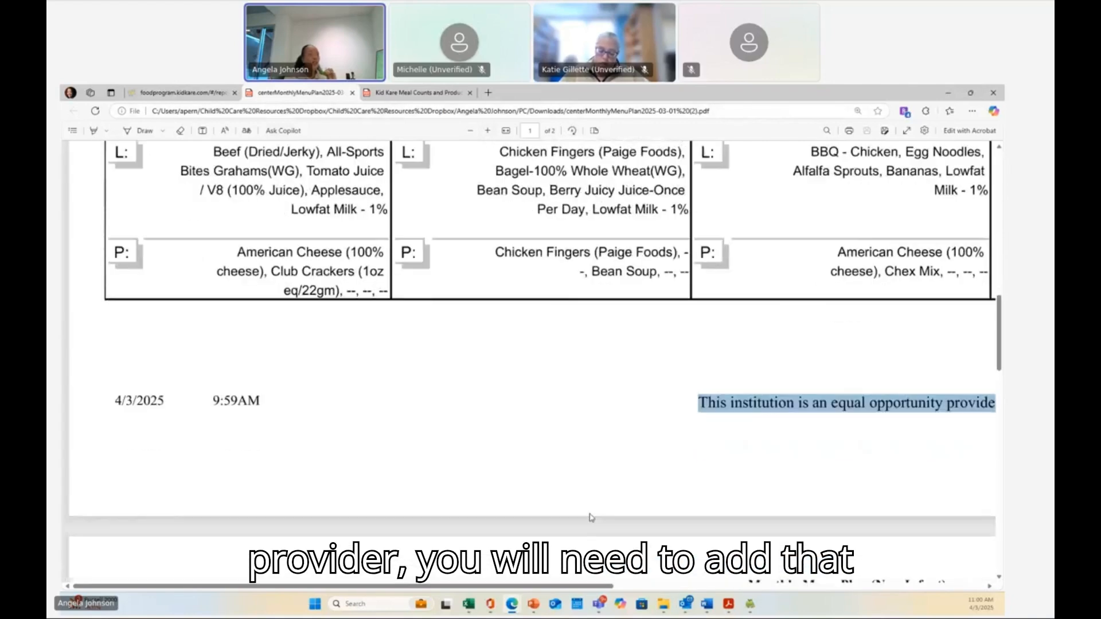
{"action": "scroll", "coordinate": [532, 490], "scroll_direction": "right", "scroll_amount": 4}
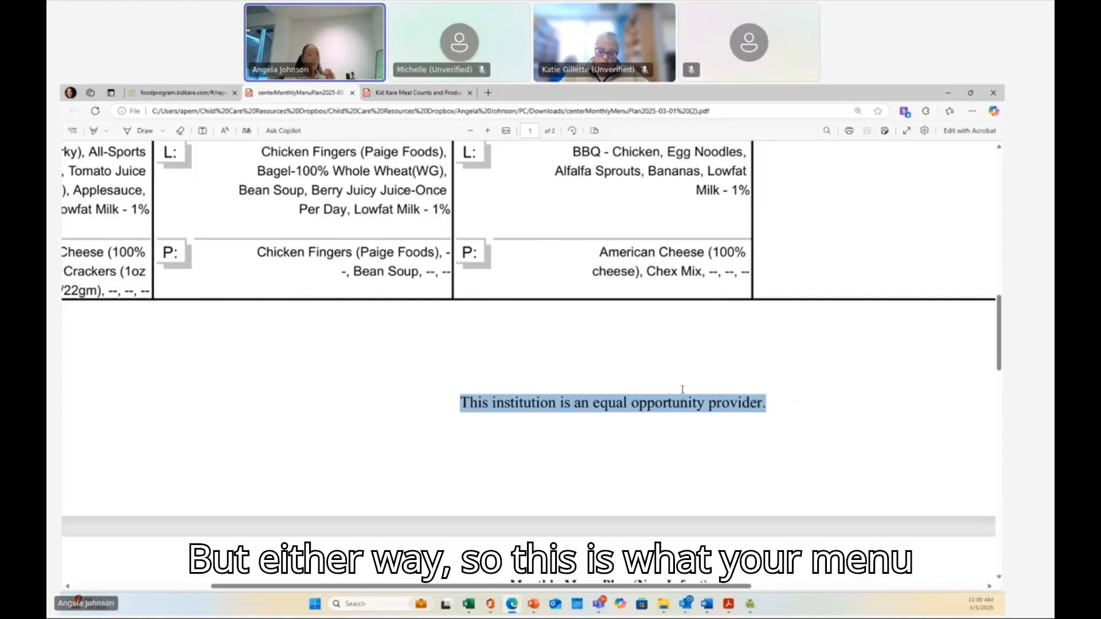
- Zoom out to review the full menu plan pages and return to the KidKare reports tab
{"action": "left_click", "coordinate": [470, 132]}
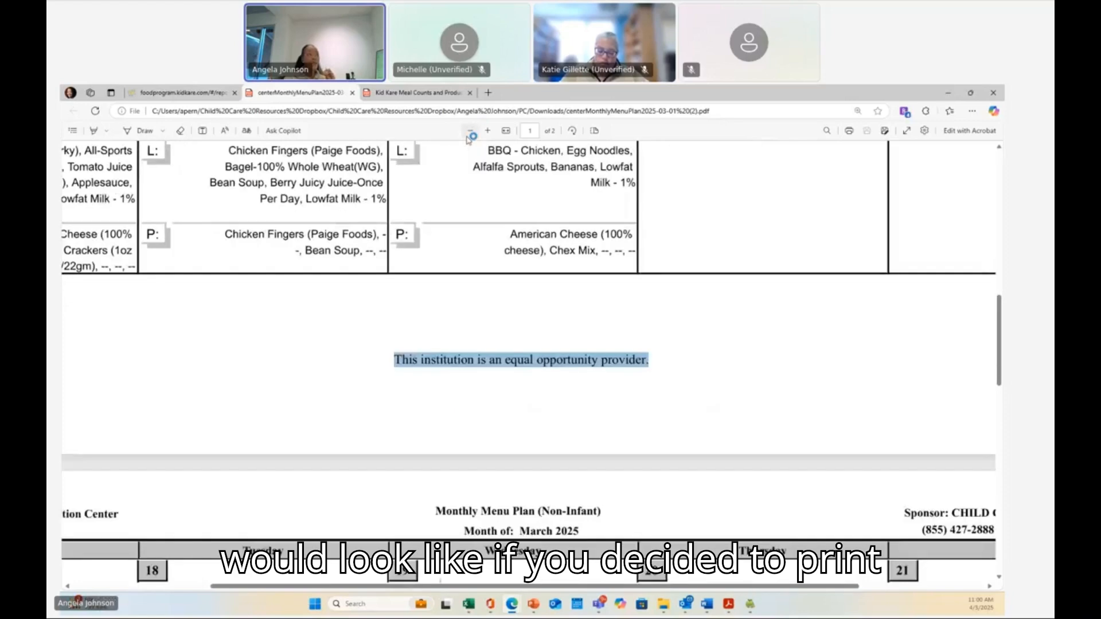
{"action": "left_click", "coordinate": [469, 132]}
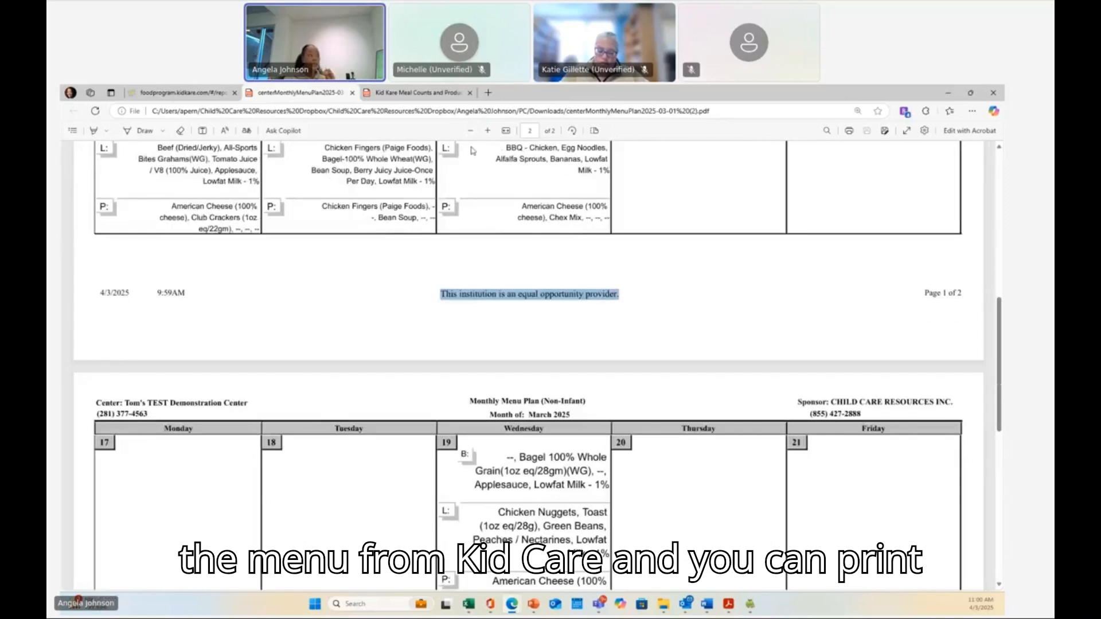
{"action": "left_click", "coordinate": [470, 131]}
{"action": "left_click", "coordinate": [470, 131]}
{"action": "scroll", "coordinate": [500, 299], "scroll_direction": "up", "scroll_amount": 7}
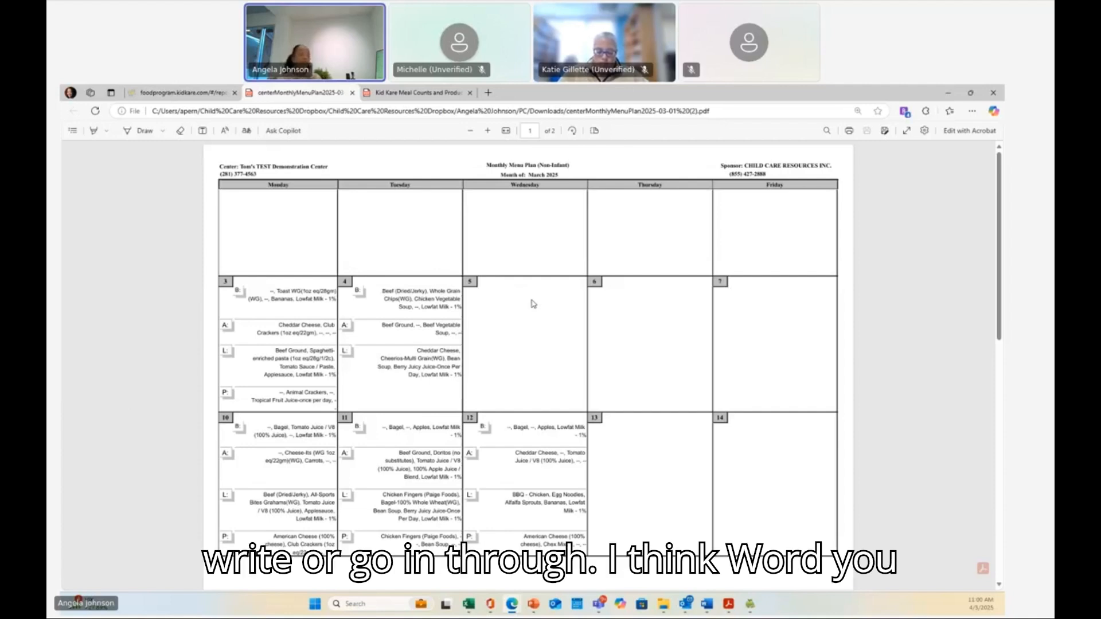
{"action": "scroll", "coordinate": [533, 304], "scroll_direction": "down", "scroll_amount": 3}
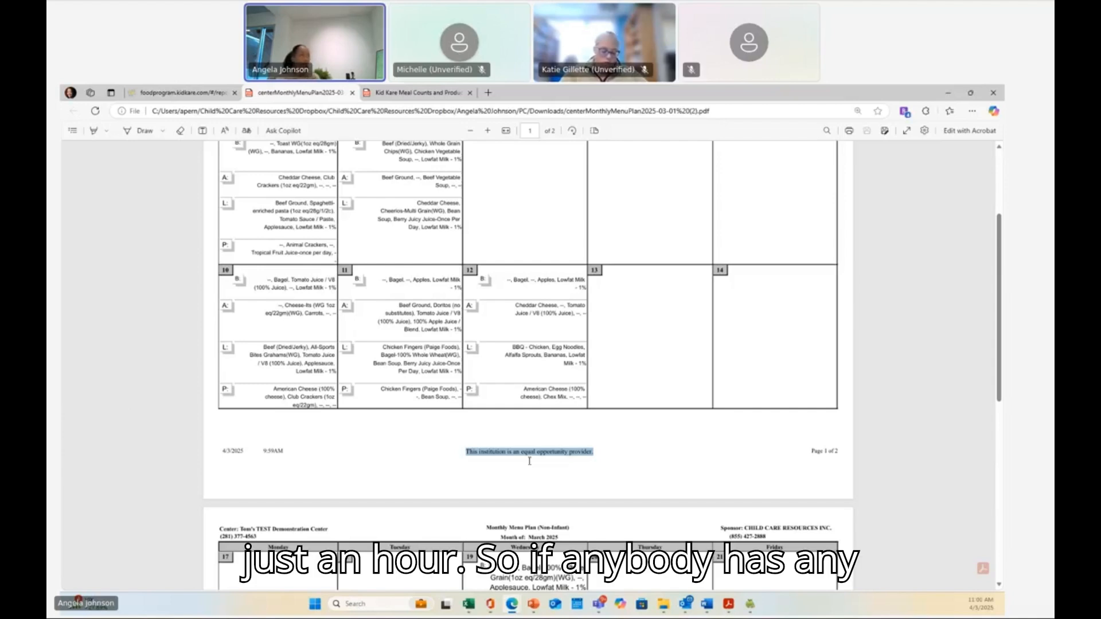
{"action": "left_click", "coordinate": [157, 95]}
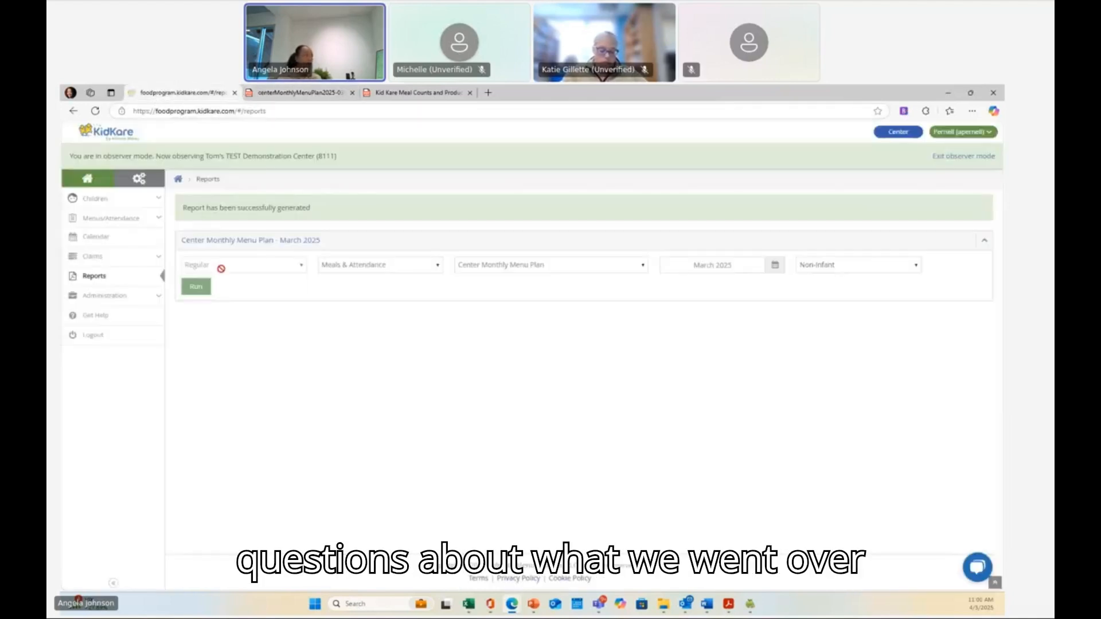